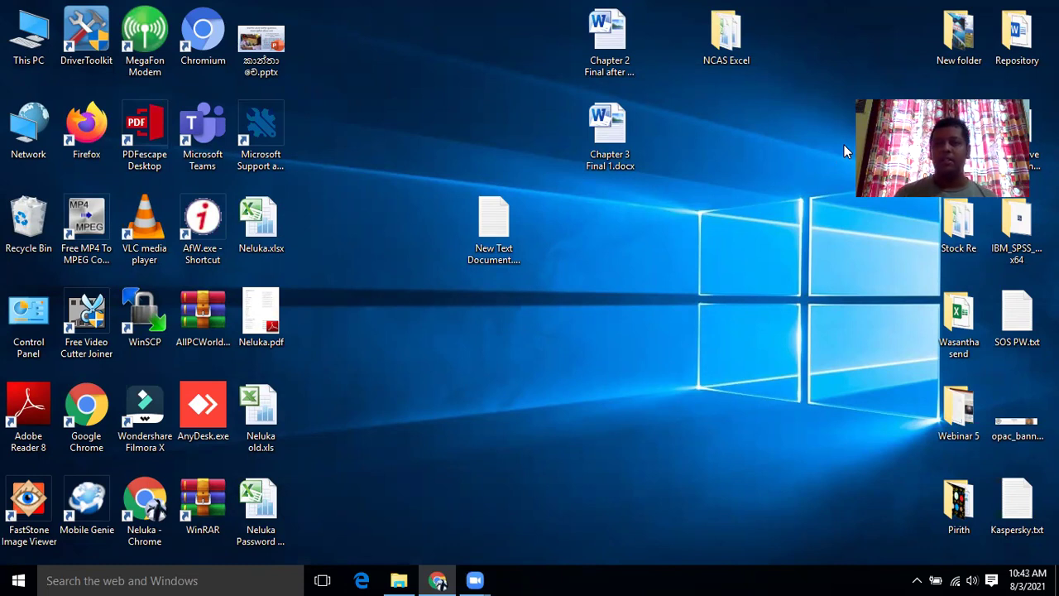
# Step: Open the workbook Test 8.xlsx from the NCAS Excel folder on the desktop
pyautogui.doubleClick(741, 58)
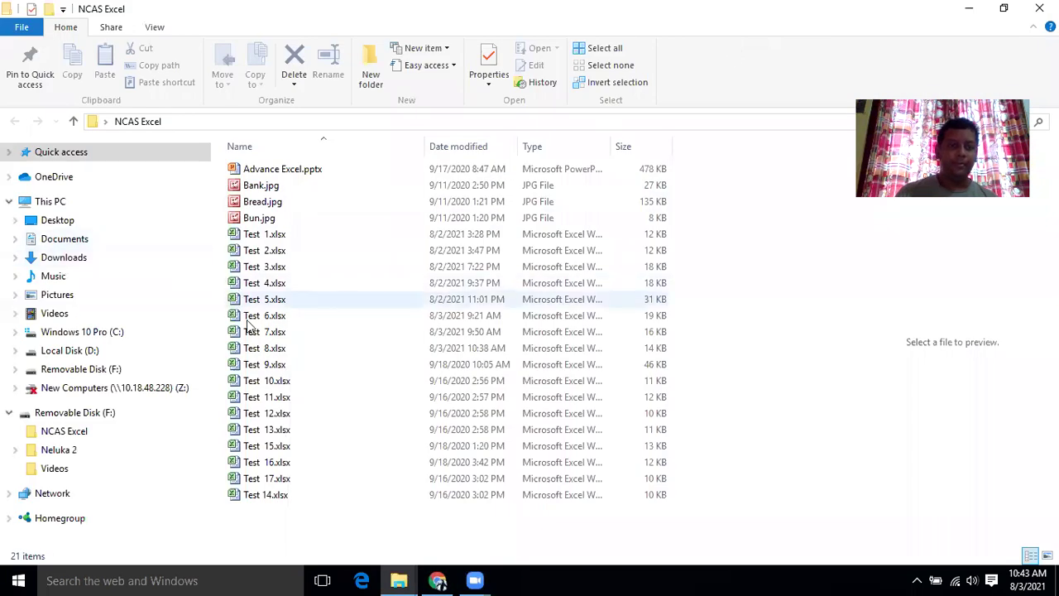
pyautogui.doubleClick(256, 349)
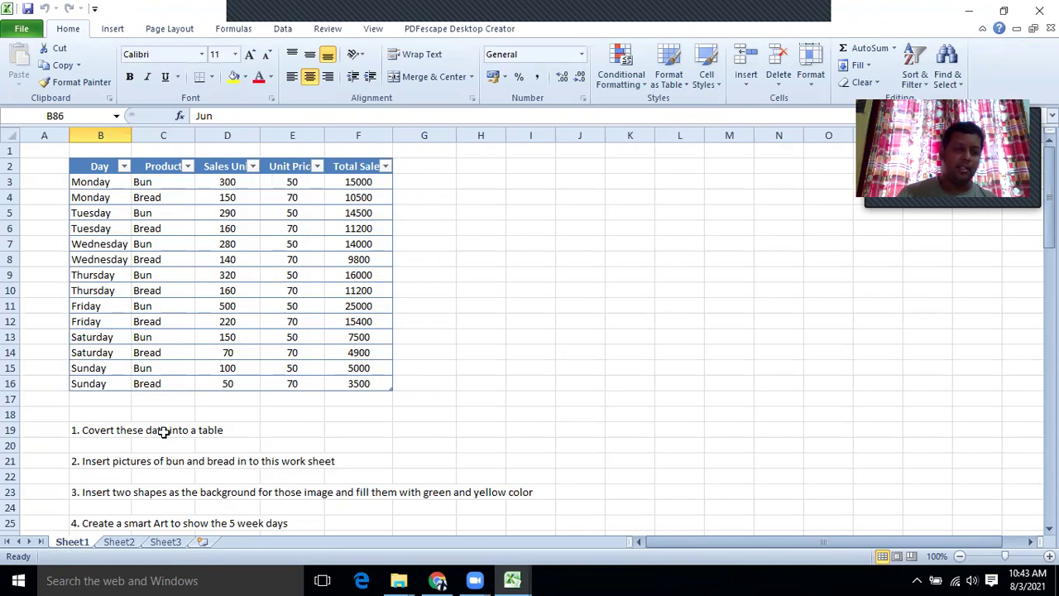
# Step: Format the sales data in B2:F16 as a table with the red-header medium style with grey banded rows
pyautogui.moveTo(91, 170); pyautogui.dragTo(358, 381)
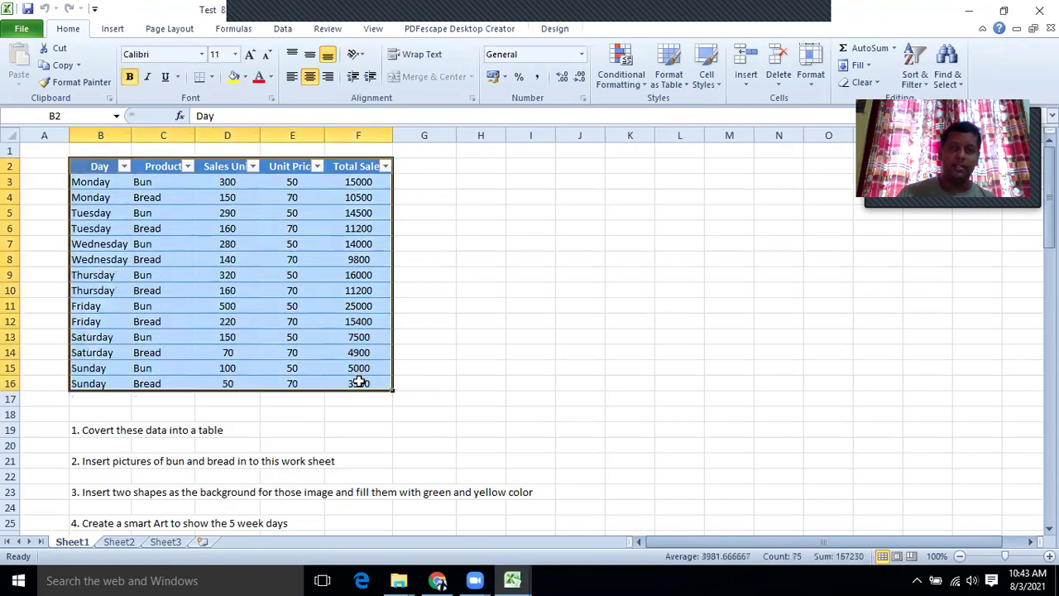
pyautogui.click(681, 83)
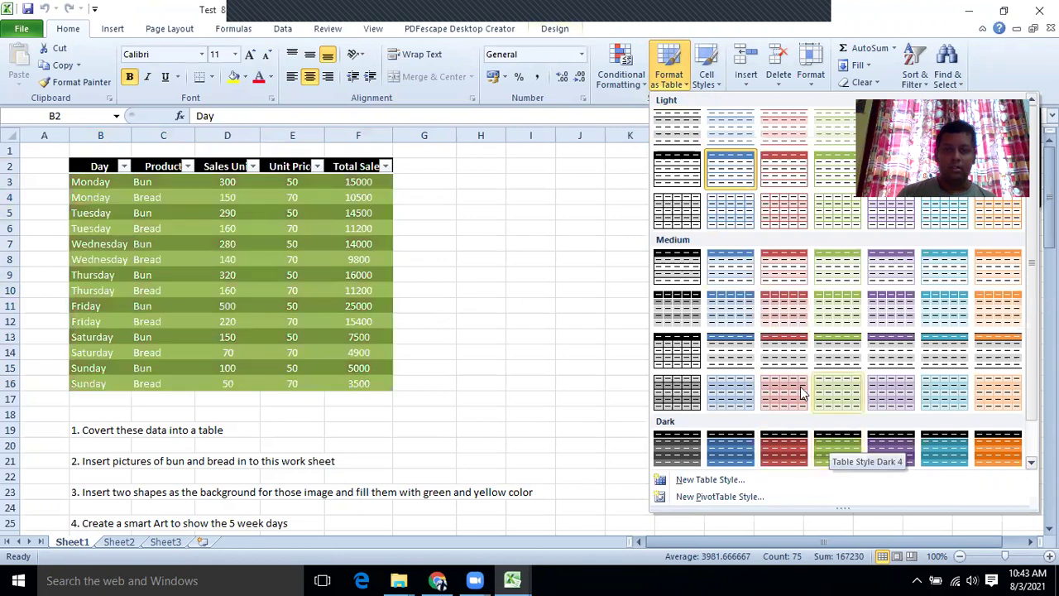
pyautogui.click(782, 340)
pyautogui.click(580, 305)
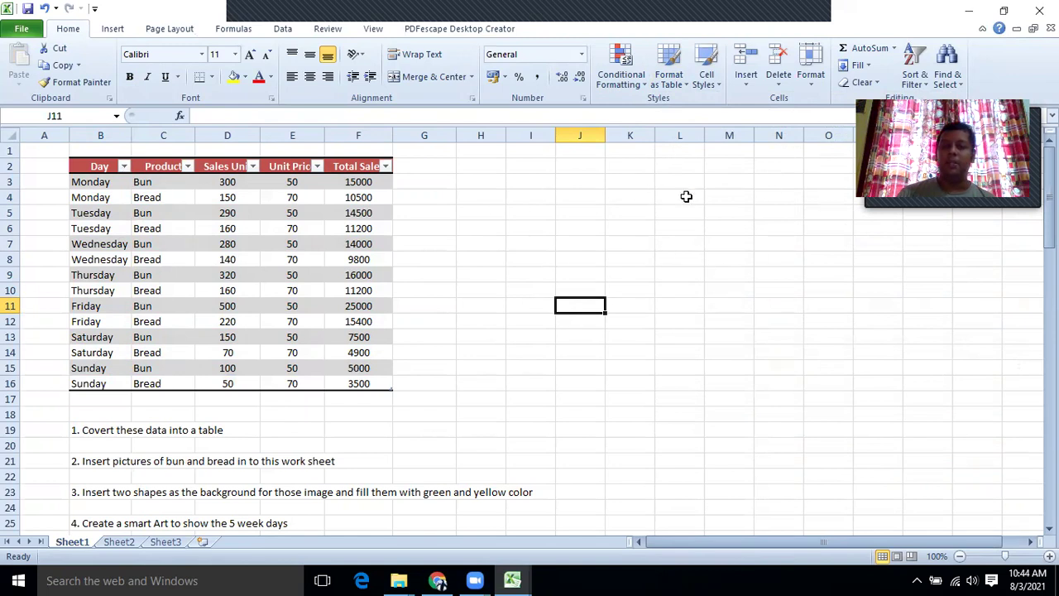
# Step: Insert the picture Bread.jpg from the desktop's NCAS Excel folder into the worksheet
pyautogui.click(118, 33)
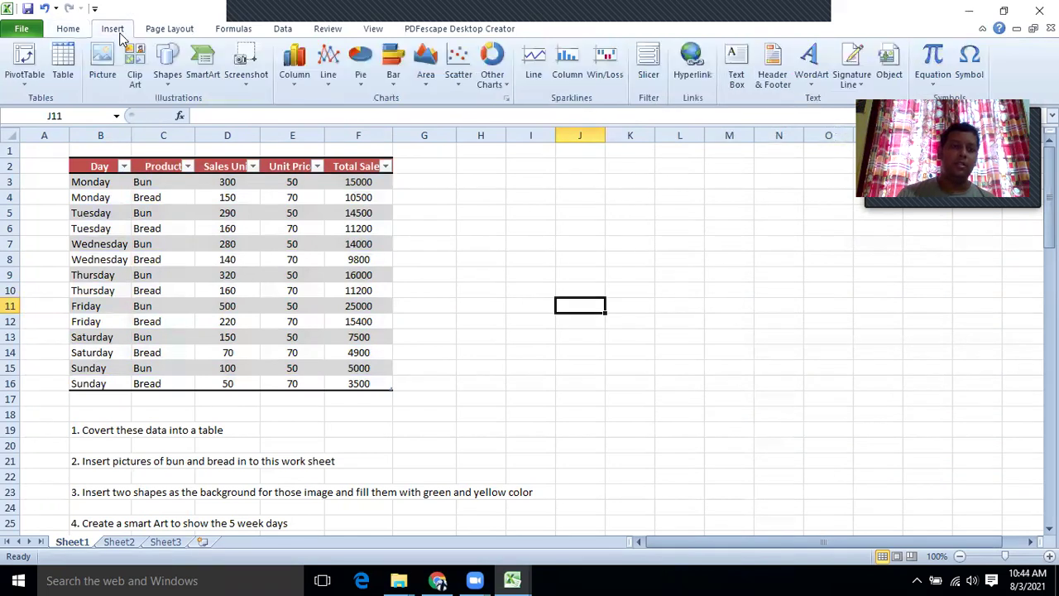
pyautogui.click(106, 77)
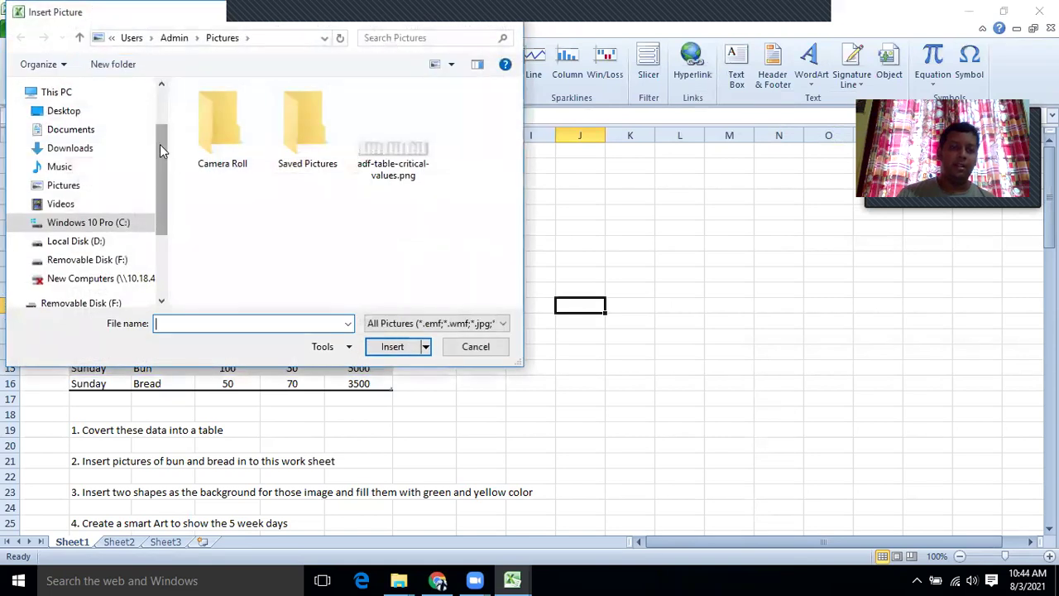
pyautogui.moveTo(159, 144); pyautogui.dragTo(158, 102)
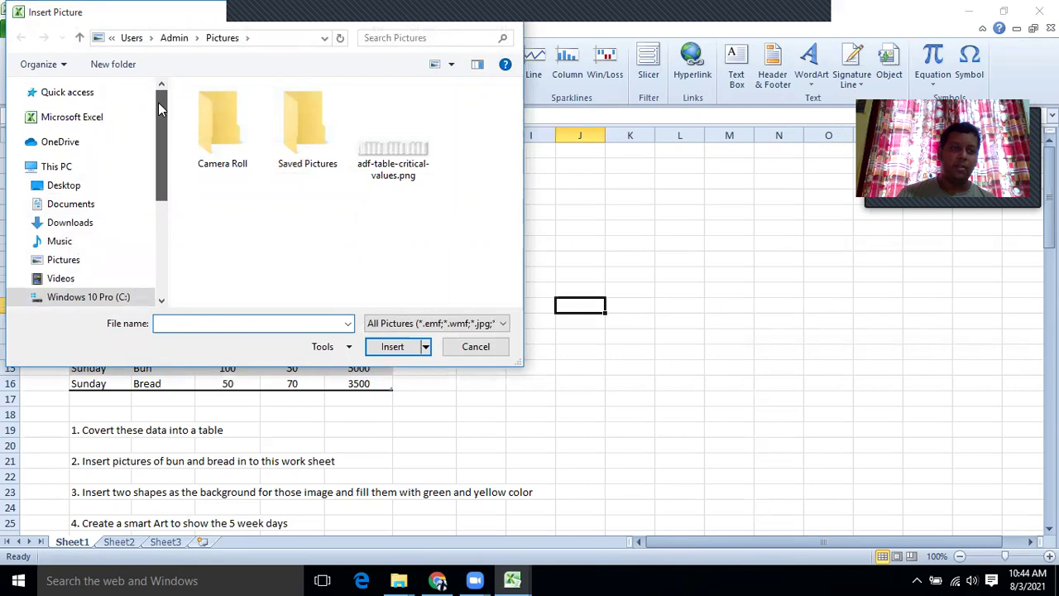
pyautogui.click(85, 184)
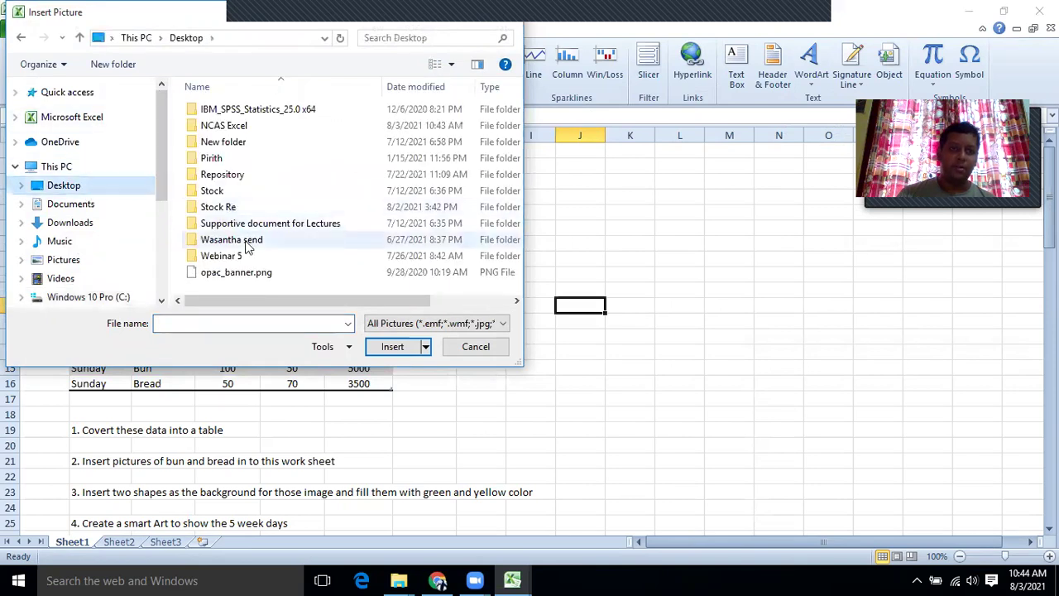
pyautogui.doubleClick(220, 127)
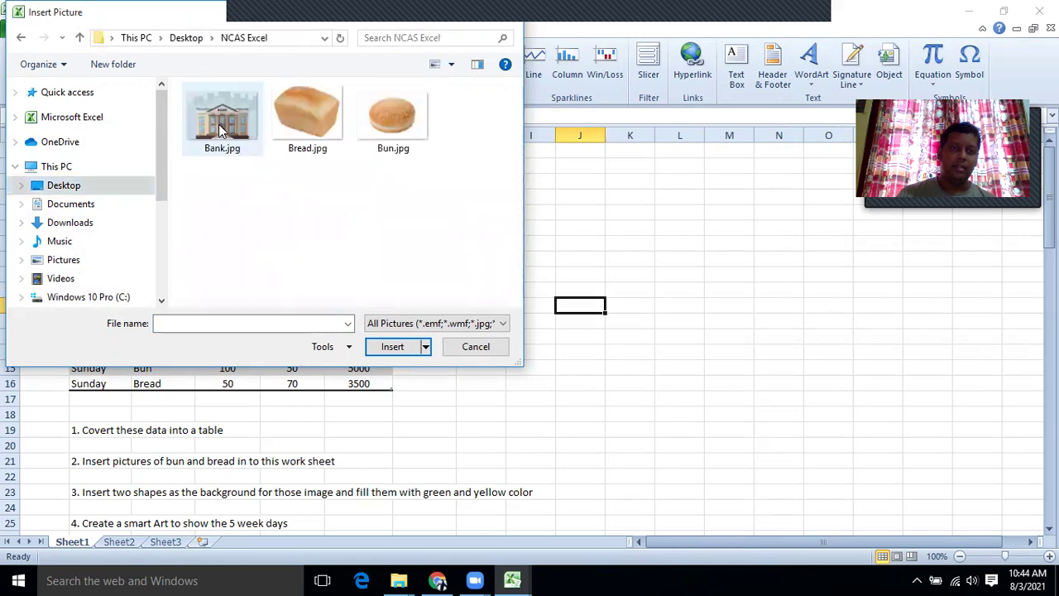
pyautogui.click(306, 136)
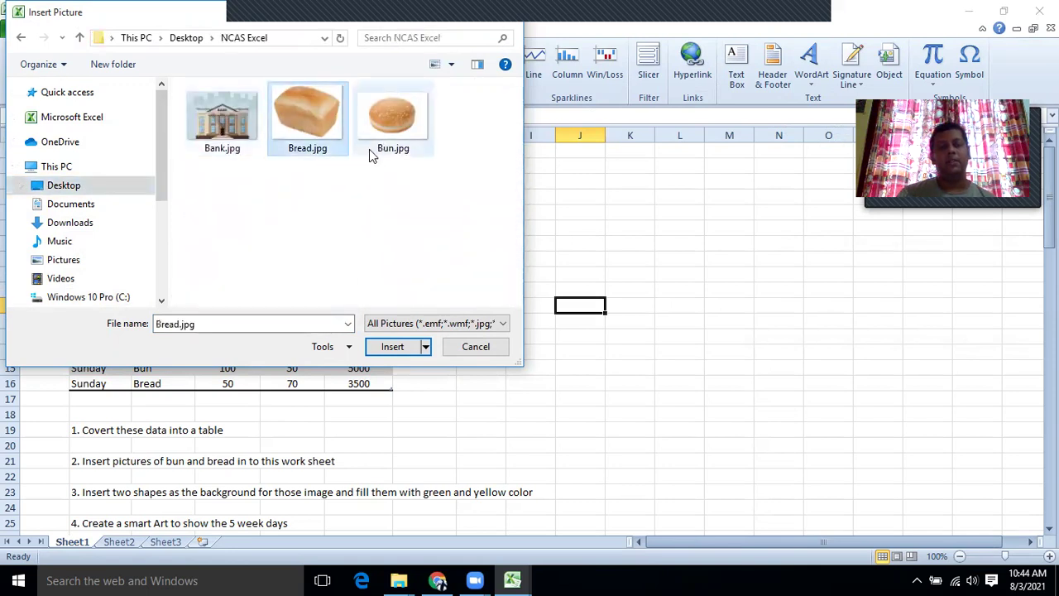
pyautogui.click(392, 347)
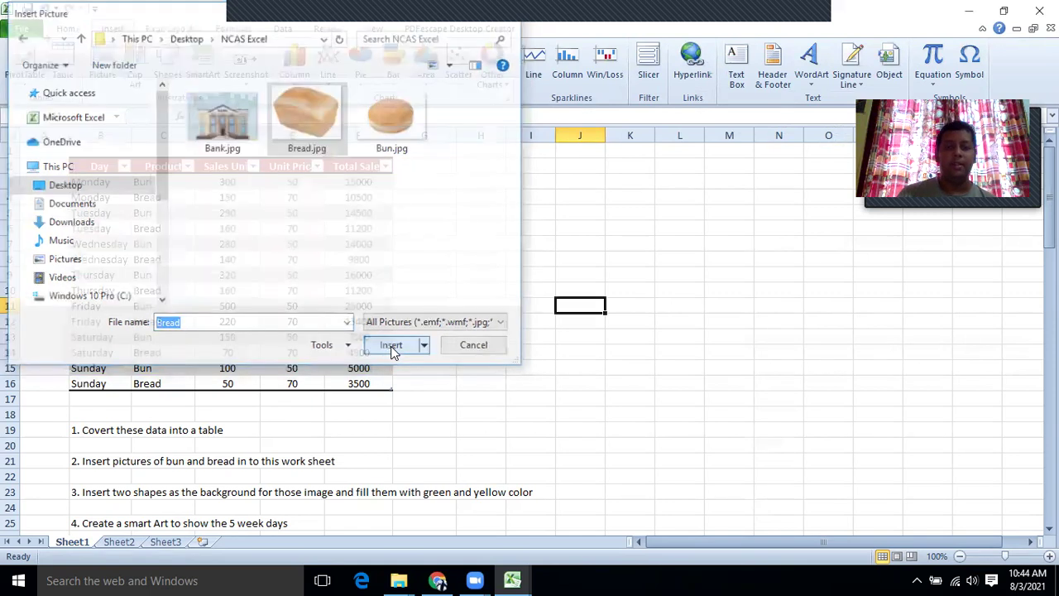
# Step: Shrink the bread picture to about 1.66" by 2.12" and place it beside the sales table around columns H to K
pyautogui.scroll(-3, 558, 355)
pyautogui.scroll(2, 557, 355)
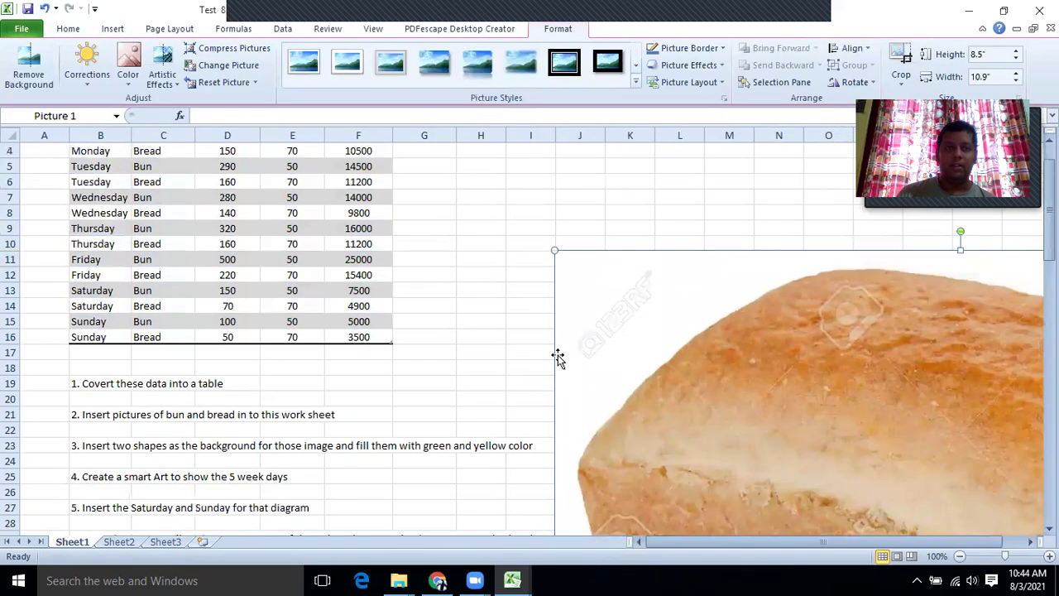
pyautogui.scroll(-1, 702, 378)
pyautogui.moveTo(554, 204); pyautogui.dragTo(872, 406)
pyautogui.moveTo(513, 213); pyautogui.dragTo(533, 240)
pyautogui.moveTo(569, 270); pyautogui.dragTo(491, 183)
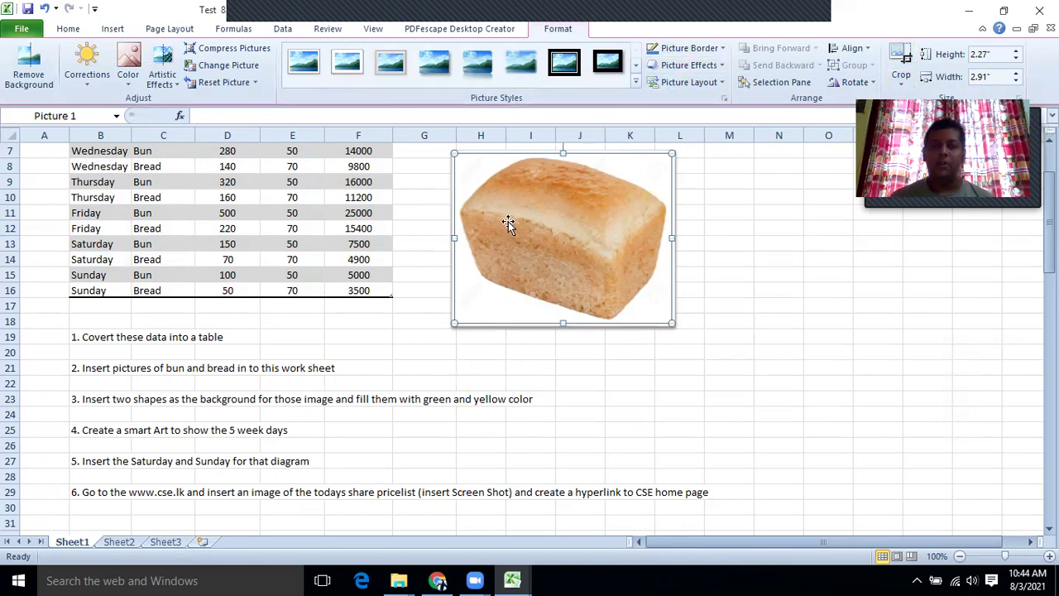
pyautogui.scroll(2, 507, 254)
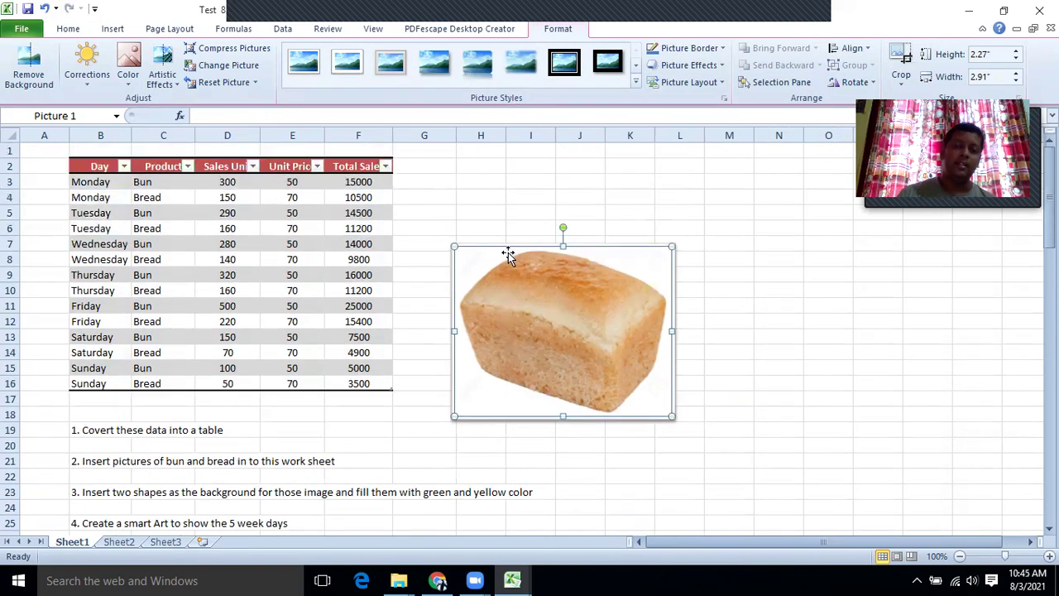
pyautogui.moveTo(538, 307); pyautogui.dragTo(526, 235)
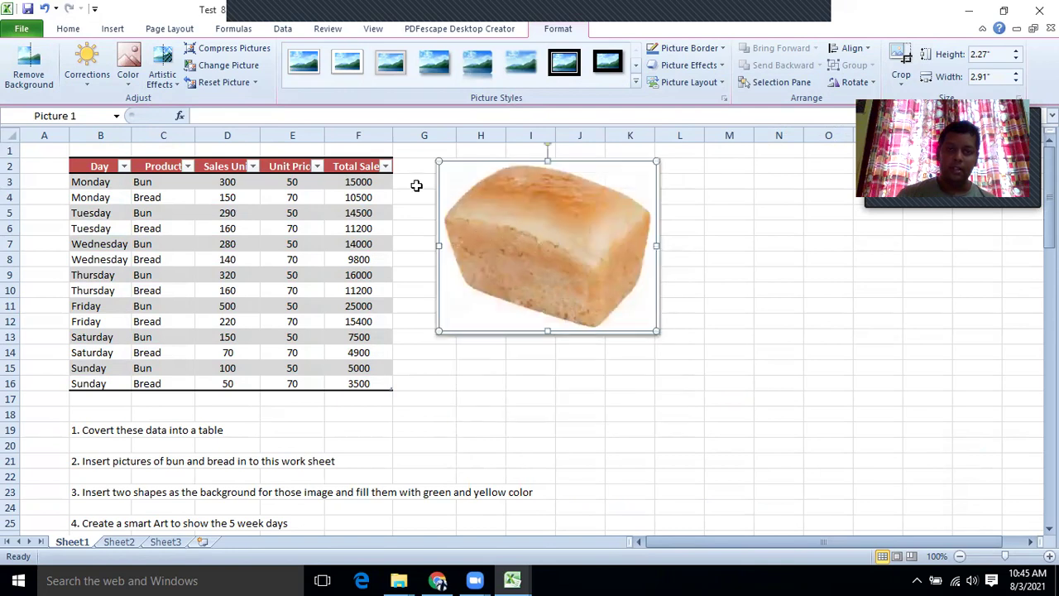
pyautogui.moveTo(439, 164); pyautogui.dragTo(496, 206)
pyautogui.moveTo(536, 243); pyautogui.dragTo(492, 236)
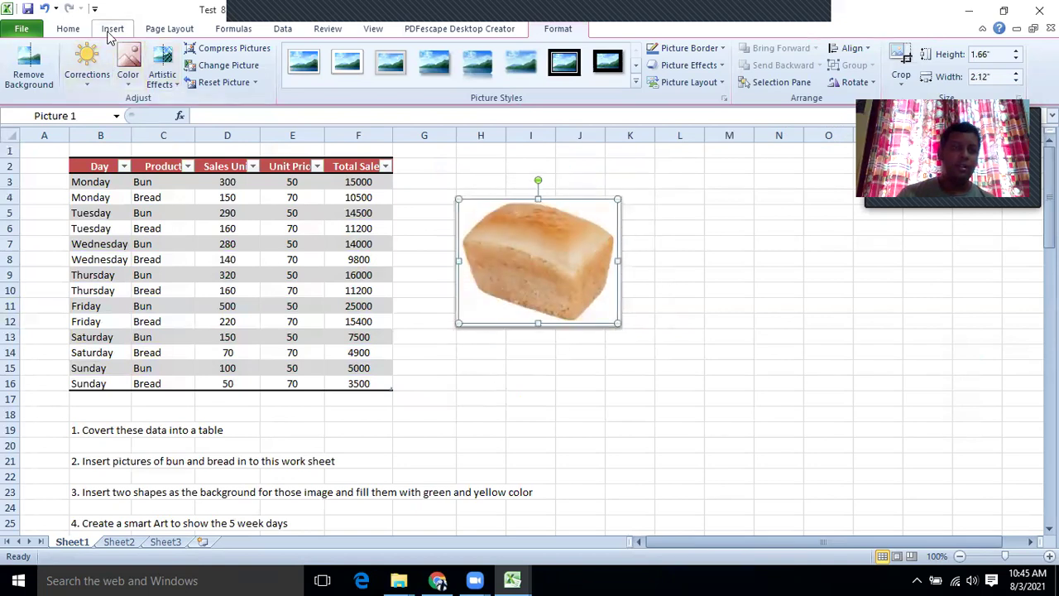
# Step: Insert the picture Bun.jpg, shrink it to about 1.59" by 2.4" and place it to the right of the bread picture
pyautogui.click(113, 28)
pyautogui.click(106, 81)
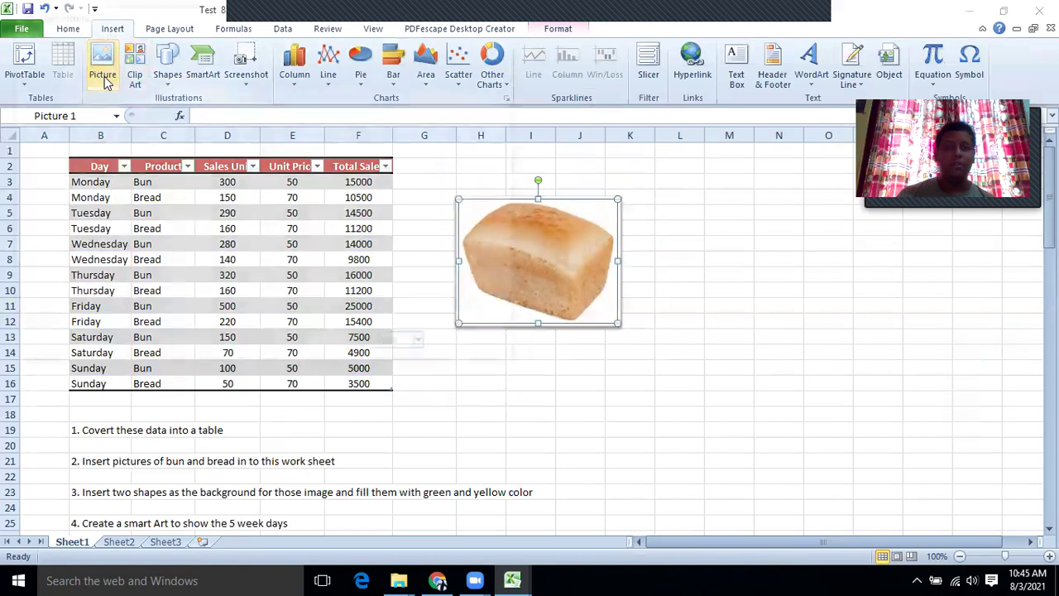
pyautogui.click(374, 108)
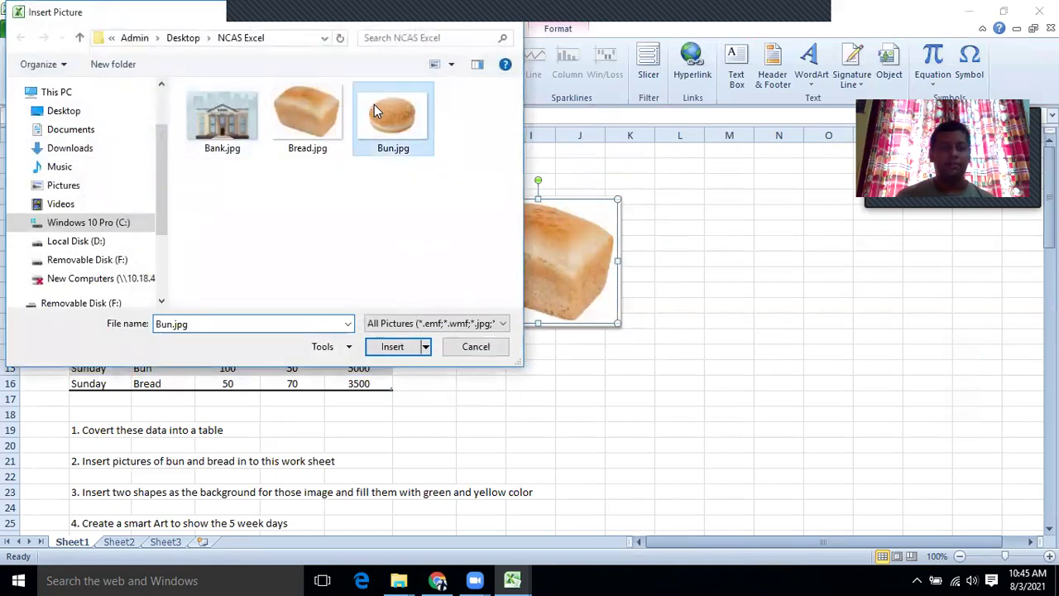
pyautogui.click(392, 345)
pyautogui.moveTo(552, 296); pyautogui.dragTo(589, 320)
pyautogui.moveTo(633, 362); pyautogui.dragTo(687, 246)
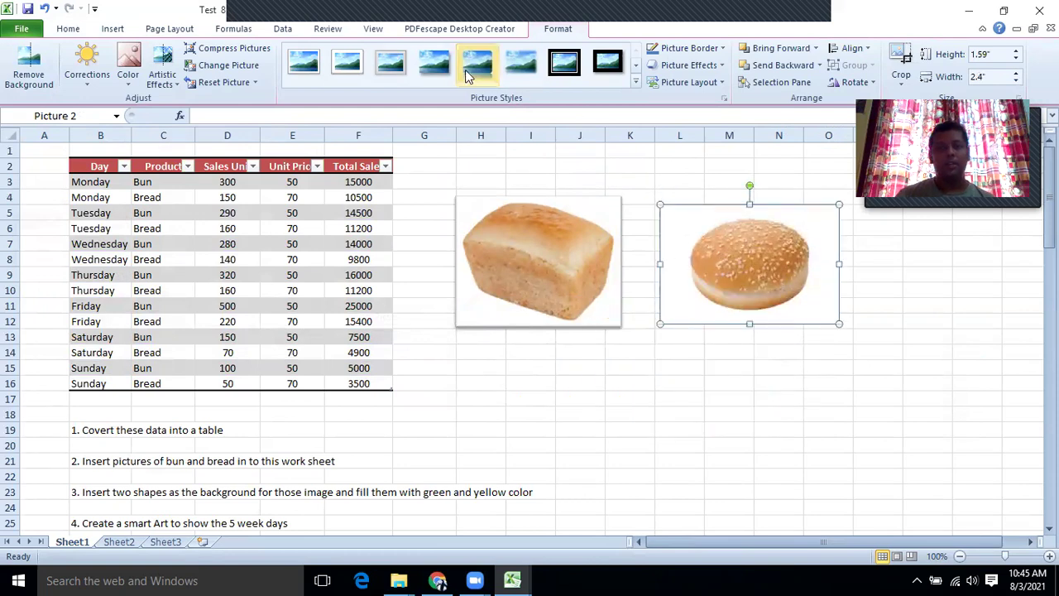
# Step: Apply the white-framed picture style with a soft shadow to the bun picture and nudge it slightly up and left
pyautogui.click(303, 65)
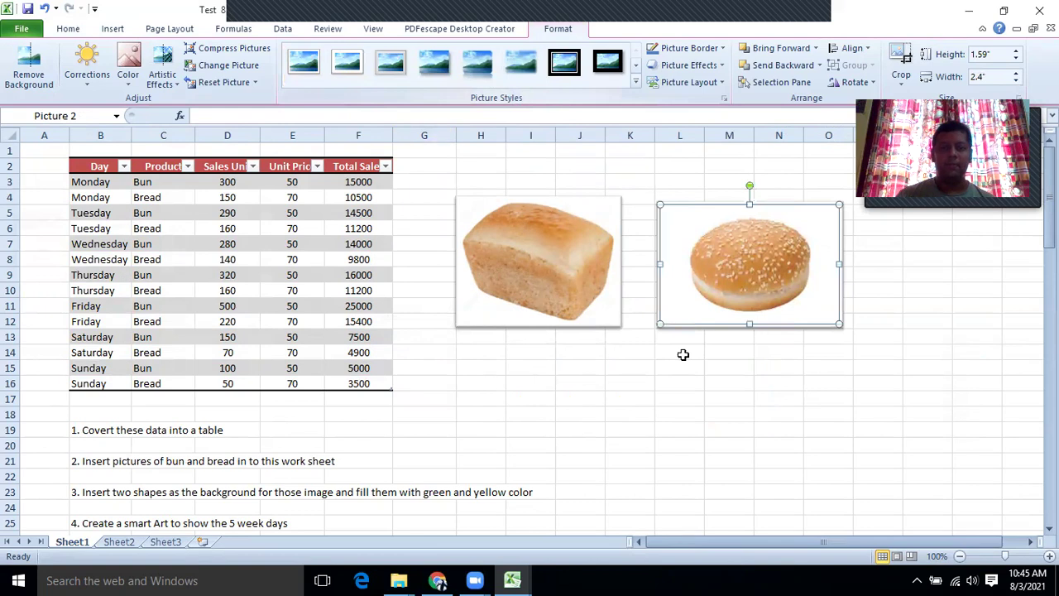
pyautogui.click(720, 385)
pyautogui.moveTo(703, 303); pyautogui.dragTo(695, 293)
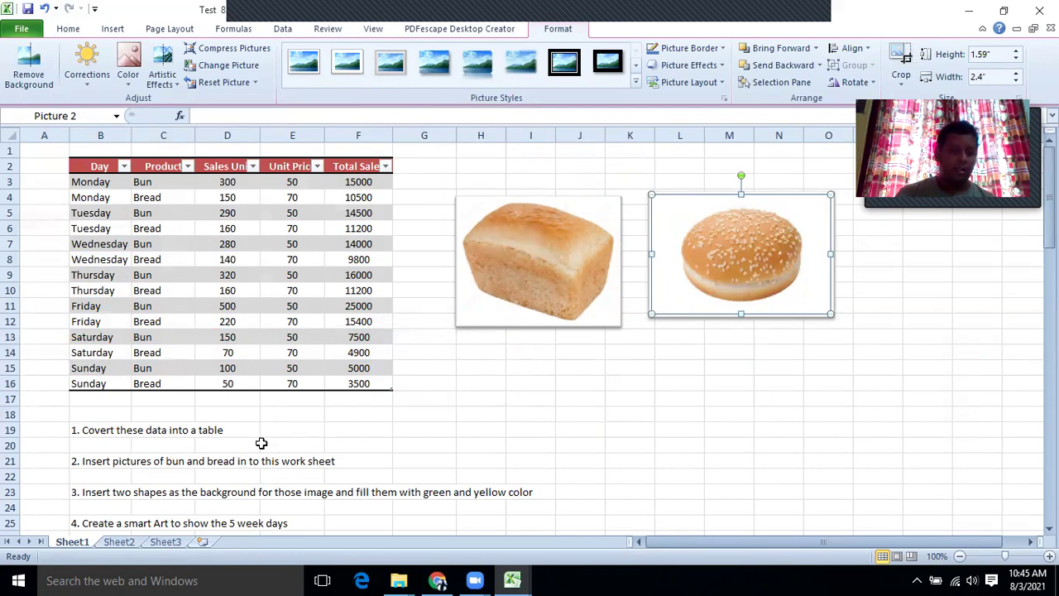
# Step: Space the bread and bun pictures farther apart, aligned roughly level with each other beside the table
pyautogui.scroll(-1, 261, 445)
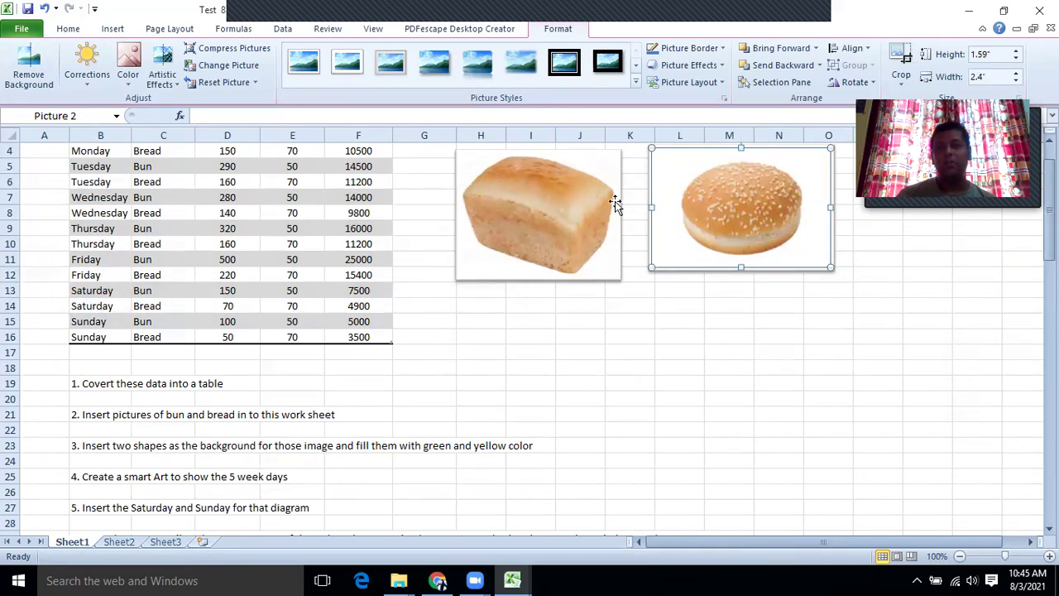
pyautogui.scroll(-2, 756, 283)
pyautogui.scroll(3, 756, 282)
pyautogui.moveTo(755, 282); pyautogui.dragTo(801, 258)
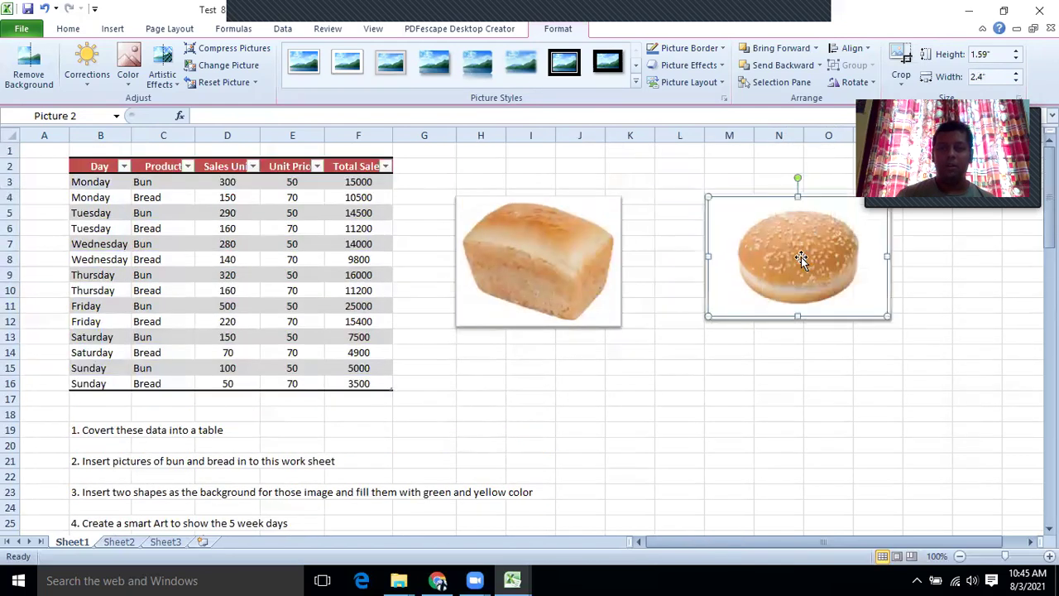
pyautogui.moveTo(586, 253); pyautogui.dragTo(603, 243)
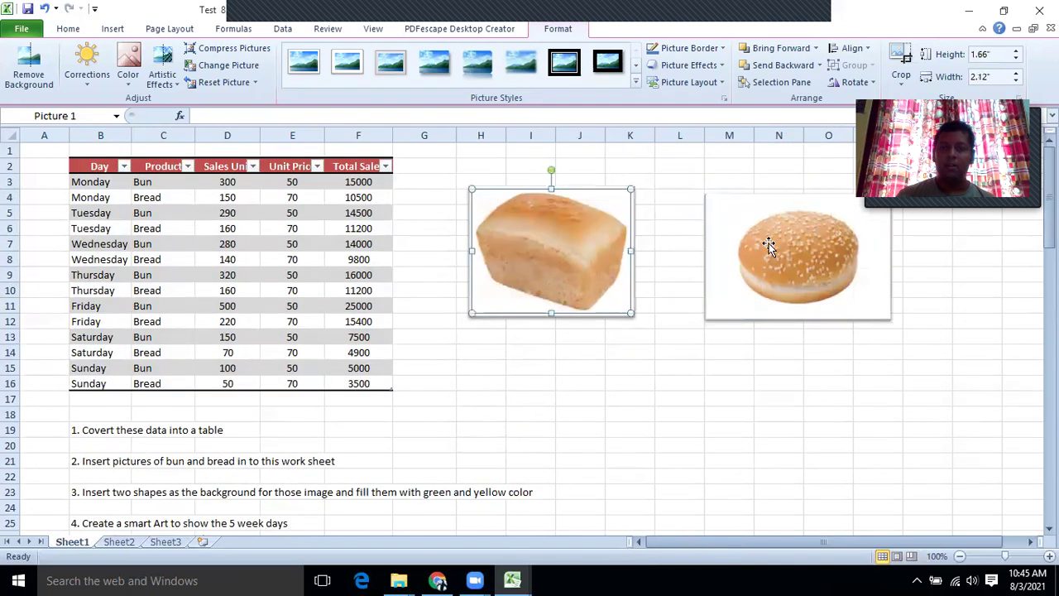
pyautogui.click(769, 246)
pyautogui.moveTo(770, 241); pyautogui.dragTo(764, 234)
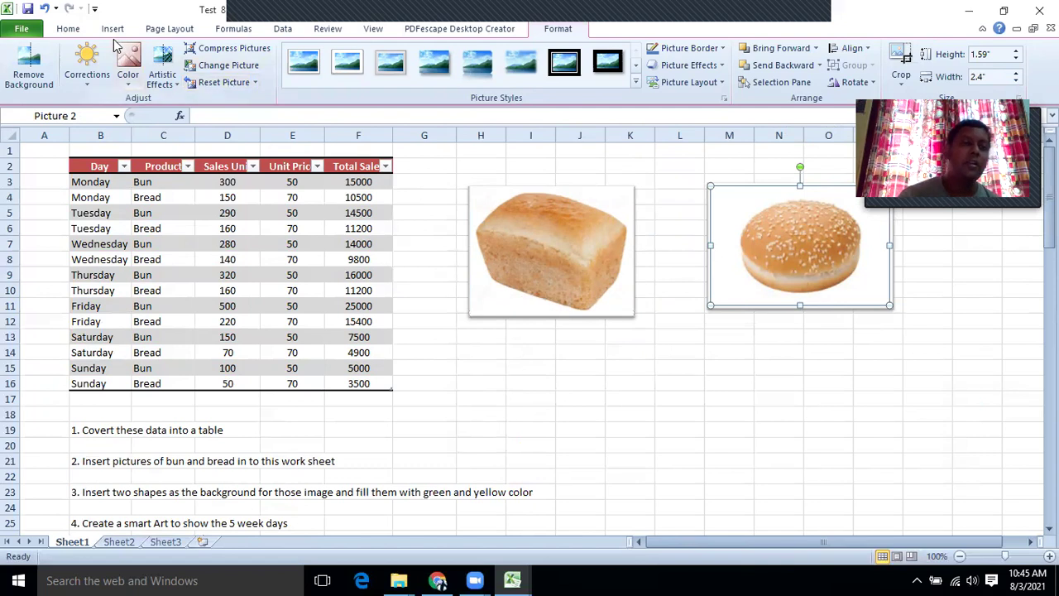
# Step: Draw a rounded rectangle about 2.22" high and 3.1" wide over the bread picture
pyautogui.click(114, 29)
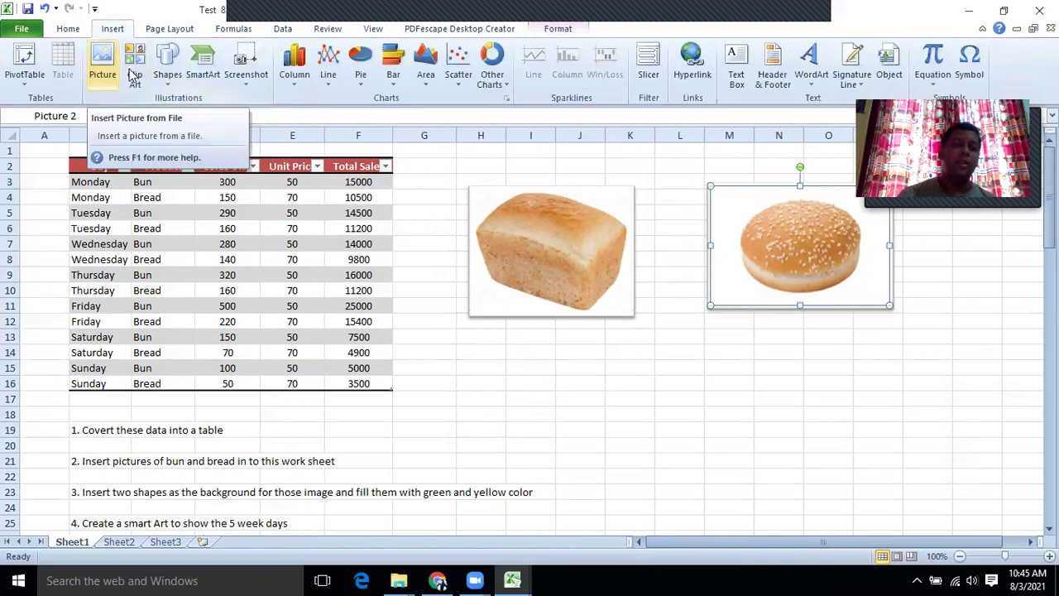
pyautogui.click(165, 78)
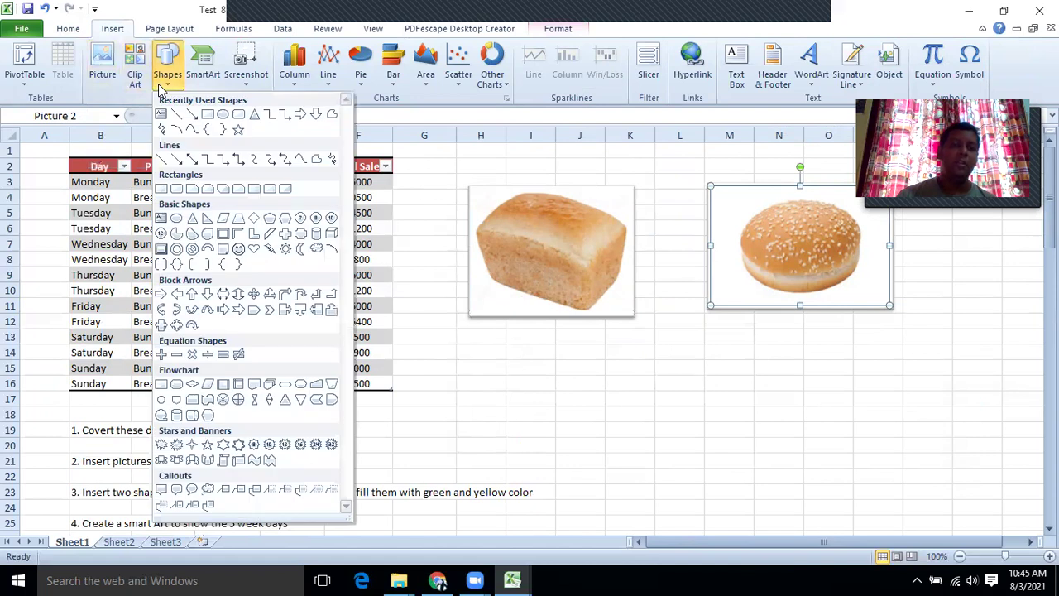
pyautogui.click(238, 116)
pyautogui.moveTo(436, 168)
pyautogui.mouseDown()
pyautogui.moveTo(650, 218)
pyautogui.moveTo(674, 262)
pyautogui.moveTo(668, 333)
pyautogui.mouseUp()
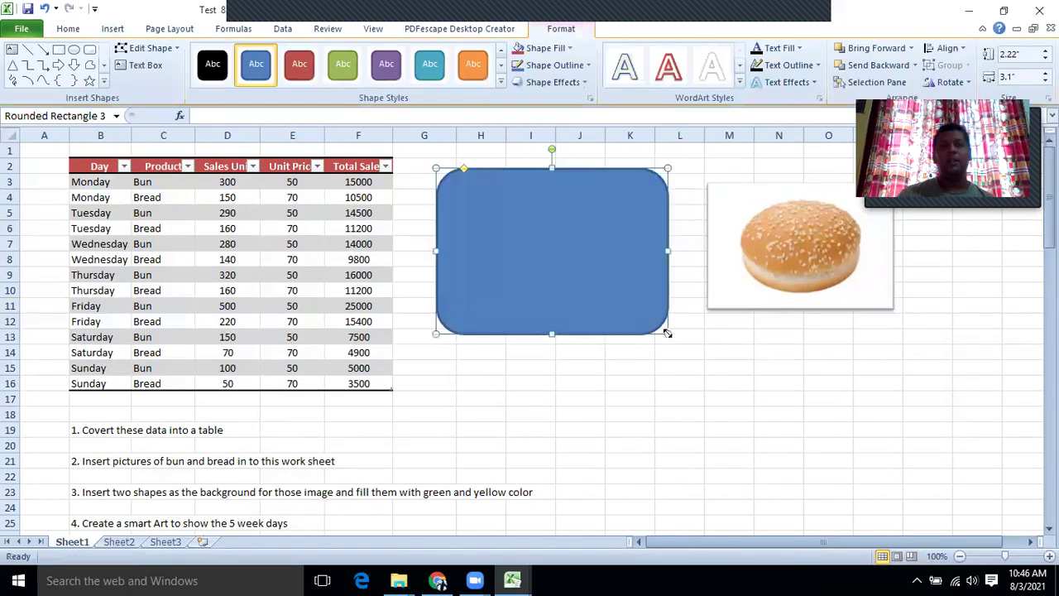
# Step: Fill the rounded rectangle with solid standard yellow
pyautogui.rightClick(508, 169)
pyautogui.press('Escape')
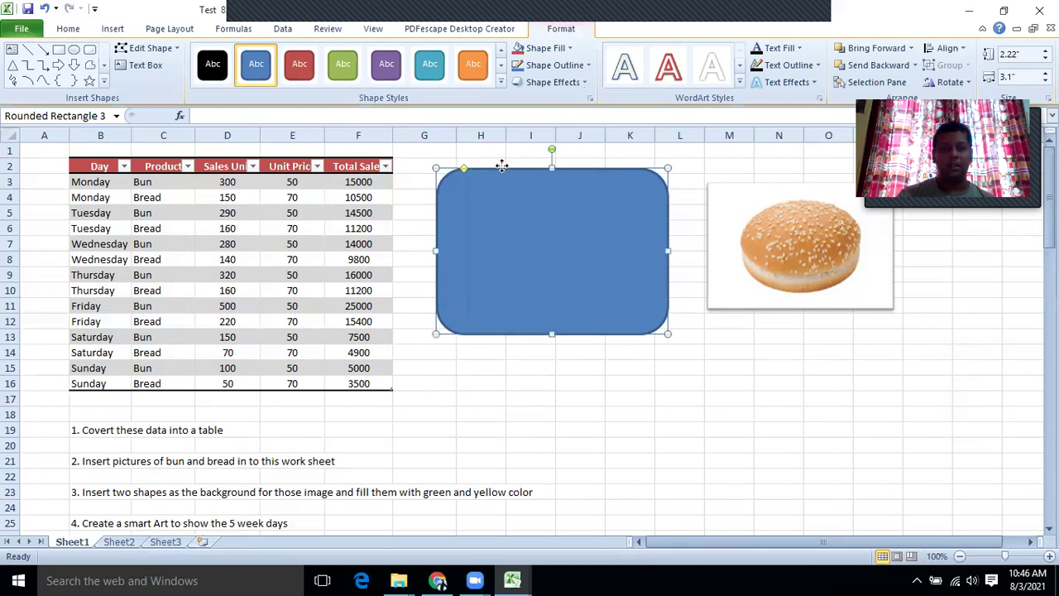
pyautogui.rightClick(503, 169)
pyautogui.click(551, 416)
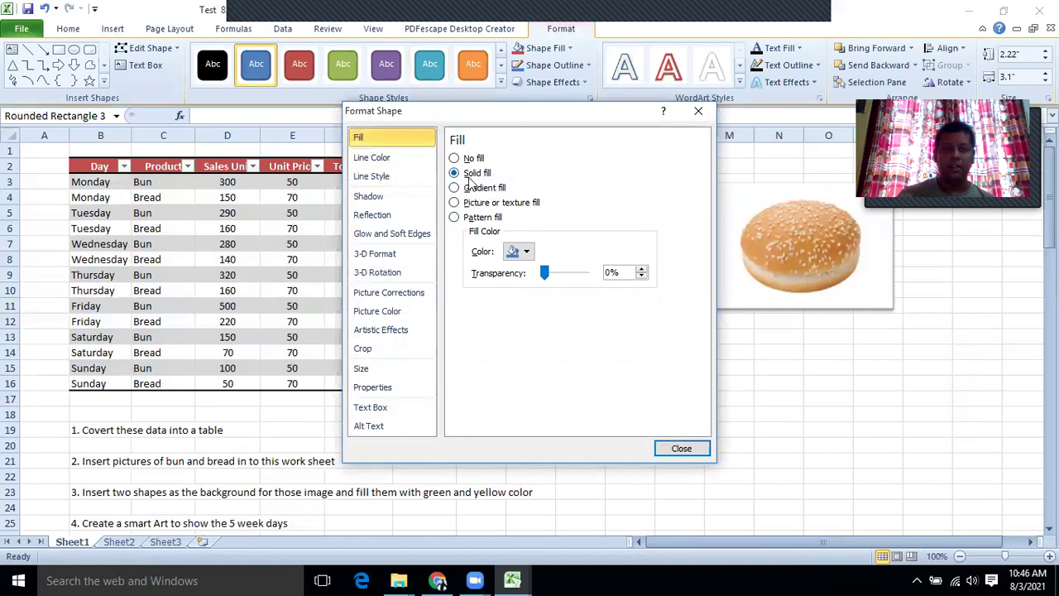
pyautogui.click(519, 251)
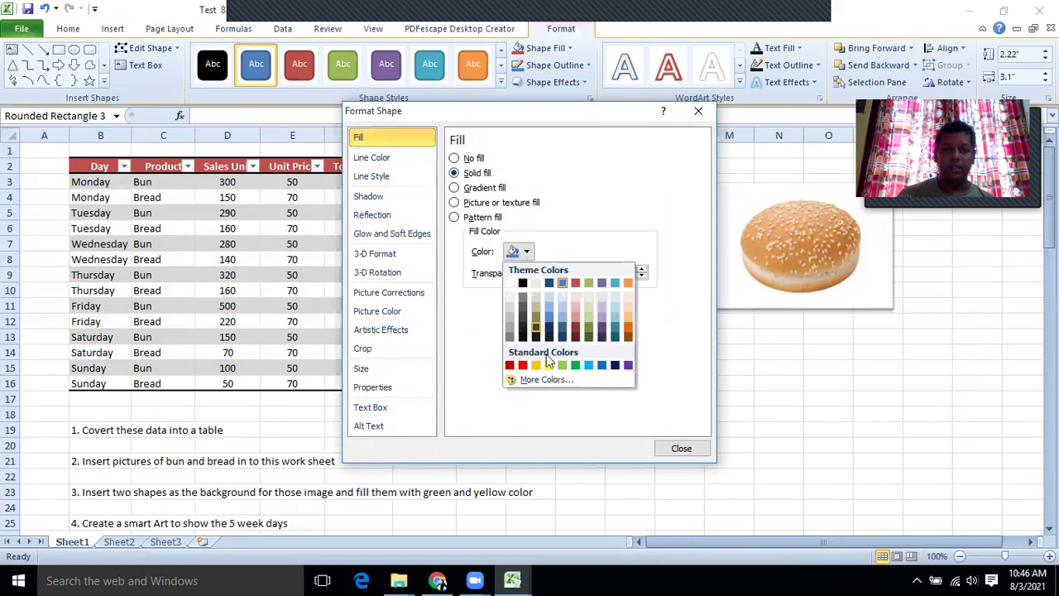
pyautogui.click(548, 365)
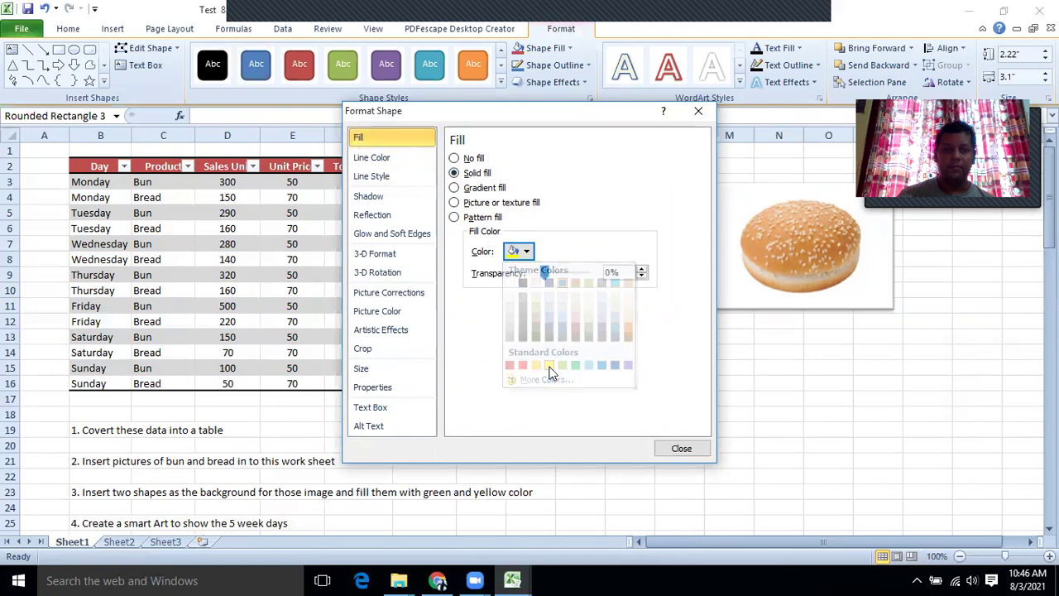
# Step: Set the rounded rectangle's outline to a solid black line
pyautogui.click(396, 160)
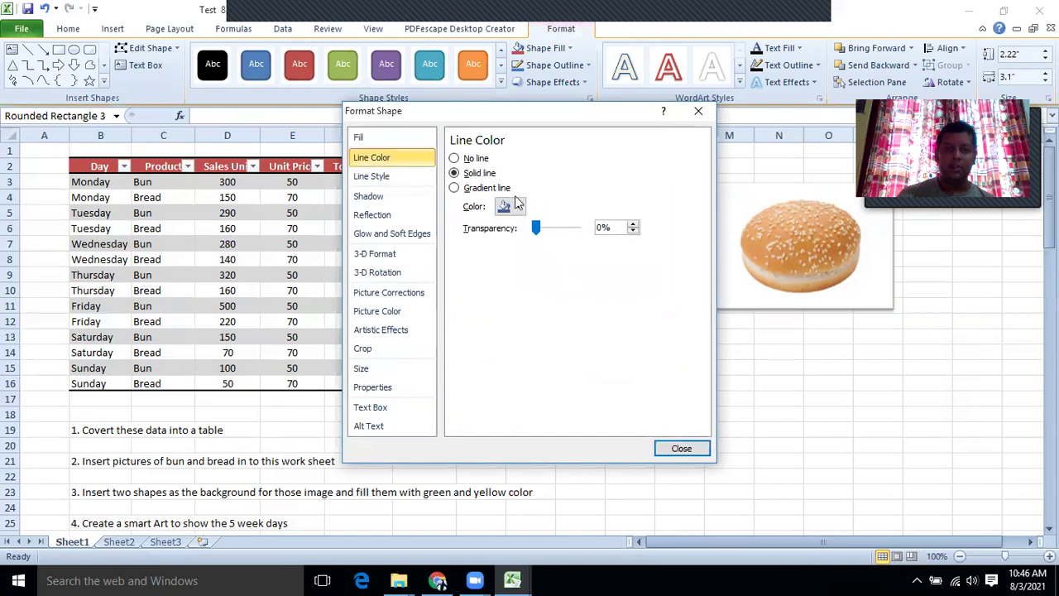
pyautogui.click(513, 207)
pyautogui.click(514, 238)
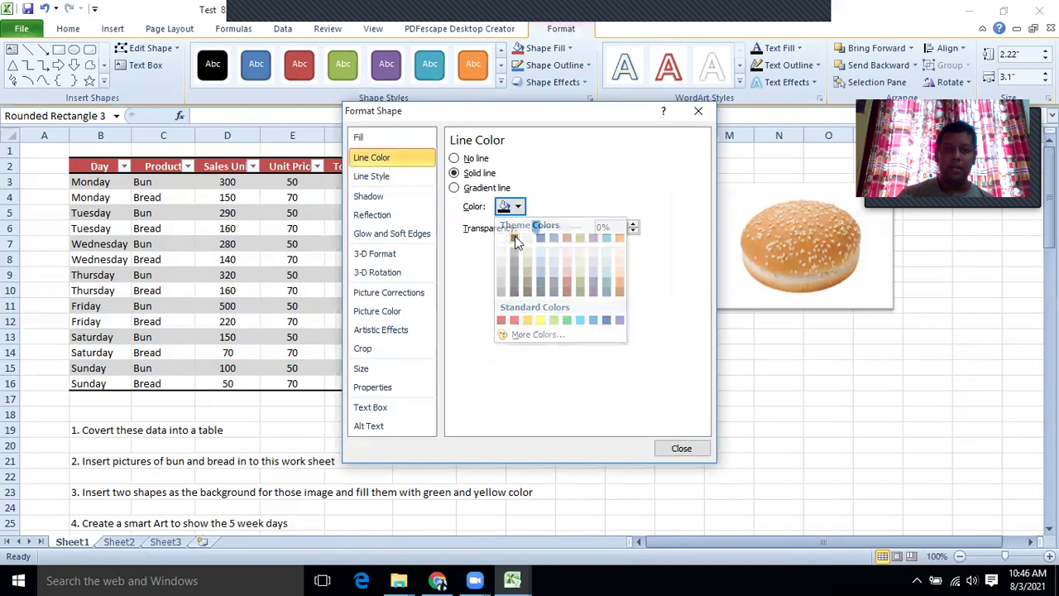
# Step: Examine the yellow rounded rectangle's line style and shadow settings
pyautogui.click(364, 177)
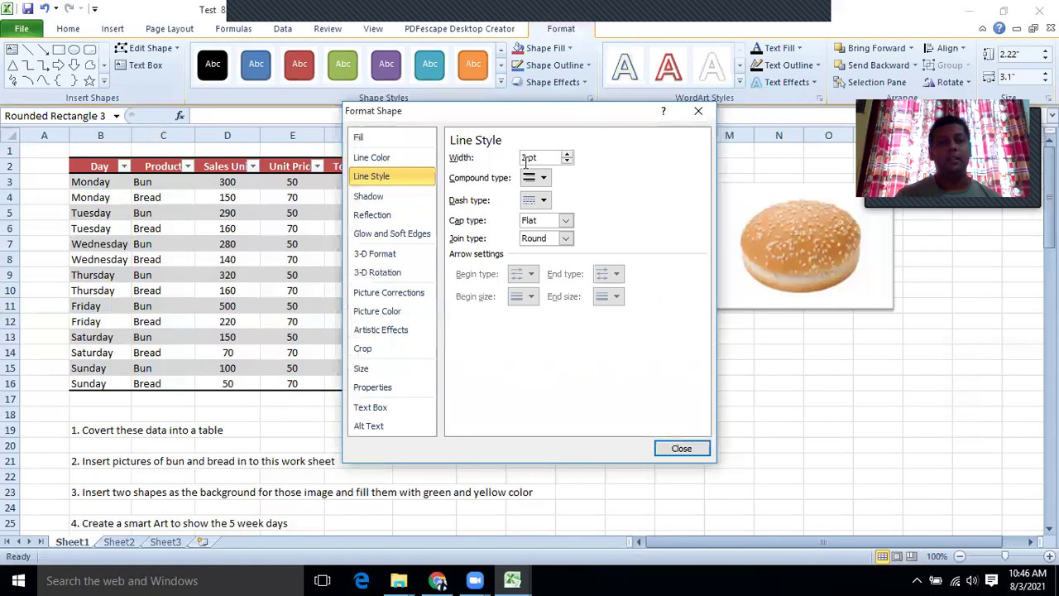
pyautogui.click(408, 195)
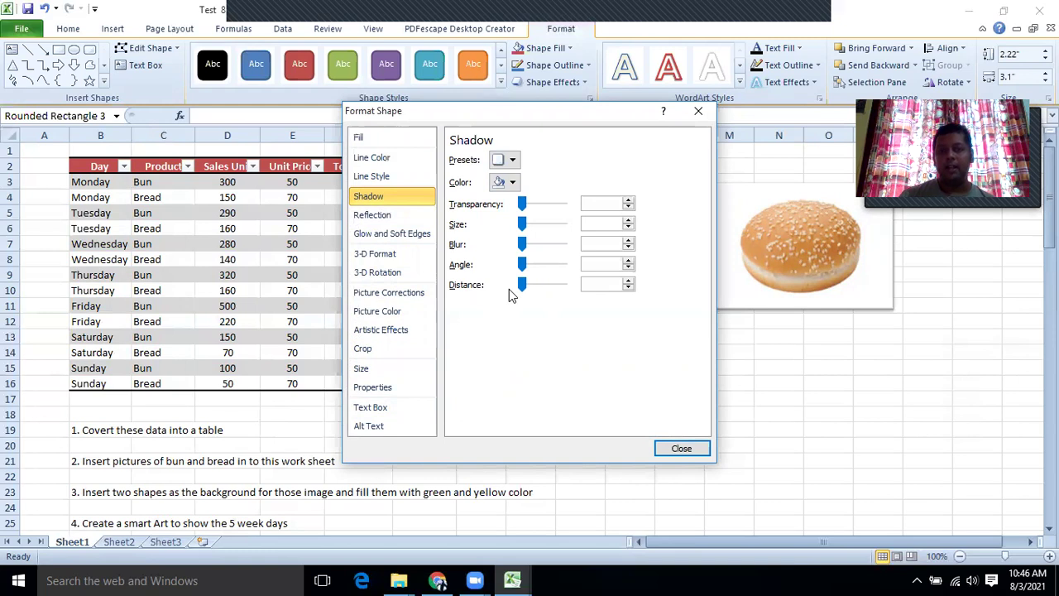
pyautogui.click(680, 447)
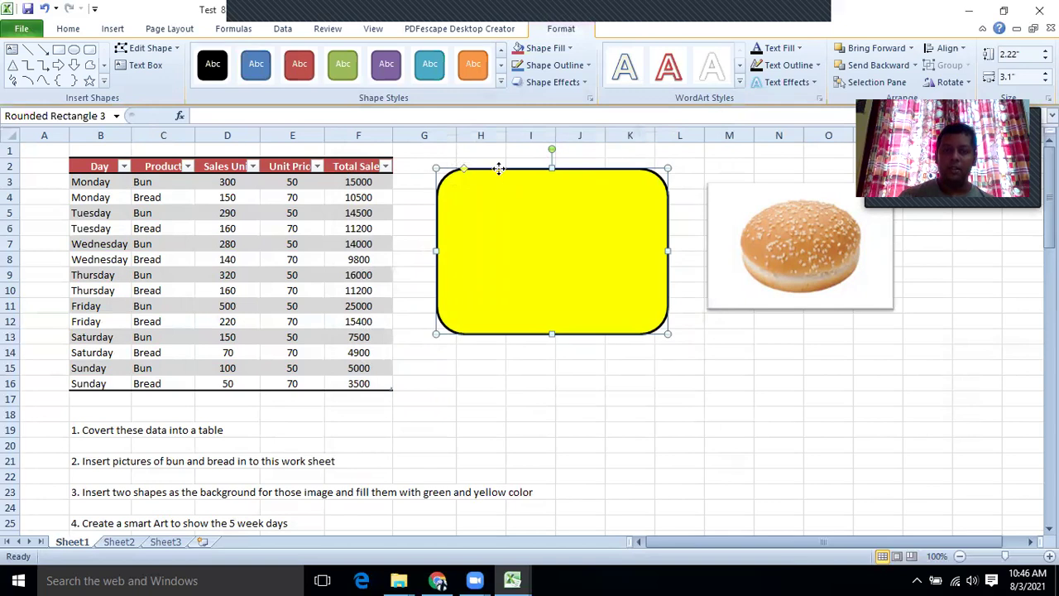
# Step: Send the yellow rounded rectangle to the back, behind the bread picture
pyautogui.rightClick(499, 168)
pyautogui.moveTo(546, 311)
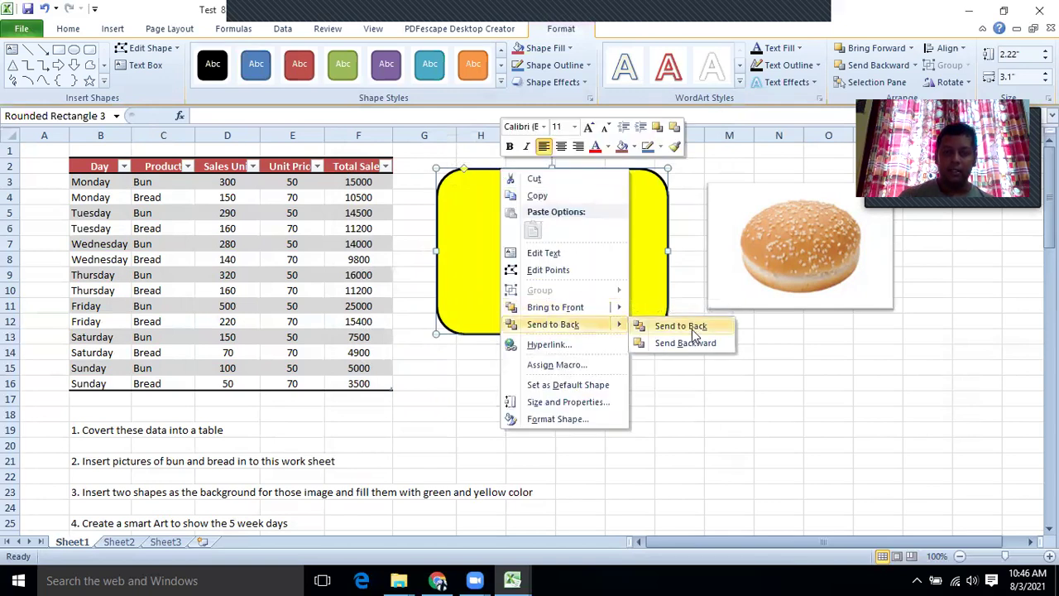
pyautogui.click(691, 327)
pyautogui.click(731, 383)
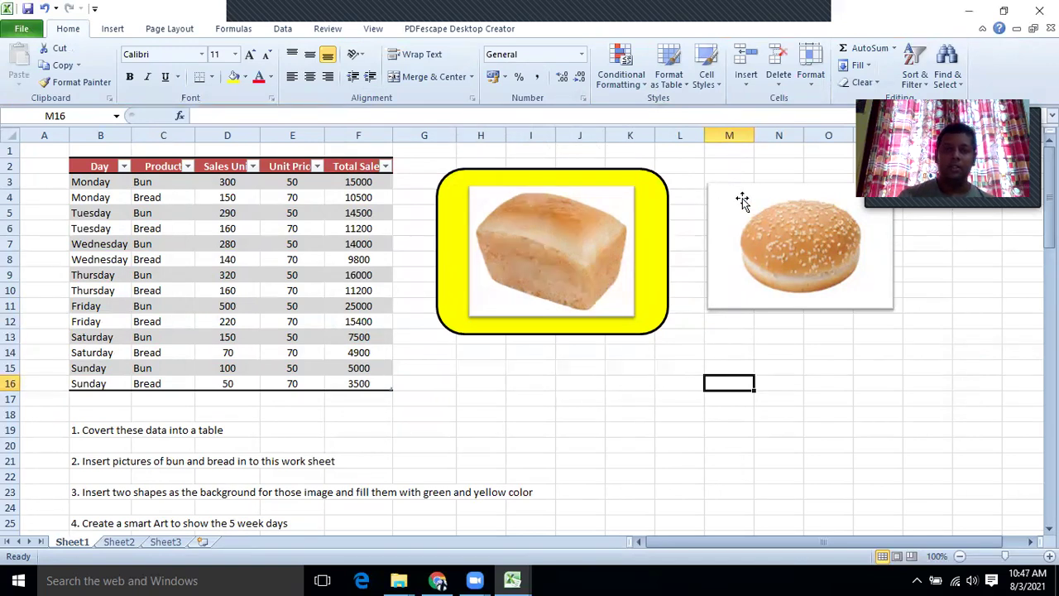
# Step: Draw a second rounded rectangle about 2.2" high over the bun picture, beside the yellow one
pyautogui.click(114, 30)
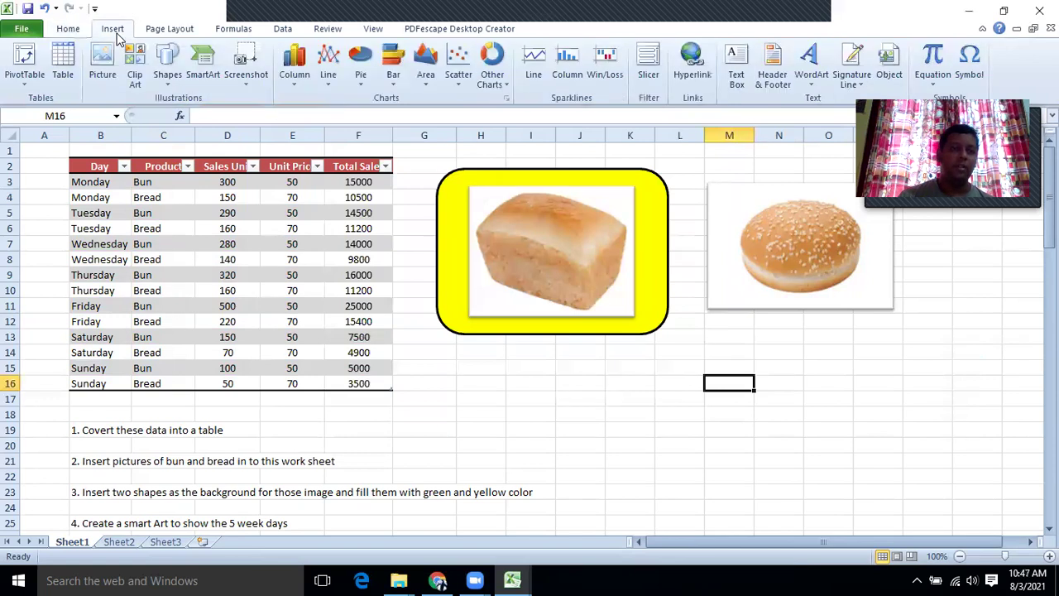
pyautogui.click(168, 75)
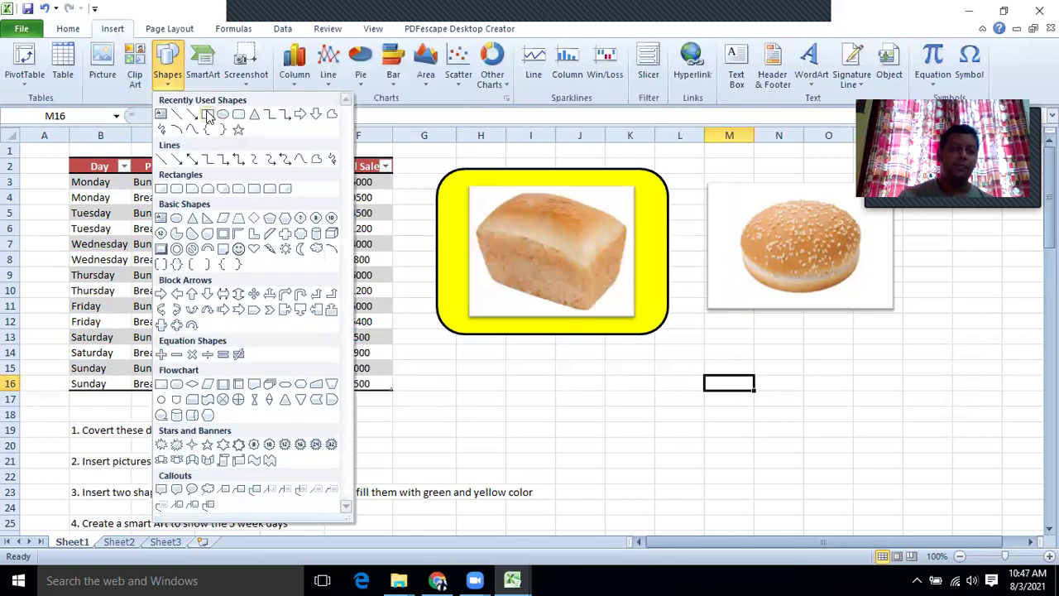
pyautogui.click(238, 114)
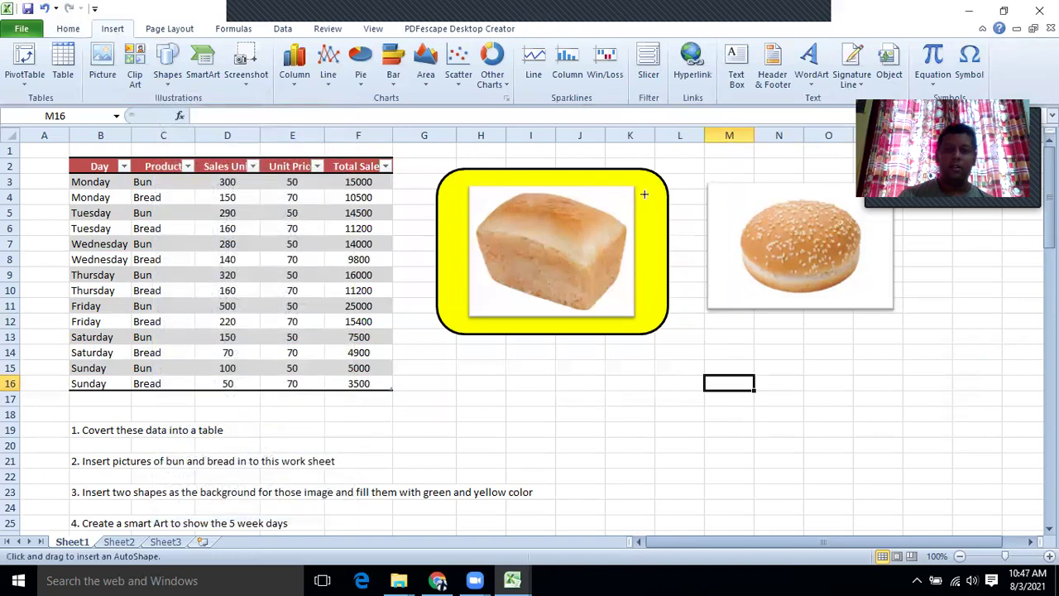
pyautogui.moveTo(689, 168); pyautogui.dragTo(920, 332)
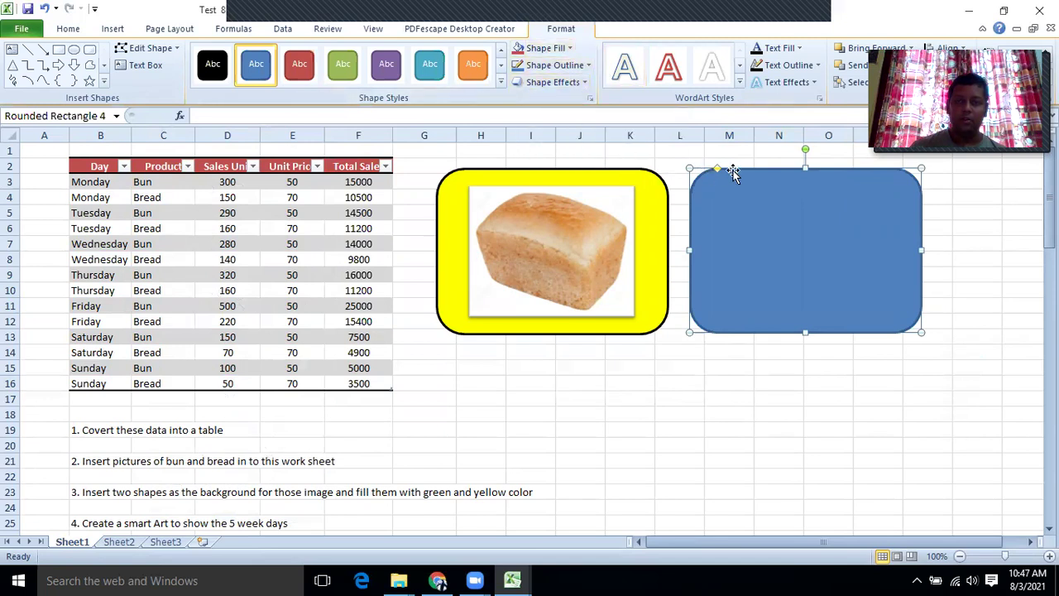
# Step: Fill the second rounded rectangle with the olive green theme colour
pyautogui.click(570, 49)
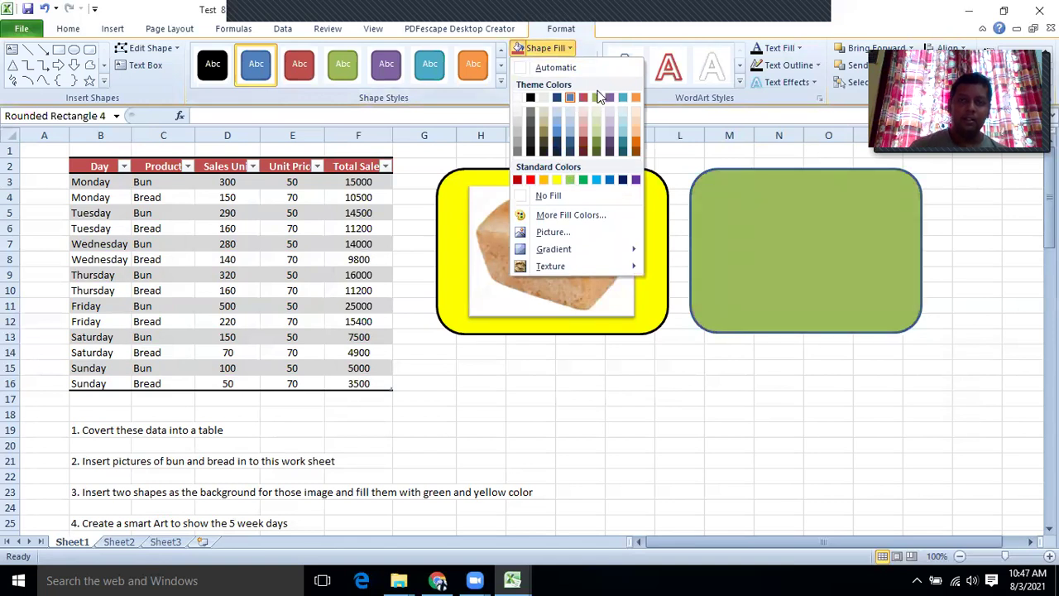
pyautogui.click(675, 116)
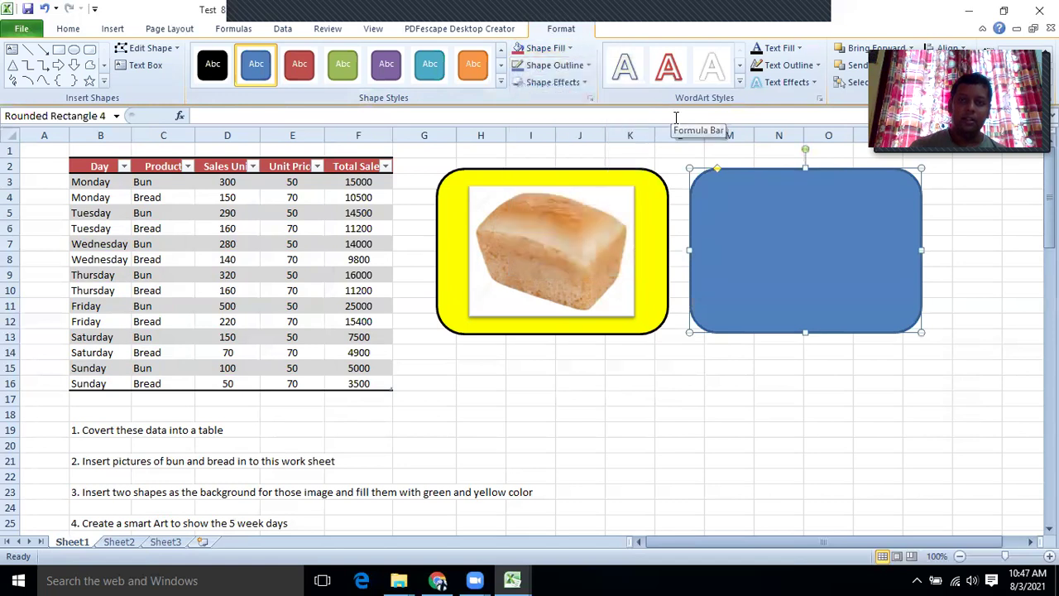
pyautogui.click(561, 52)
pyautogui.click(594, 96)
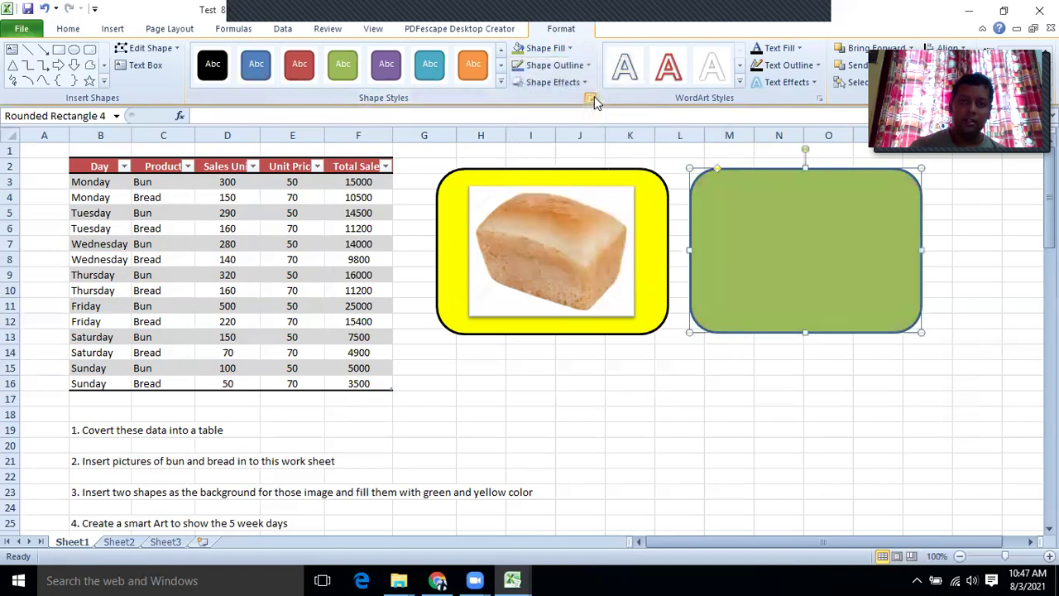
pyautogui.click(590, 97)
pyautogui.click(681, 448)
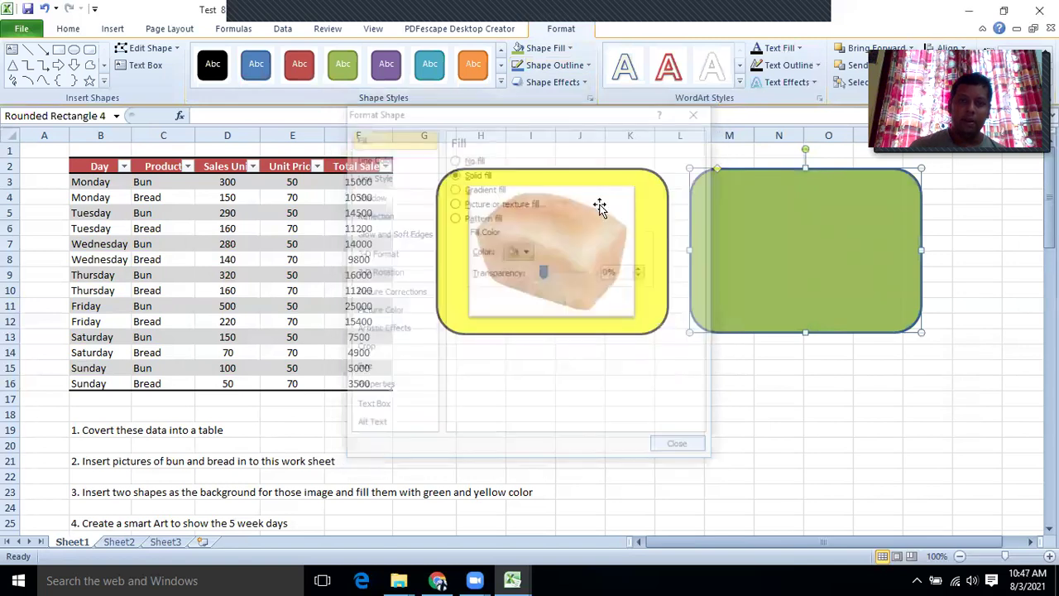
# Step: Set the green rounded rectangle's outline to Automatic black and apply the fourth preset effect, with bevelled edges and a shadow
pyautogui.click(588, 66)
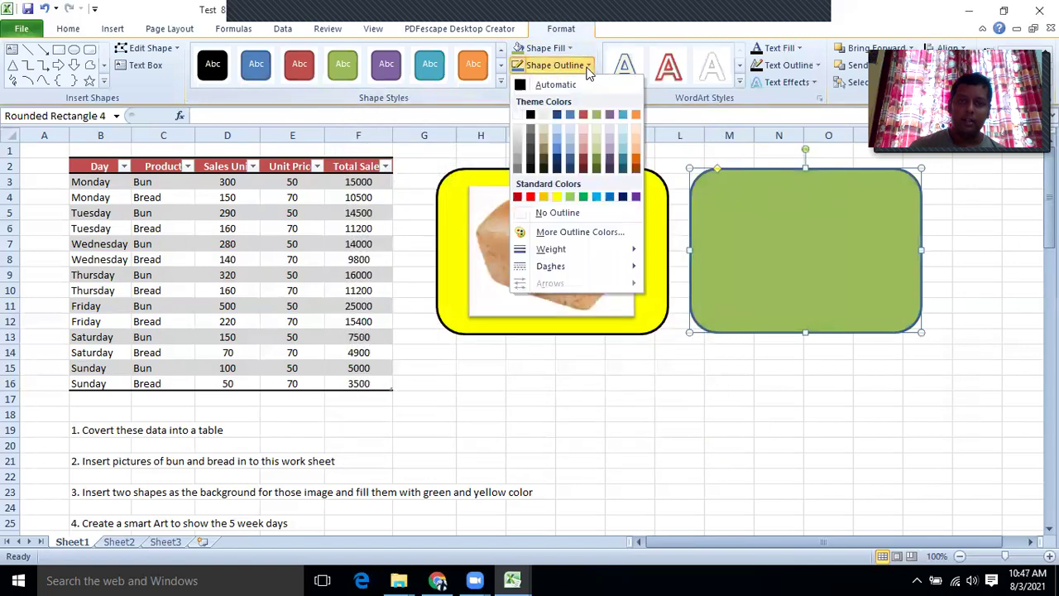
pyautogui.click(546, 84)
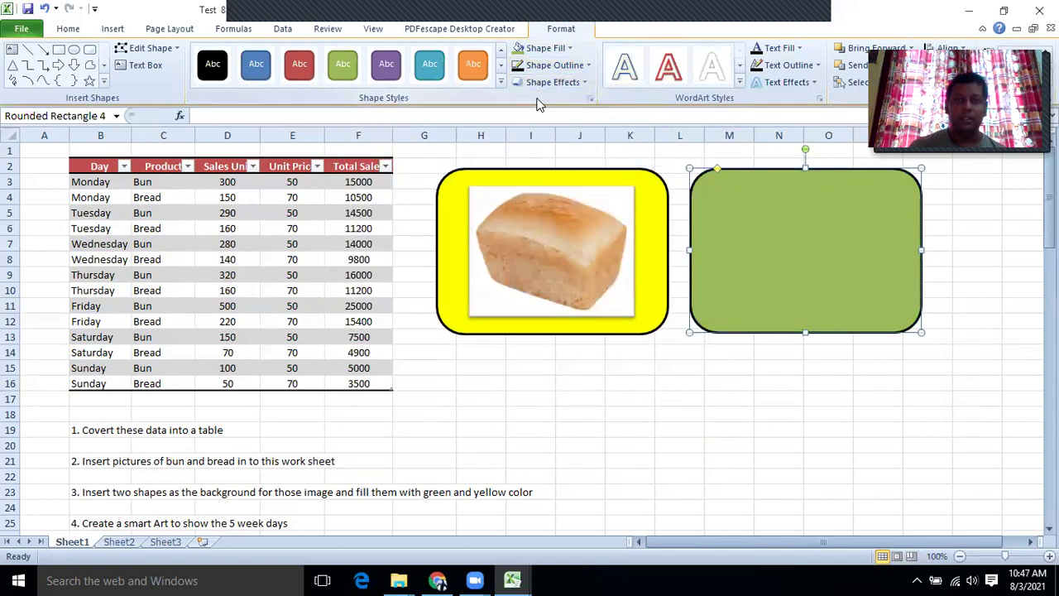
pyautogui.click(556, 83)
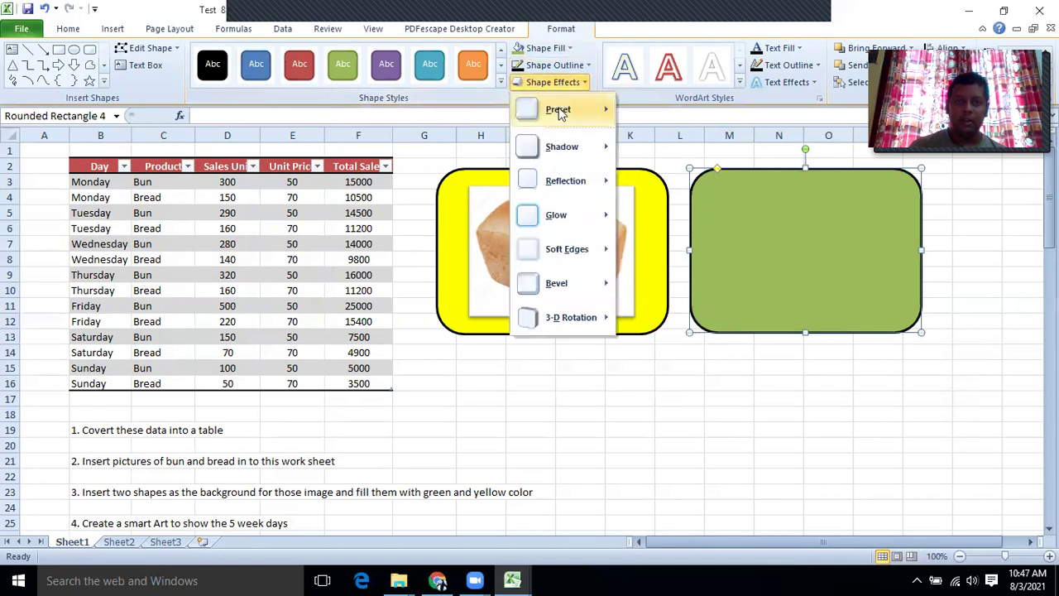
pyautogui.moveTo(560, 111)
pyautogui.moveTo(554, 142)
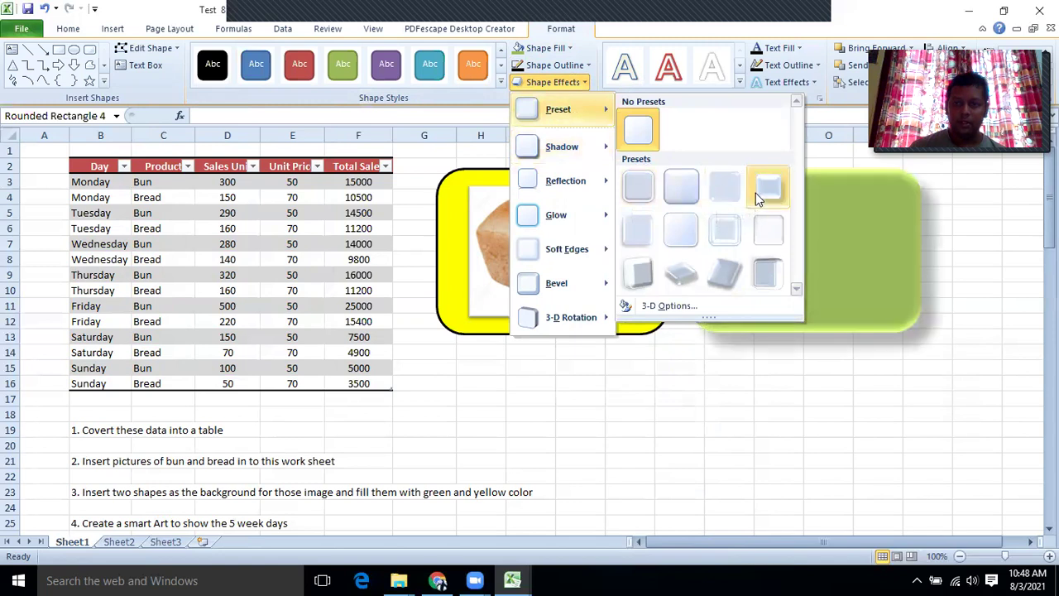
pyautogui.click(758, 196)
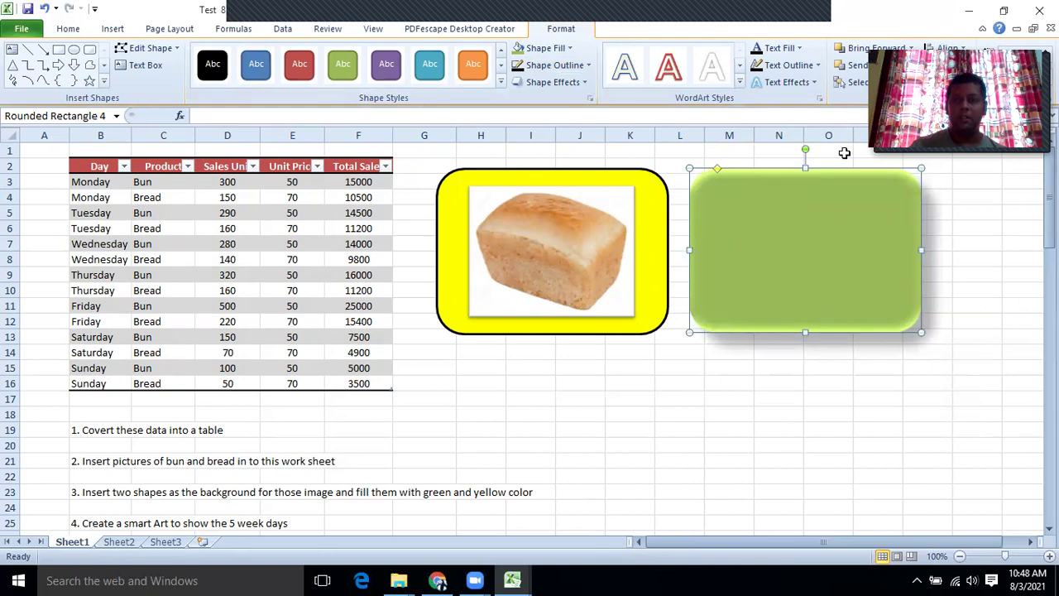
# Step: Send the green rounded rectangle backward, behind the bun picture
pyautogui.moveTo(951, 43); pyautogui.dragTo(965, 68)
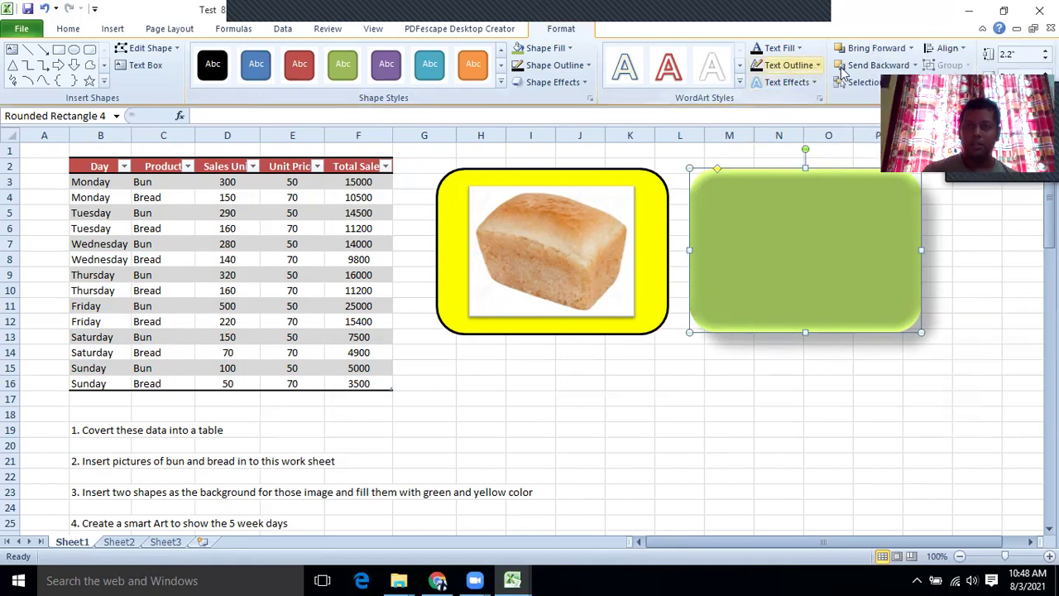
pyautogui.click(882, 66)
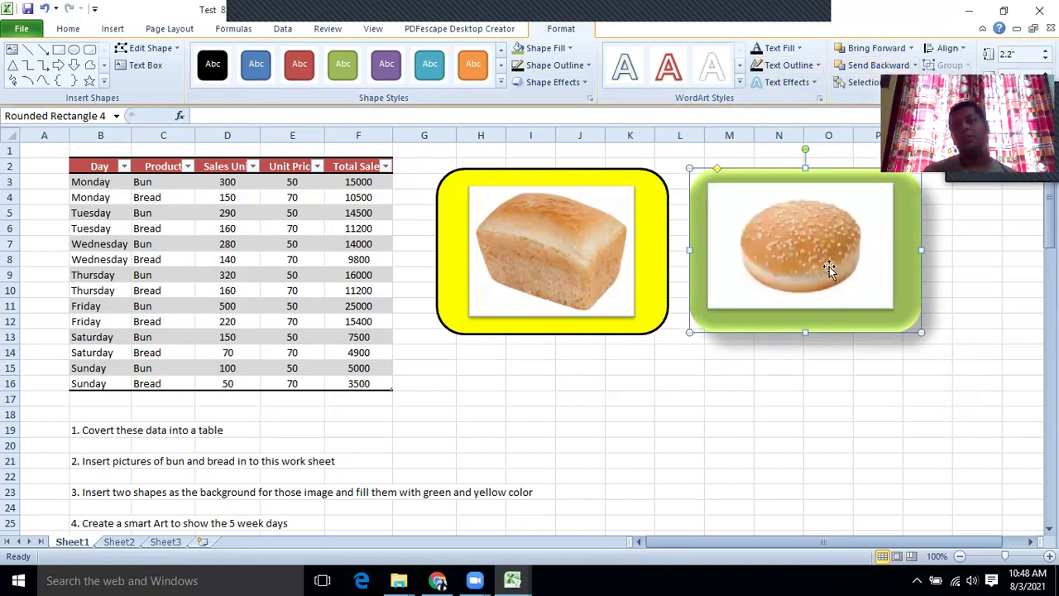
pyautogui.click(686, 405)
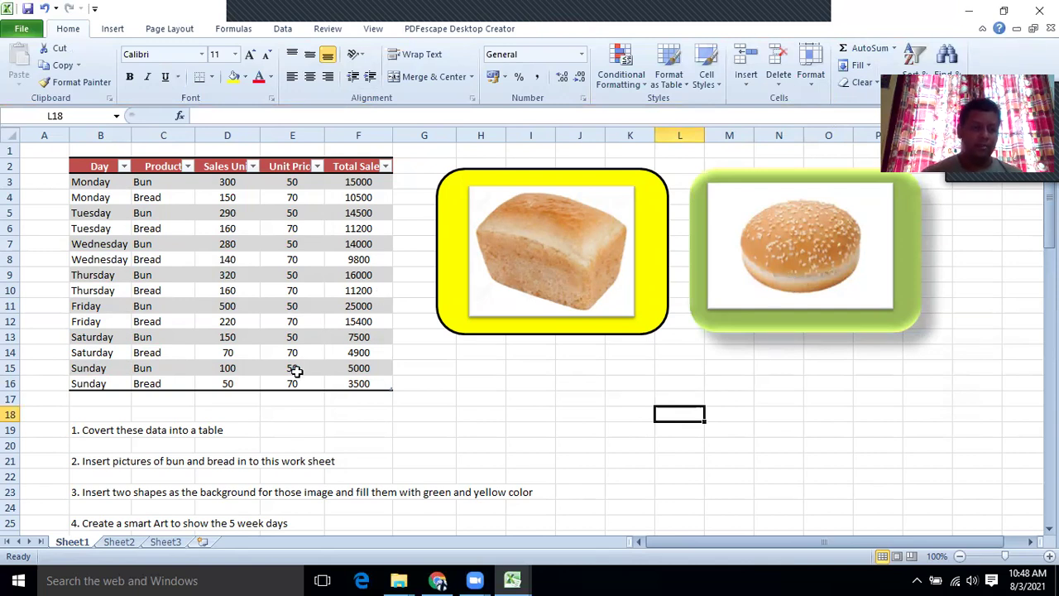
# Step: Insert a SmartArt graphic using the first Cycle layout, with five circles linked by arrows
pyautogui.scroll(-1, 297, 371)
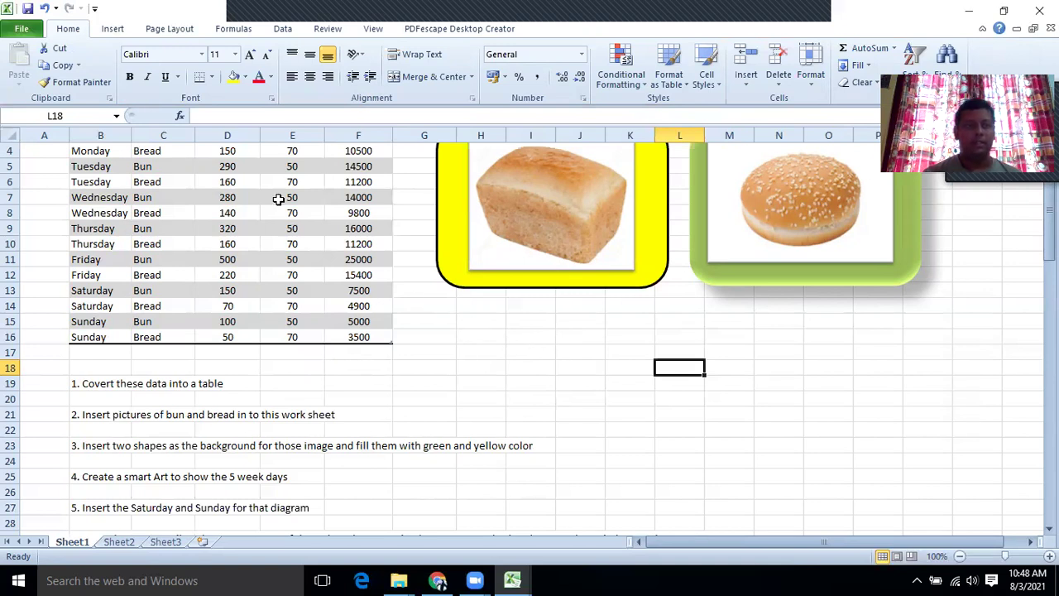
pyautogui.click(120, 32)
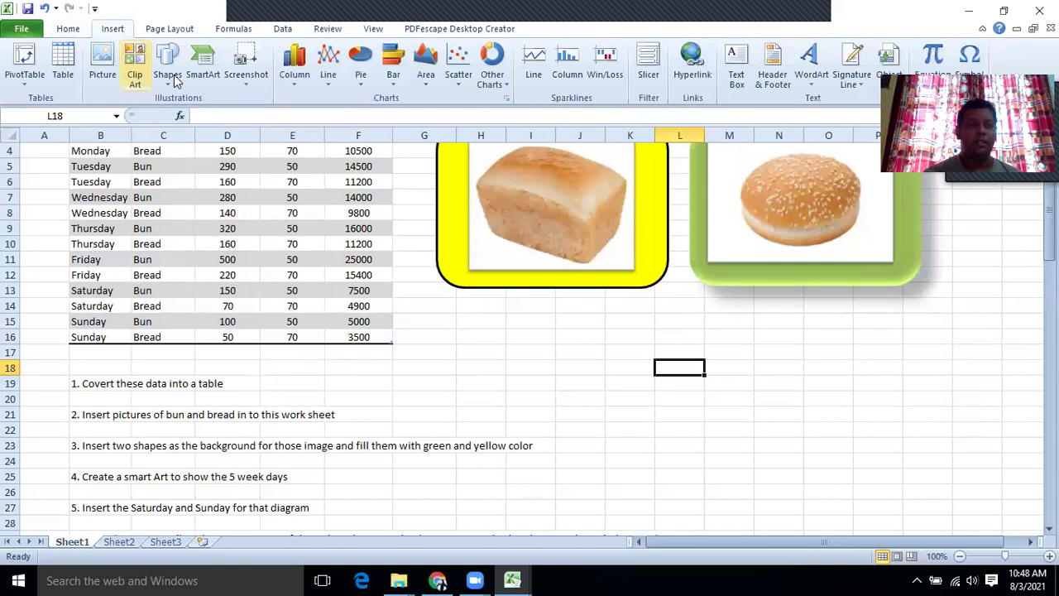
pyautogui.click(204, 79)
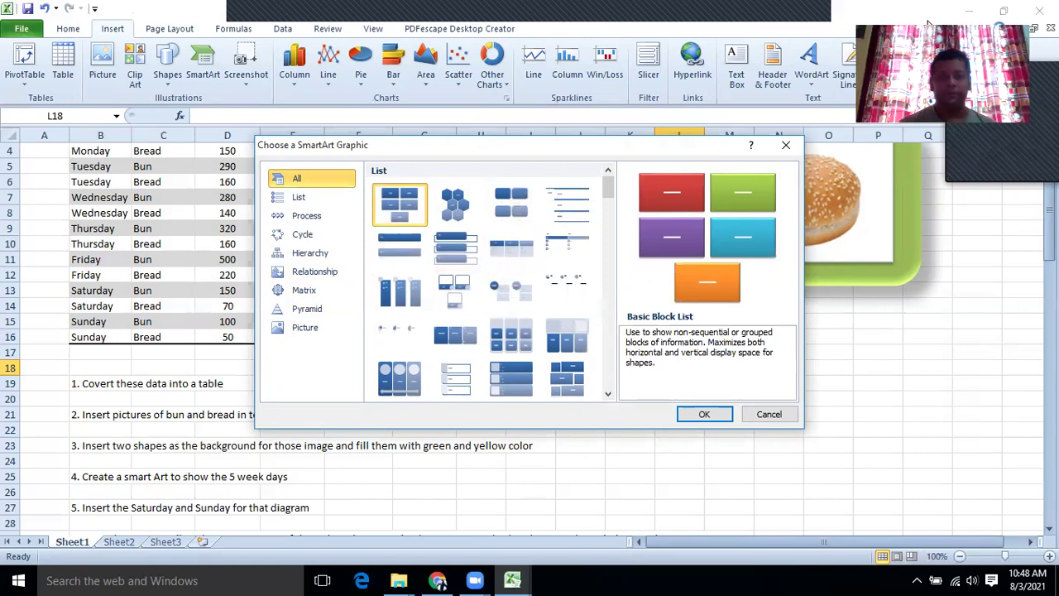
pyautogui.scroll(-8, 449, 295)
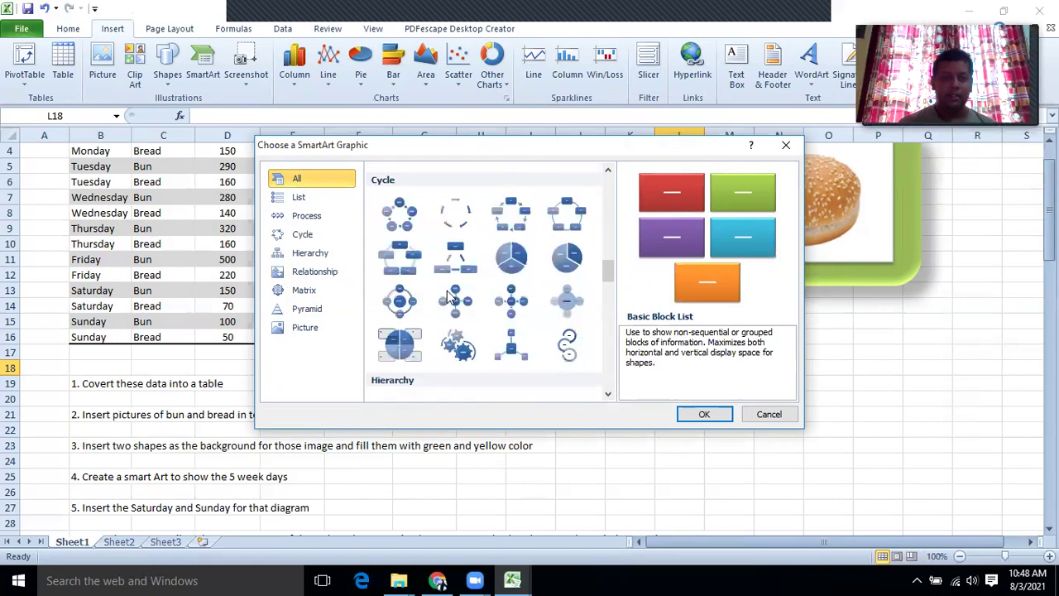
pyautogui.click(392, 227)
pyautogui.click(697, 416)
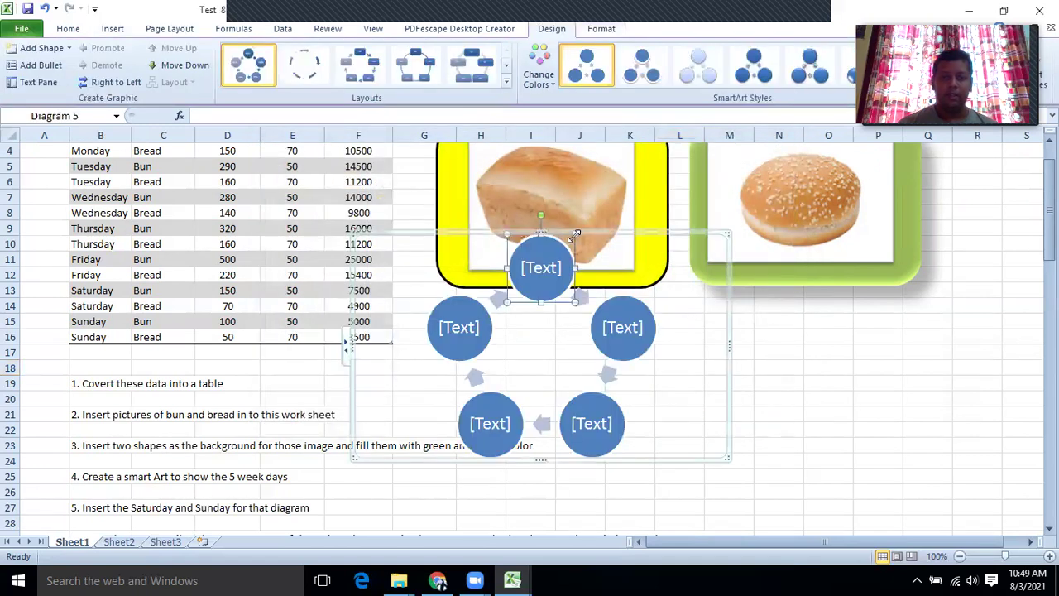
# Step: Move the cycle diagram into the empty area below the bread and bun pictures, beside the task list
pyautogui.moveTo(585, 235); pyautogui.dragTo(768, 313)
pyautogui.moveTo(598, 229); pyautogui.dragTo(863, 315)
pyautogui.scroll(-4, 808, 323)
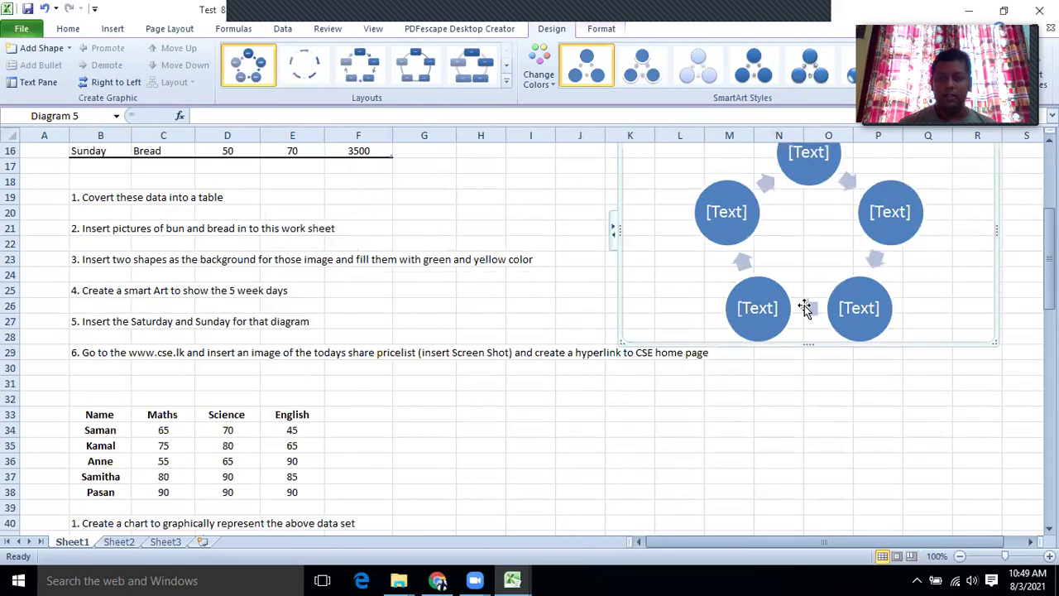
pyautogui.scroll(3, 803, 331)
pyautogui.moveTo(729, 259); pyautogui.dragTo(712, 254)
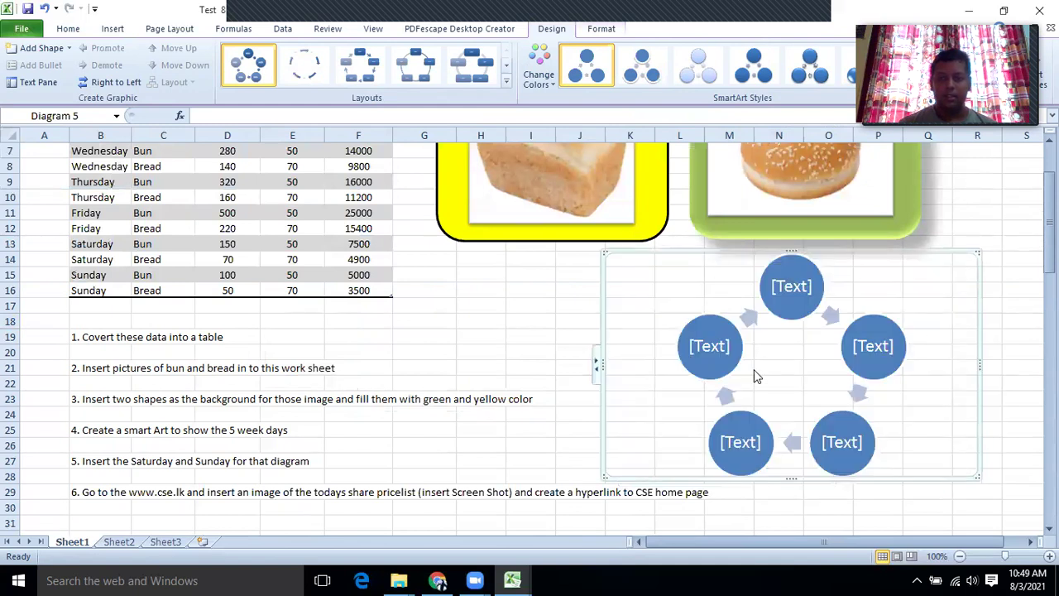
# Step: Label the top circle of the cycle diagram "Monaday"
pyautogui.click(807, 286)
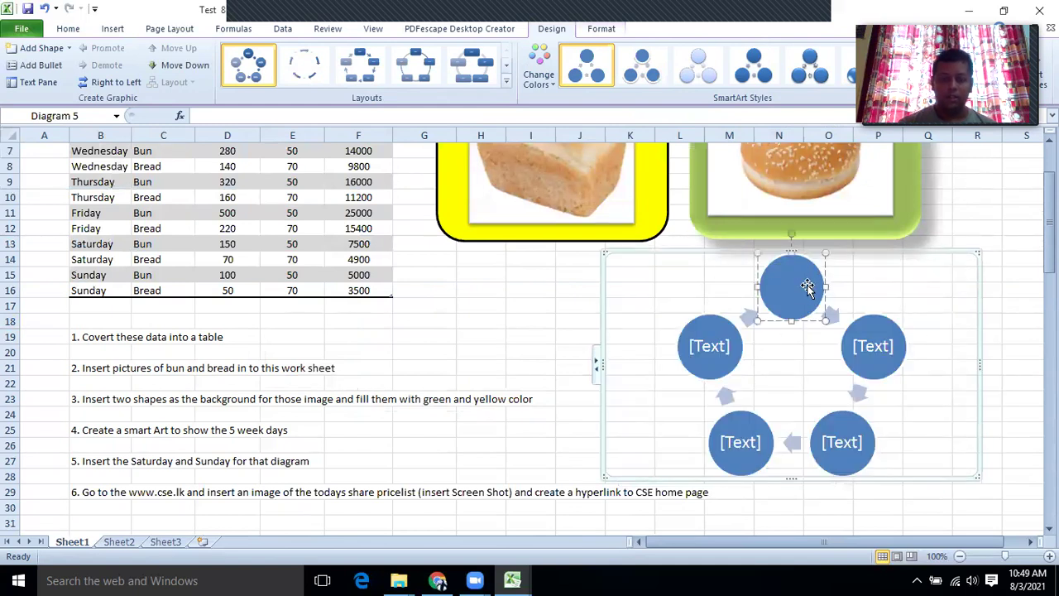
pyautogui.write('Monada')
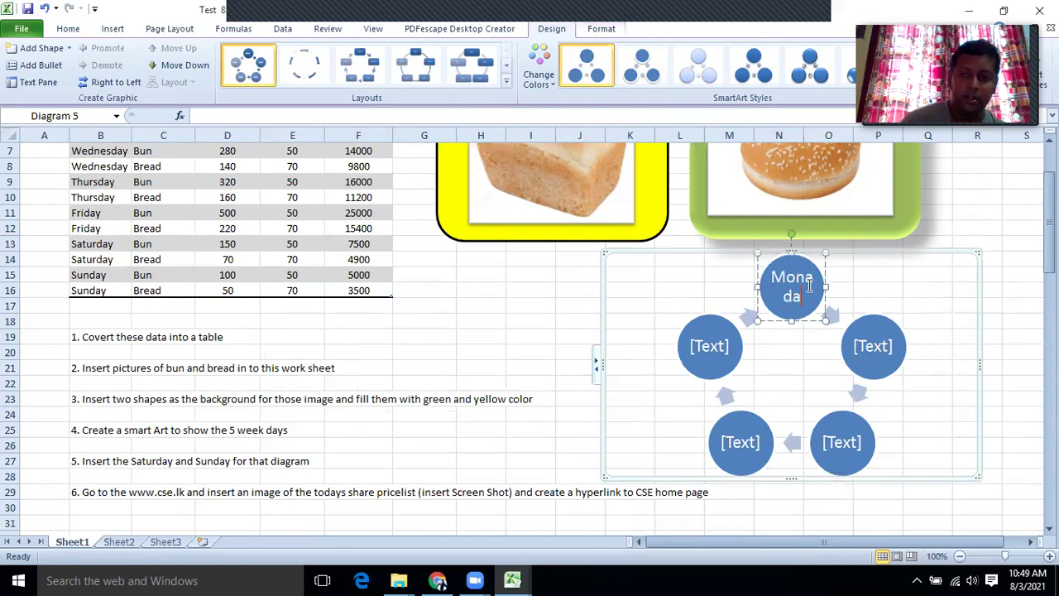
pyautogui.press('BackSpace')
pyautogui.press('BackSpace')
pyautogui.press('BackSpace')
pyautogui.write('day')
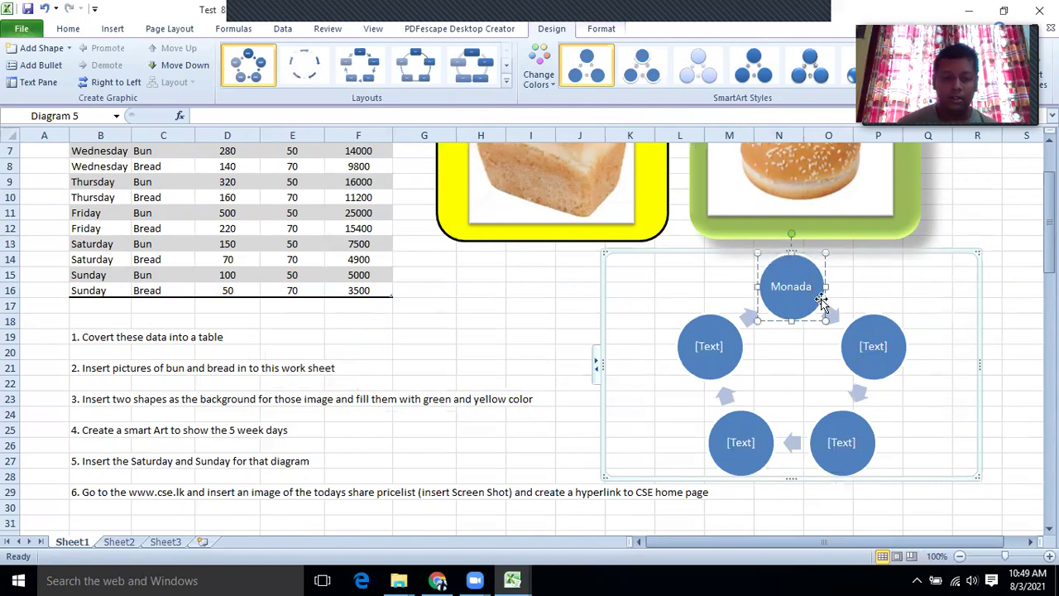
# Step: Label the four remaining circles of the cycle diagram, clockwise after Monaday, as Tuesday, Wednesday, Thursday and Friday
pyautogui.click(871, 344)
pyautogui.write('Tuesday')
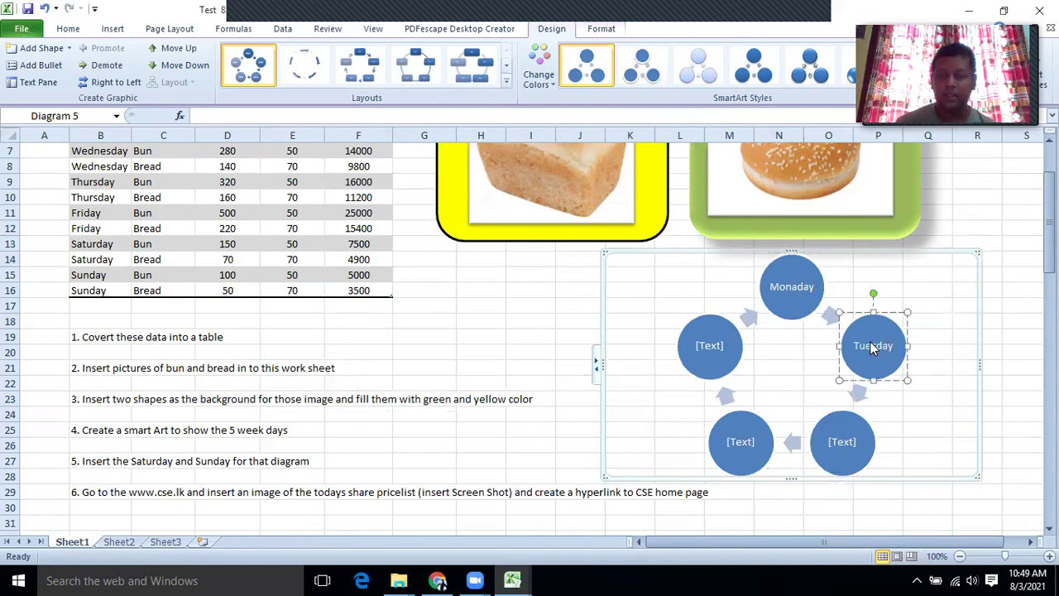
pyautogui.click(841, 441)
pyautogui.write('W')
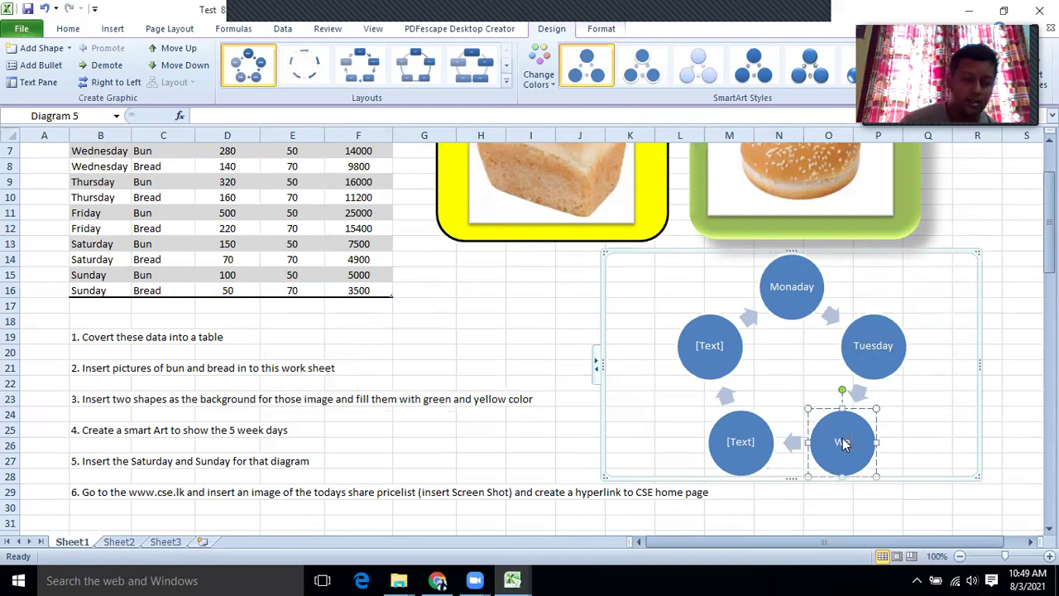
pyautogui.write('ednesday')
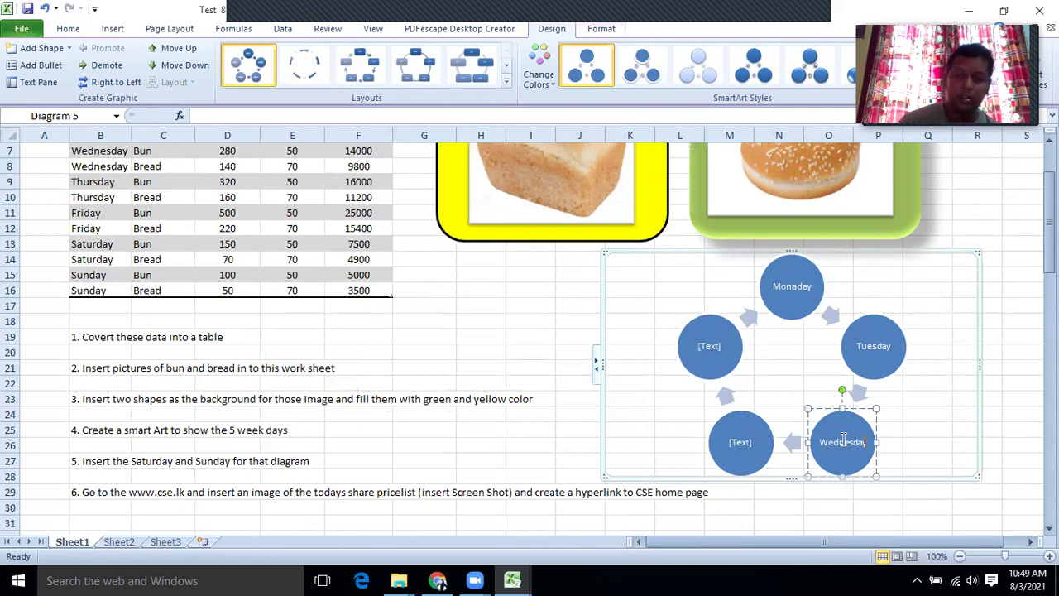
pyautogui.click(749, 443)
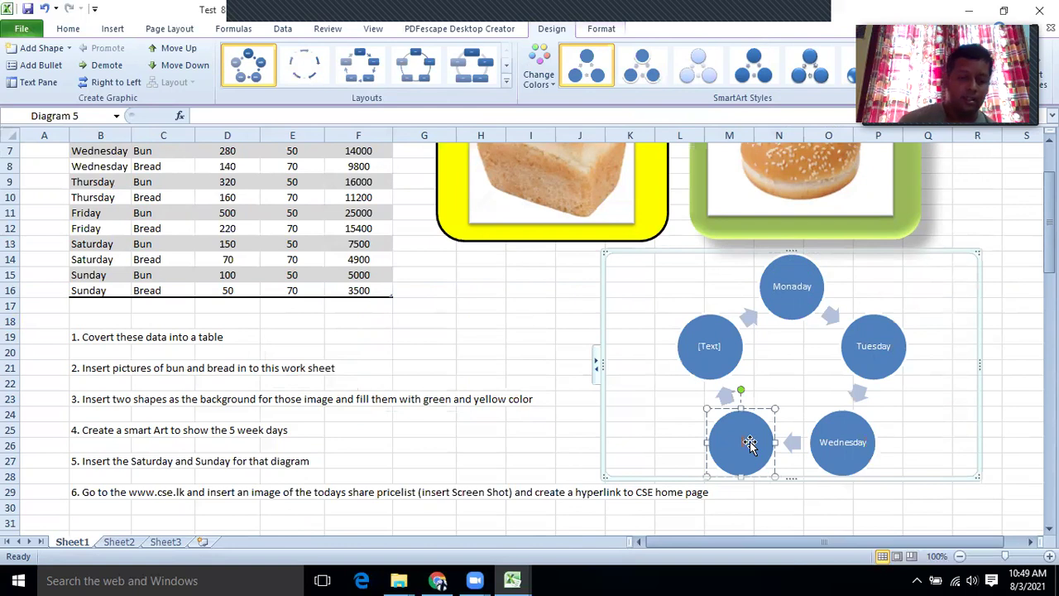
pyautogui.write('Thurs')
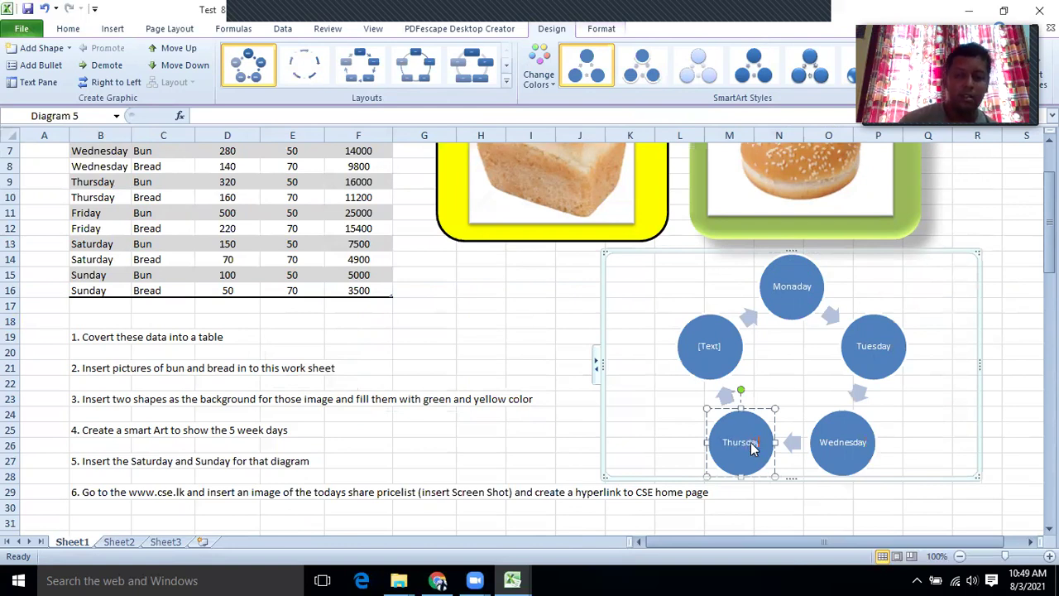
pyautogui.write('day')
pyautogui.click(702, 351)
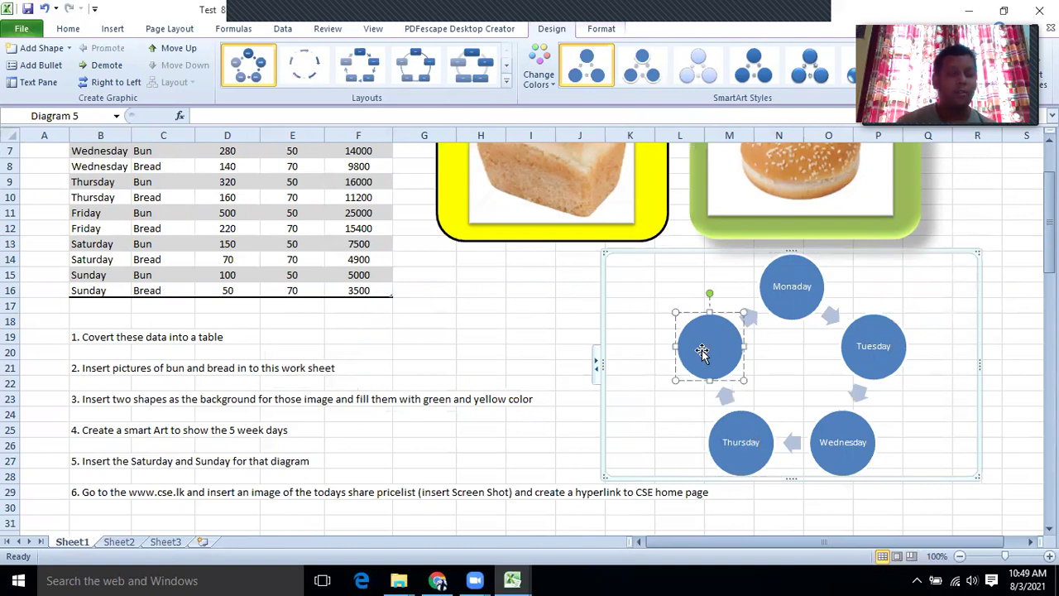
pyautogui.write('iday')
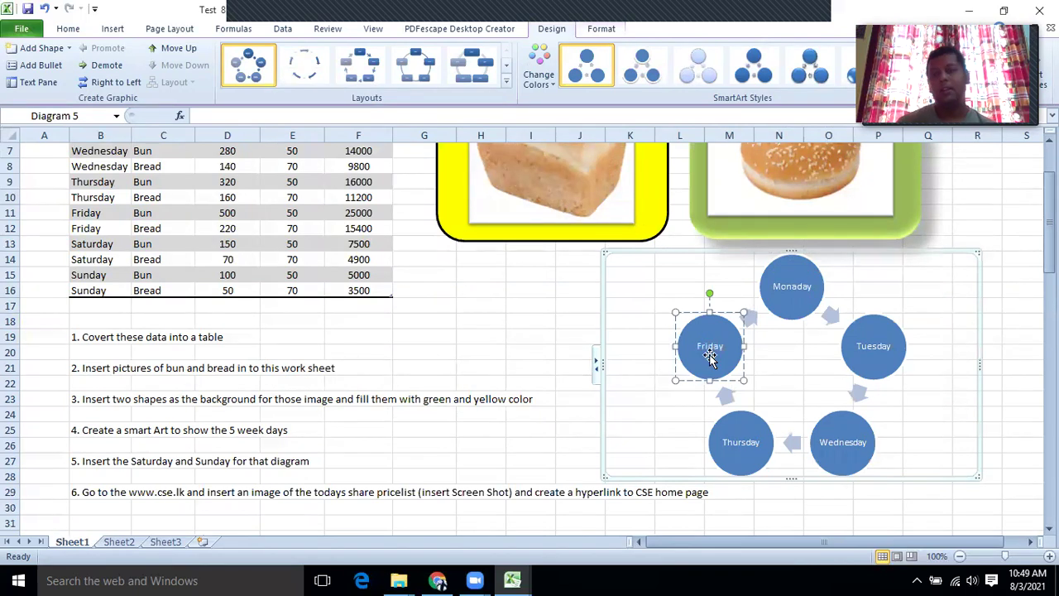
pyautogui.click(1027, 351)
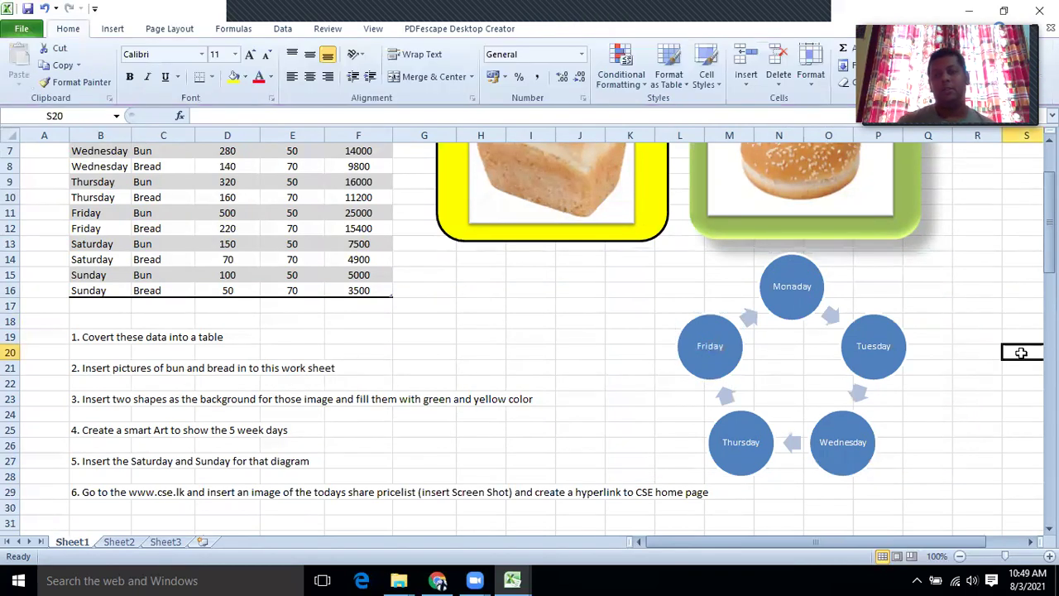
# Step: Recolour the whole cycle diagram with the fifth Colorful variation, running from blue through green and yellow to orange
pyautogui.click(830, 286)
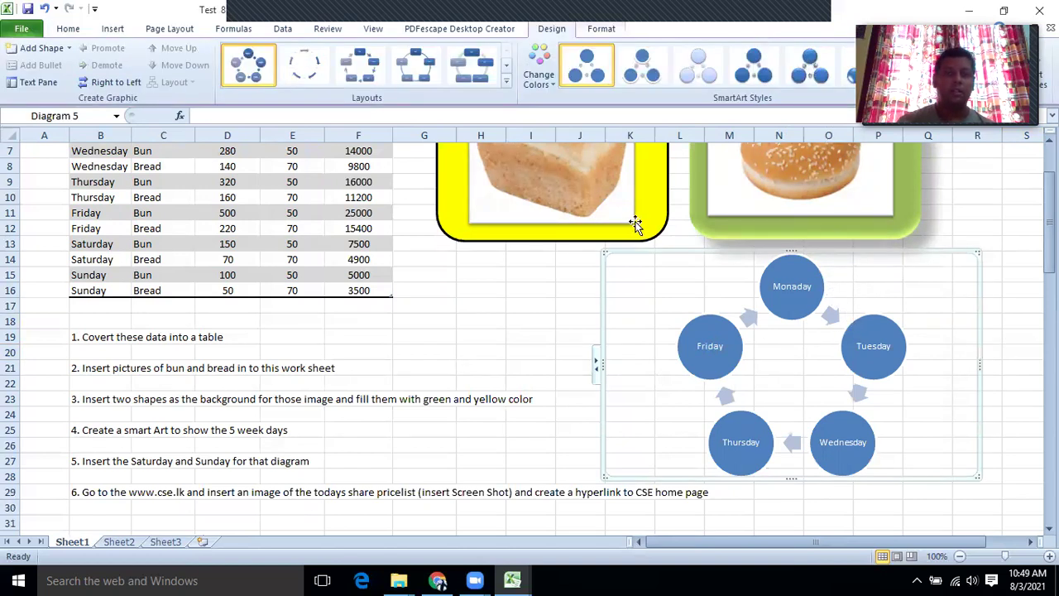
pyautogui.click(542, 75)
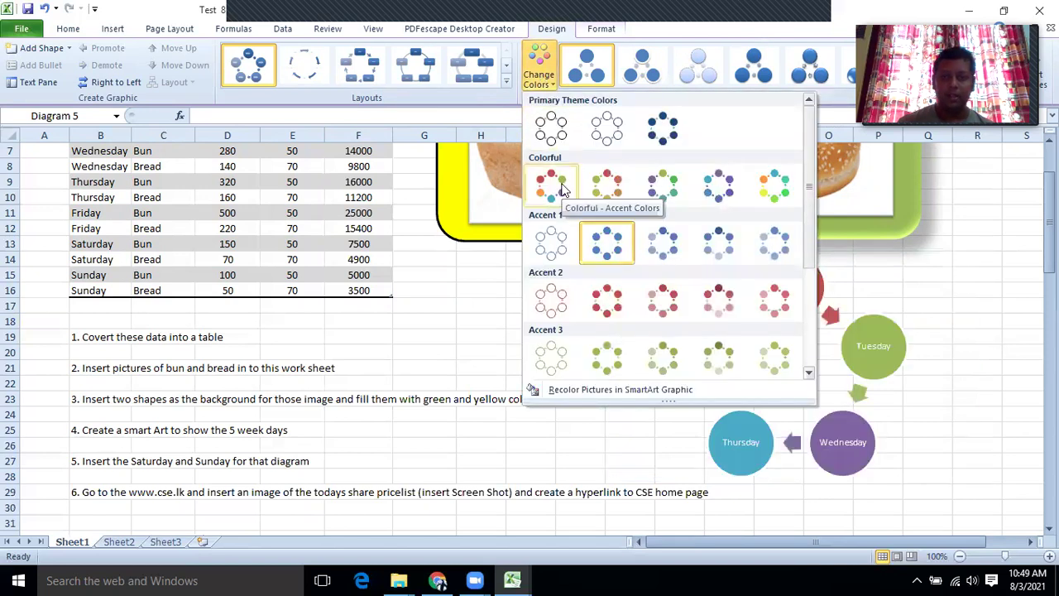
pyautogui.click(757, 189)
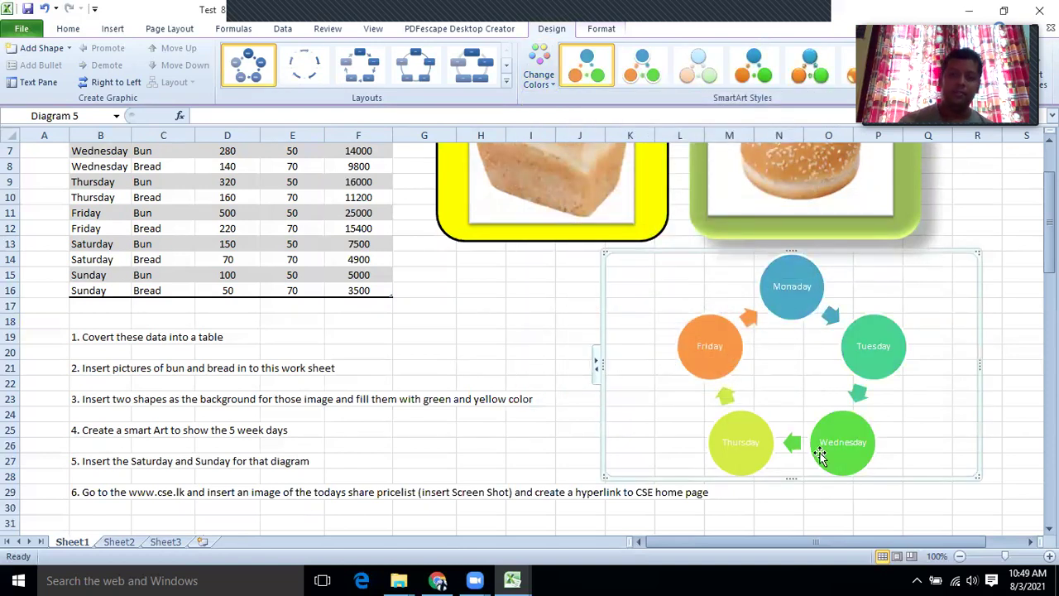
# Step: Set the font colour of the Friday label in the orange circle to Automatic black
pyautogui.click(717, 347)
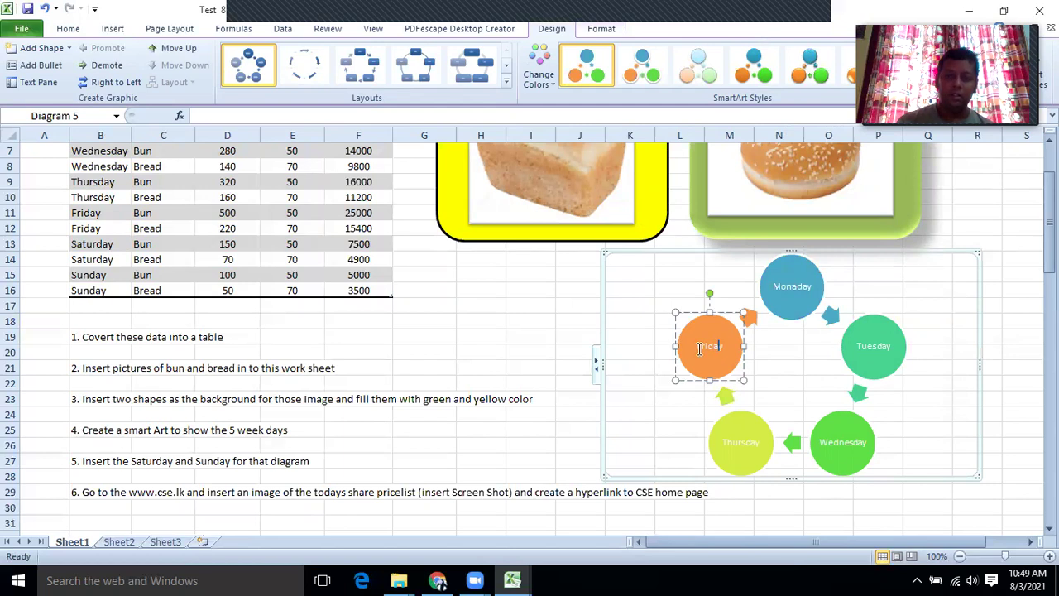
pyautogui.moveTo(698, 346); pyautogui.dragTo(726, 346)
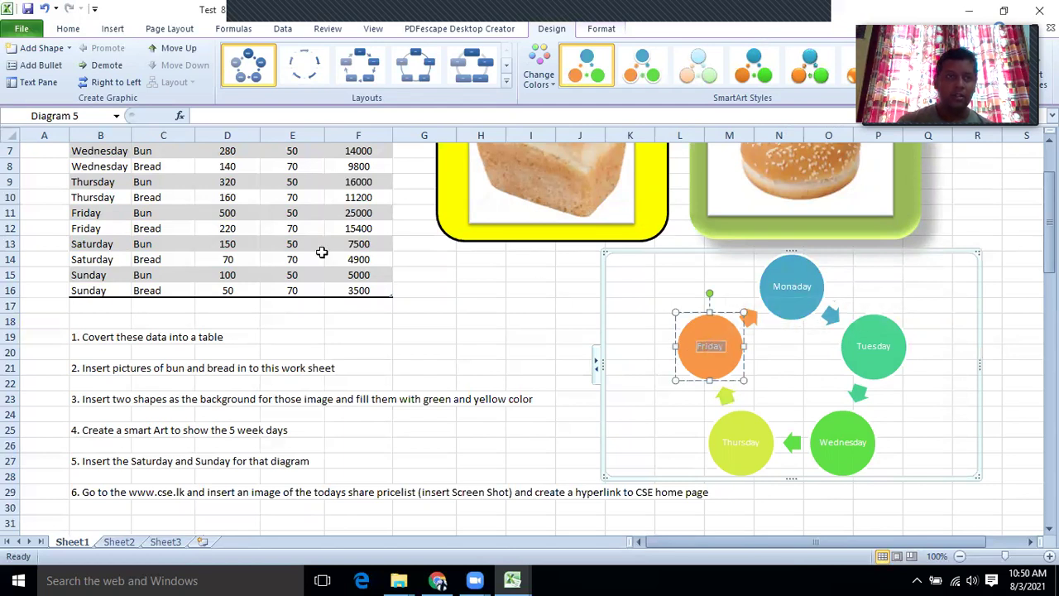
pyautogui.click(69, 31)
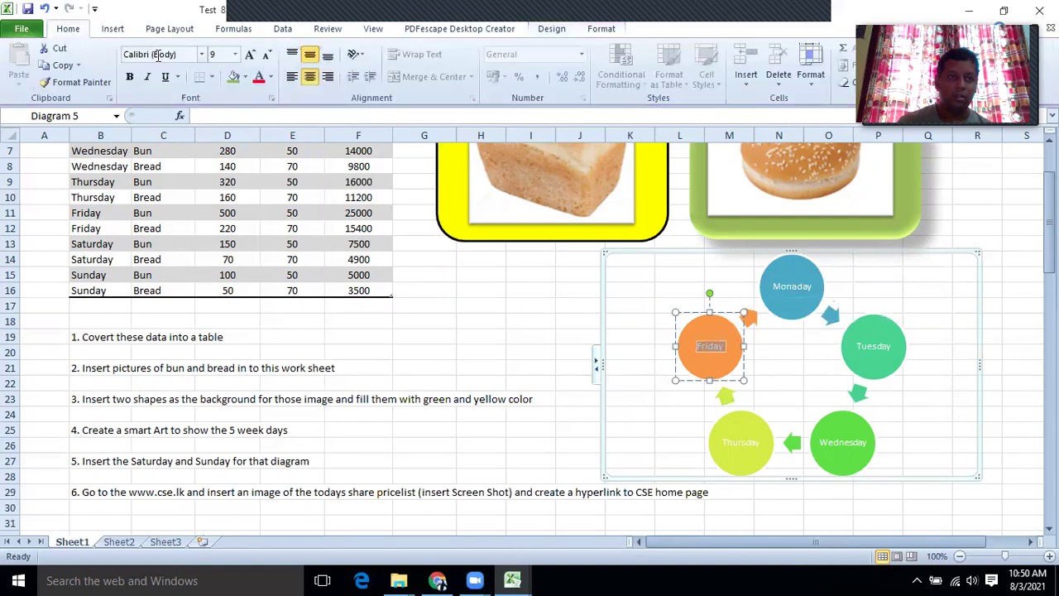
pyautogui.click(244, 77)
pyautogui.click(270, 78)
pyautogui.click(271, 79)
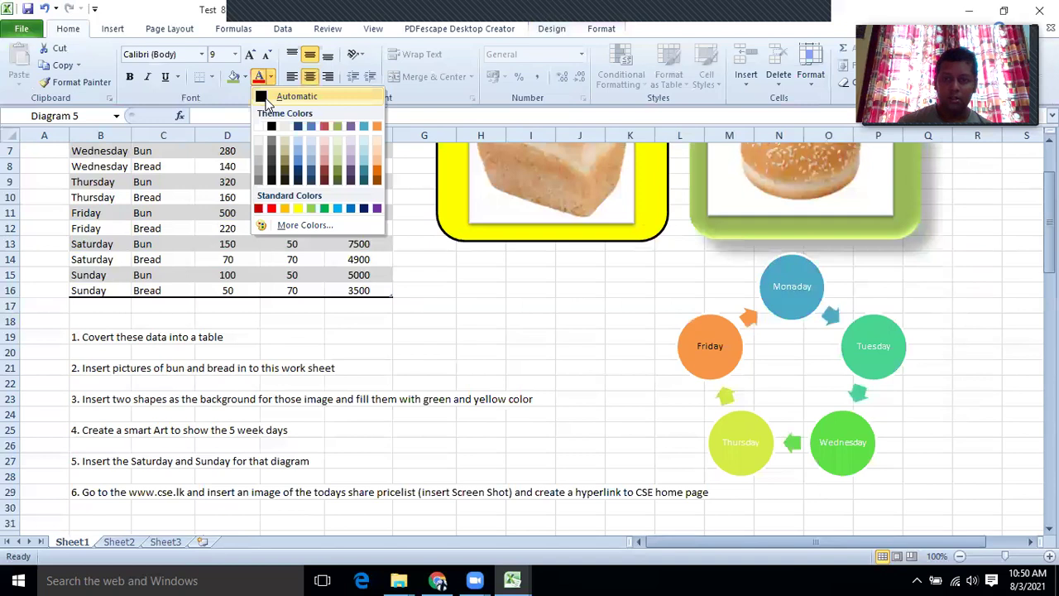
pyautogui.click(265, 98)
pyautogui.click(812, 403)
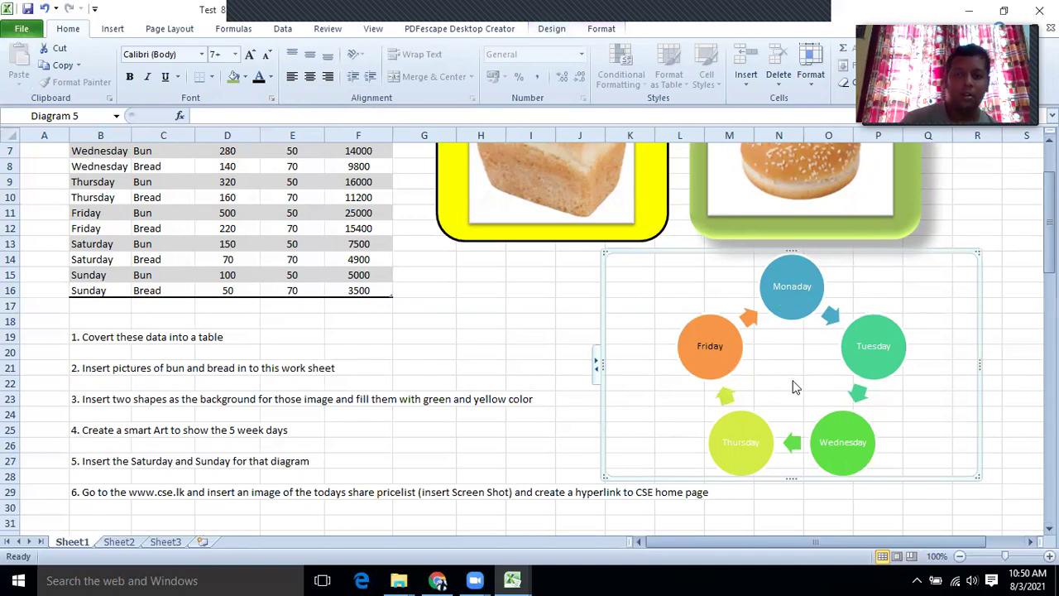
# Step: Add a new shape before the Monaday circle in the cycle diagram
pyautogui.click(872, 331)
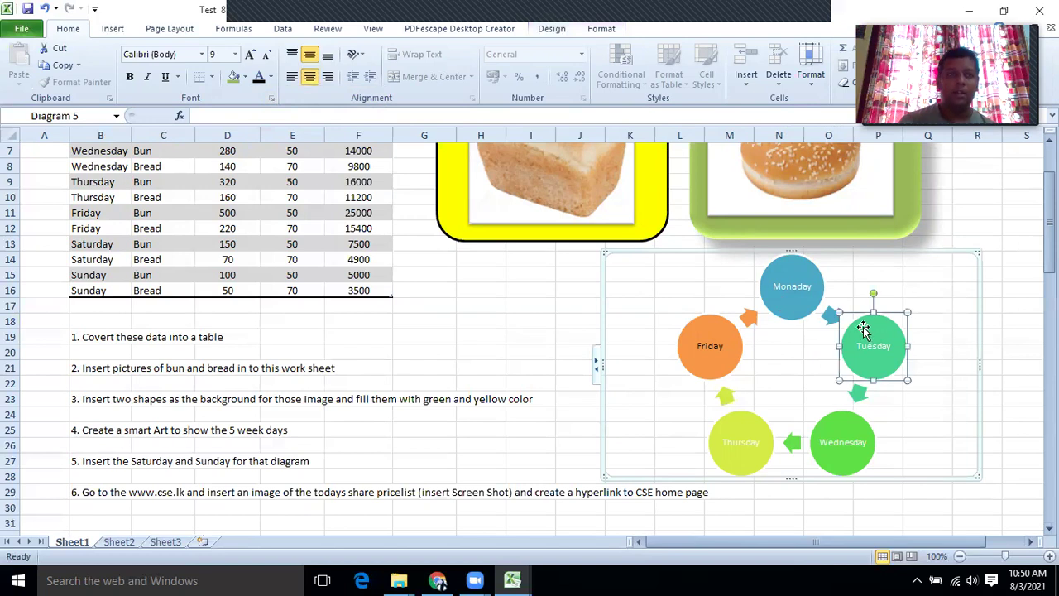
pyautogui.click(921, 256)
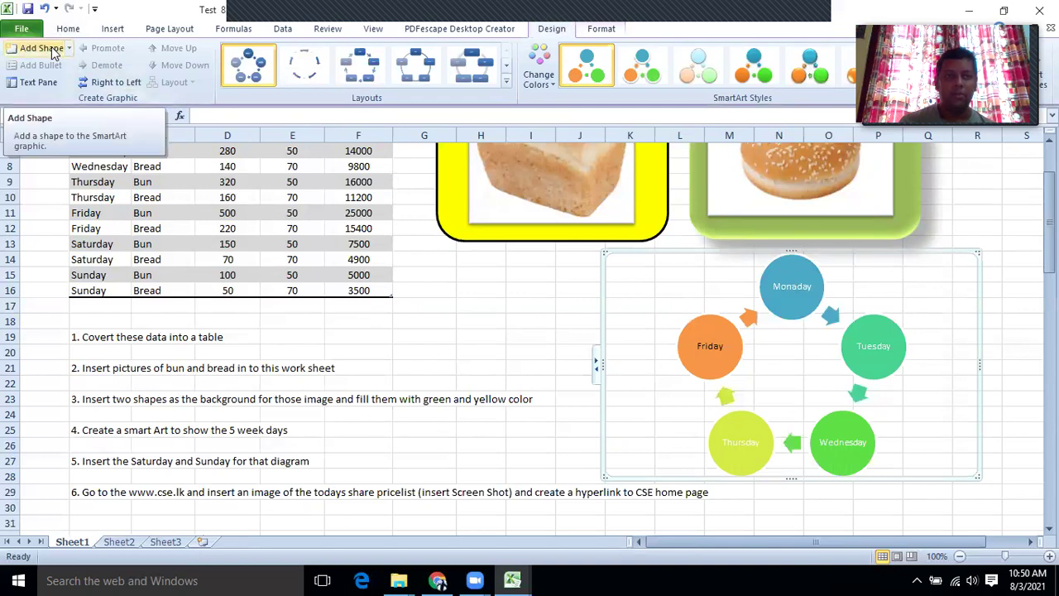
pyautogui.click(70, 49)
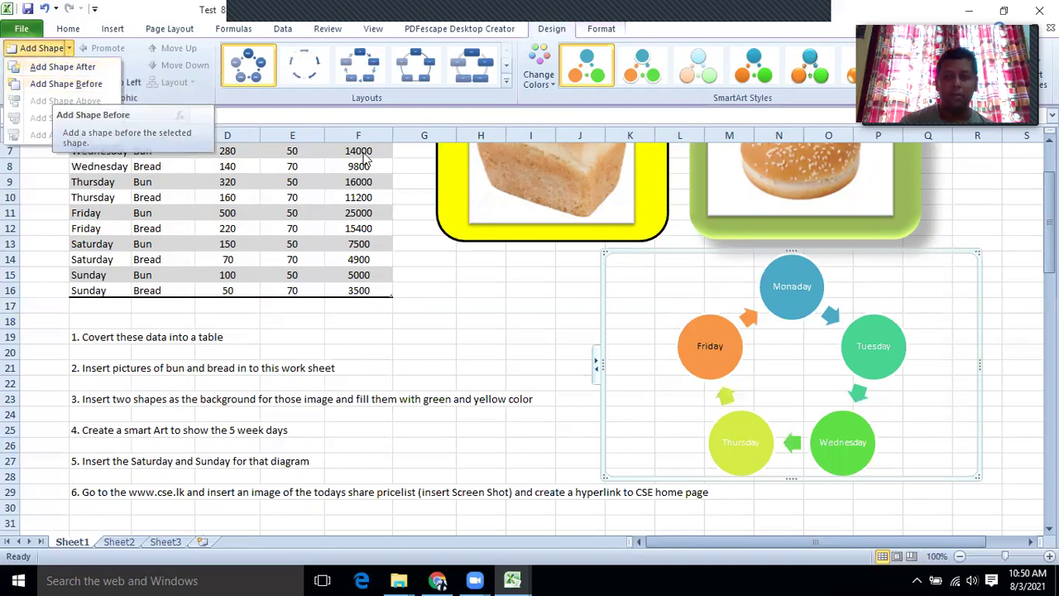
pyautogui.click(786, 296)
pyautogui.click(786, 292)
pyautogui.click(793, 288)
pyautogui.write('a')
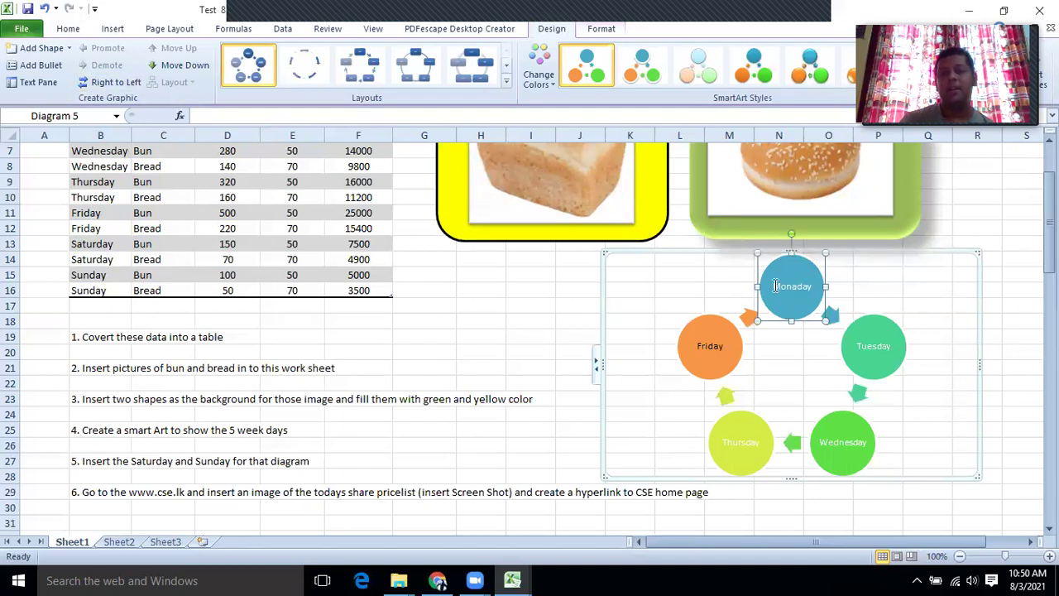
pyautogui.click(69, 49)
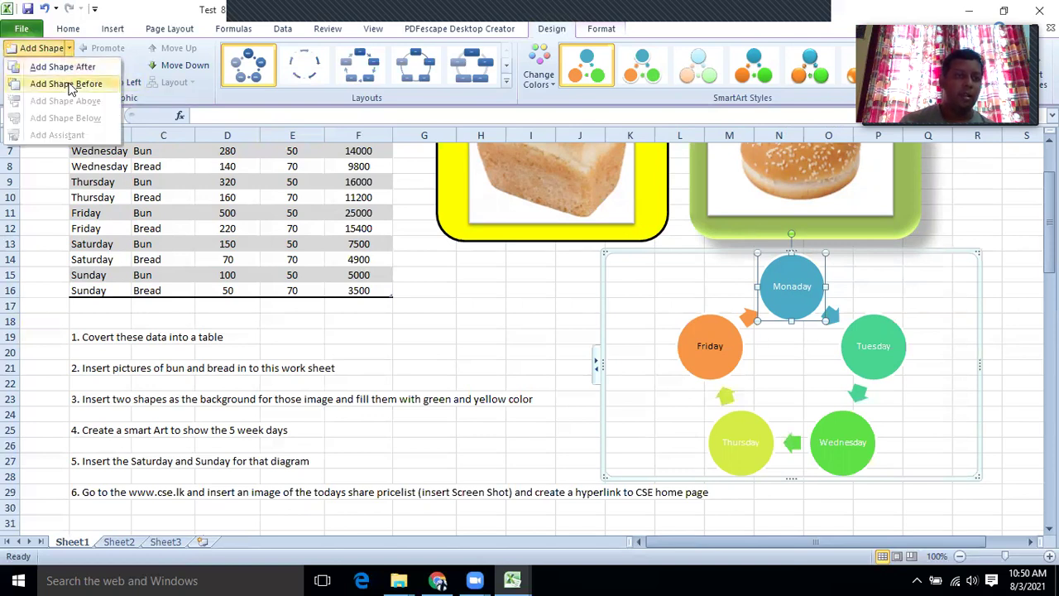
pyautogui.click(66, 84)
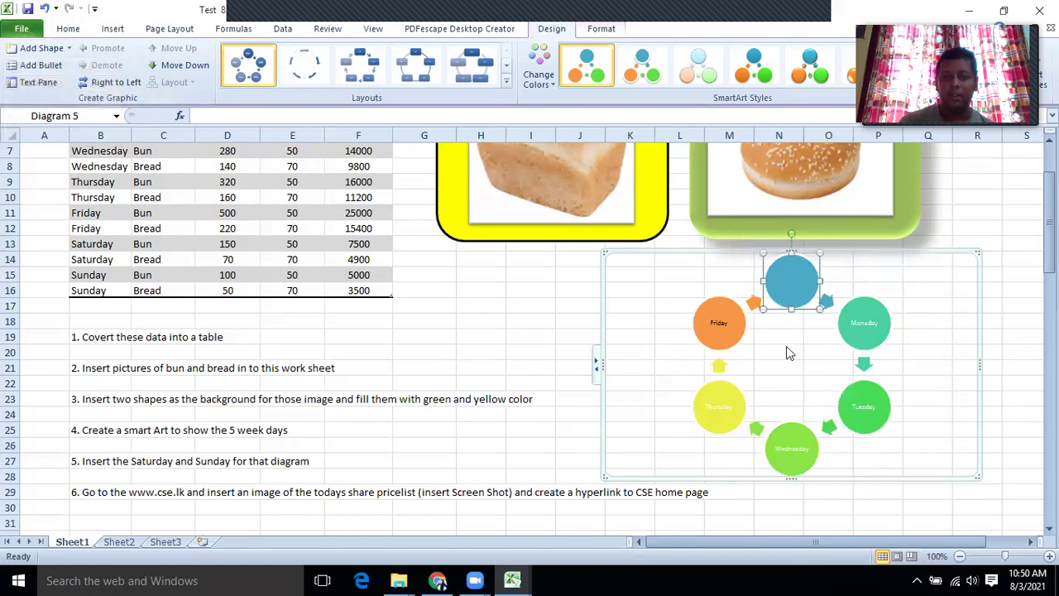
# Step: Enlarge the cycle diagram down to about row 34 and label the new empty circle Sunday
pyautogui.scroll(-2, 786, 393)
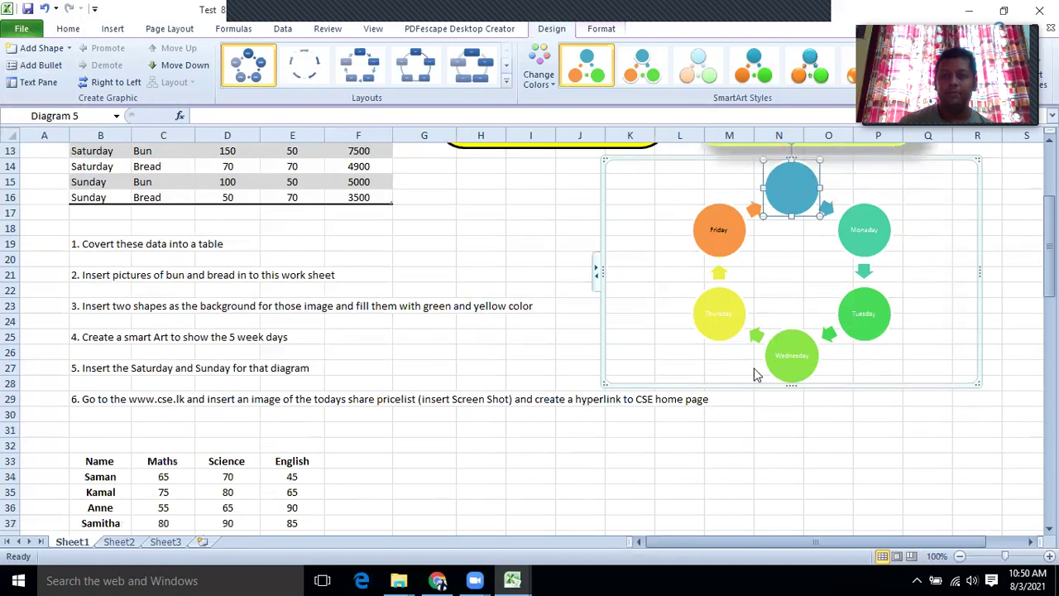
pyautogui.moveTo(604, 386); pyautogui.dragTo(496, 481)
pyautogui.click(720, 208)
pyautogui.write('Sunday')
pyautogui.click(964, 302)
# Step: Add a shape after the Tuesday circle and label it Saturday
pyautogui.click(825, 371)
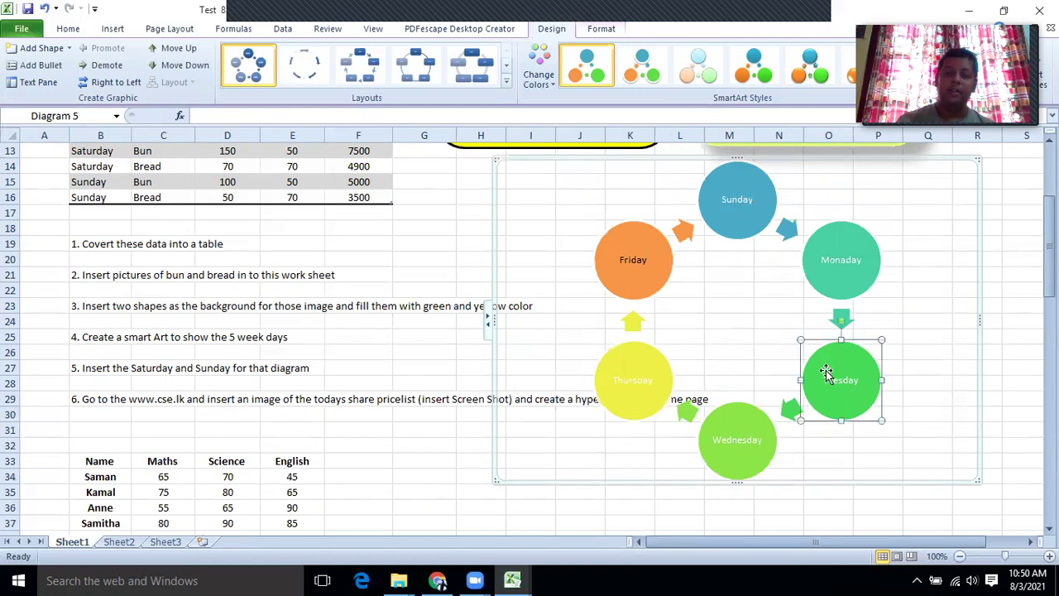
pyautogui.click(64, 54)
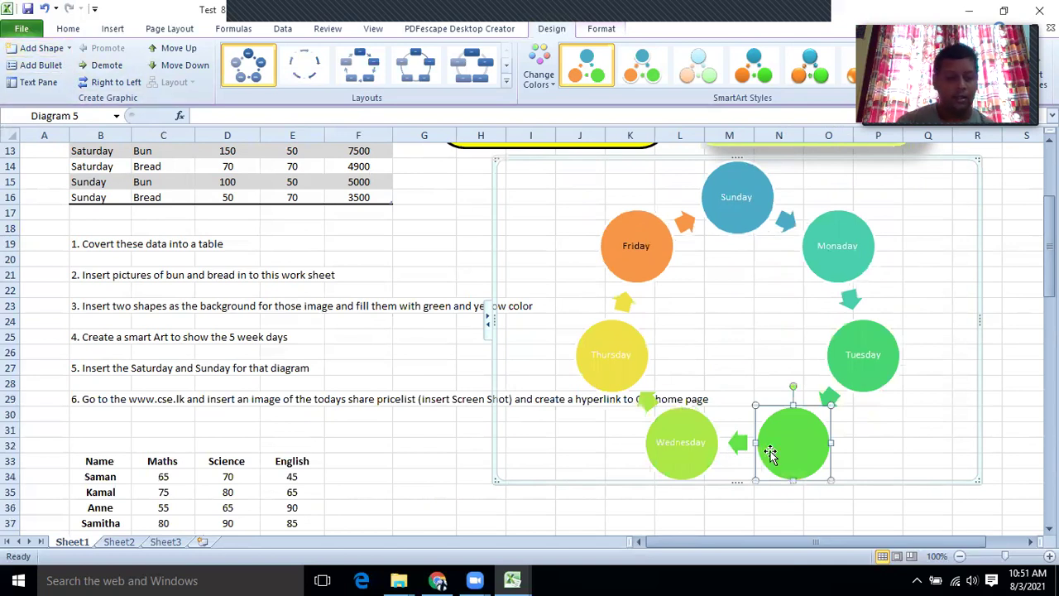
pyautogui.write('Saturday')
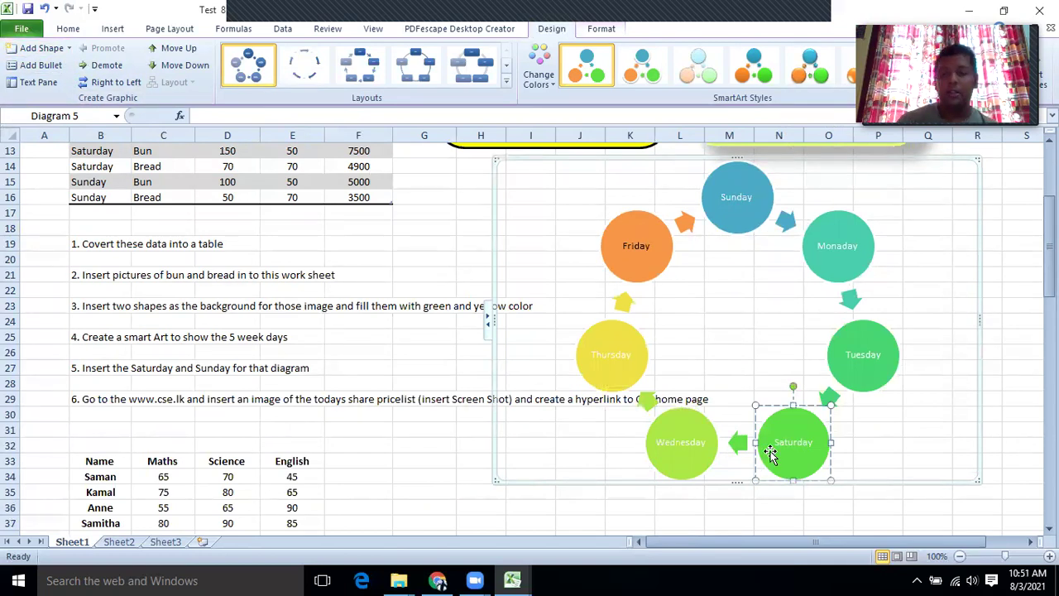
pyautogui.click(890, 462)
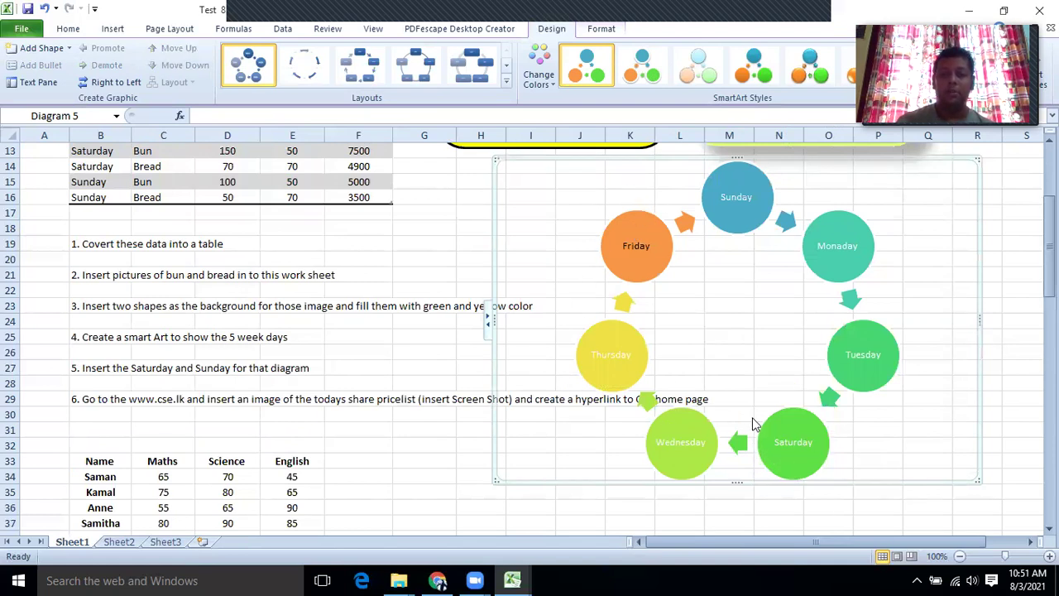
# Step: Move the Saturday circle up the diagram's order to the first position, ahead of Sunday
pyautogui.click(779, 423)
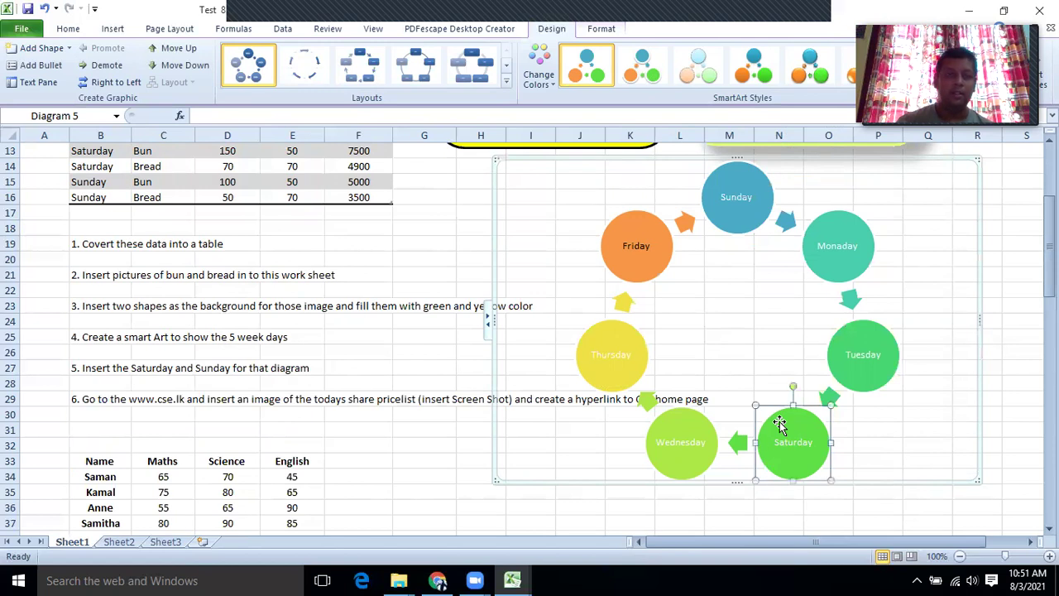
pyautogui.click(174, 52)
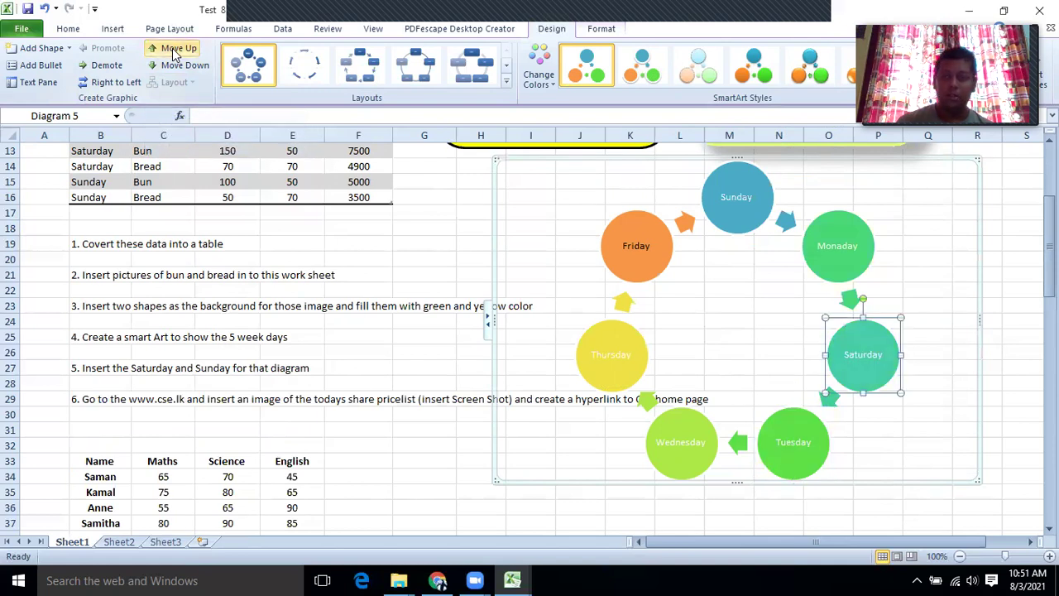
pyautogui.click(174, 51)
pyautogui.click(174, 52)
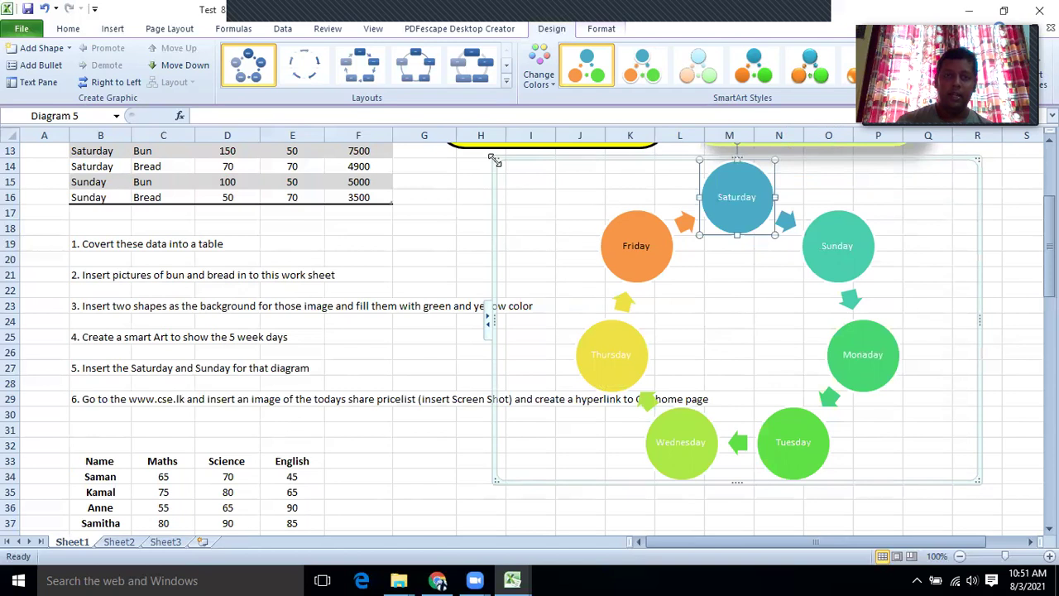
# Step: Delete the Thursday circle and fit the diagram at a smaller size beside the task list, clear of its text
pyautogui.click(612, 331)
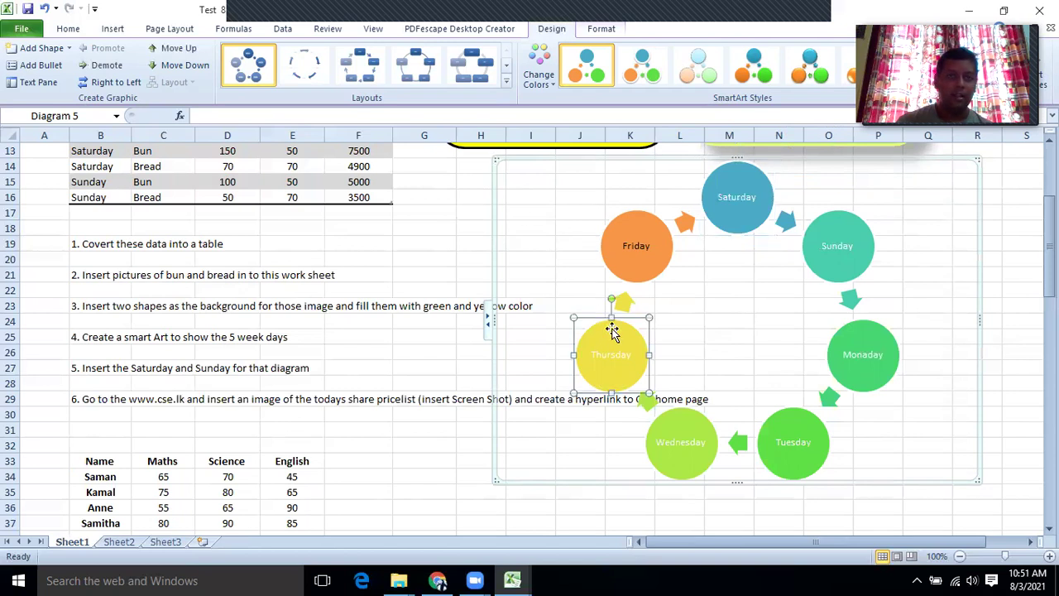
pyautogui.rightClick(612, 331)
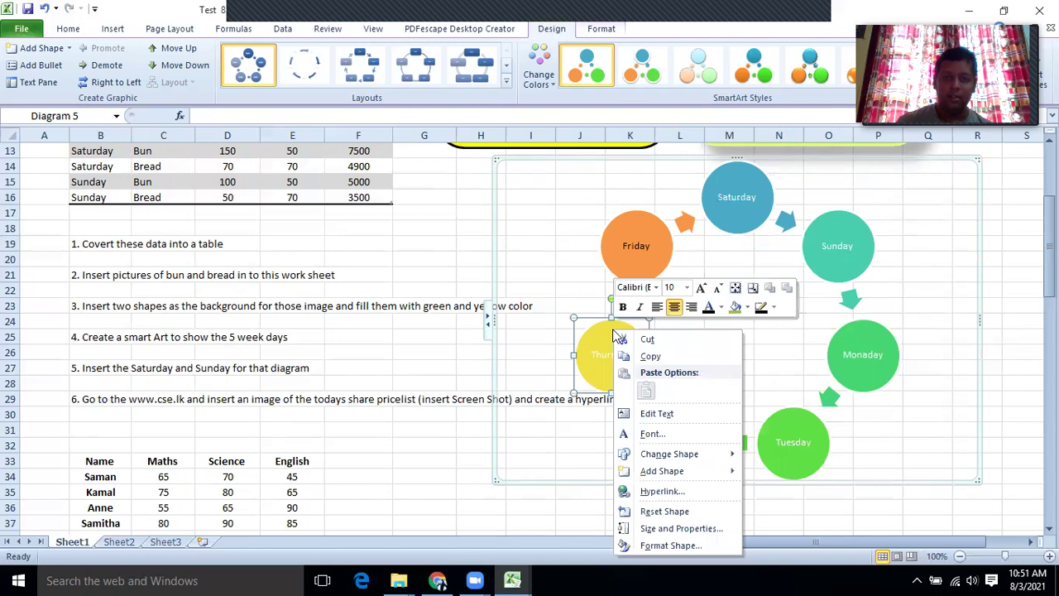
pyautogui.click(610, 331)
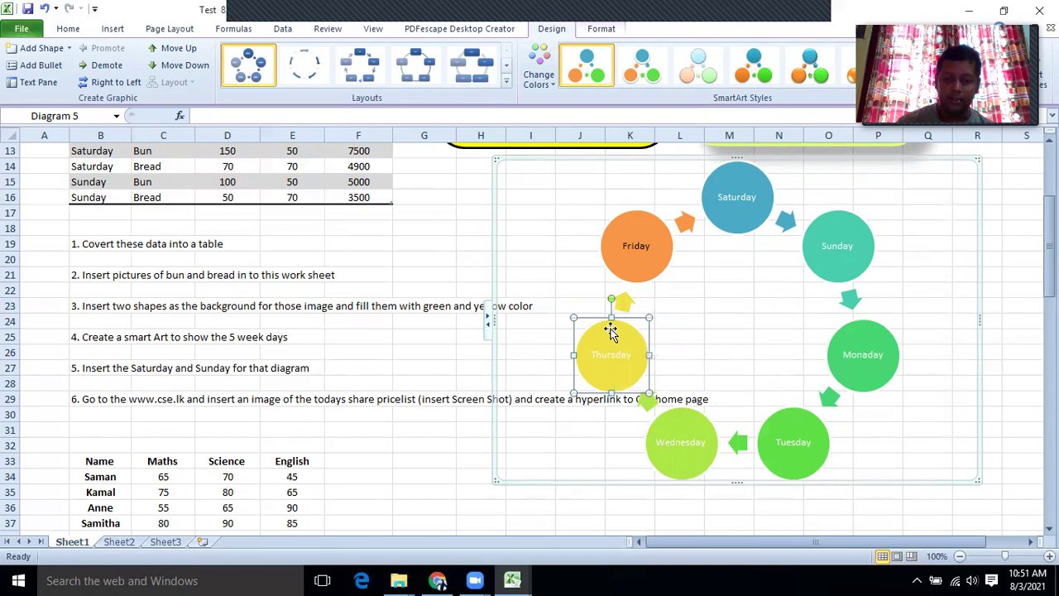
pyautogui.press('Delete')
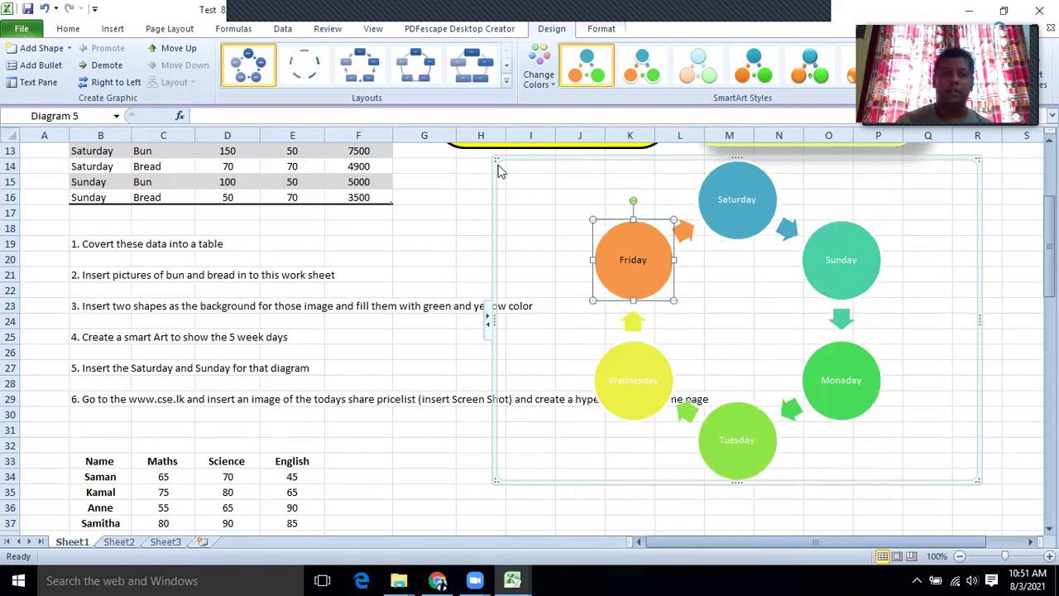
pyautogui.moveTo(497, 158); pyautogui.dragTo(787, 157)
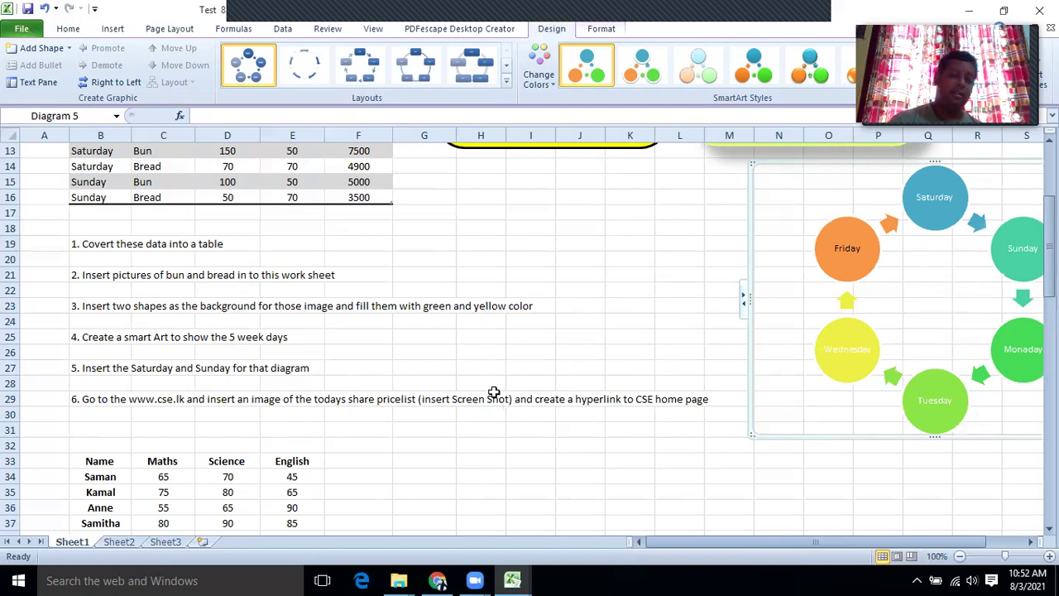
pyautogui.scroll(-4, 470, 348)
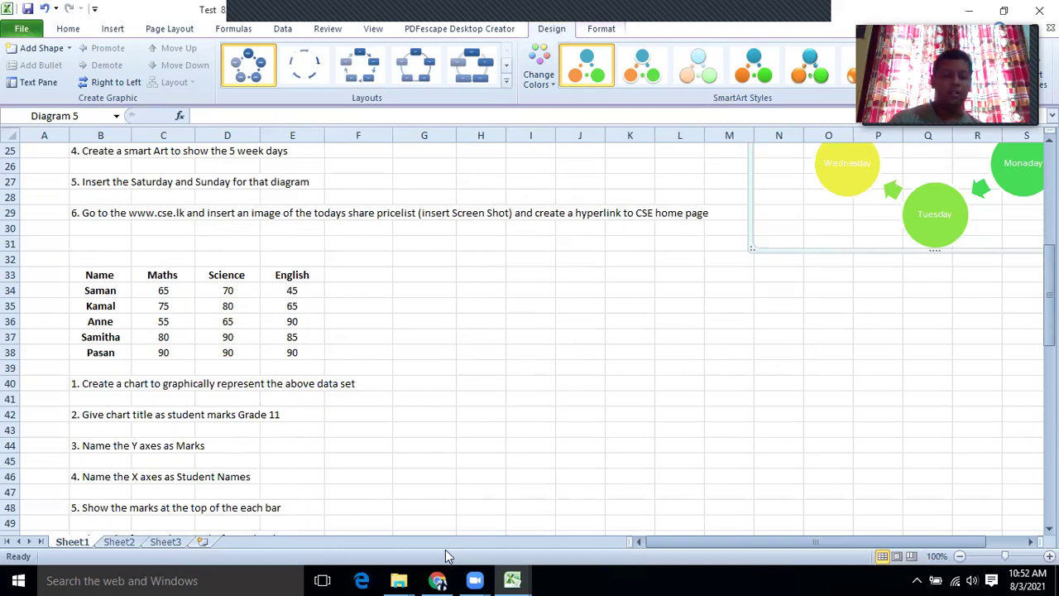
pyautogui.click(438, 580)
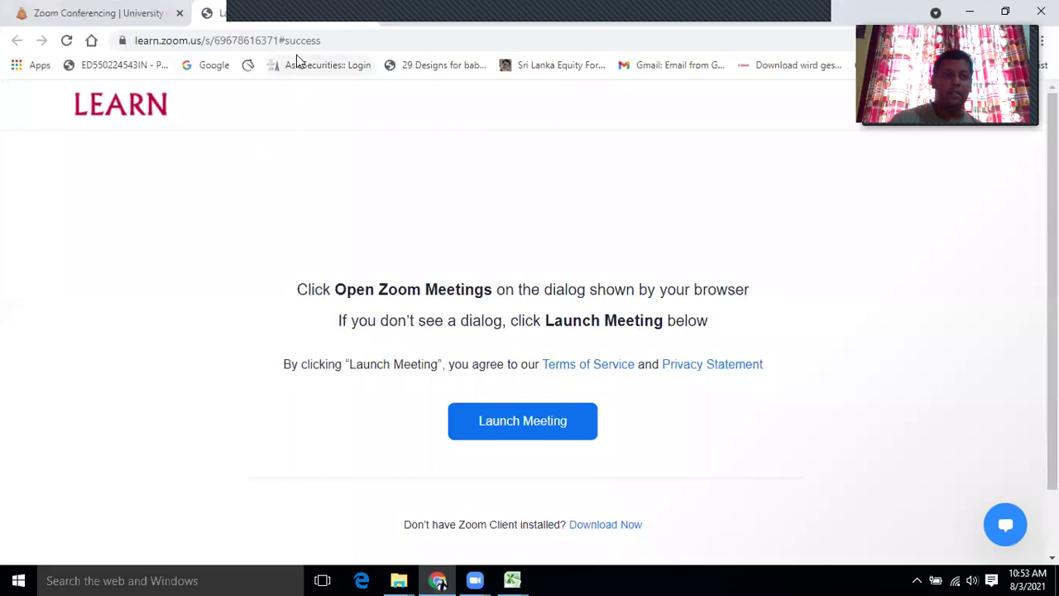
pyautogui.click(441, 25)
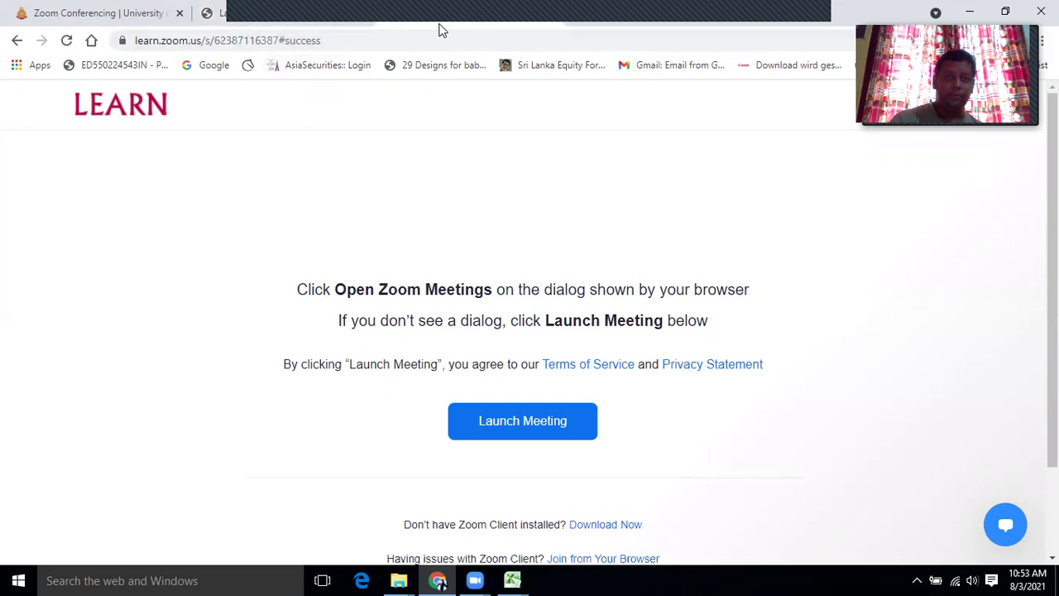
pyautogui.click(217, 68)
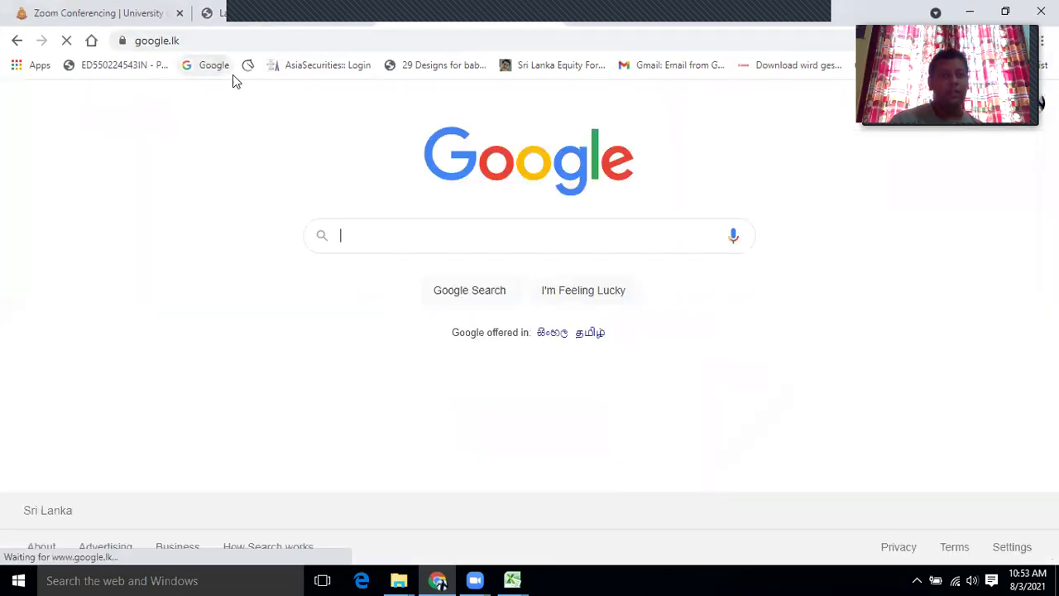
pyautogui.click(223, 47)
pyautogui.write('ww')
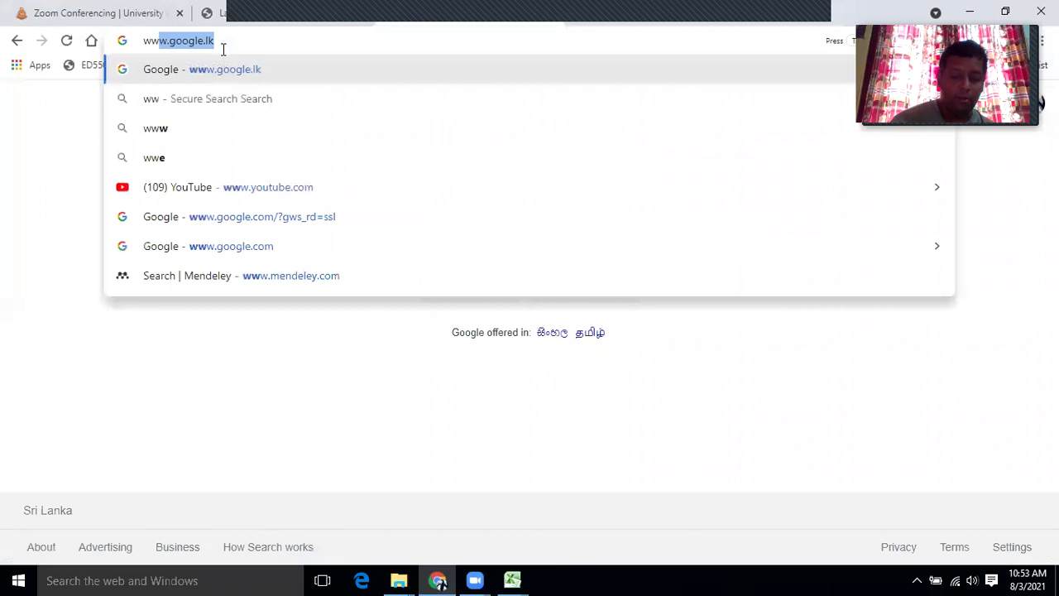
pyautogui.write('w.cse.lk')
pyautogui.press('Return')
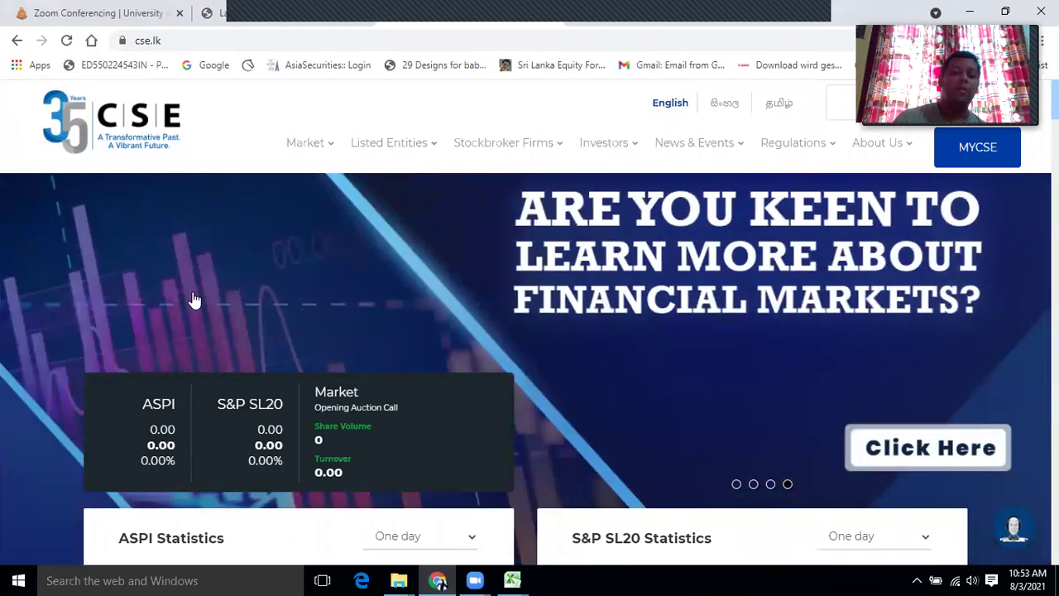
# Step: Switch back to the Excel workbook and paste the captured CSE home page screenshot at cell I36
pyautogui.moveTo(512, 580)
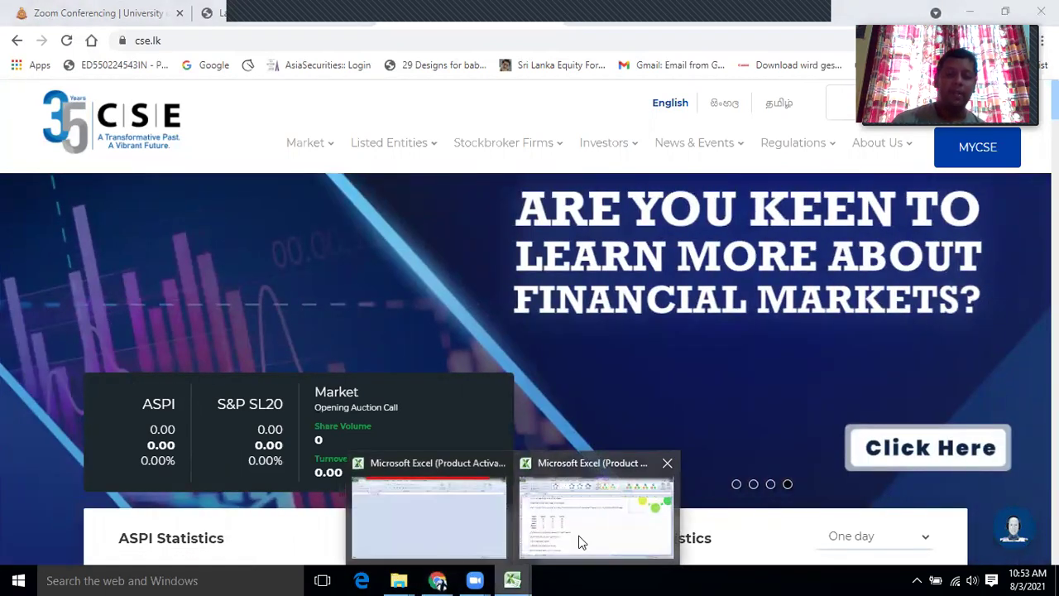
pyautogui.click(578, 535)
pyautogui.click(546, 324)
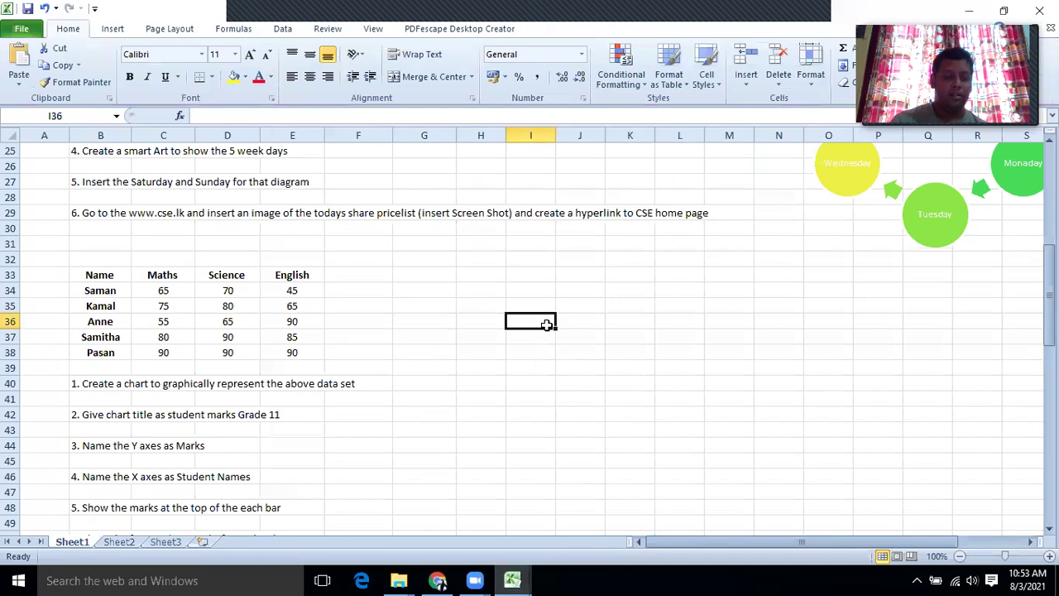
pyautogui.hotkey('ctrl', 'v')
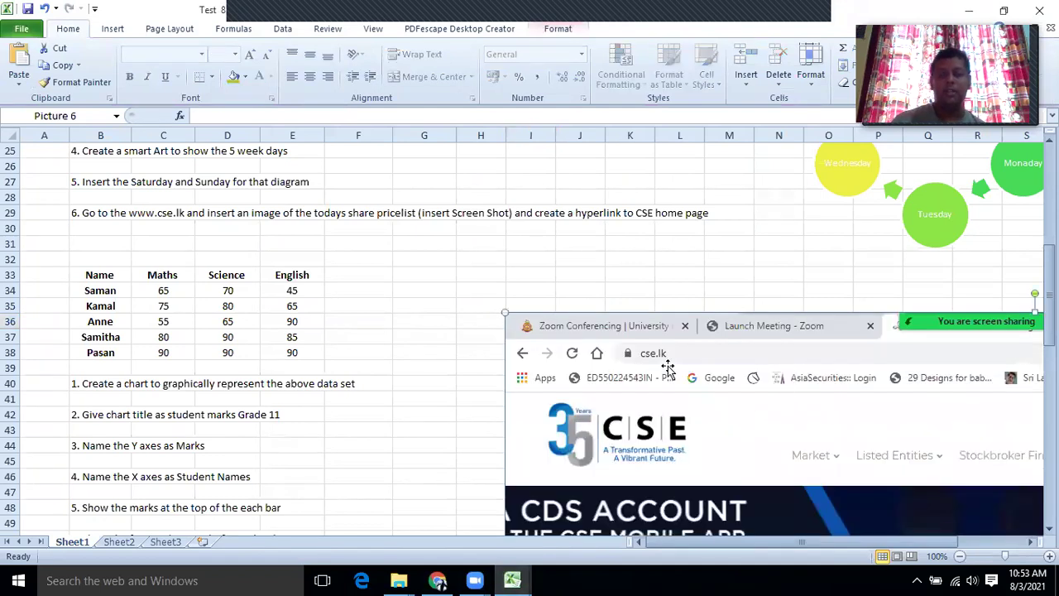
pyautogui.scroll(-2, 668, 373)
pyautogui.scroll(-2, 668, 372)
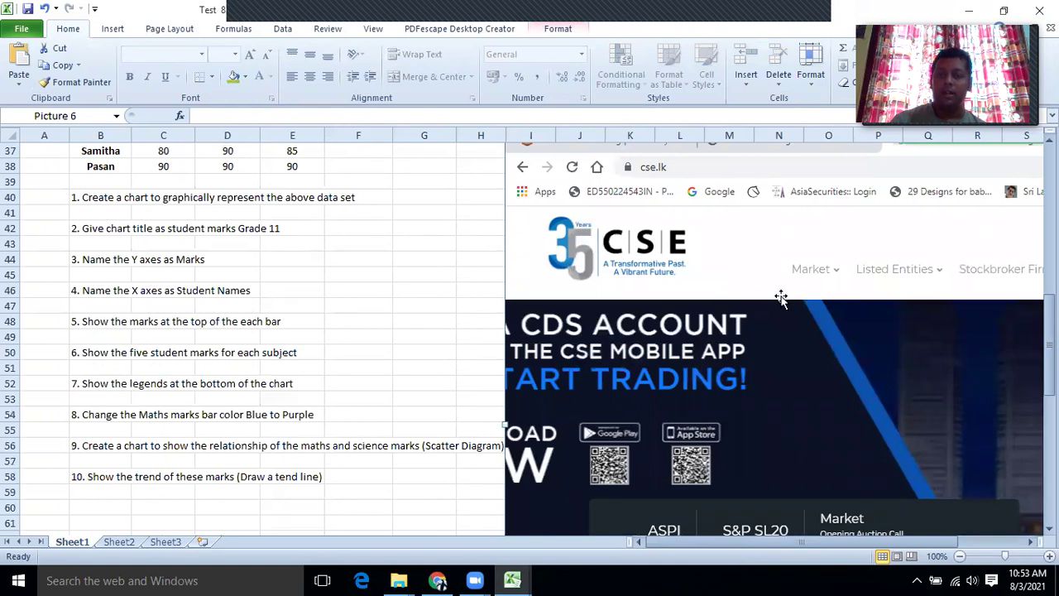
pyautogui.scroll(1, 769, 324)
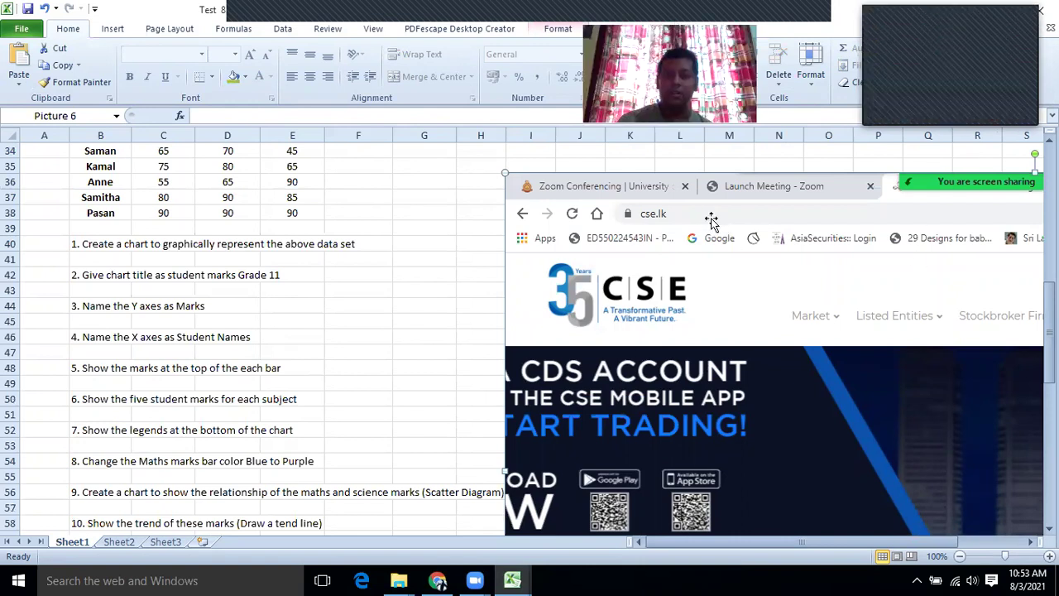
# Step: Try cropping the pasted screenshot's upper and lower edges to a height of 4.98 inches, and delete the picture
pyautogui.doubleClick(717, 189)
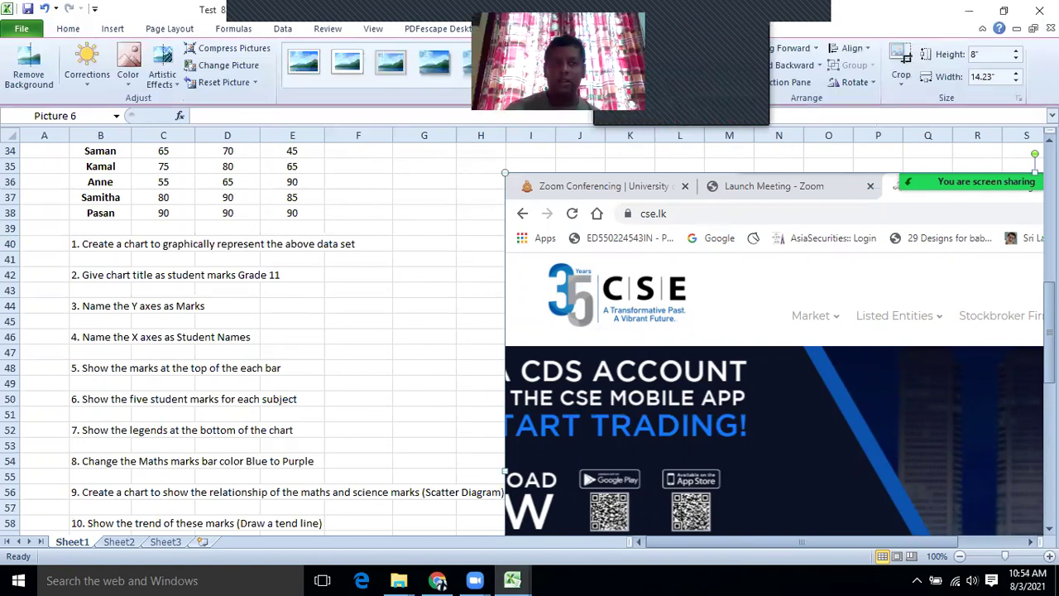
pyautogui.click(901, 65)
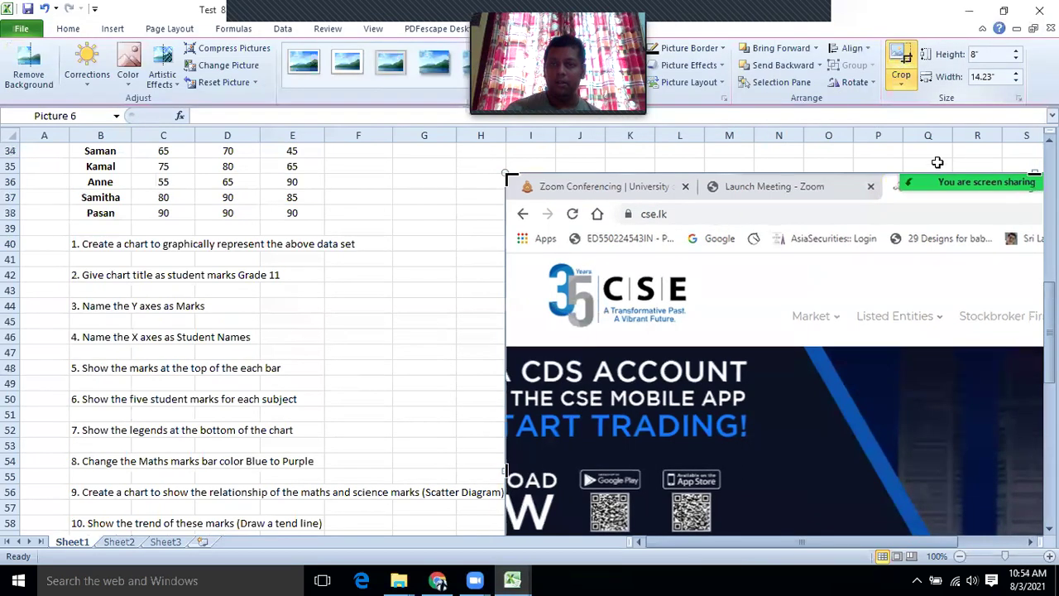
pyautogui.moveTo(1034, 173); pyautogui.dragTo(1024, 349)
pyautogui.scroll(-6, 1024, 348)
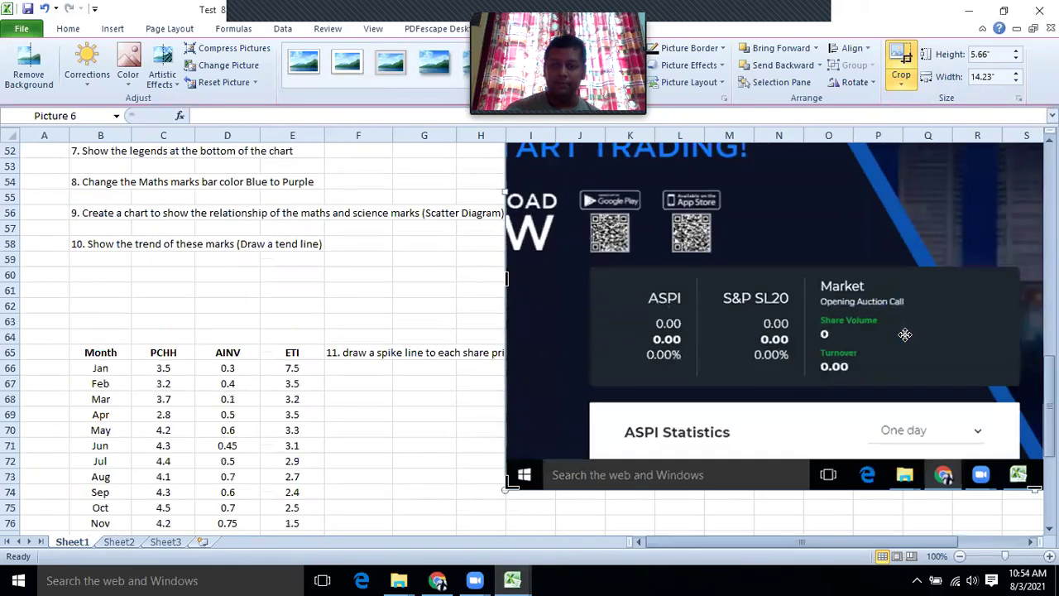
pyautogui.moveTo(1031, 484); pyautogui.dragTo(1009, 182)
pyautogui.scroll(6, 990, 249)
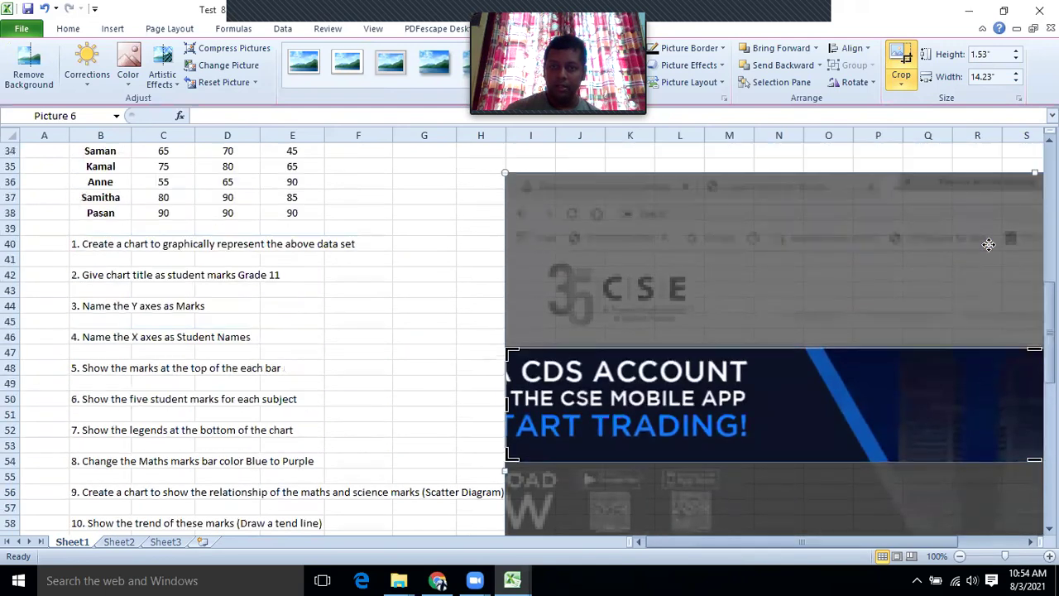
pyautogui.scroll(-5, 988, 245)
pyautogui.moveTo(1031, 227); pyautogui.dragTo(1021, 419)
pyautogui.moveTo(385, 421); pyautogui.dragTo(377, 497)
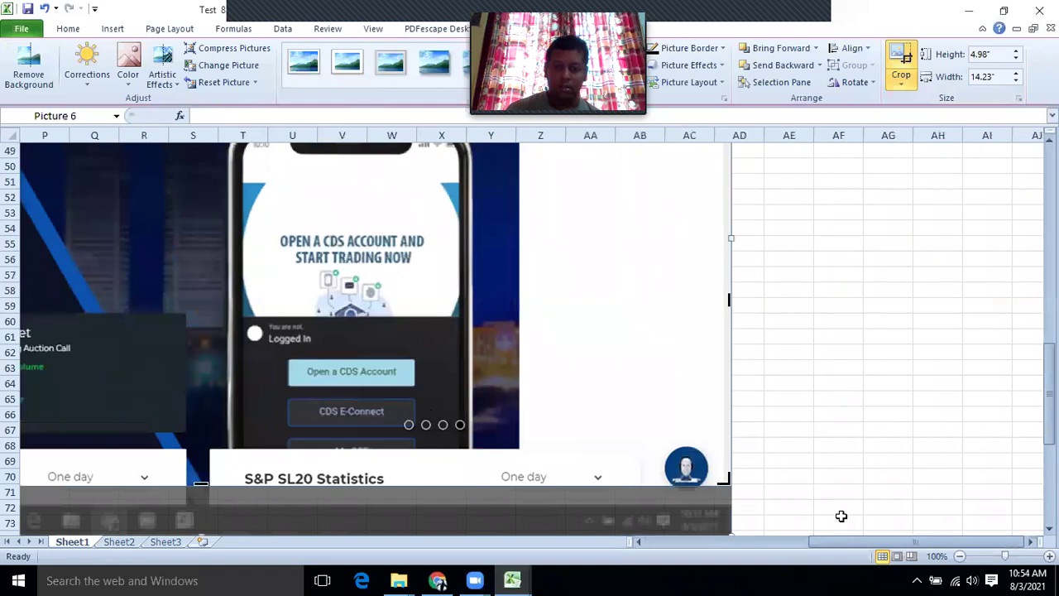
pyautogui.moveTo(841, 541); pyautogui.dragTo(689, 536)
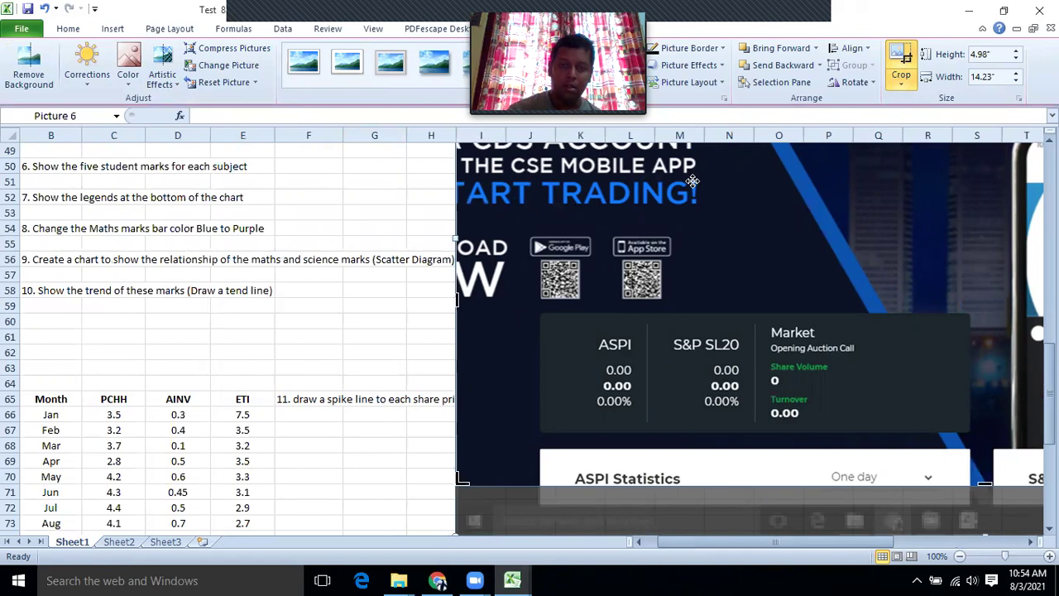
pyautogui.press('Delete')
# Step: Try placing a fresh copy of the CSE screenshot at cell L55, and delete it
pyautogui.click(635, 242)
pyautogui.hotkey('ctrl', 'v')
pyautogui.scroll(-3, 732, 286)
pyautogui.scroll(-5, 733, 285)
pyautogui.scroll(3, 733, 289)
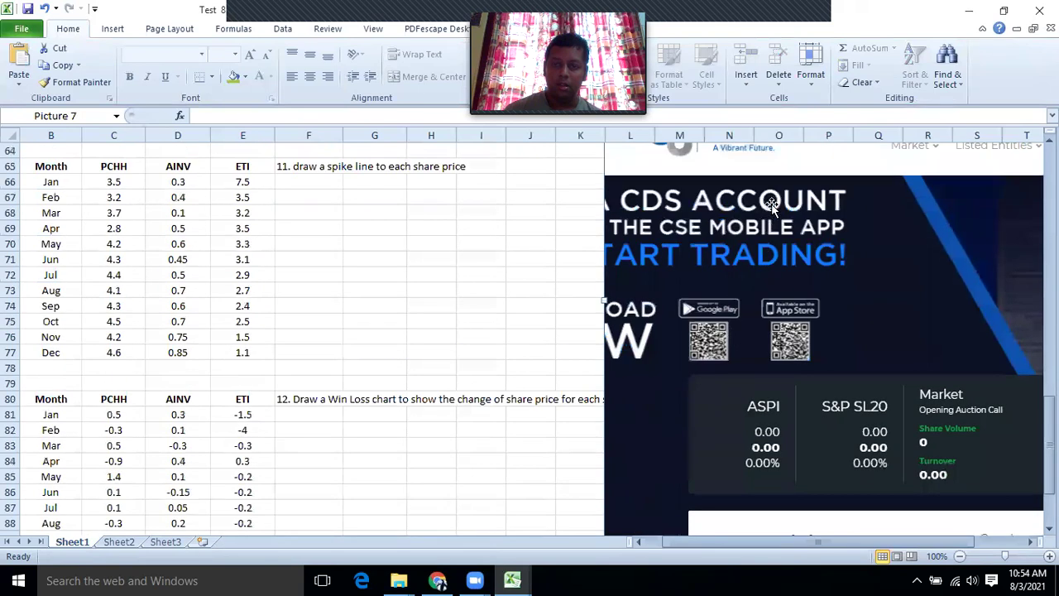
pyautogui.scroll(3, 765, 182)
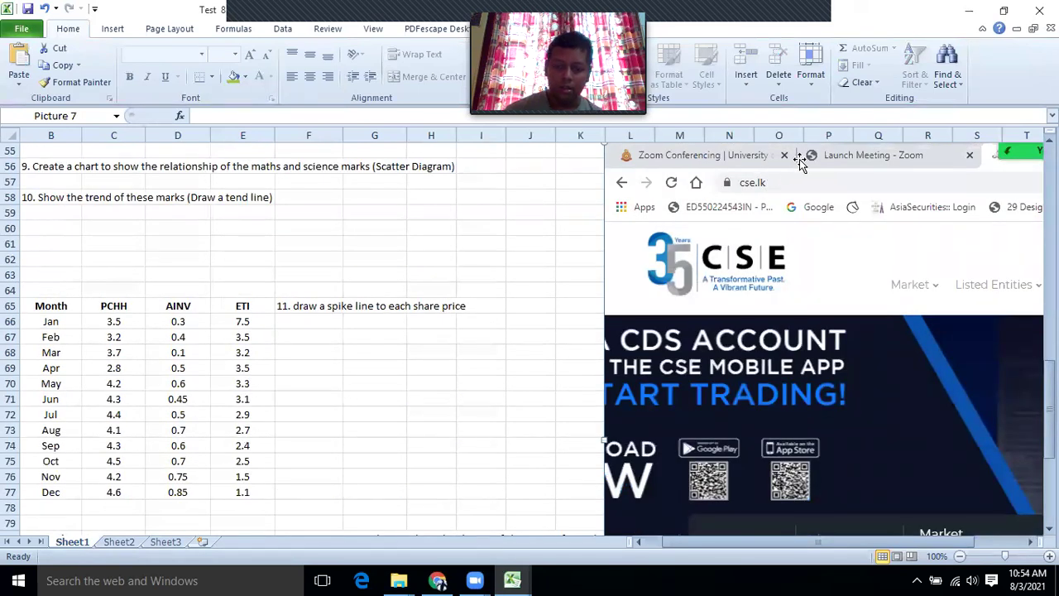
pyautogui.press('Delete')
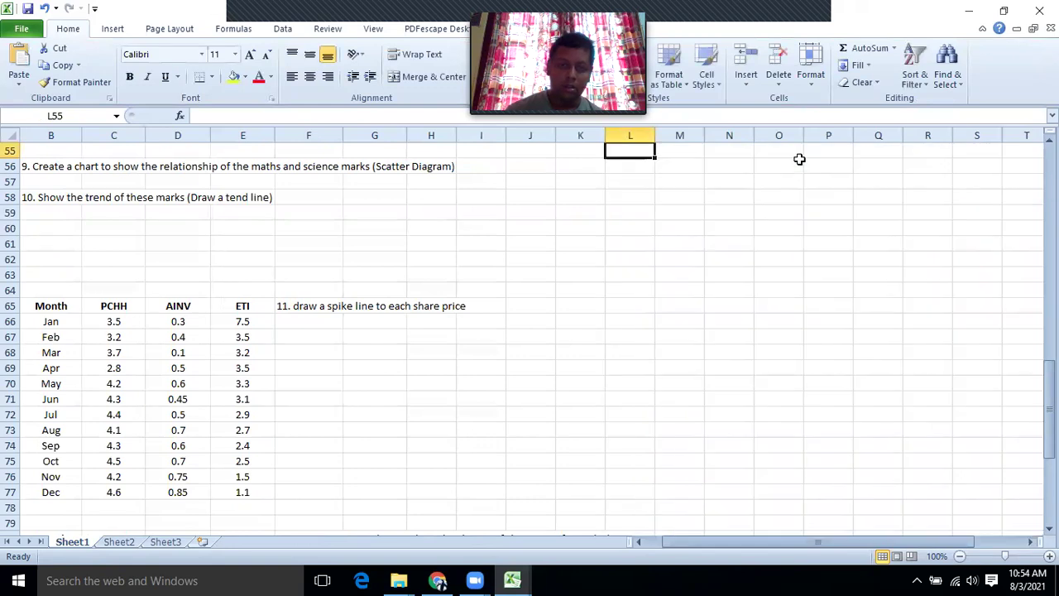
# Step: Switch to Chrome and show the July 2021 Market Highlights banner on the CSE home page
pyautogui.click(438, 580)
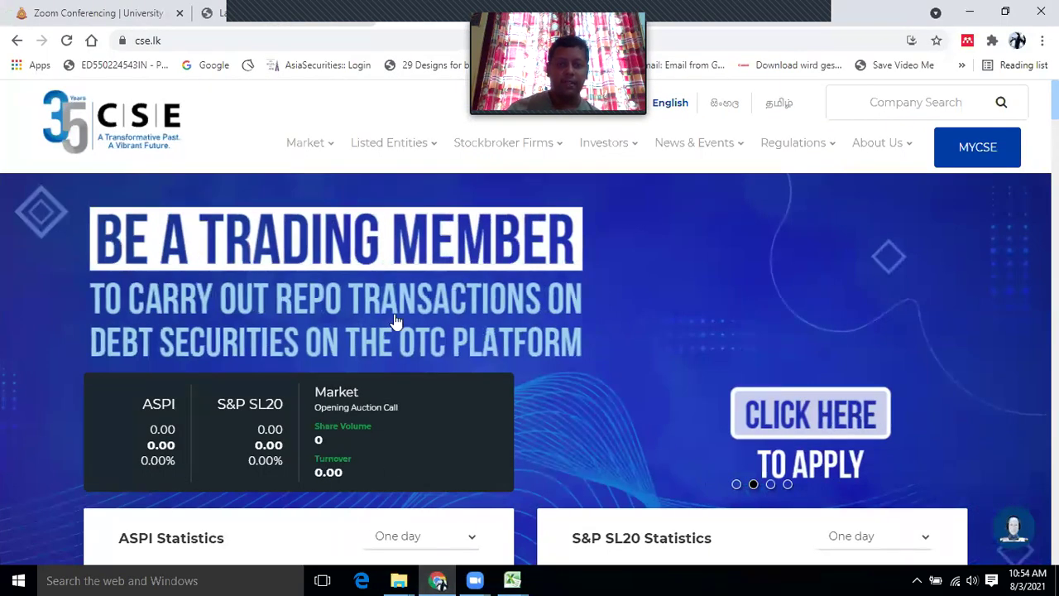
pyautogui.scroll(-3, 396, 321)
pyautogui.scroll(3, 396, 321)
pyautogui.scroll(-1, 395, 321)
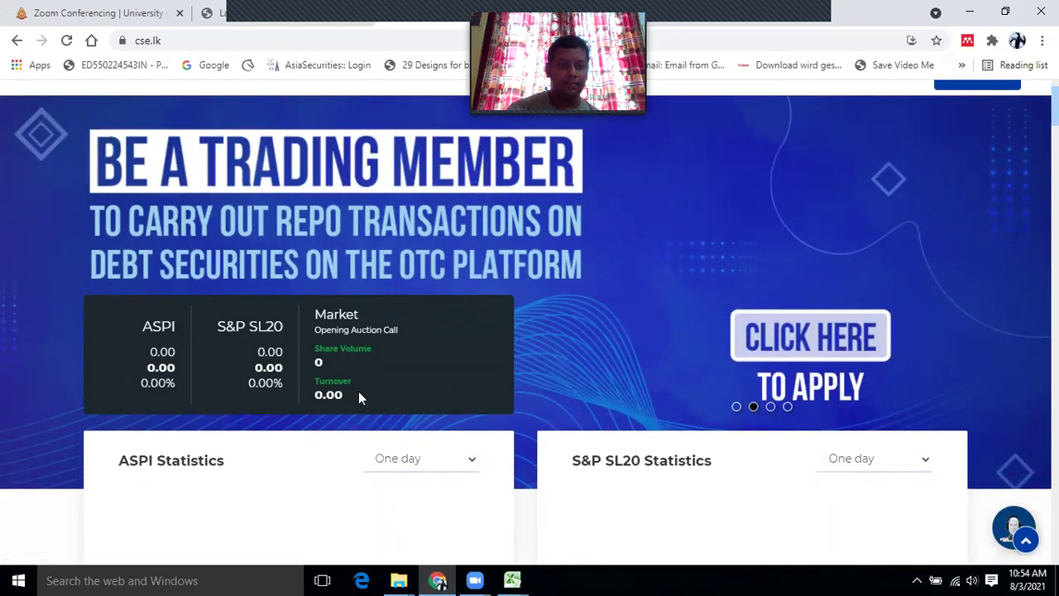
pyautogui.click(736, 407)
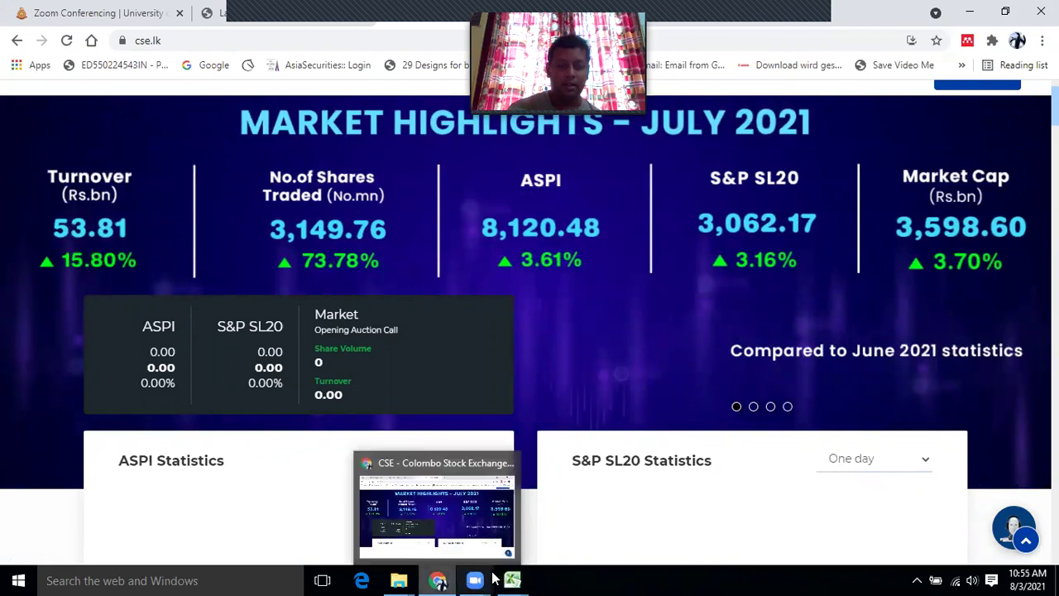
# Step: Return to the Excel workbook and paste the CSE screenshot at cell H36 beside the student marks table
pyautogui.moveTo(512, 579)
pyautogui.click(606, 553)
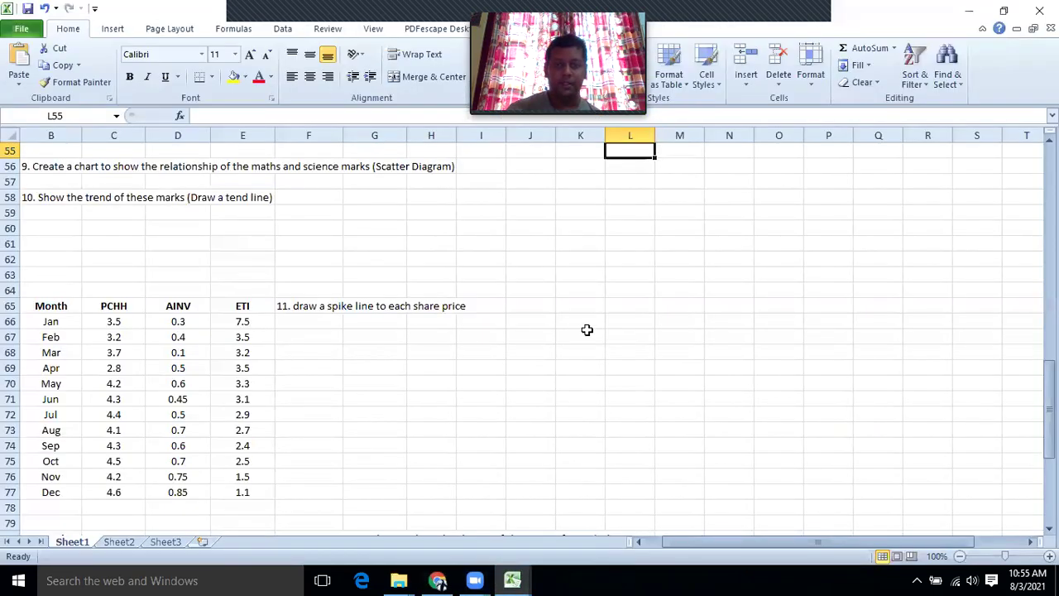
pyautogui.click(567, 194)
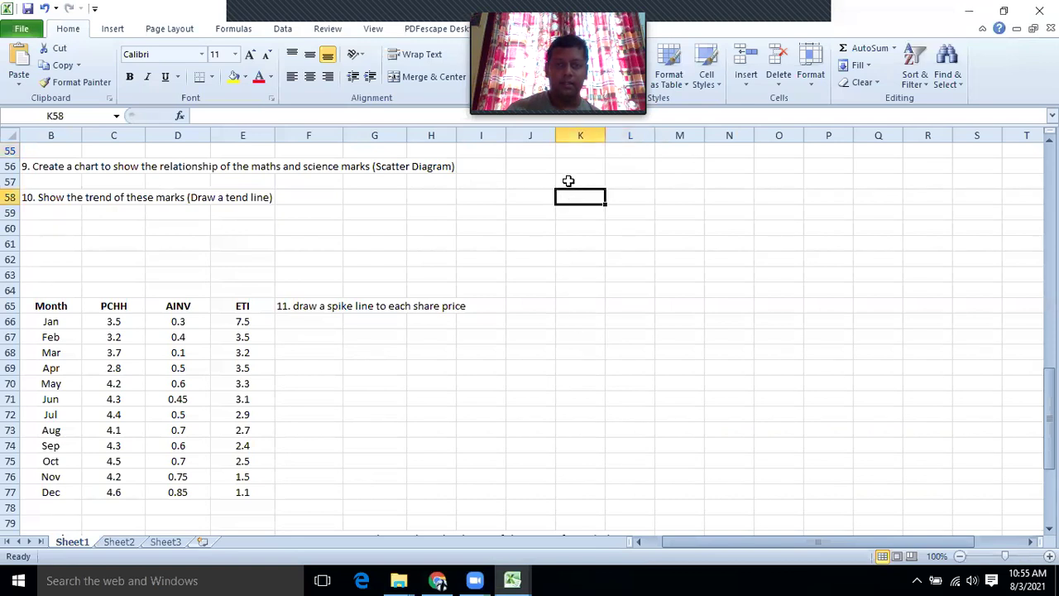
pyautogui.click(569, 180)
pyautogui.scroll(8, 571, 195)
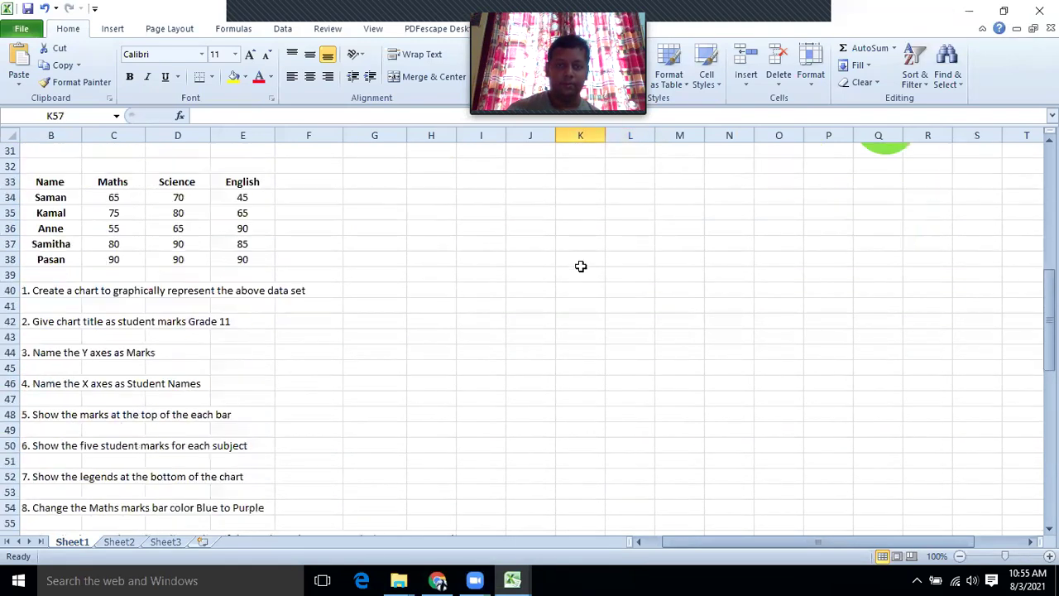
pyautogui.click(438, 229)
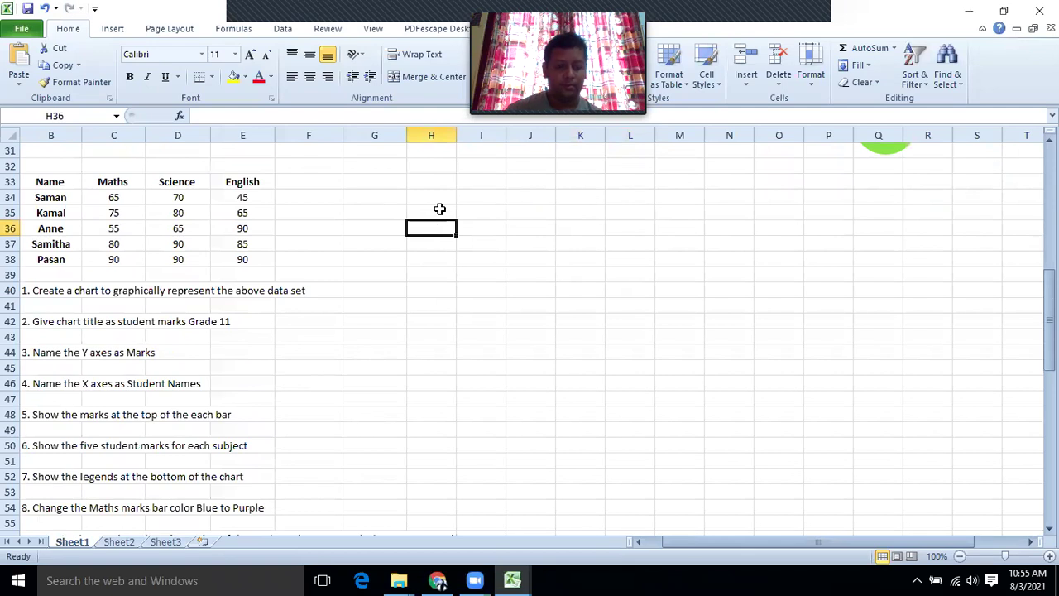
pyautogui.hotkey('ctrl', 'v')
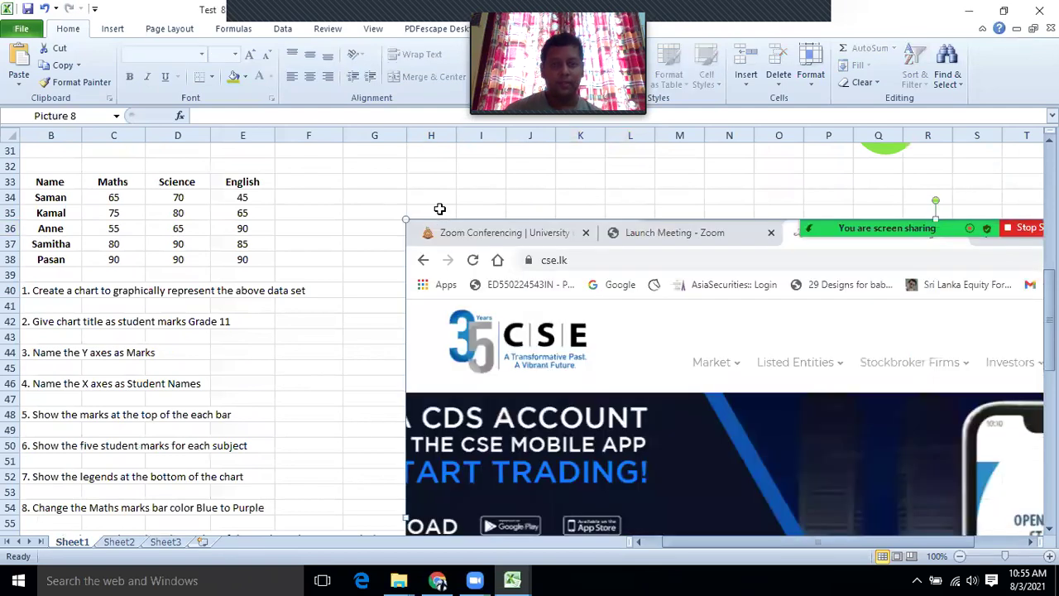
# Step: Crop the browser bars and CSE header off the upper part of the screenshot, to a height of 5.67 inches
pyautogui.doubleClick(686, 256)
pyautogui.click(901, 62)
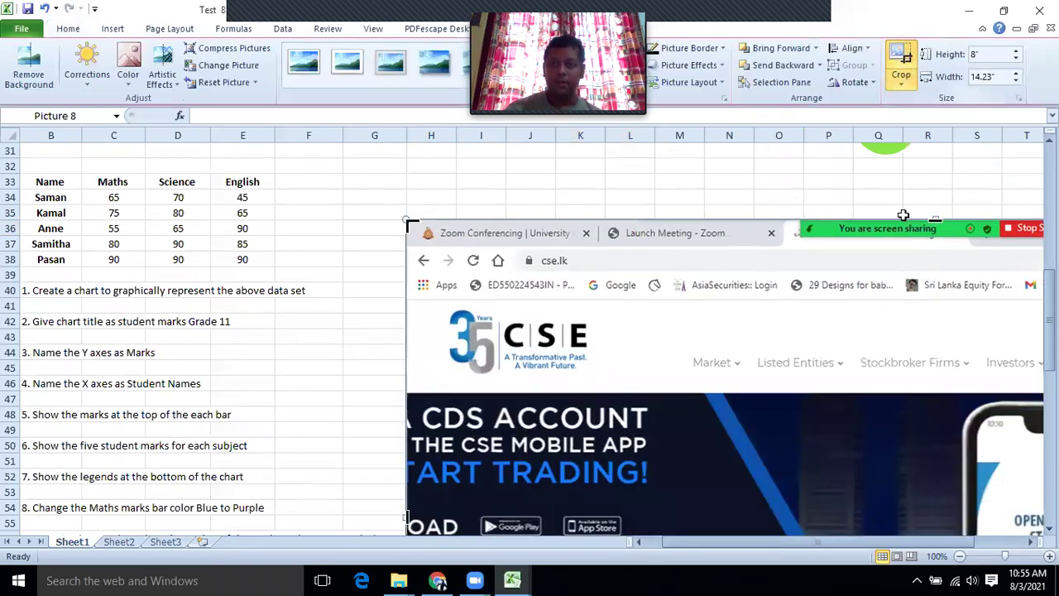
pyautogui.moveTo(934, 219); pyautogui.dragTo(929, 362)
pyautogui.scroll(-6, 928, 362)
pyautogui.scroll(-1, 928, 362)
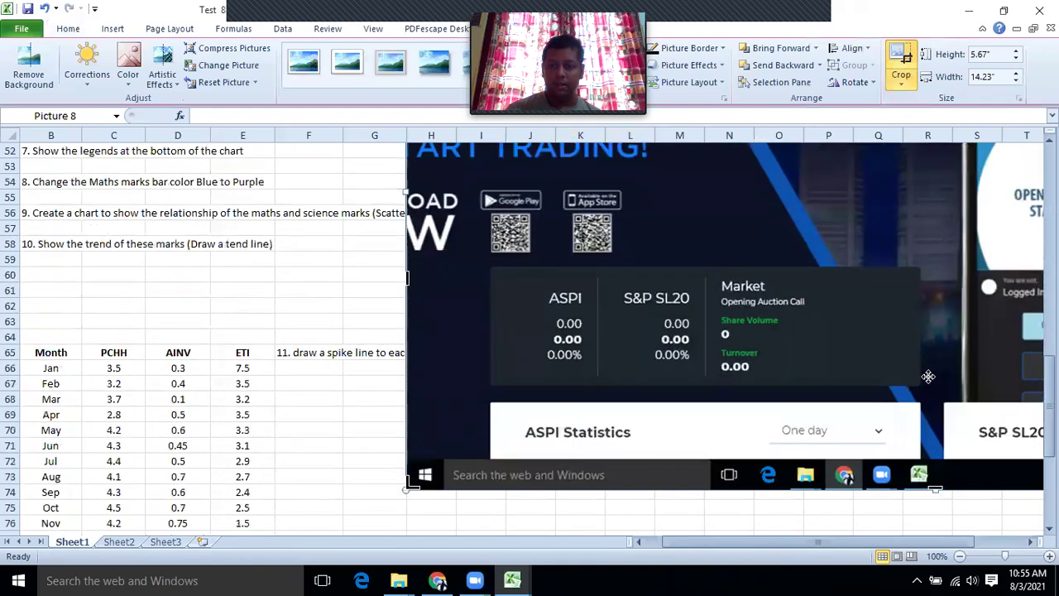
# Step: Try cropping the screenshot's lower part to a height of 1.51 inches, and undo that crop
pyautogui.moveTo(939, 487); pyautogui.dragTo(935, 179)
pyautogui.scroll(6, 925, 219)
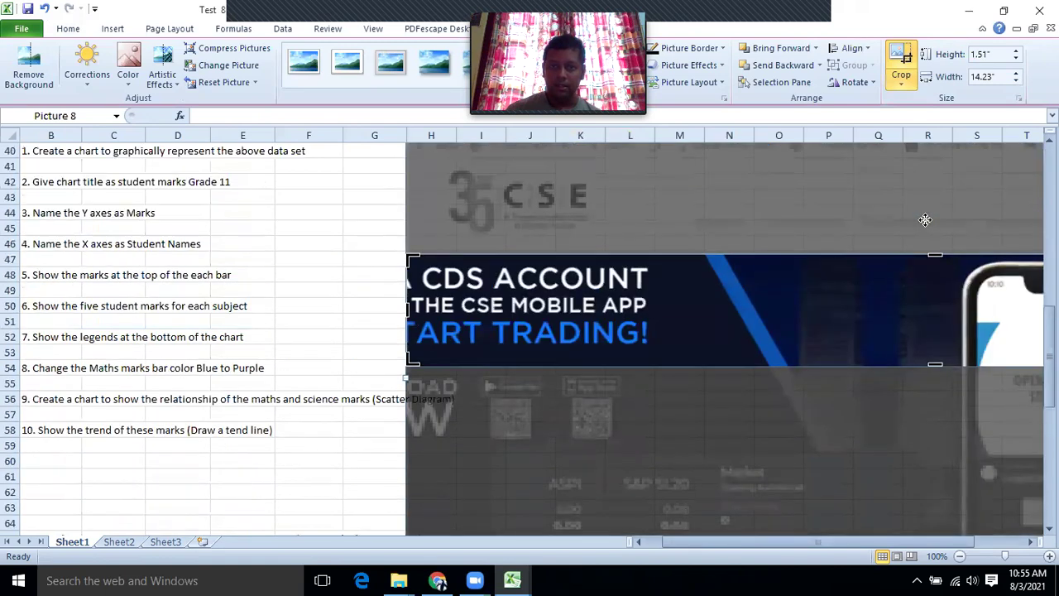
pyautogui.scroll(-4, 925, 219)
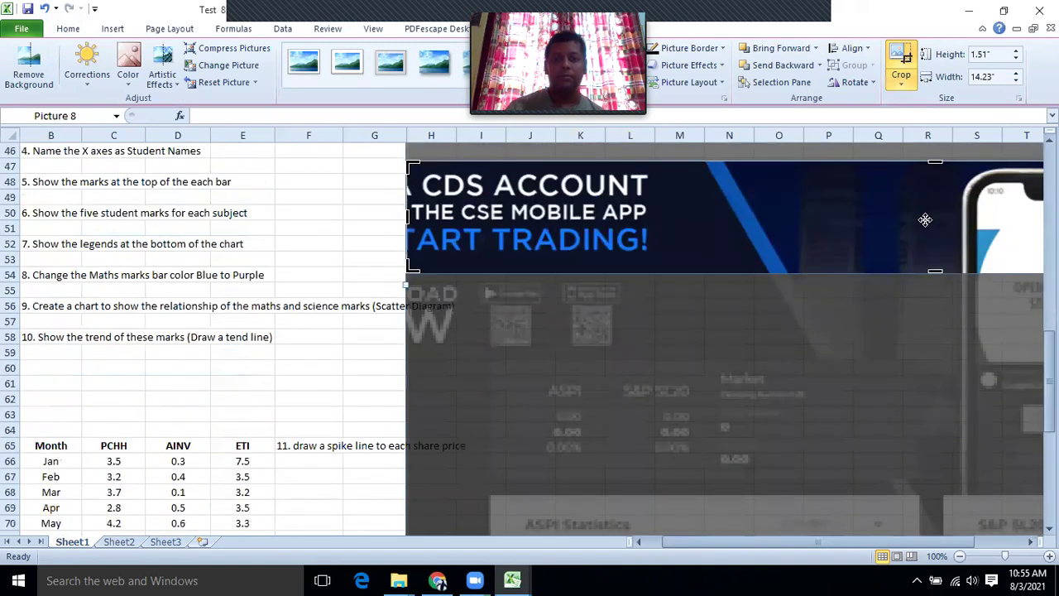
pyautogui.click(40, 9)
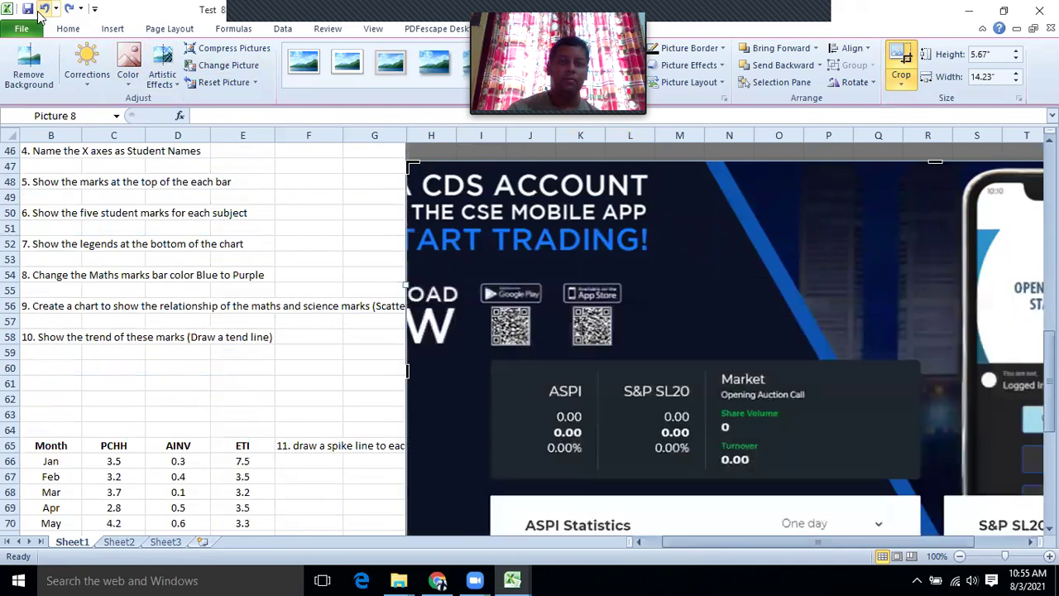
pyautogui.scroll(-4, 630, 304)
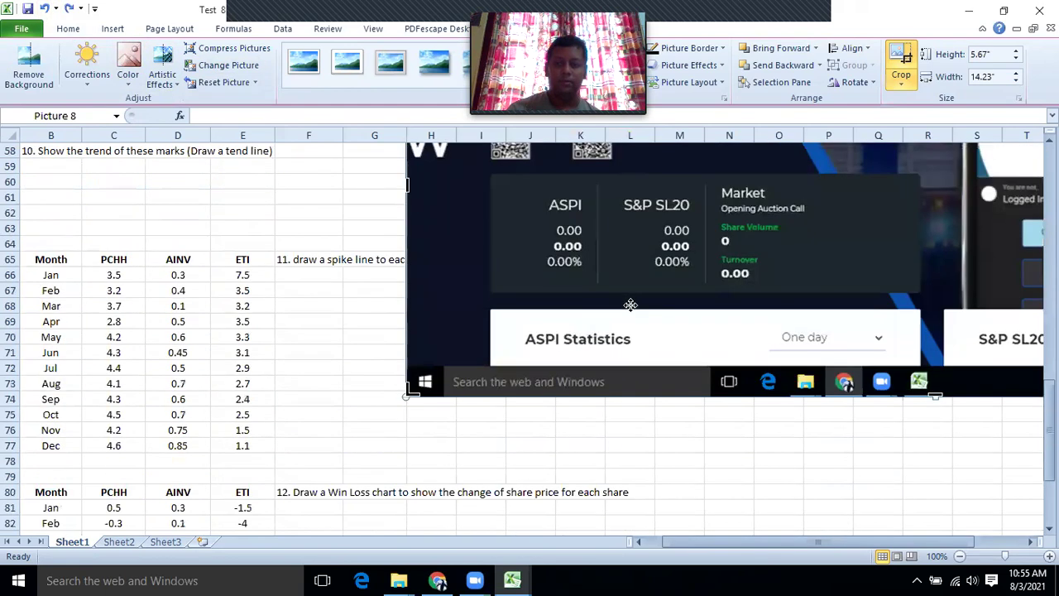
pyautogui.moveTo(773, 541); pyautogui.dragTo(693, 541)
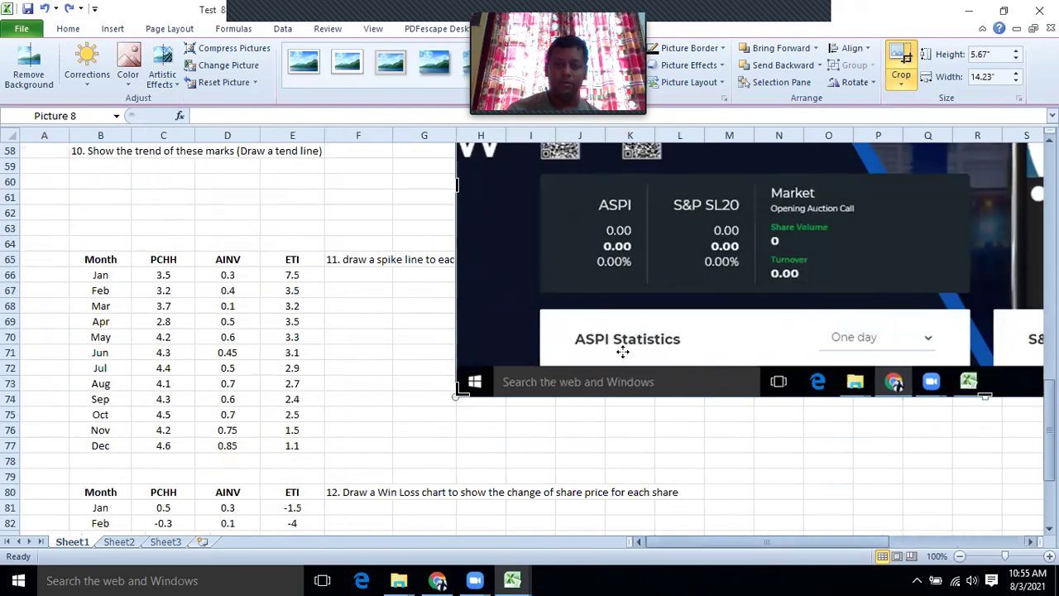
# Step: Try cropping the CSE screenshot's left edge, and undo all the crops as well as the pasting of the screenshot
pyautogui.scroll(5, 622, 352)
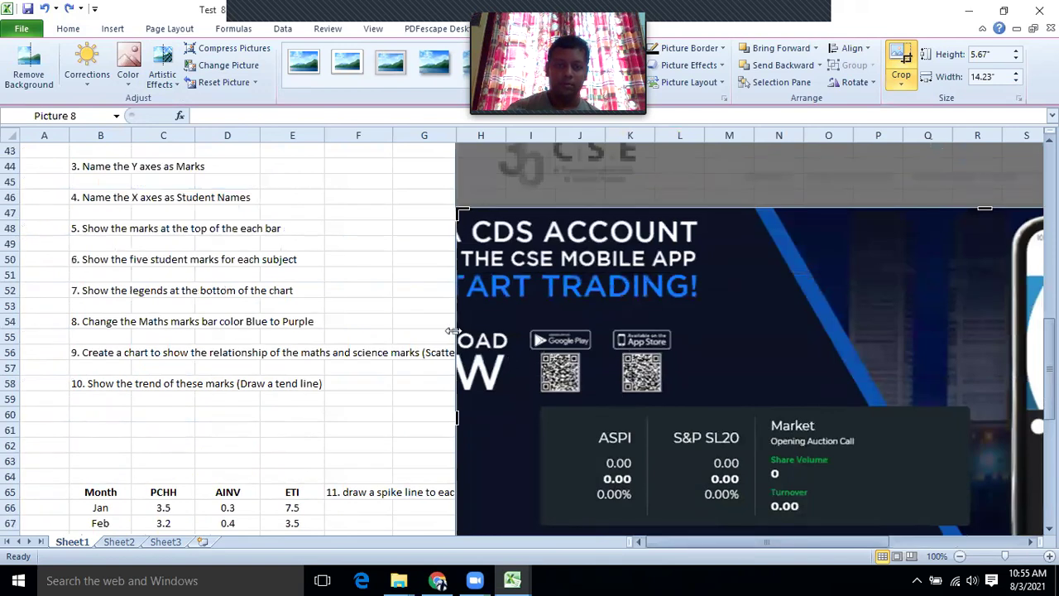
pyautogui.moveTo(451, 331); pyautogui.dragTo(409, 331)
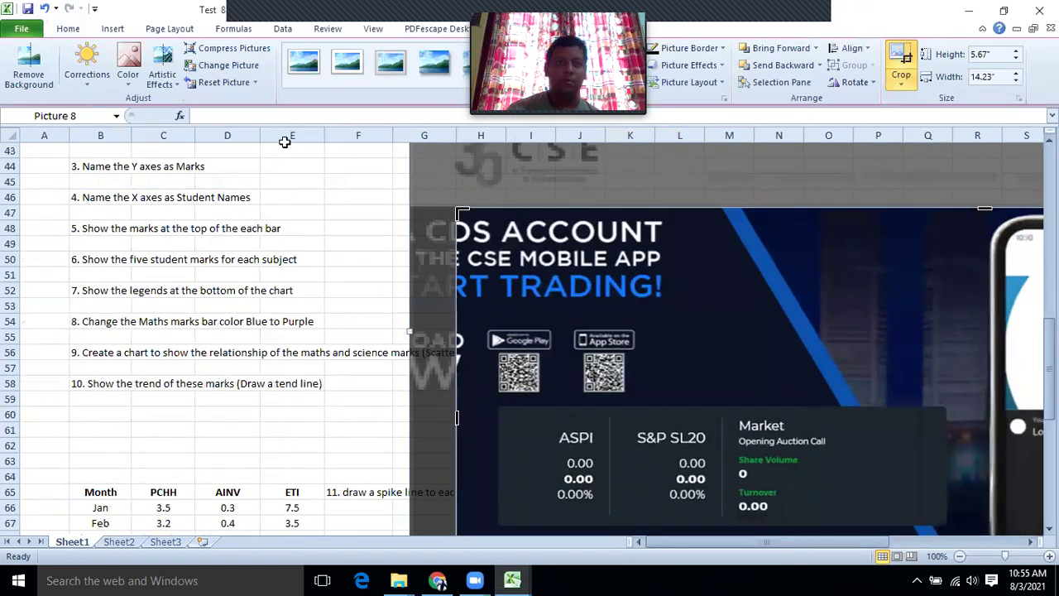
pyautogui.click(45, 10)
pyautogui.click(45, 10)
pyautogui.click(45, 10)
pyautogui.click(45, 10)
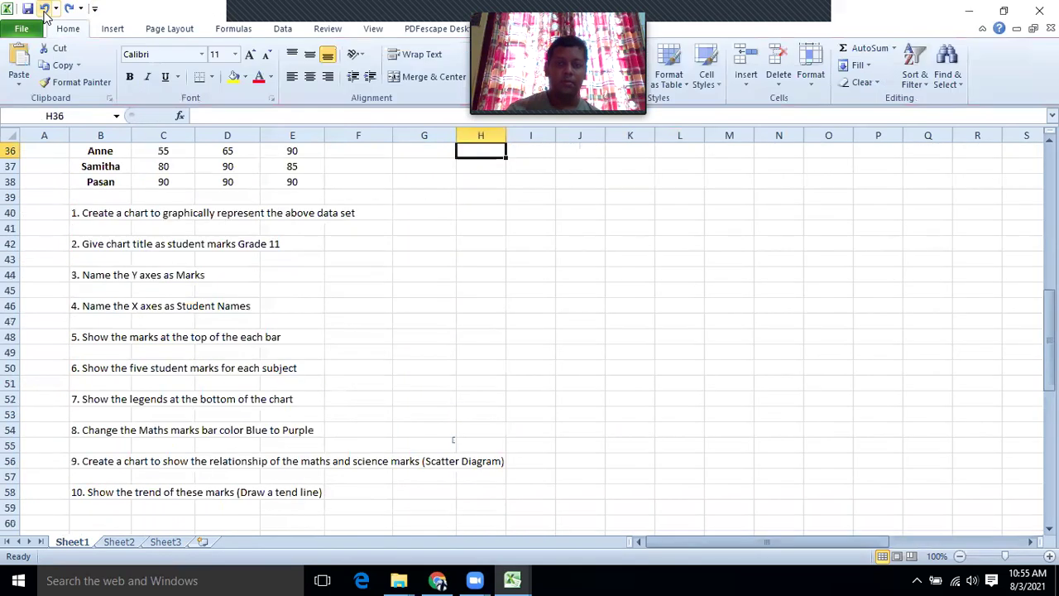
# Step: Select cell I38, then switch to Chrome and capture the CSE home page with the July 2021 Market Highlights banner showing
pyautogui.click(510, 179)
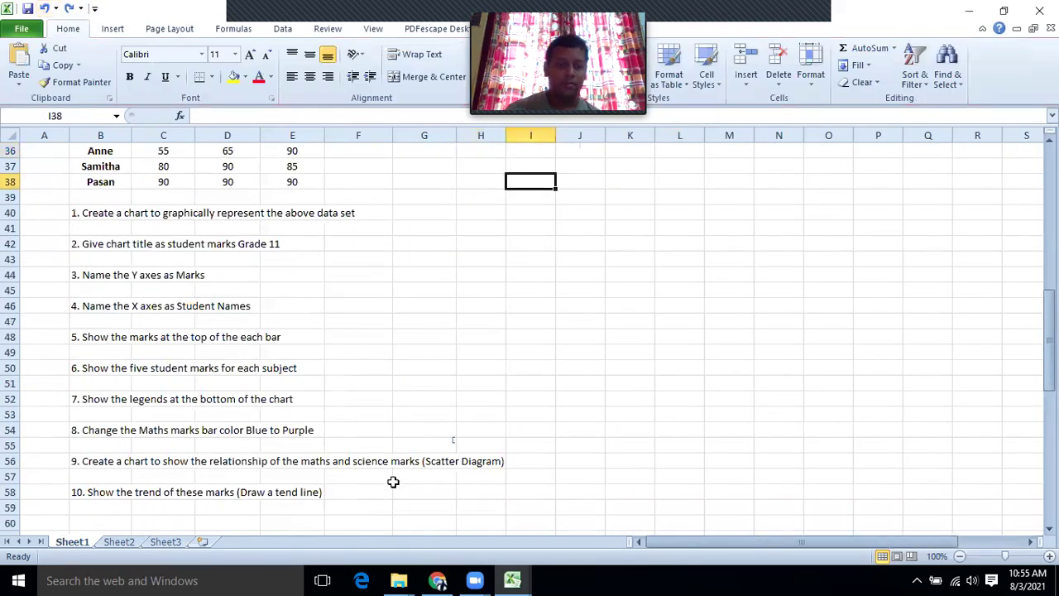
pyautogui.click(438, 580)
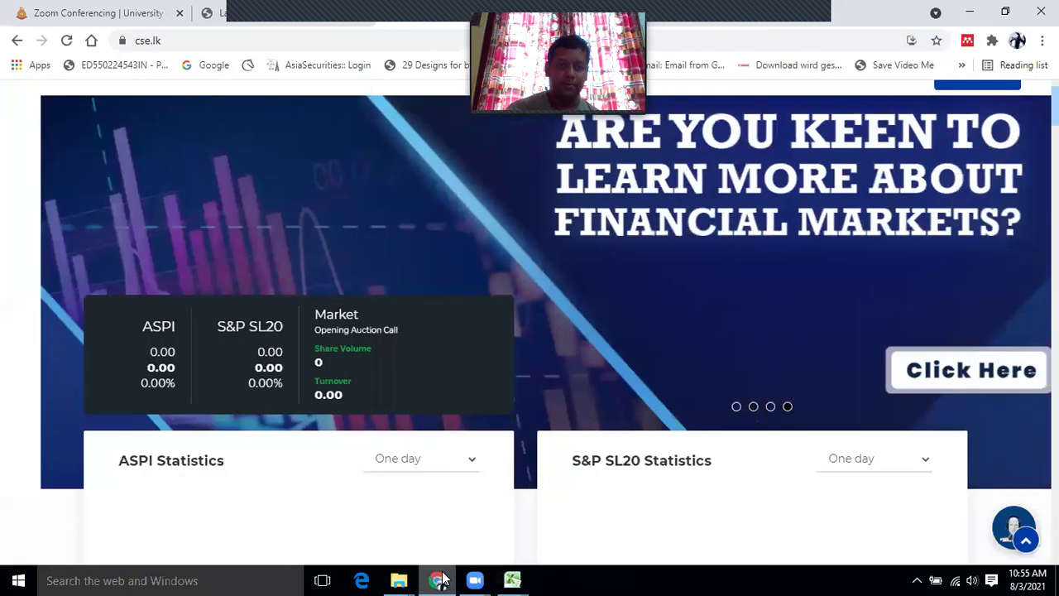
pyautogui.click(737, 408)
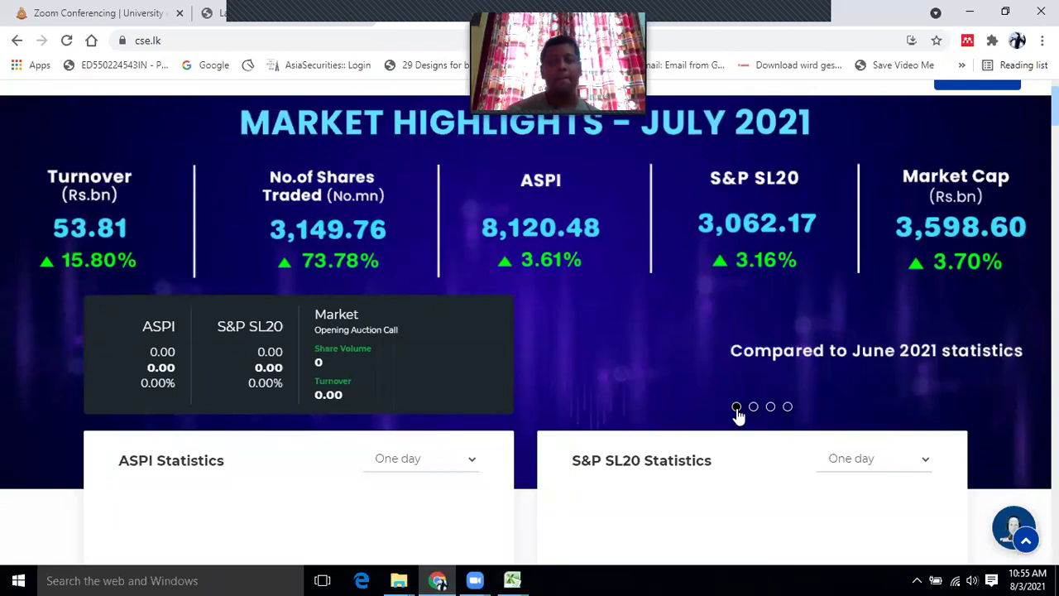
# Step: Return to the Excel workbook and paste the Market Highlights screenshot at cell I38
pyautogui.click(514, 579)
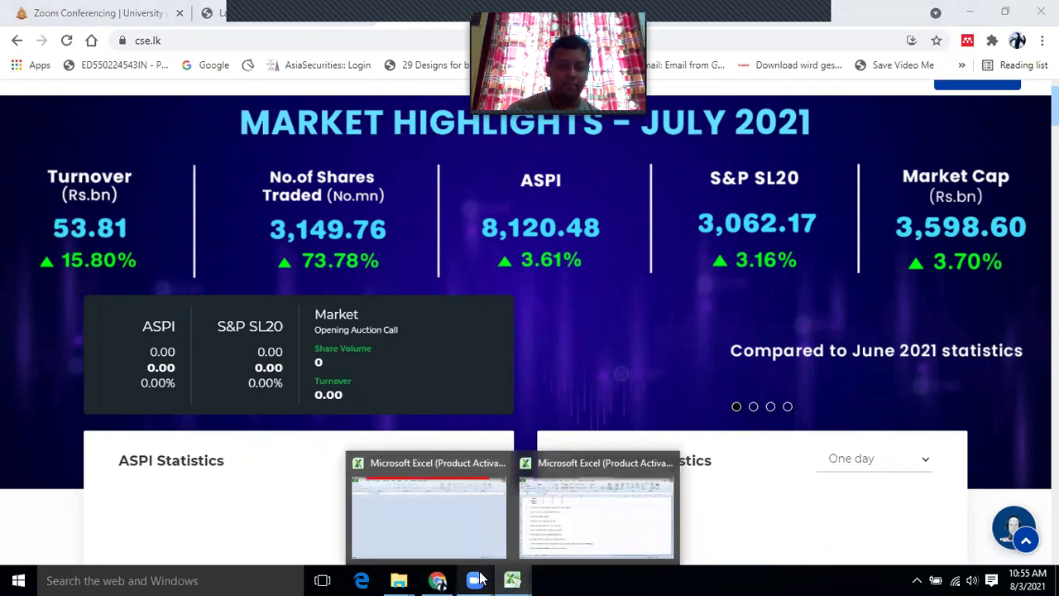
pyautogui.click(593, 511)
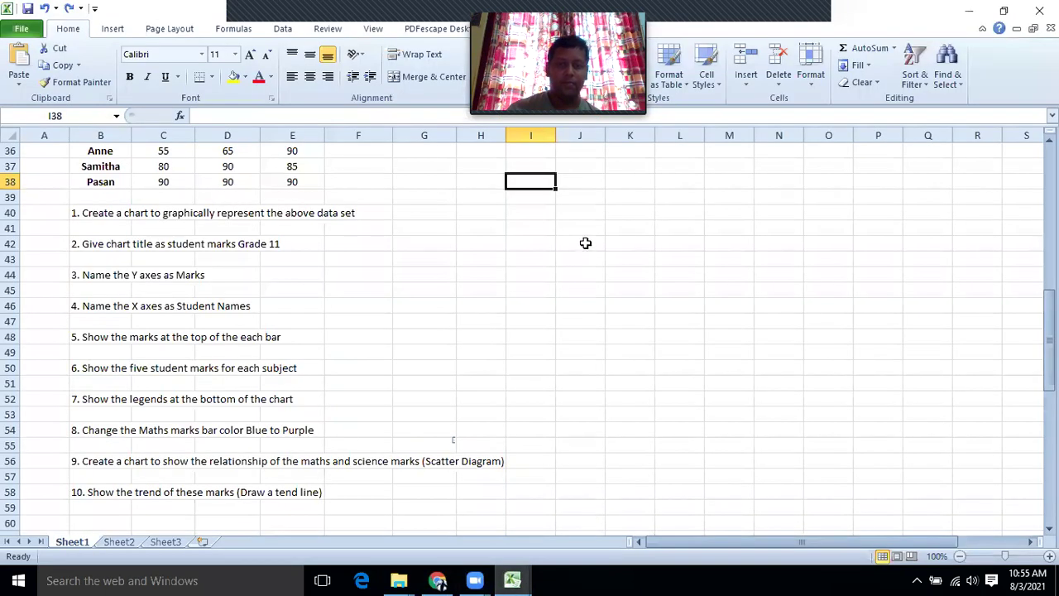
pyautogui.hotkey('ctrl', 'v')
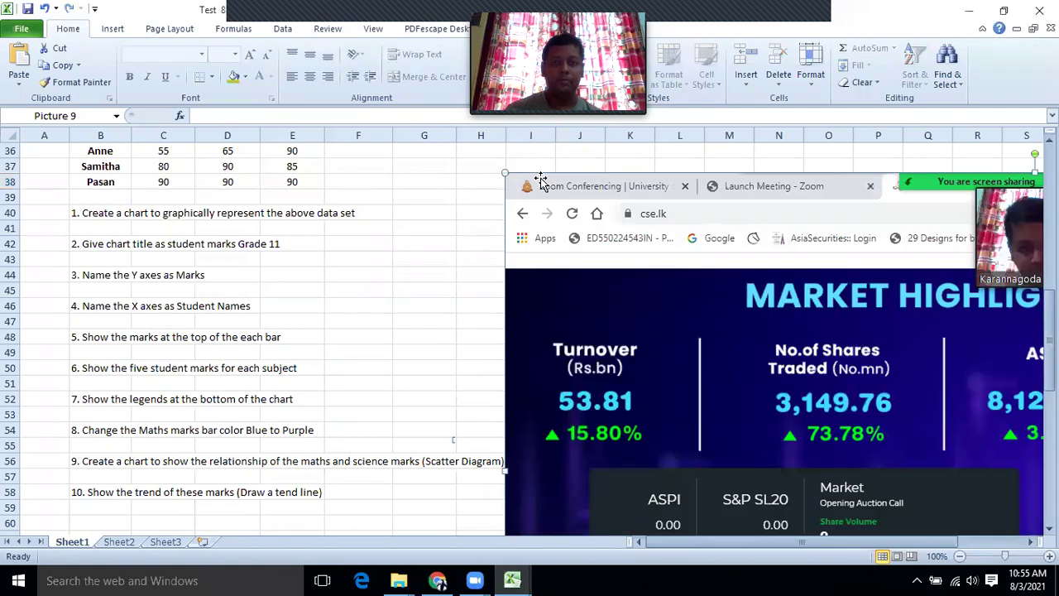
# Step: Crop the browser bars off the upper part of the Market Highlights screenshot, to a height of 6.75 inches
pyautogui.scroll(-1, 675, 321)
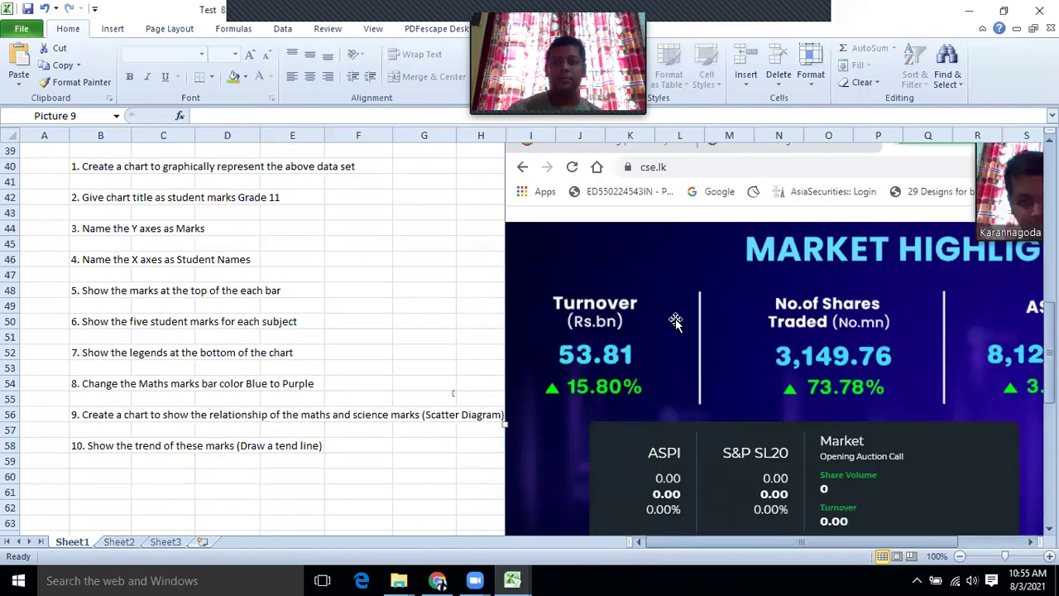
pyautogui.scroll(2, 675, 321)
pyautogui.doubleClick(747, 241)
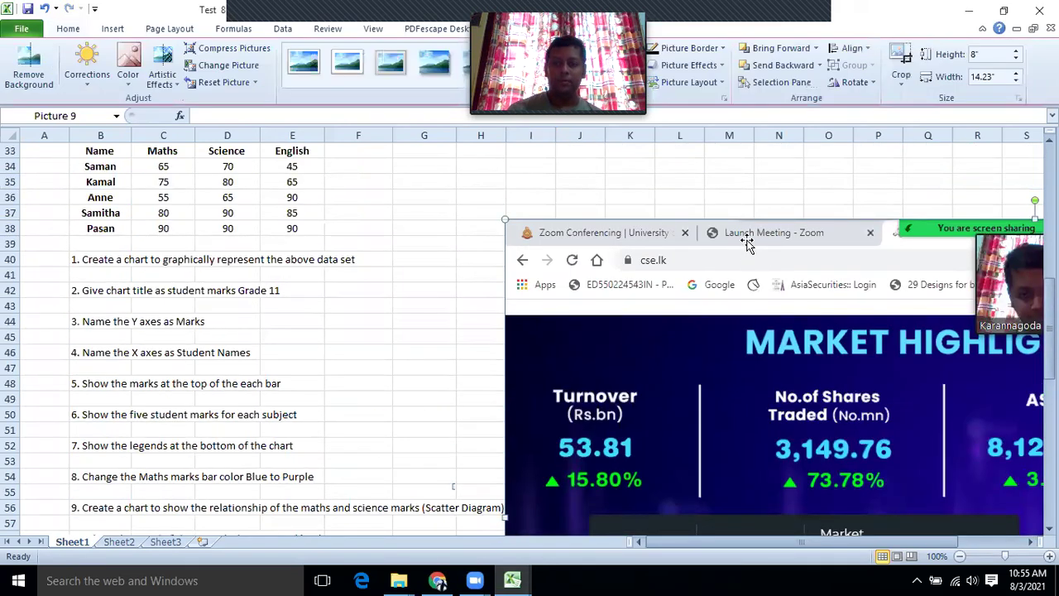
pyautogui.click(900, 62)
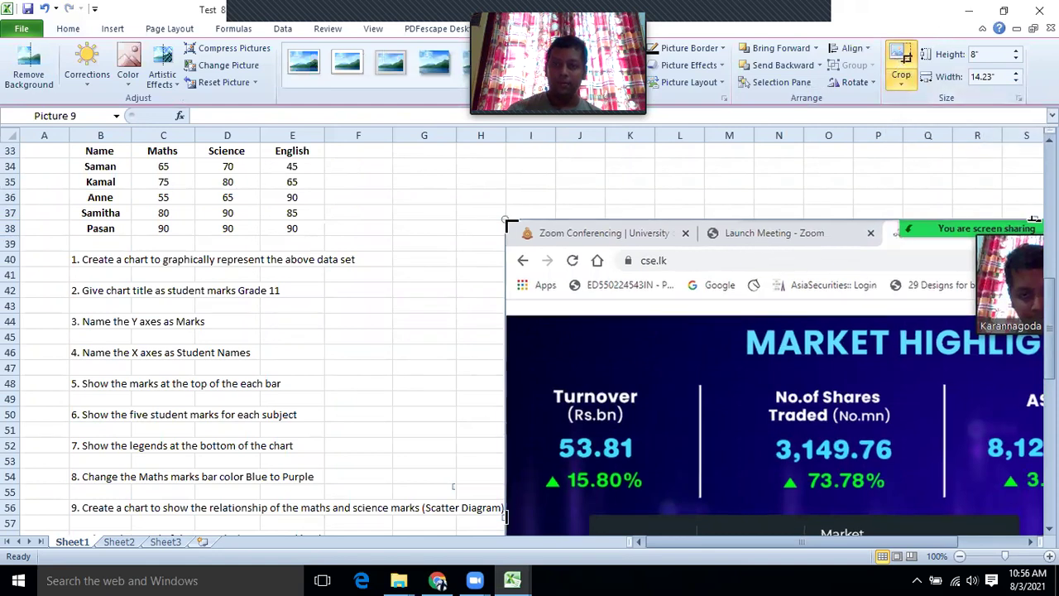
pyautogui.moveTo(1026, 240); pyautogui.dragTo(1015, 311)
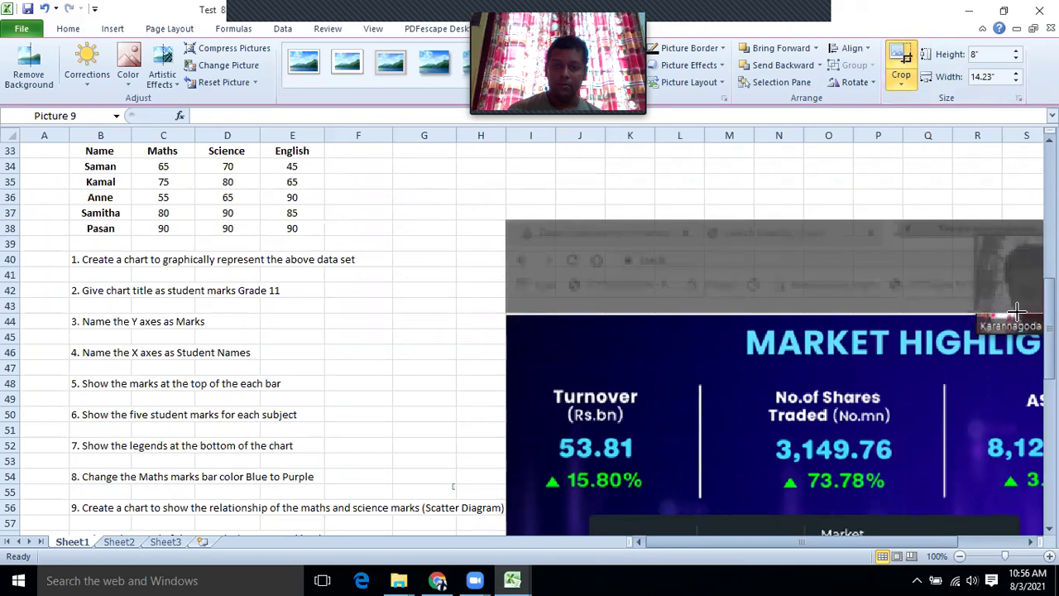
# Step: Crop the ASPI Statistics area and the taskbar off the screenshot's lower part, to a height of 4.48 inches
pyautogui.scroll(-2, 450, 328)
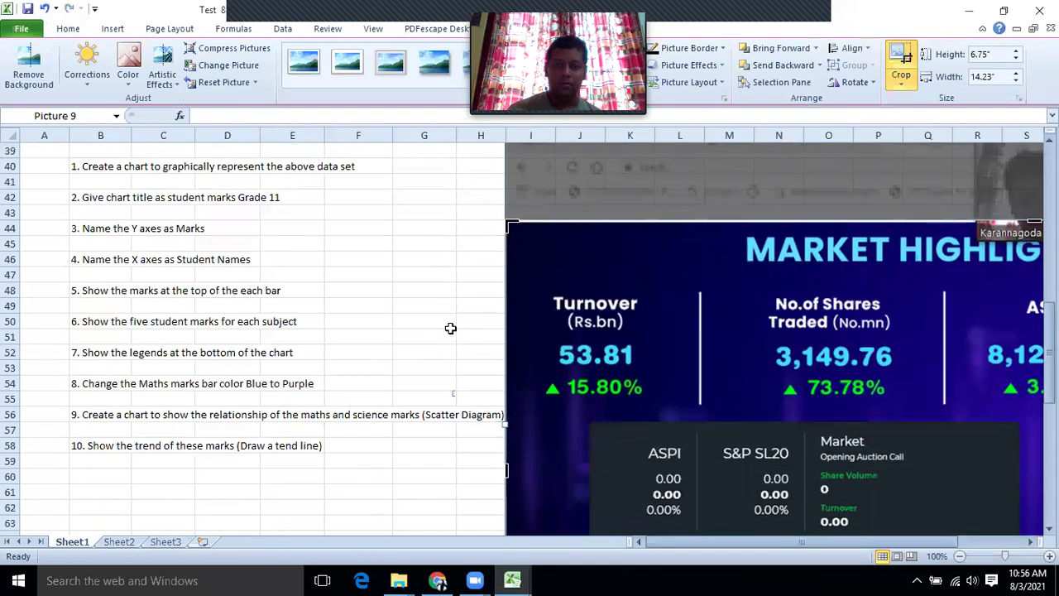
pyautogui.scroll(-3, 450, 329)
pyautogui.scroll(-1, 450, 329)
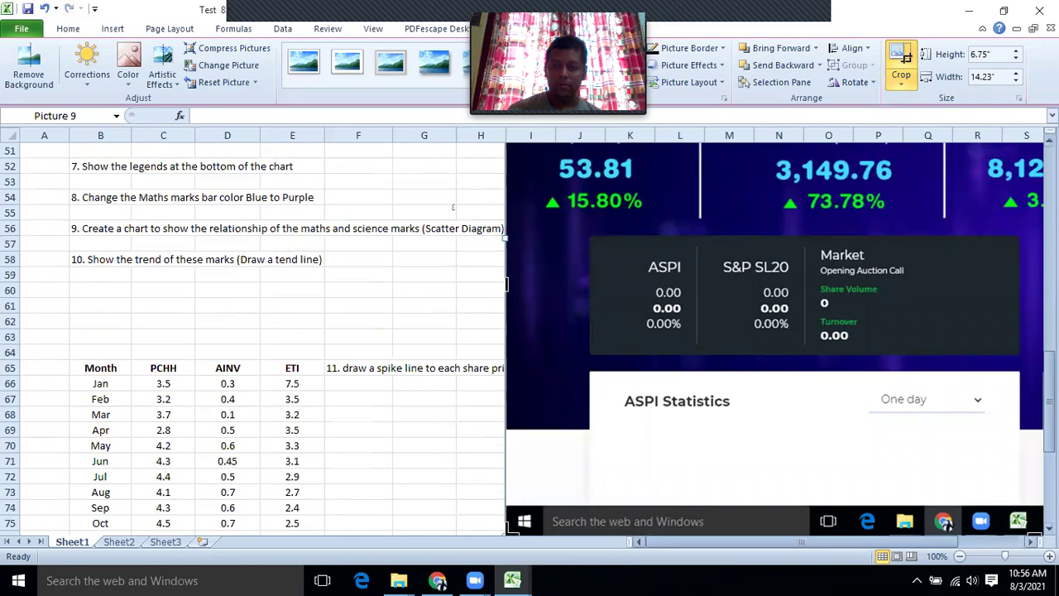
pyautogui.scroll(-1, 1030, 496)
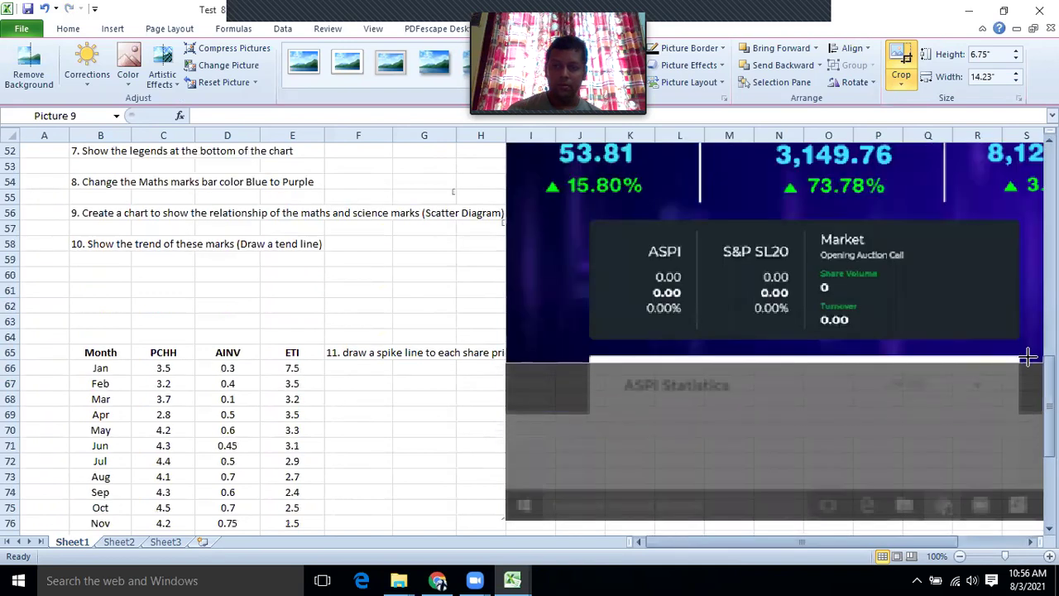
pyautogui.moveTo(1028, 351); pyautogui.dragTo(1028, 350)
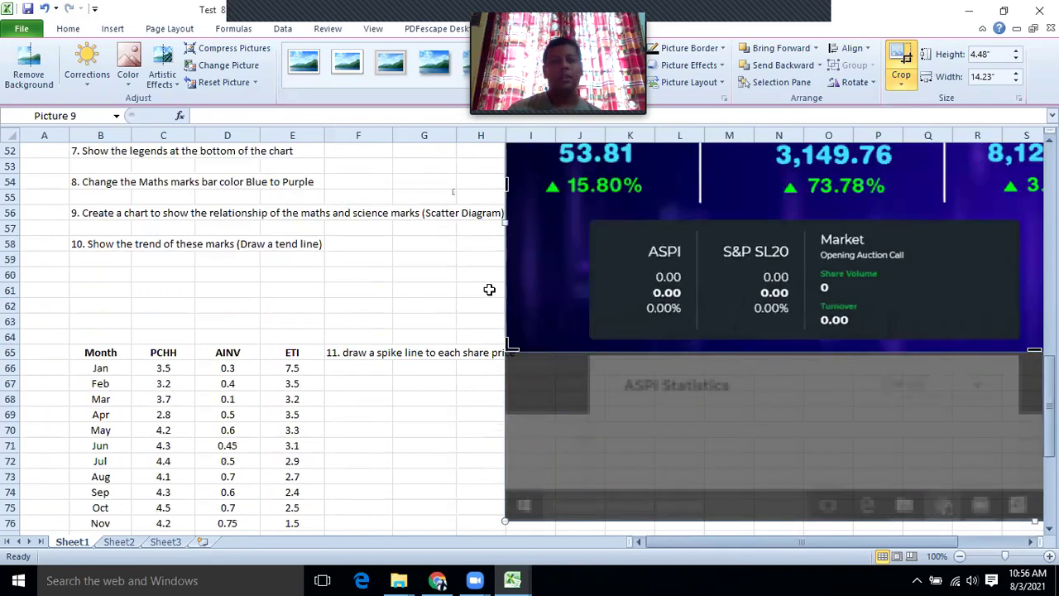
pyautogui.click(481, 287)
# Step: Shrink the cropped screenshot and place it beside the student marks table, starting at cell I34 and reaching about row 42
pyautogui.scroll(3, 728, 437)
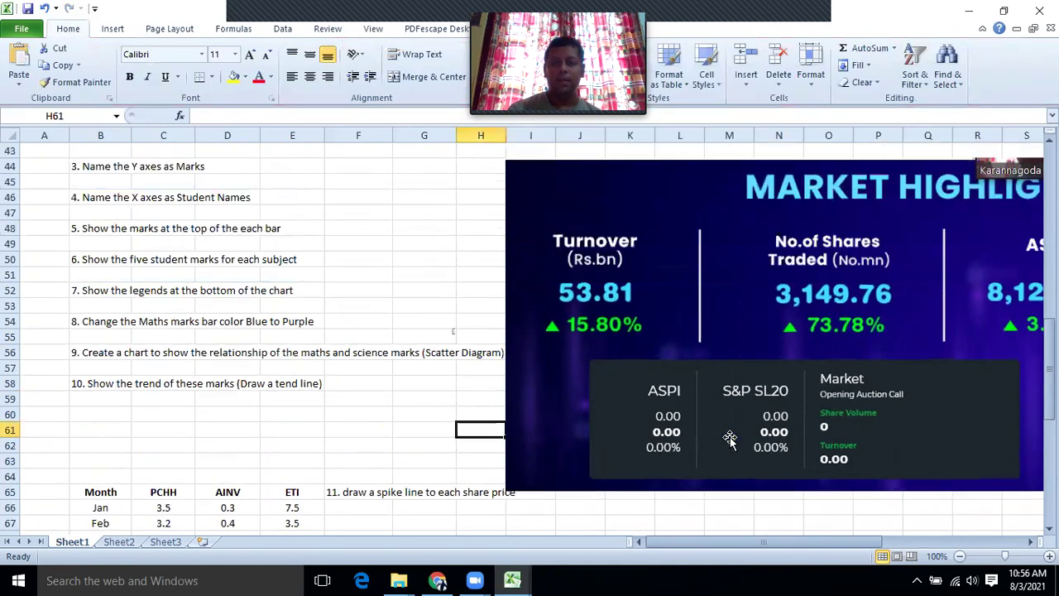
pyautogui.click(549, 313)
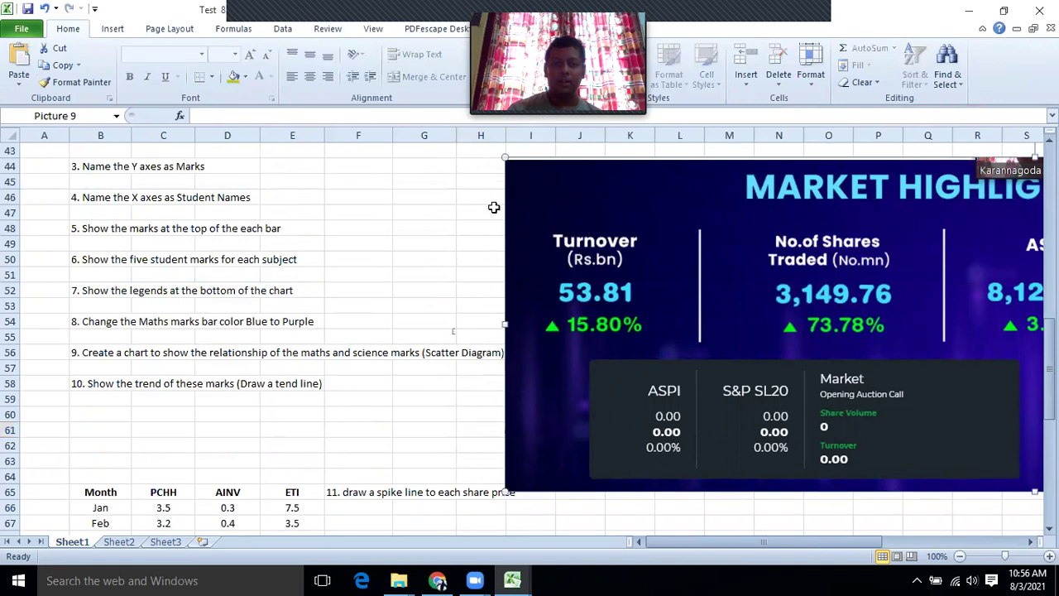
pyautogui.moveTo(505, 157); pyautogui.dragTo(812, 257)
pyautogui.moveTo(882, 294); pyautogui.dragTo(613, 199)
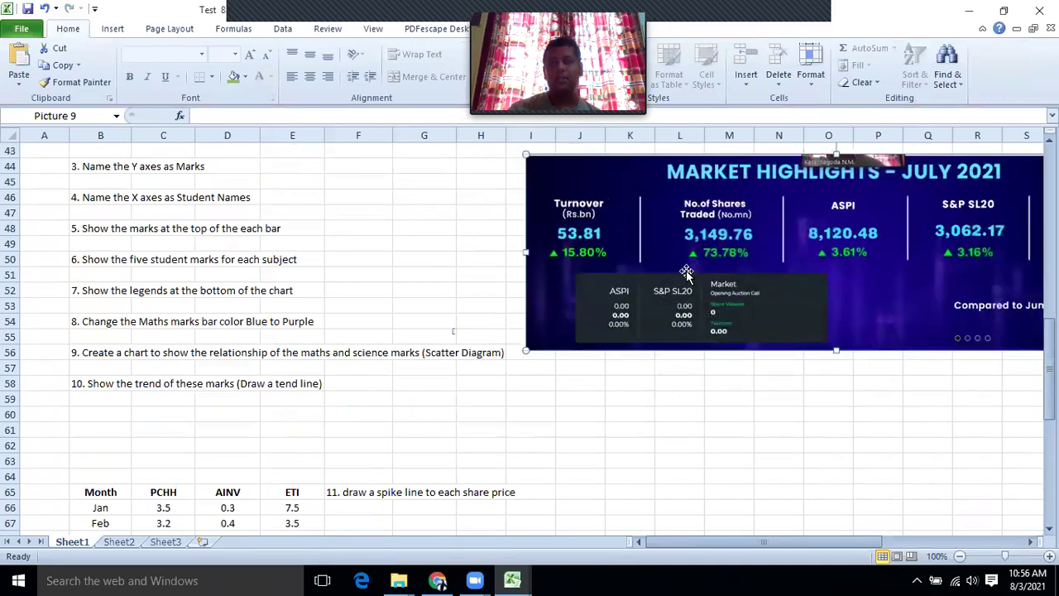
pyautogui.moveTo(660, 245); pyautogui.dragTo(621, 236)
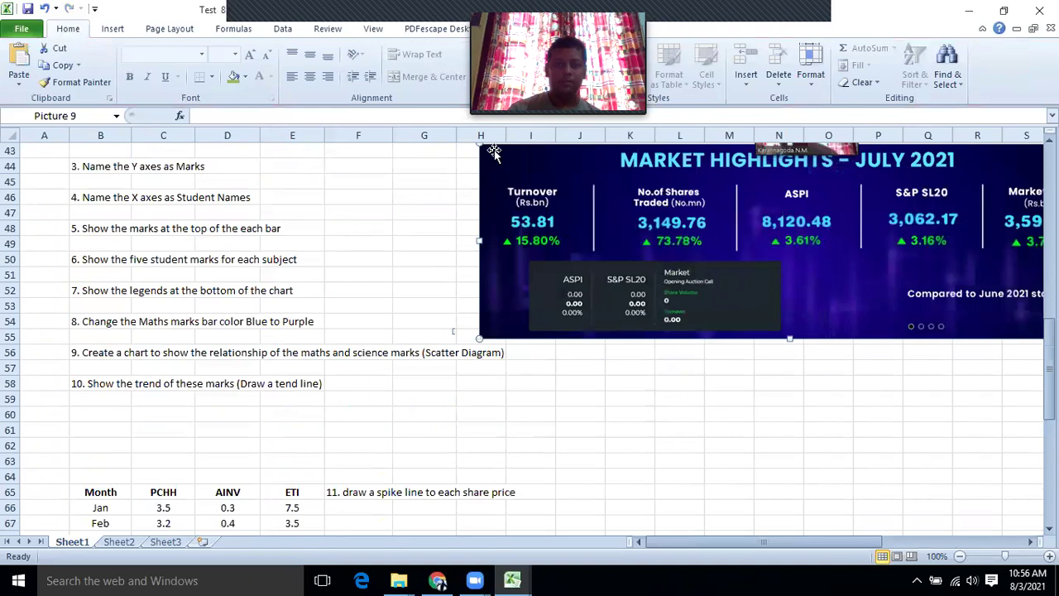
pyautogui.moveTo(494, 168); pyautogui.dragTo(497, 182)
pyautogui.moveTo(546, 205); pyautogui.dragTo(579, 237)
pyautogui.scroll(4, 579, 237)
pyautogui.scroll(1, 670, 385)
pyautogui.moveTo(704, 446); pyautogui.dragTo(699, 283)
pyautogui.click(645, 230)
pyautogui.moveTo(631, 226); pyautogui.dragTo(761, 226)
pyautogui.scroll(1, 762, 225)
pyautogui.rightClick(761, 228)
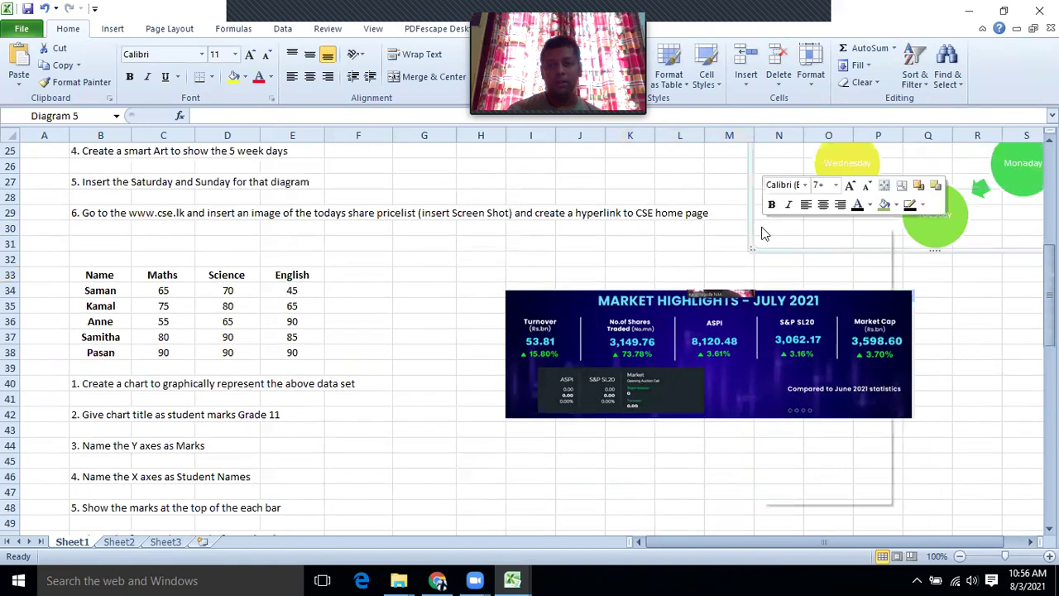
# Step: Merge cells J33 to N33 above the screenshot through the cell formatting options
pyautogui.click(609, 273)
pyautogui.moveTo(602, 274); pyautogui.dragTo(732, 274)
pyautogui.click(679, 274)
pyautogui.moveTo(591, 274); pyautogui.dragTo(755, 275)
pyautogui.rightClick(756, 275)
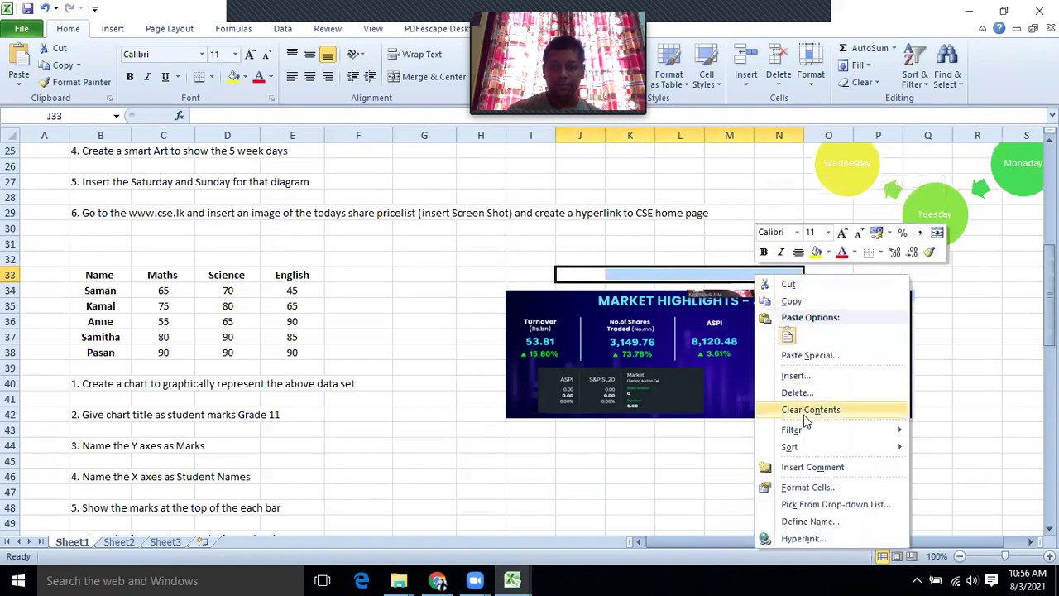
pyautogui.click(801, 488)
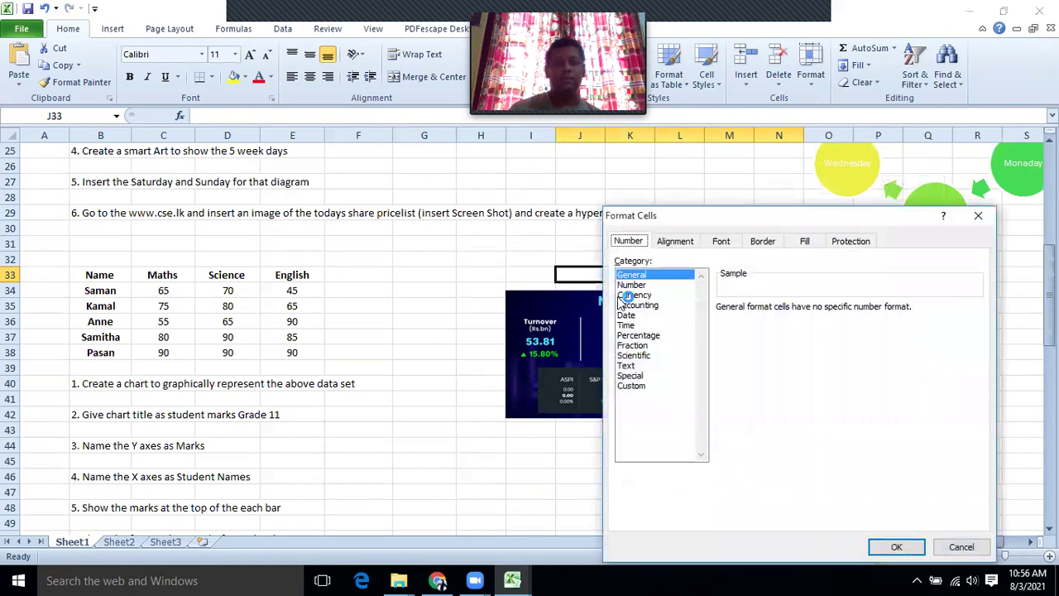
pyautogui.click(670, 241)
pyautogui.click(646, 403)
pyautogui.click(896, 547)
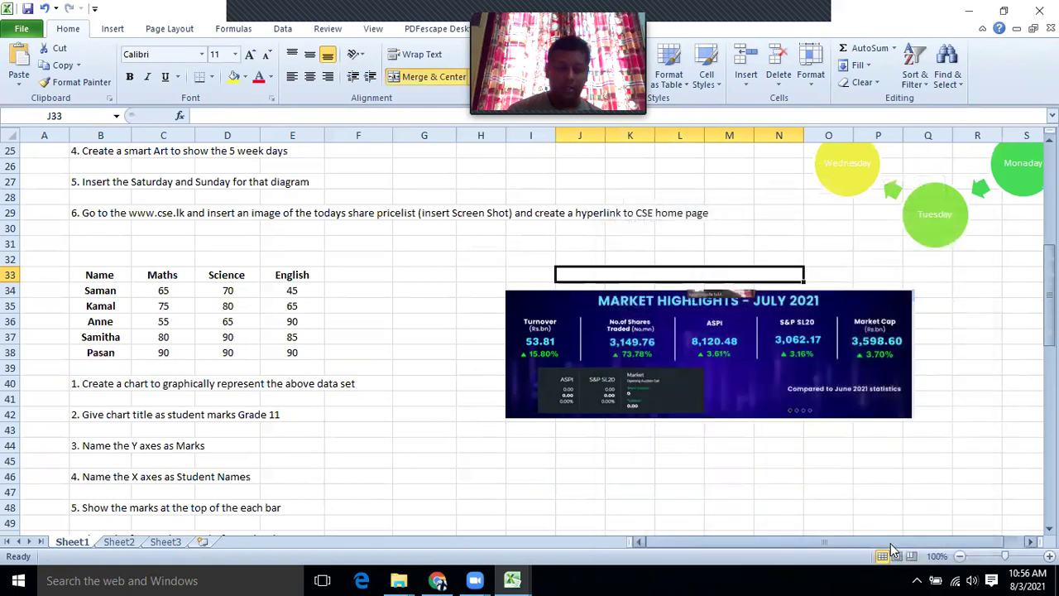
# Step: Enter the title "Todays Share Prices" in merged cell J33 and make it bold and centred
pyautogui.write('Toda')
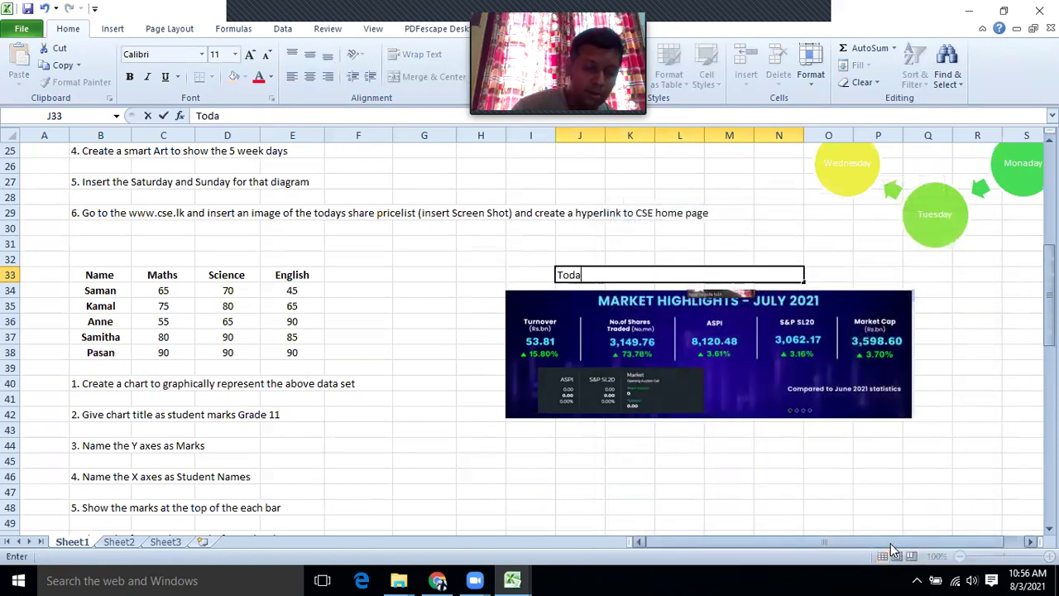
pyautogui.write('ys Share Prices')
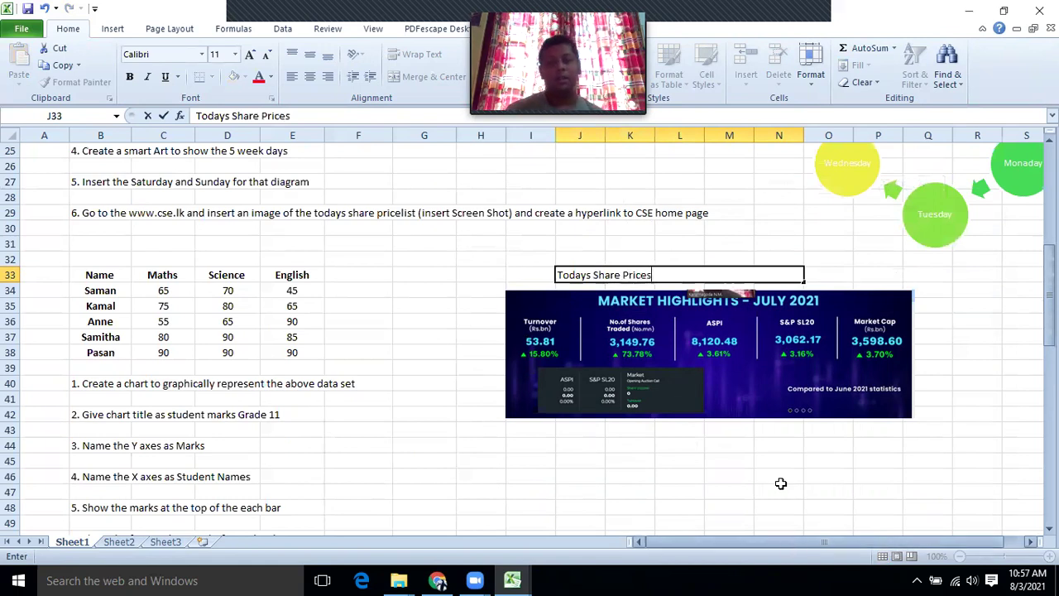
pyautogui.click(728, 445)
pyautogui.click(657, 276)
pyautogui.click(130, 77)
pyautogui.click(310, 76)
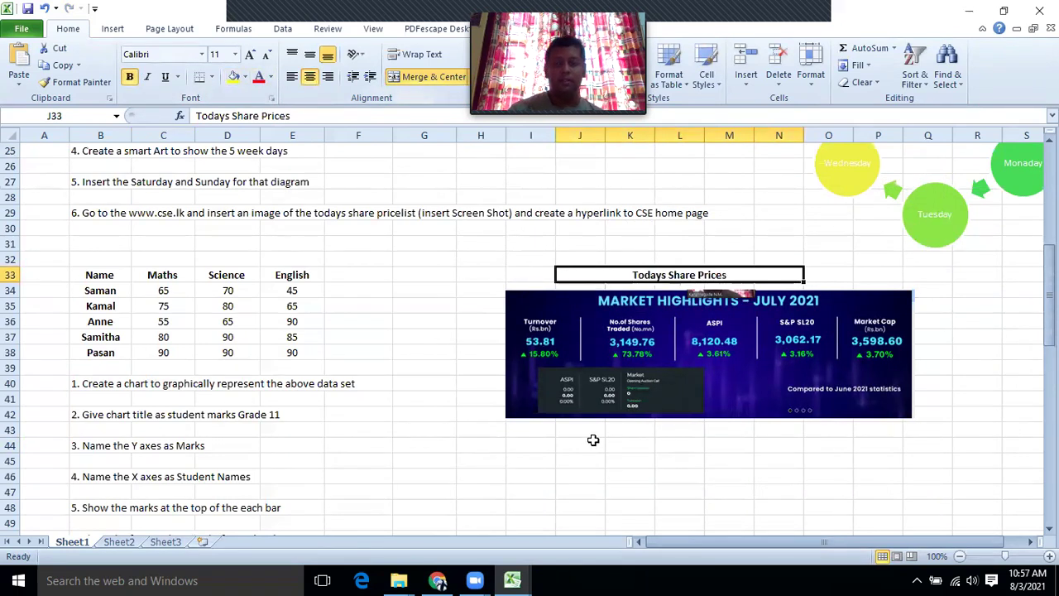
pyautogui.click(629, 491)
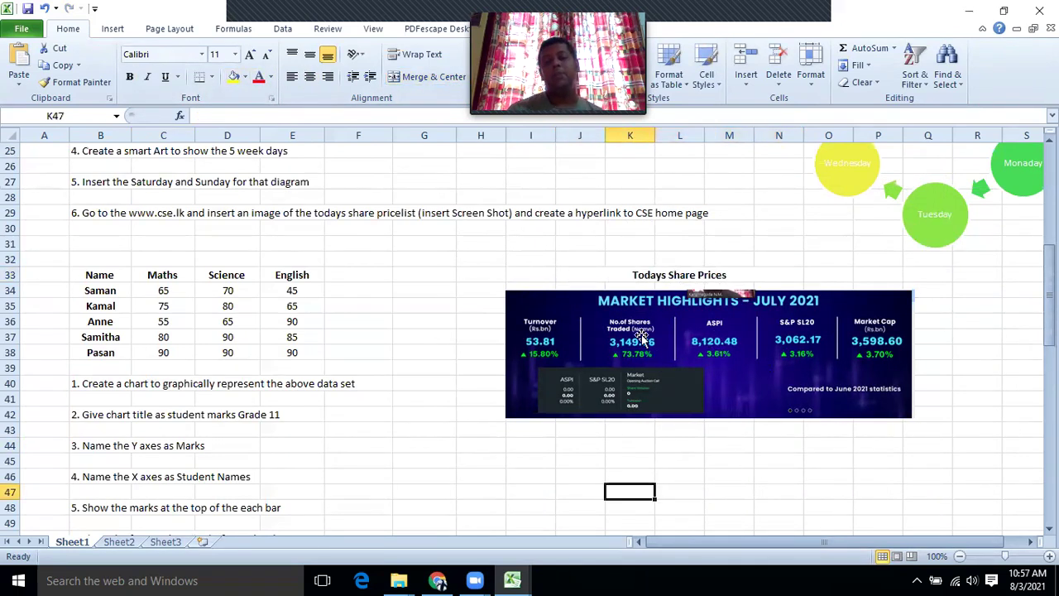
# Step: Start inserting a hyperlink on the Market Highlights picture and list the browsed pages as possible link targets
pyautogui.click(538, 333)
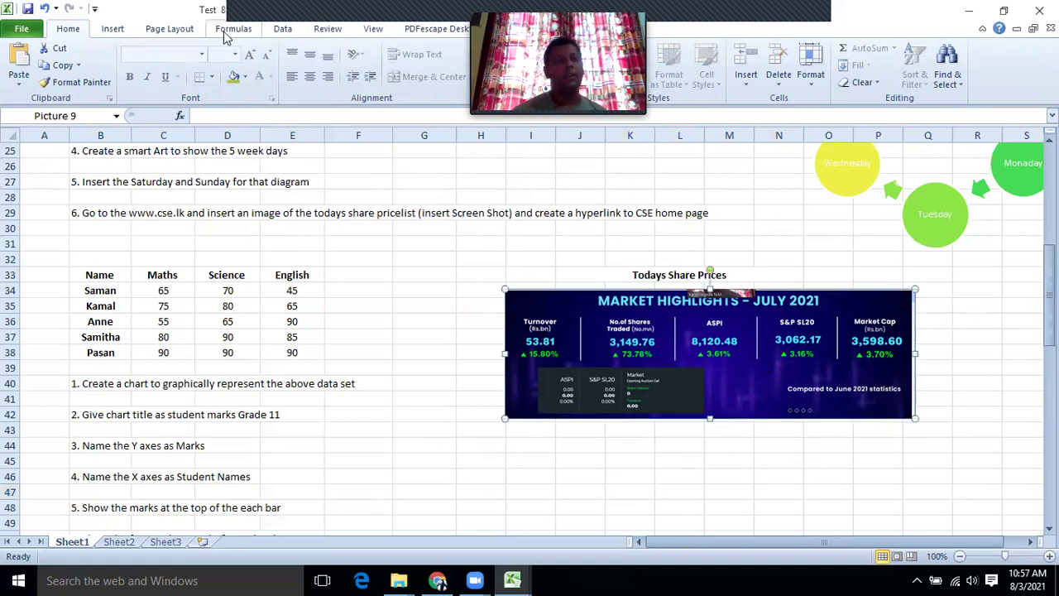
pyautogui.click(113, 29)
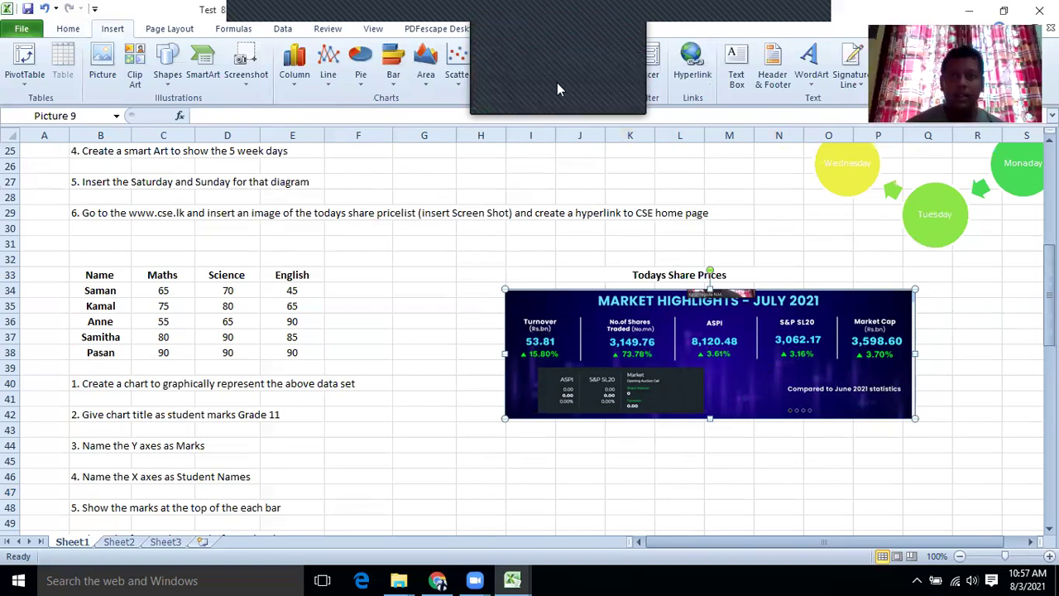
pyautogui.click(693, 76)
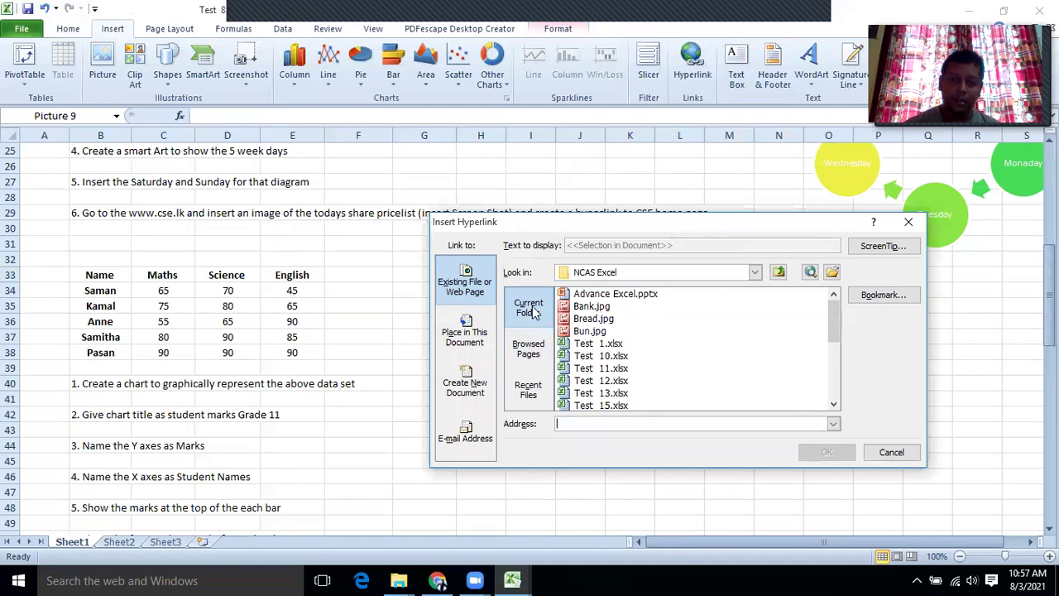
pyautogui.click(531, 353)
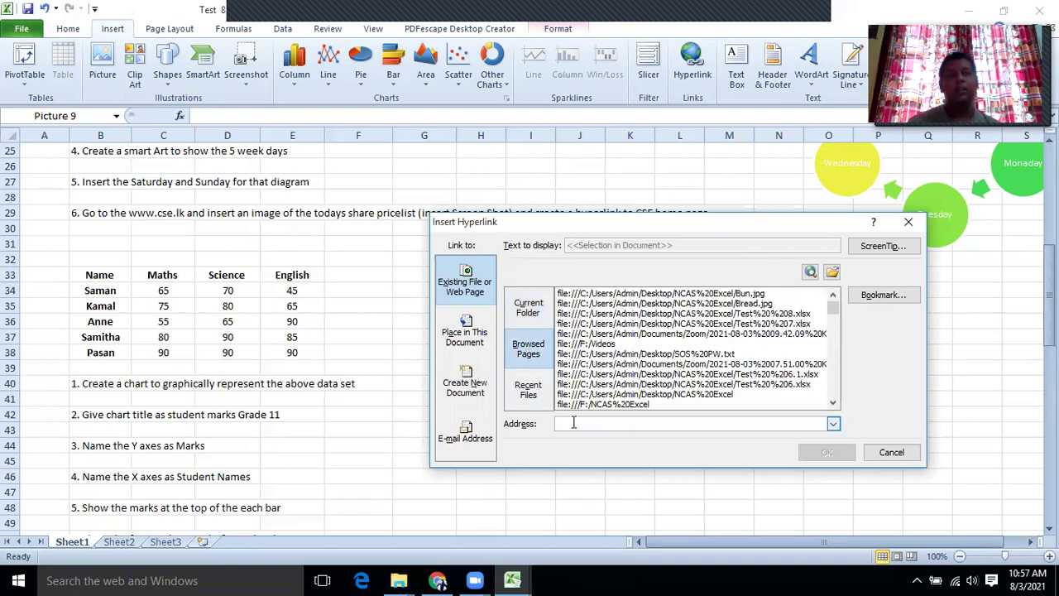
pyautogui.click(437, 580)
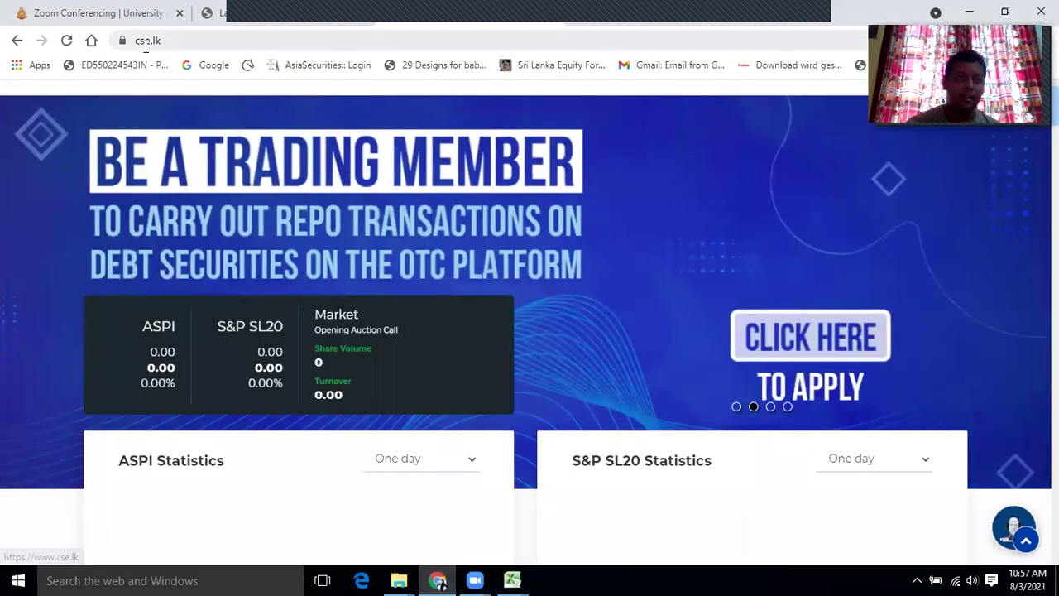
pyautogui.click(145, 47)
pyautogui.rightClick(145, 47)
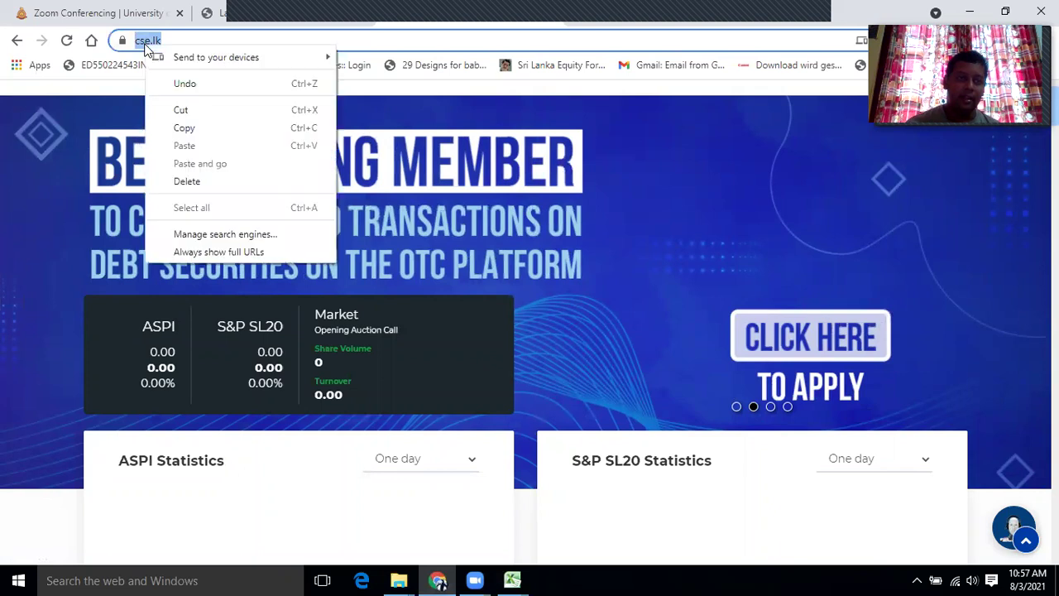
pyautogui.click(182, 125)
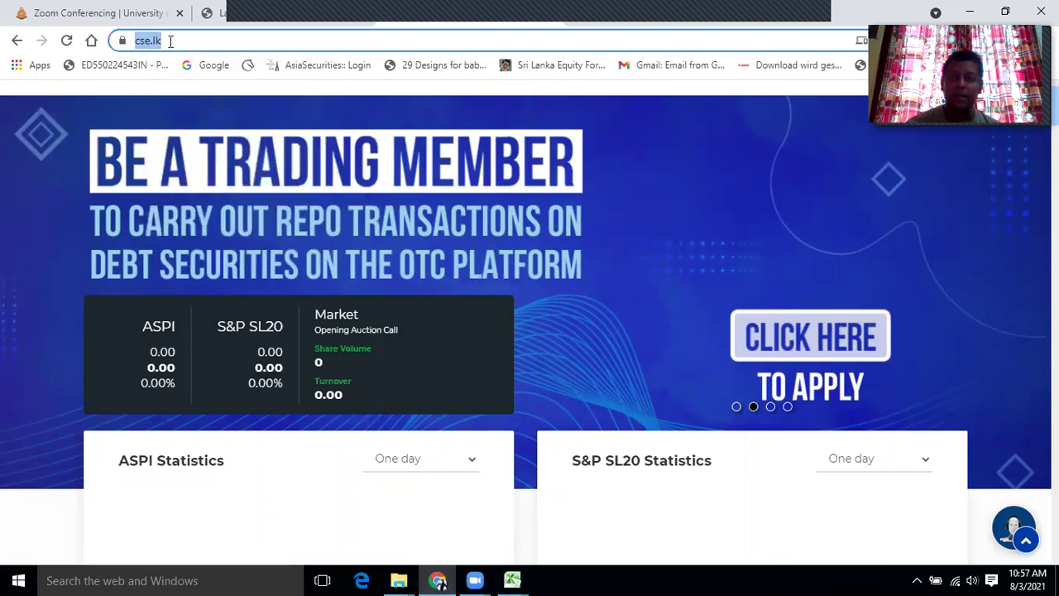
pyautogui.moveTo(513, 580)
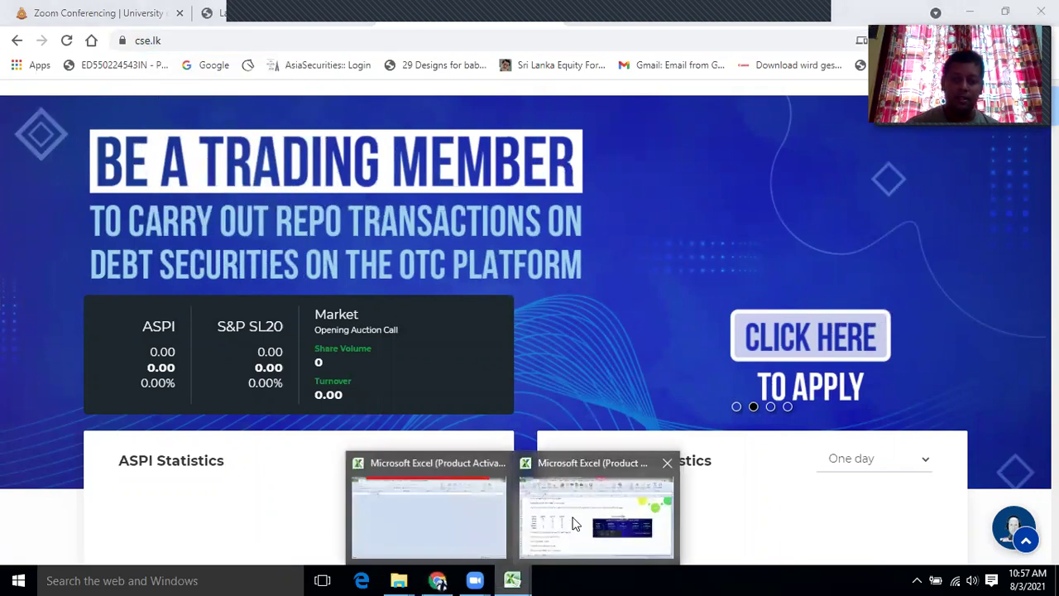
pyautogui.click(574, 529)
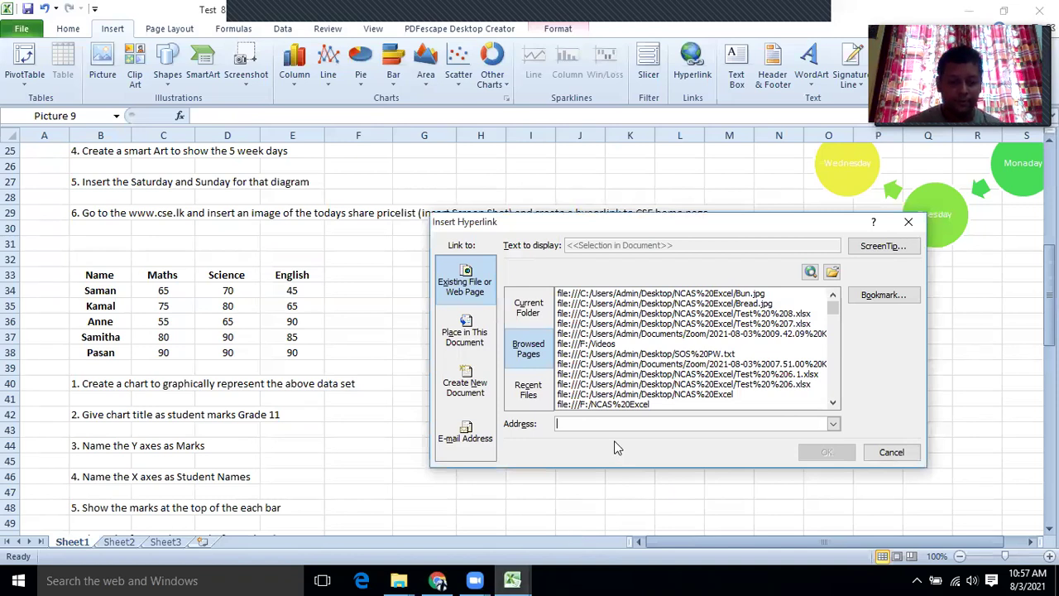
pyautogui.hotkey('ctrl', 'v')
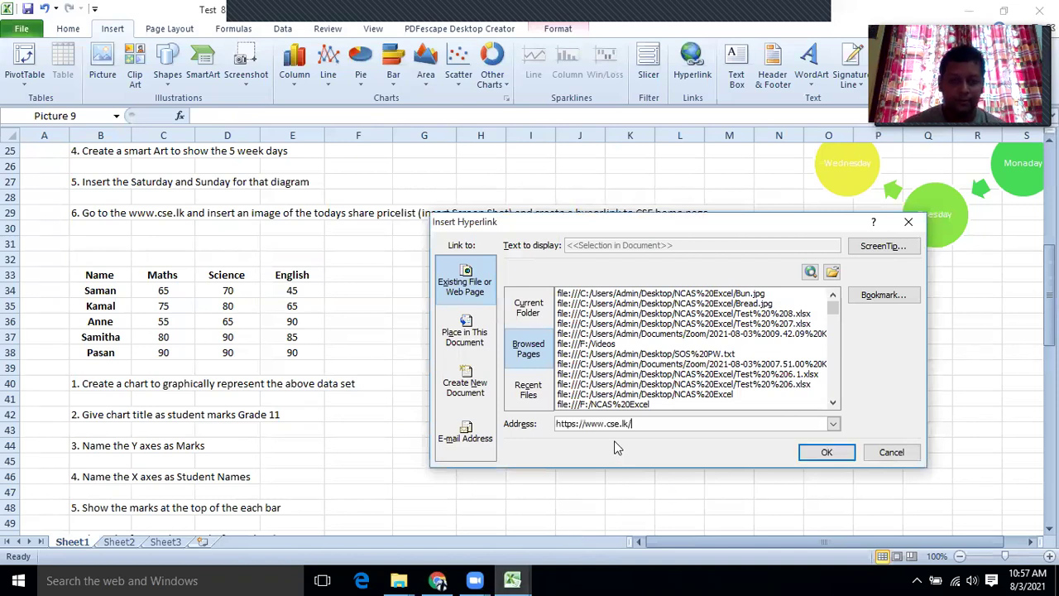
pyautogui.click(823, 452)
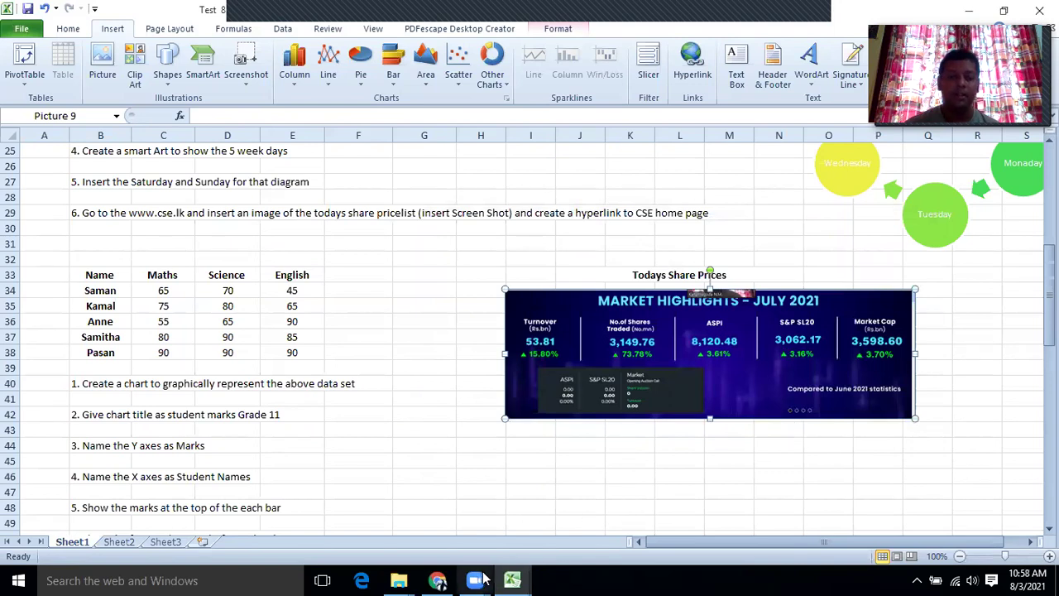
# Step: Switch to Chrome, close the open CSE page and minimize the browser to return to the worksheet
pyautogui.click(437, 579)
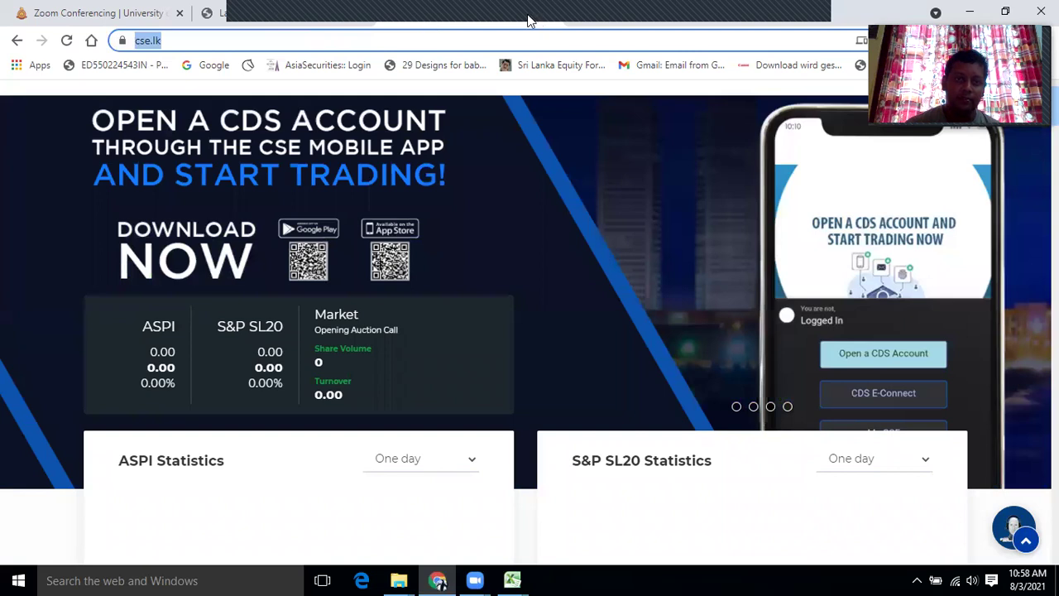
pyautogui.click(244, 17)
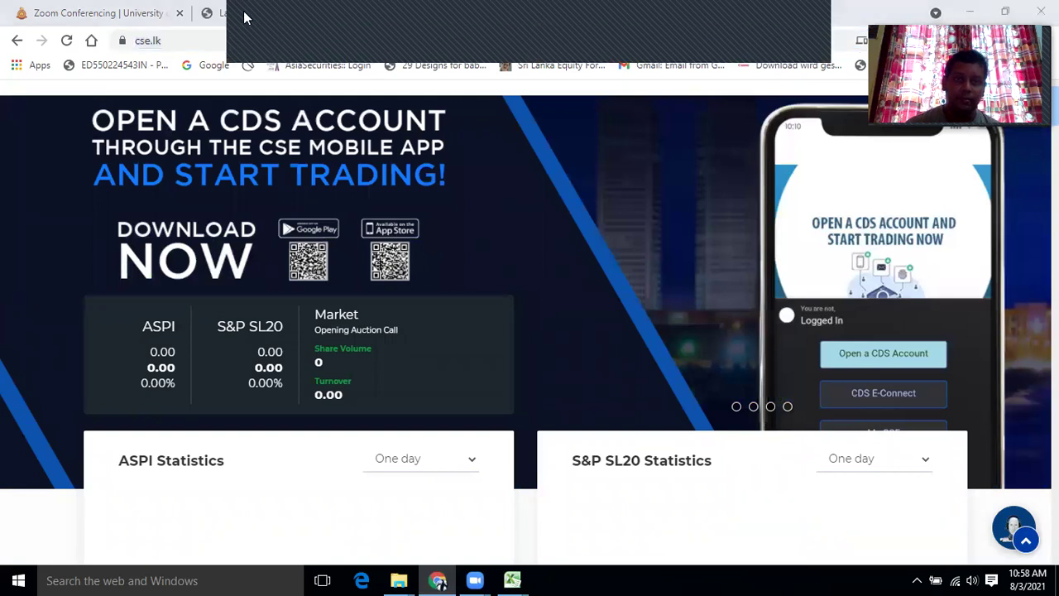
pyautogui.click(550, 14)
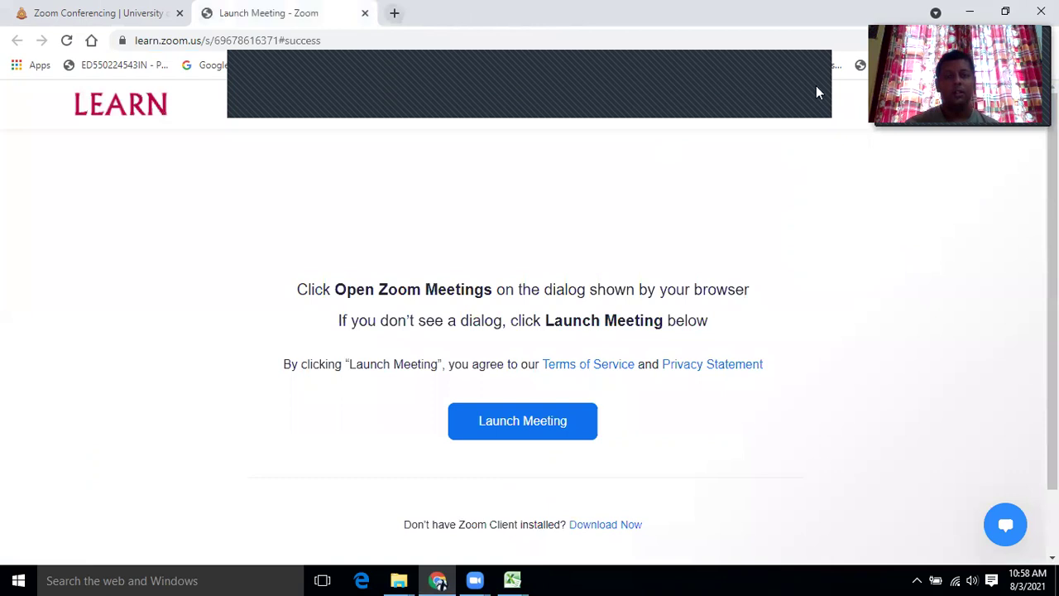
pyautogui.click(970, 11)
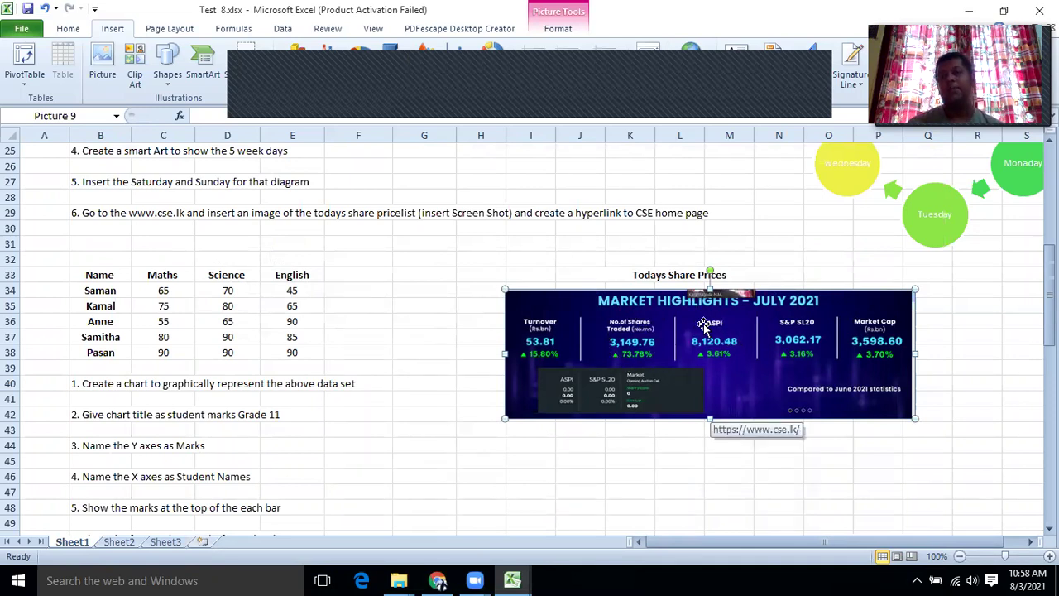
# Step: Deselect the picture, test its hyperlink to the CSE home page, and close the opened page to return to the worksheet
pyautogui.click(964, 492)
pyautogui.click(1026, 400)
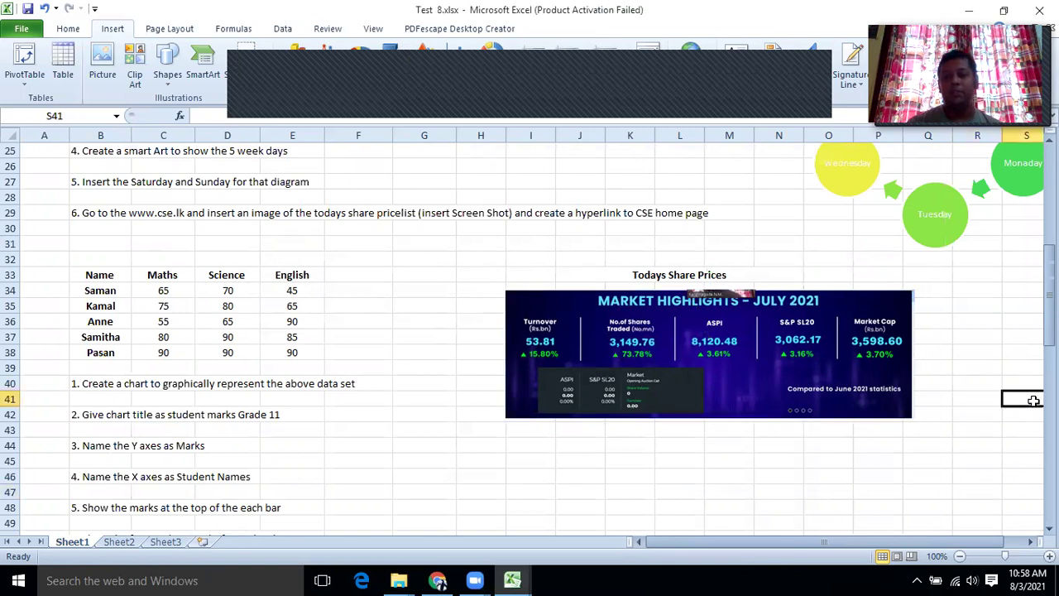
pyautogui.click(723, 341)
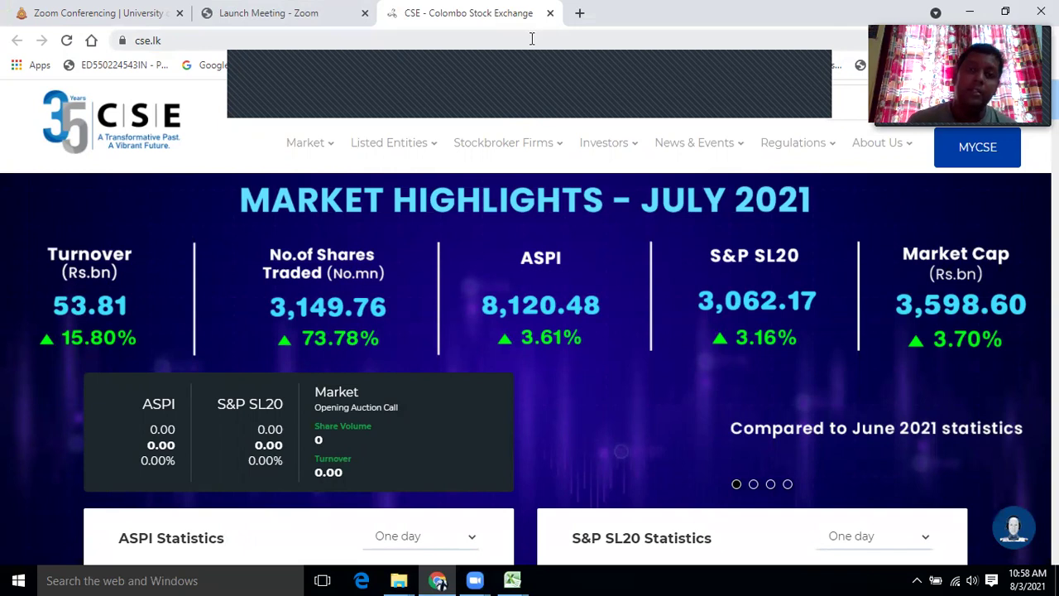
pyautogui.click(548, 13)
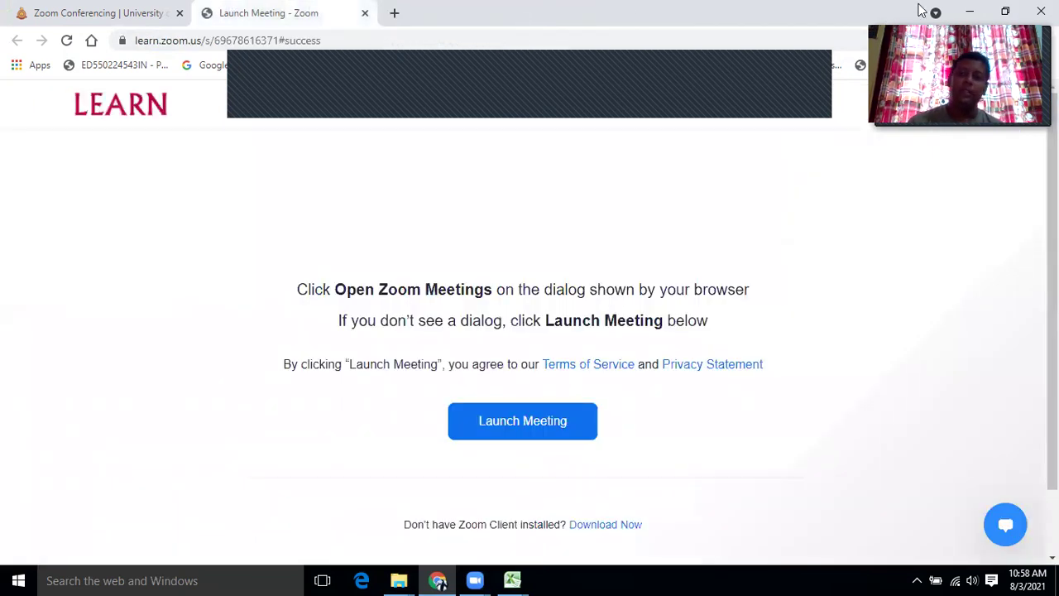
pyautogui.click(970, 10)
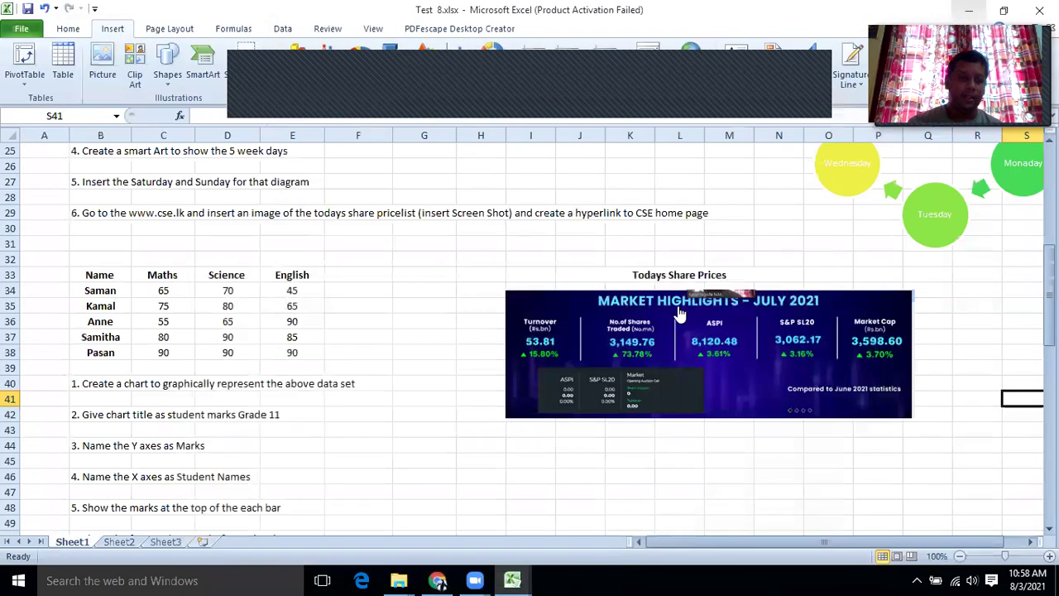
# Step: Insert a 2-D clustered column chart from the student marks table in B33:E38
pyautogui.scroll(-2, 367, 339)
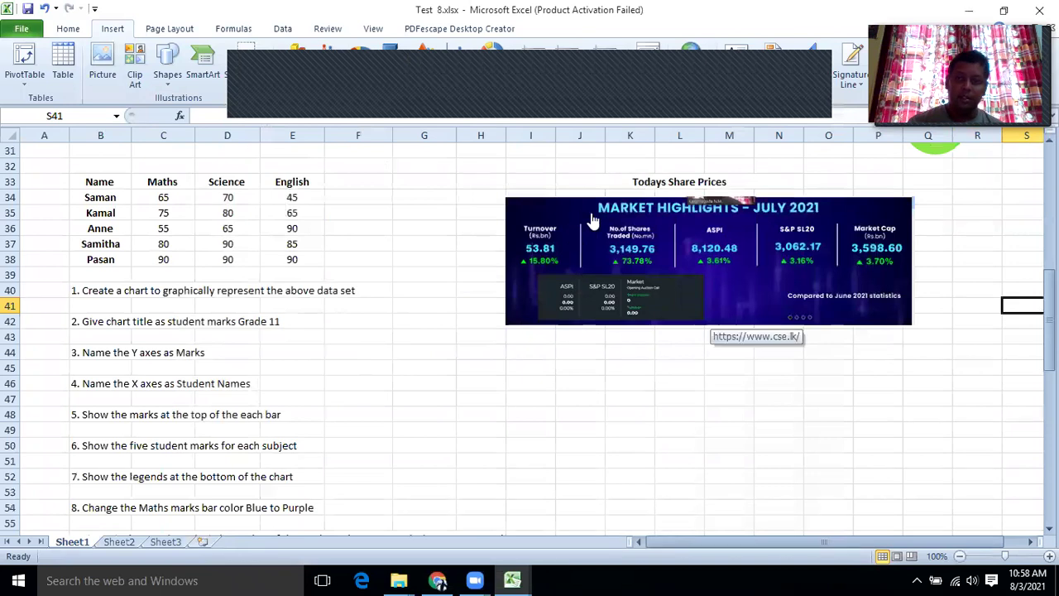
pyautogui.scroll(-2, 553, 282)
pyautogui.scroll(2, 553, 282)
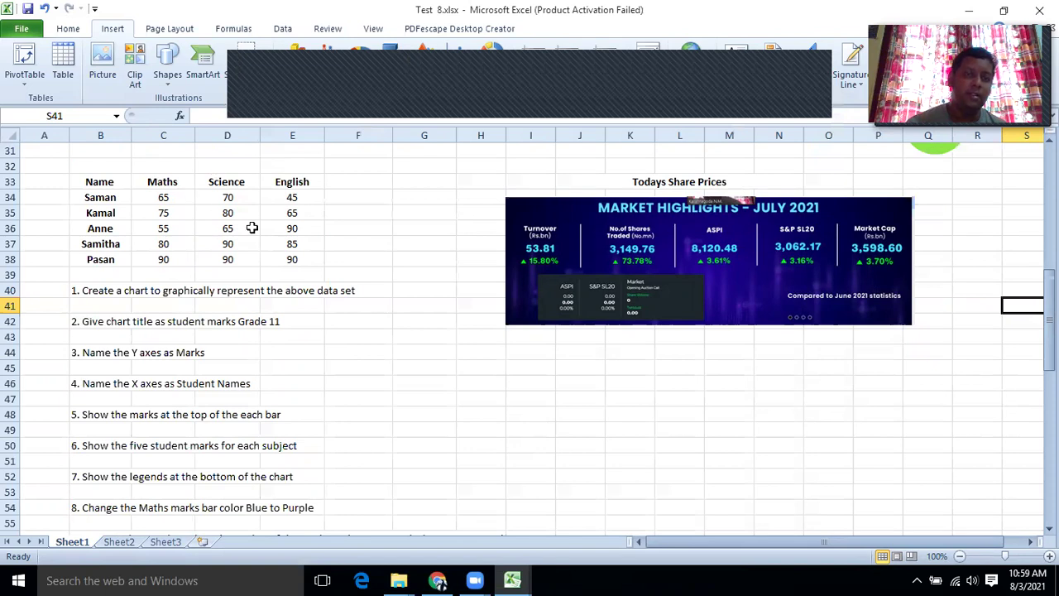
pyautogui.moveTo(99, 186); pyautogui.dragTo(298, 259)
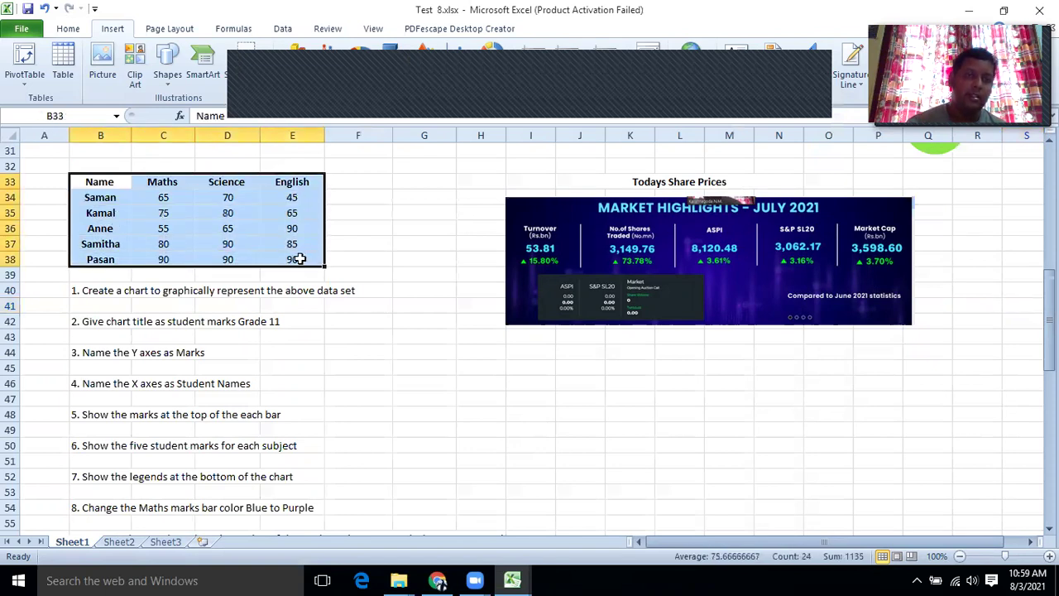
pyautogui.click(80, 30)
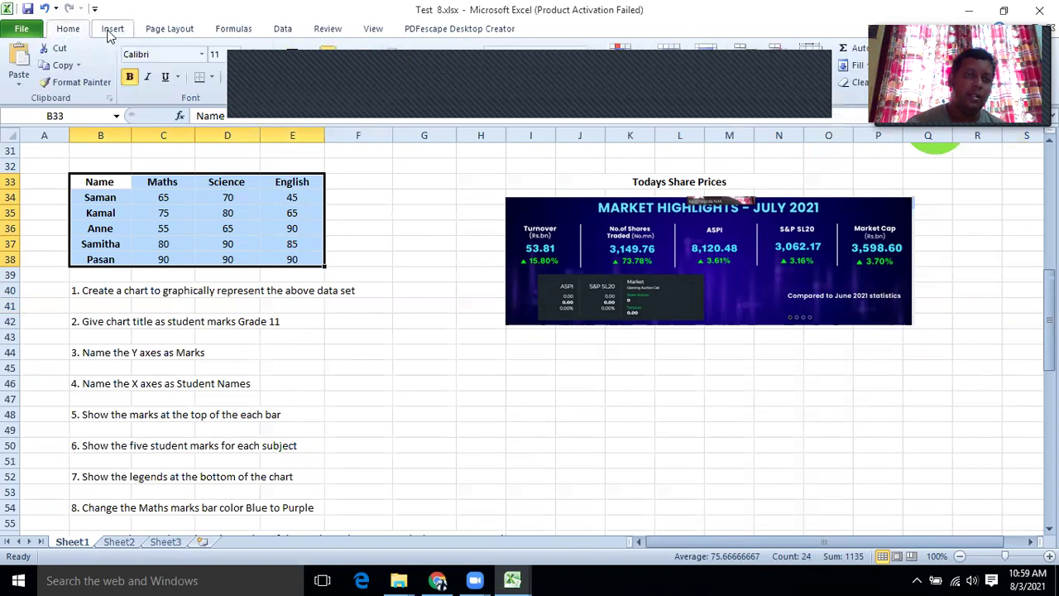
pyautogui.click(112, 30)
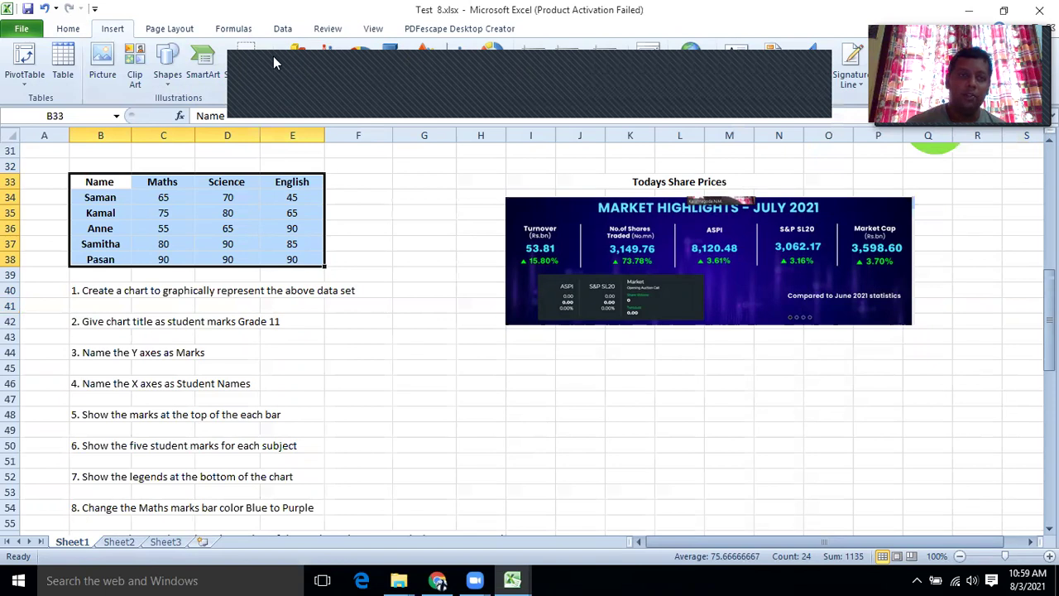
pyautogui.click(241, 58)
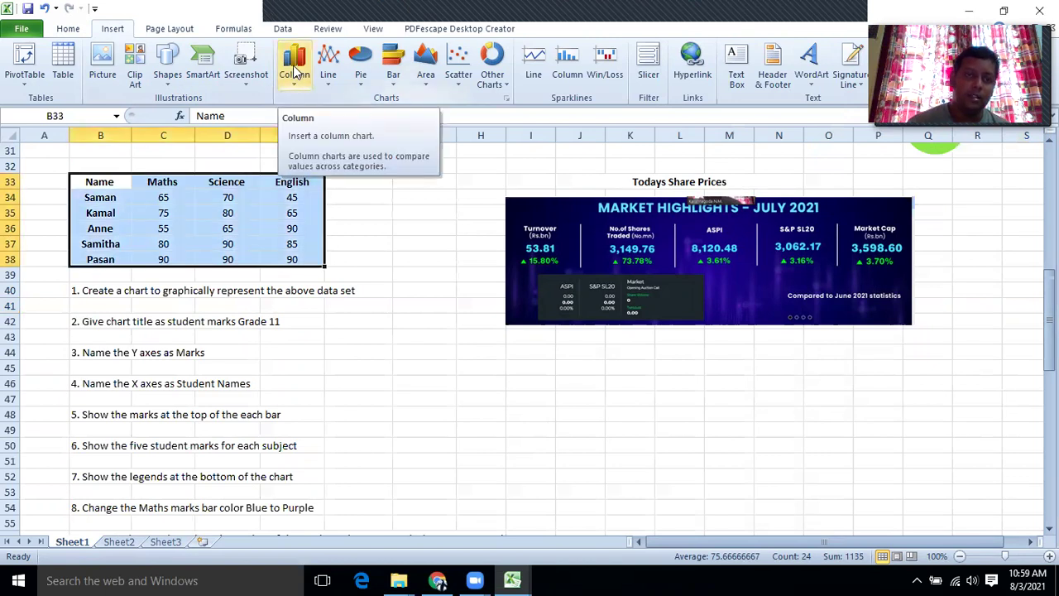
pyautogui.click(295, 72)
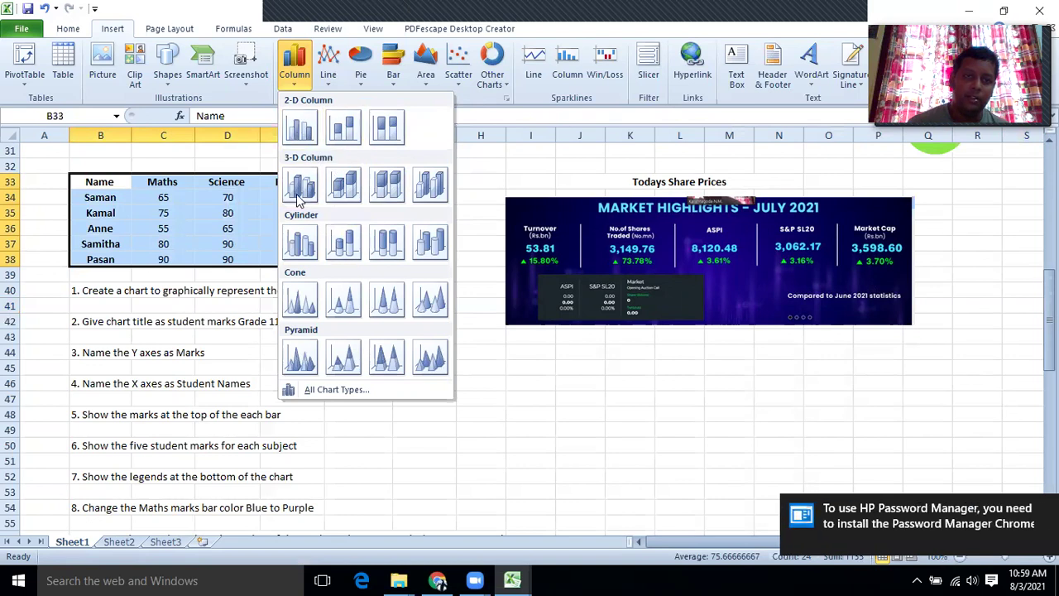
pyautogui.click(307, 128)
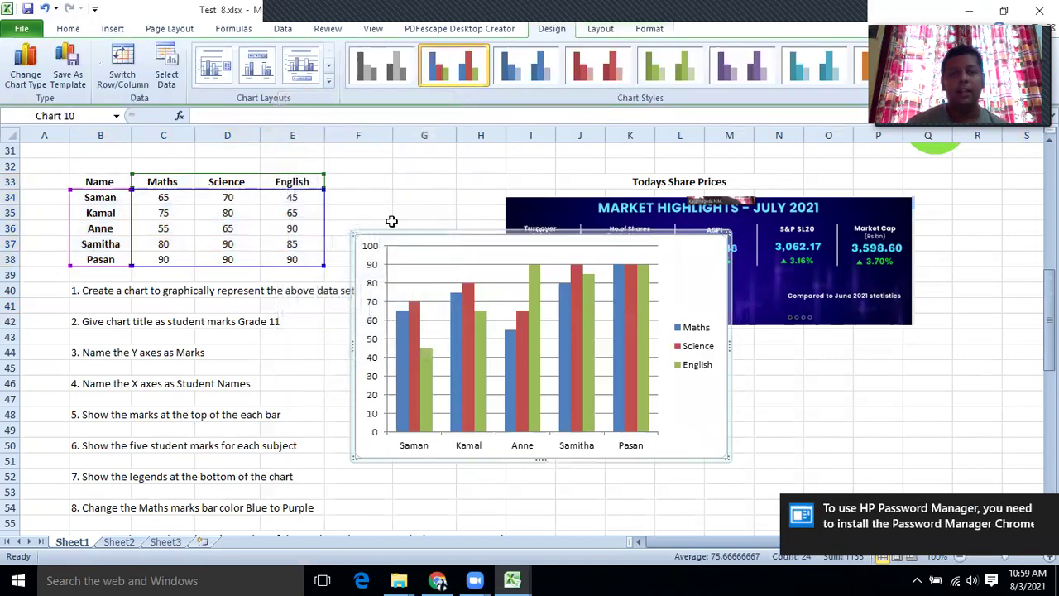
# Step: Move the chart below the Market Highlights picture, starting around cell I44, and enlarge it to reach about row 62 and column S
pyautogui.moveTo(514, 332); pyautogui.dragTo(570, 364)
pyautogui.scroll(-3, 612, 264)
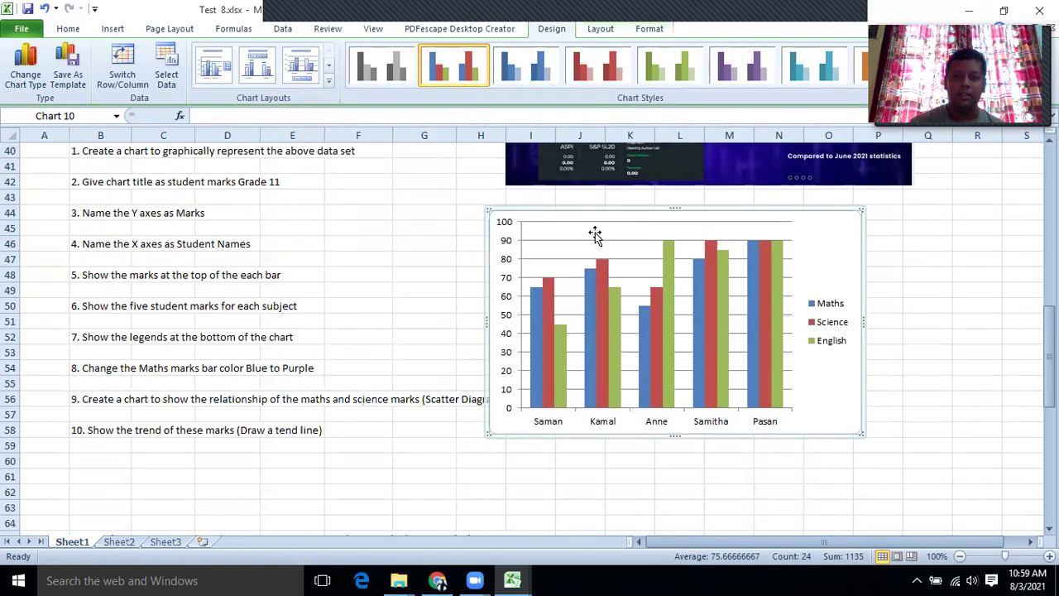
pyautogui.moveTo(579, 213); pyautogui.dragTo(616, 203)
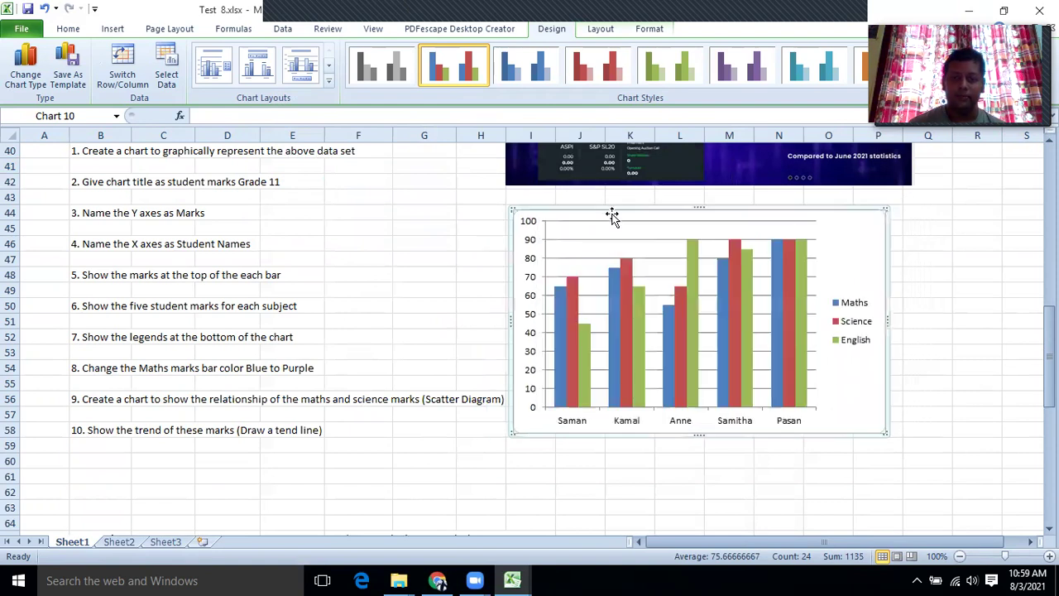
pyautogui.moveTo(885, 436); pyautogui.dragTo(1032, 498)
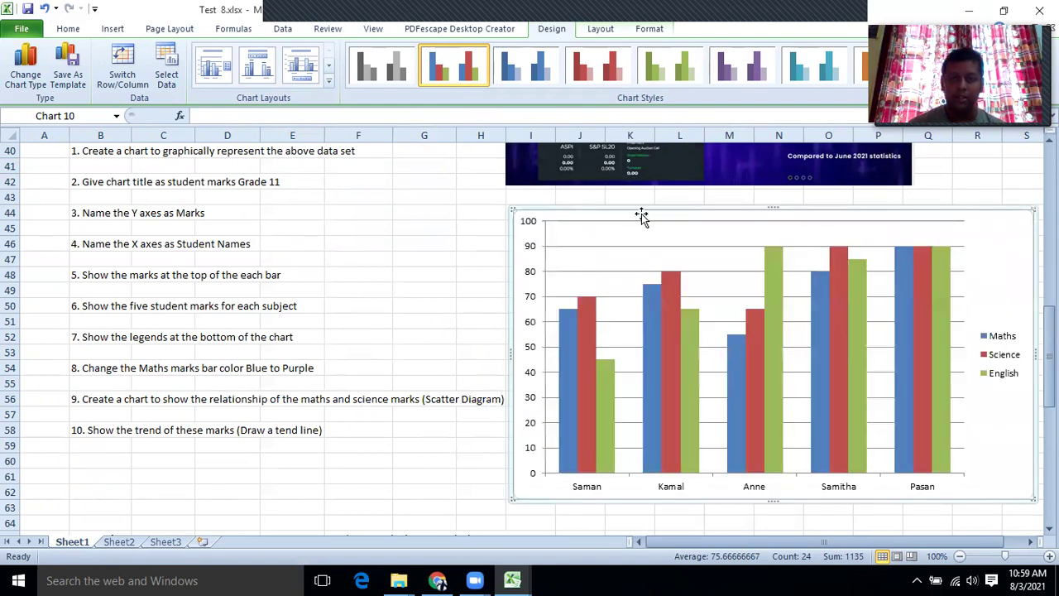
pyautogui.moveTo(624, 208); pyautogui.dragTo(636, 208)
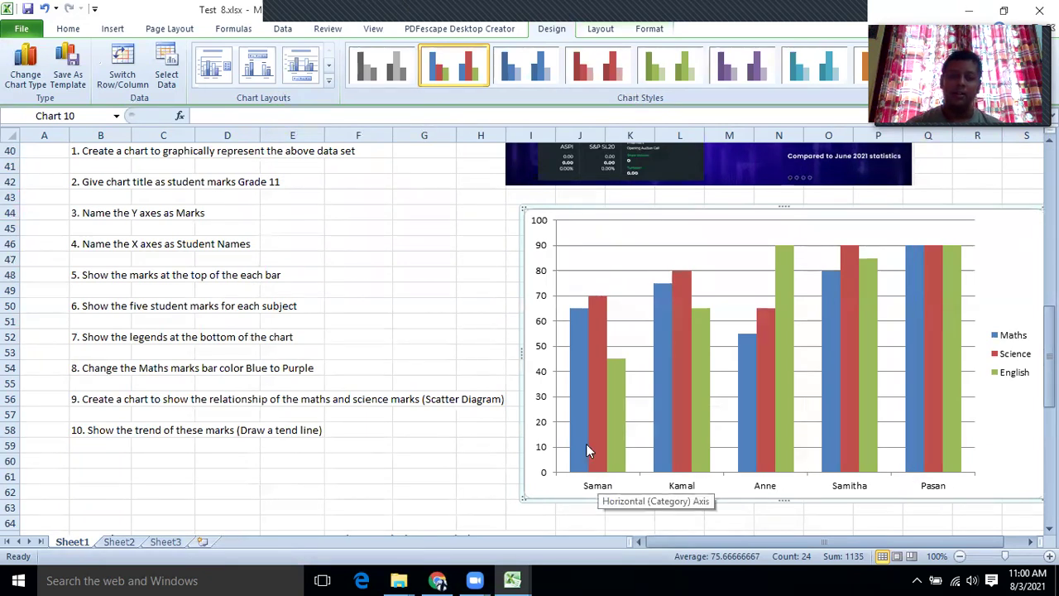
# Step: Add a title above the column chart reading "Student Marks Grade 11"
pyautogui.moveTo(579, 428)
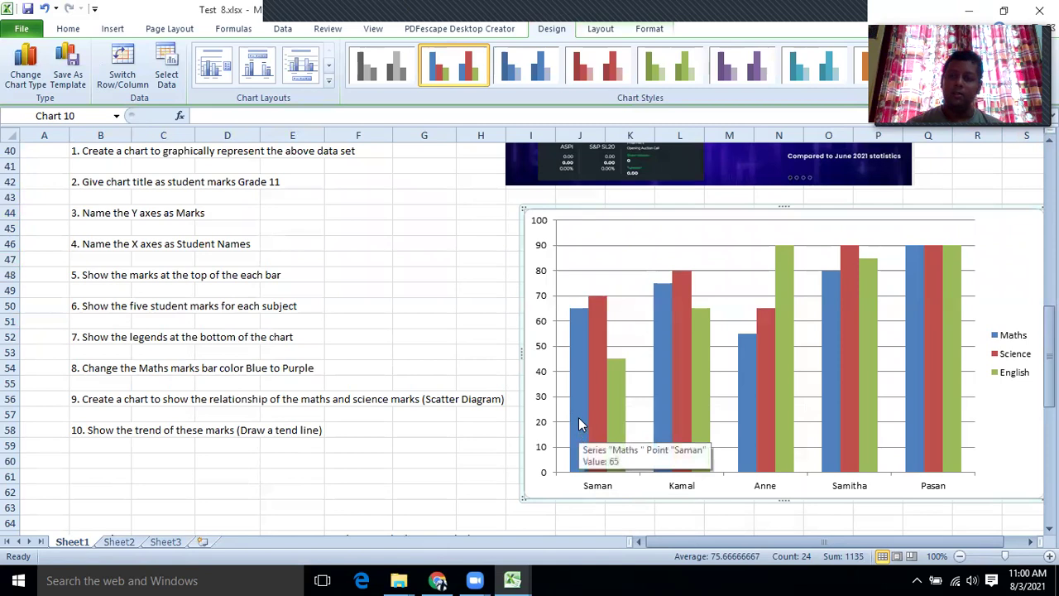
pyautogui.moveTo(598, 446)
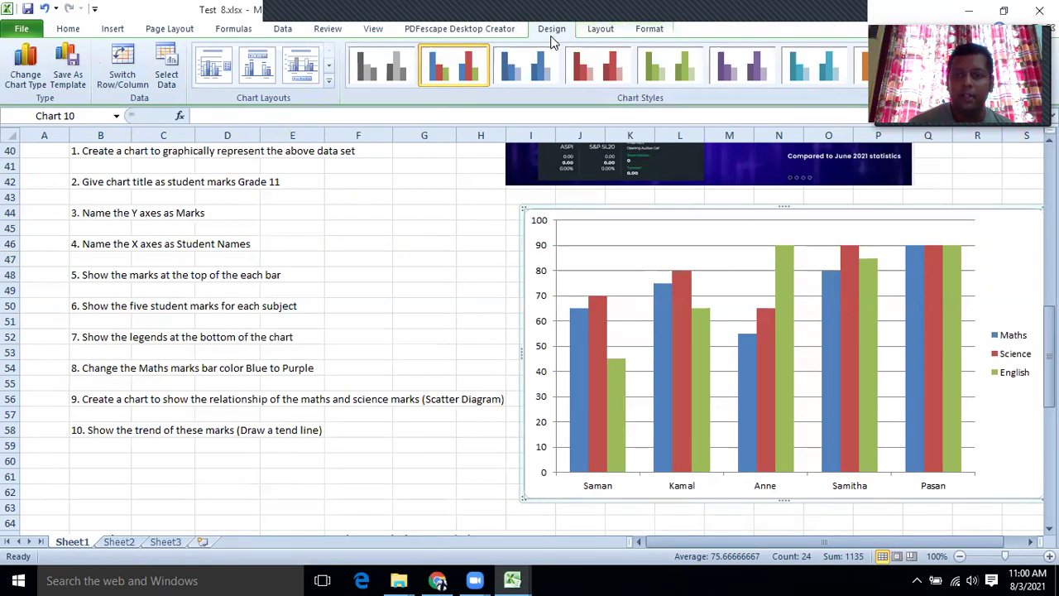
pyautogui.click(599, 29)
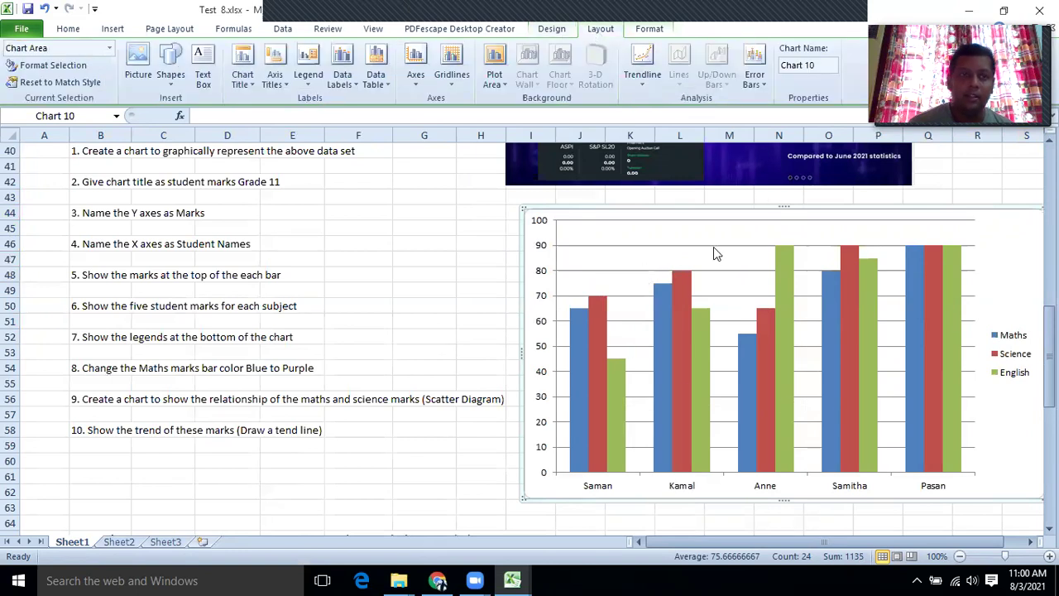
pyautogui.click(250, 81)
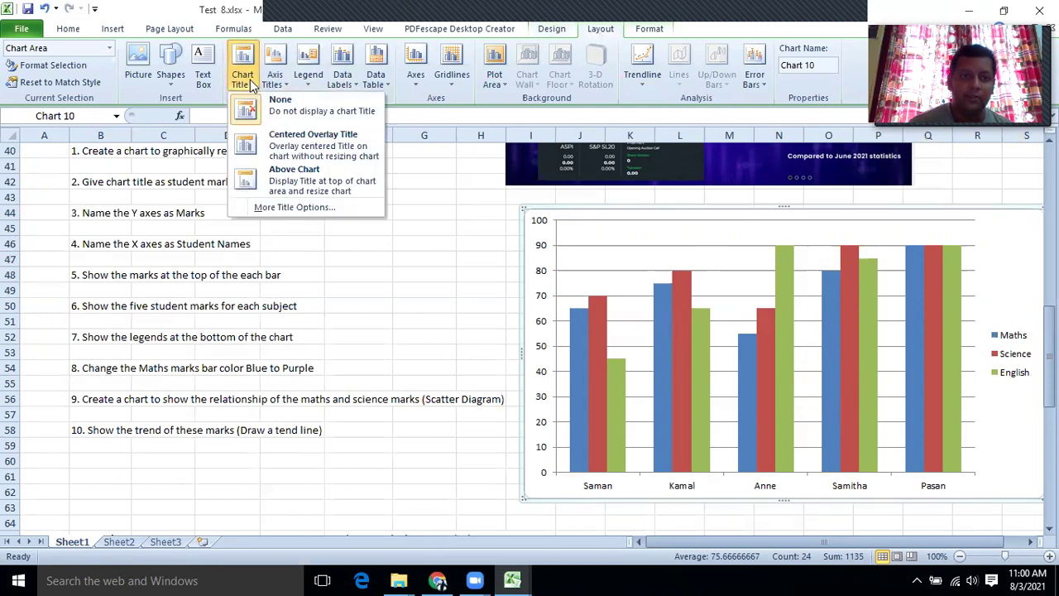
pyautogui.click(291, 183)
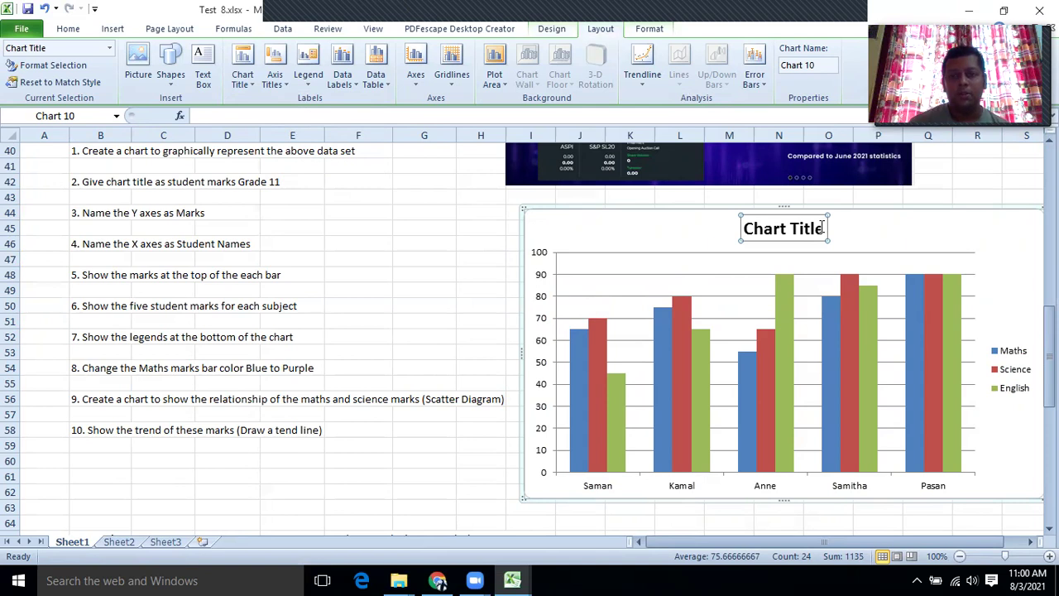
pyautogui.moveTo(823, 228); pyautogui.dragTo(734, 230)
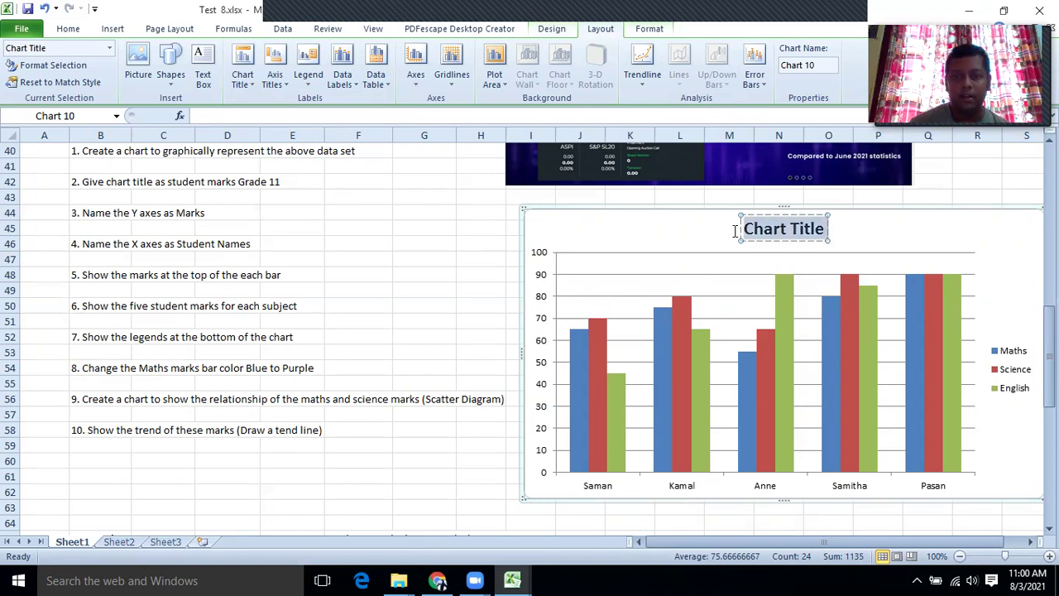
pyautogui.write('Stud')
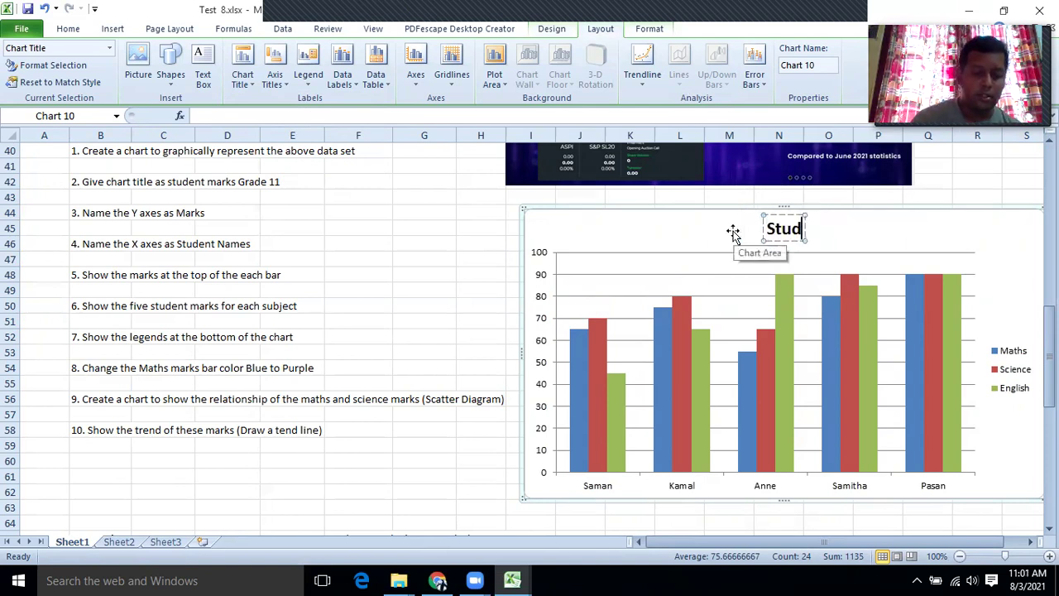
pyautogui.write('ent Mark')
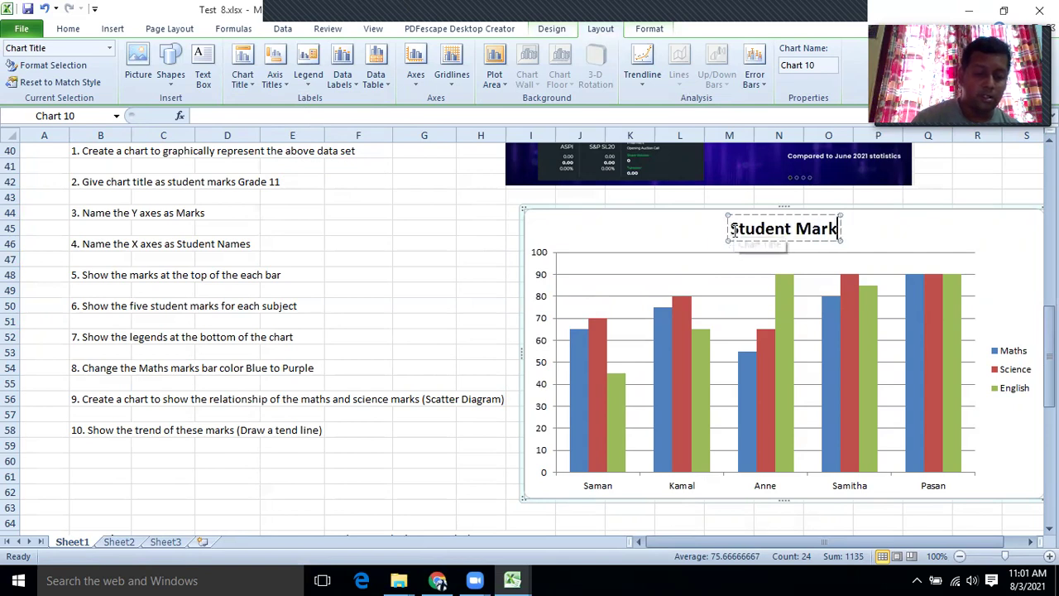
pyautogui.write('s Grade 11')
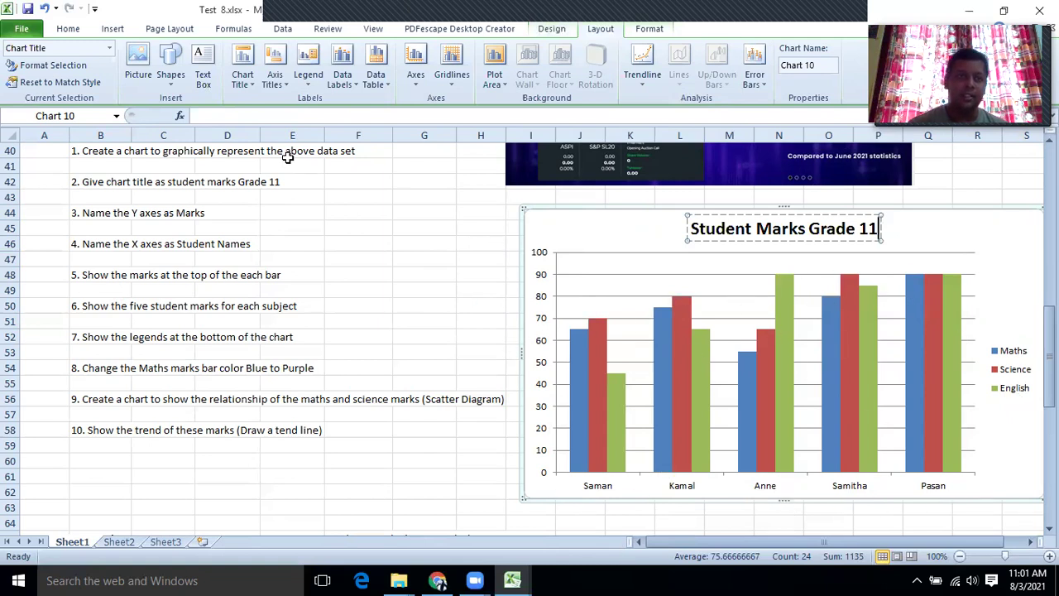
# Step: Add a title below the chart's horizontal axis reading "Student Names"
pyautogui.click(282, 86)
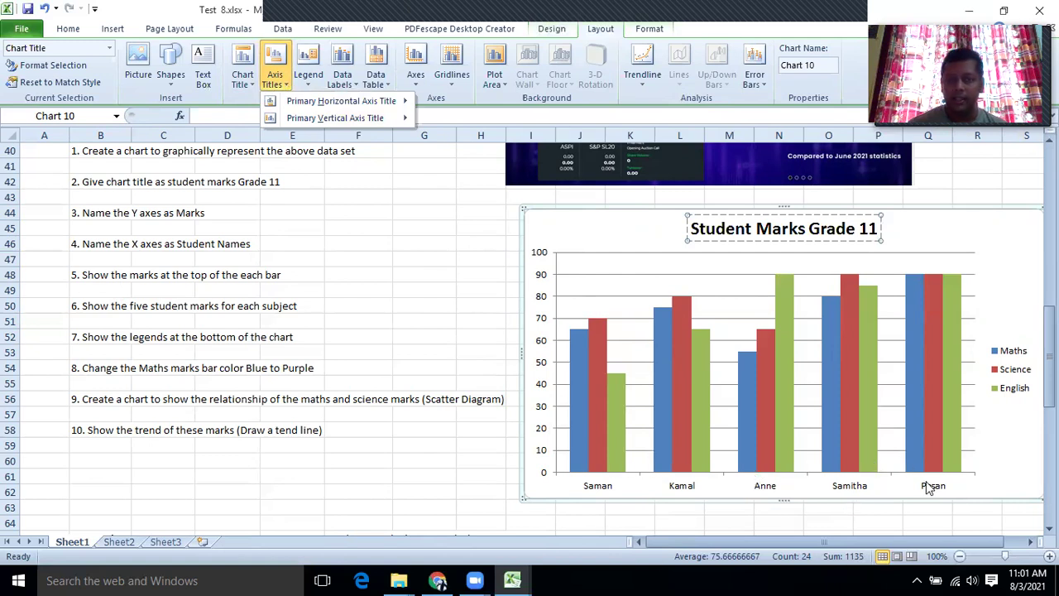
pyautogui.moveTo(361, 107)
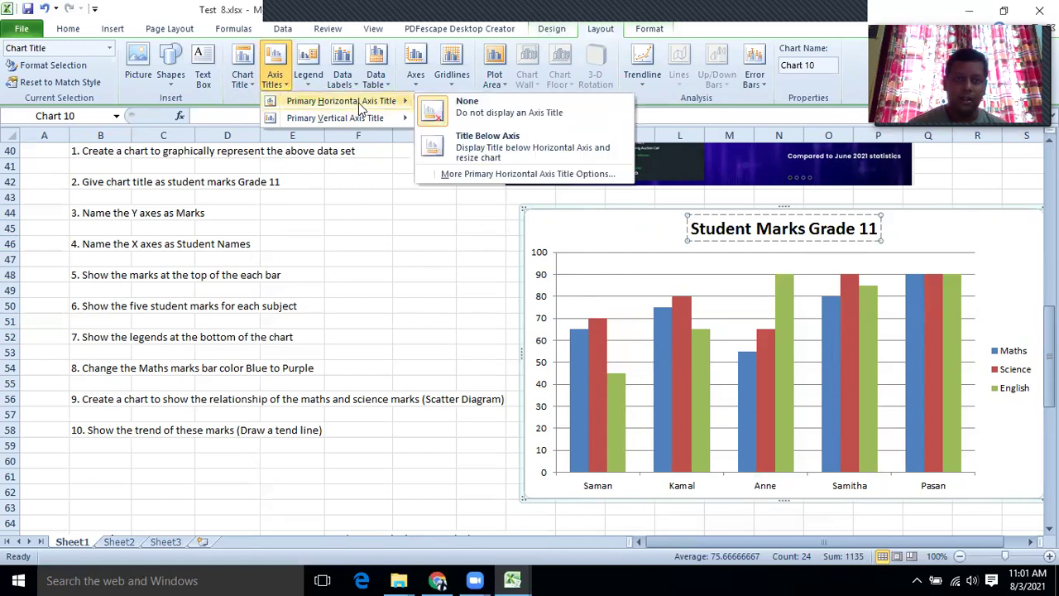
pyautogui.click(464, 148)
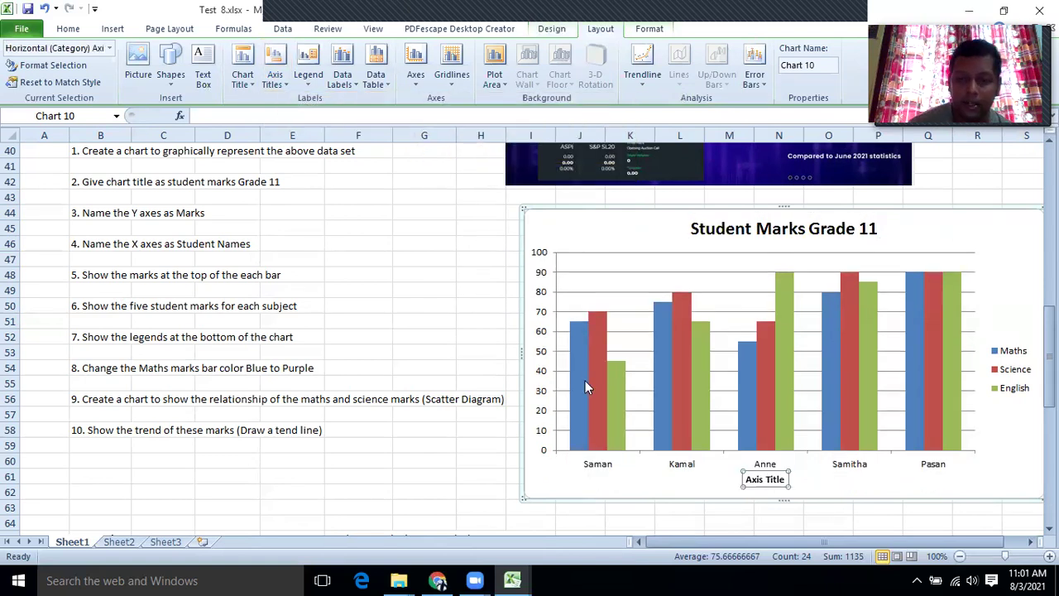
pyautogui.click(779, 479)
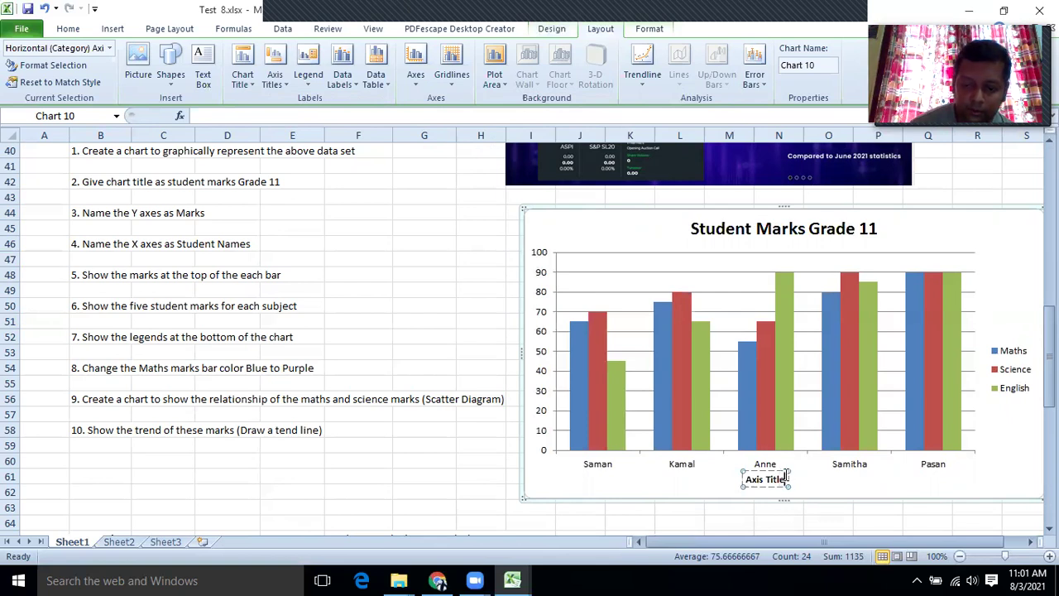
pyautogui.press('BackSpace')
pyautogui.press('BackSpace')
pyautogui.press('BackSpace')
pyautogui.press('BackSpace')
pyautogui.press('BackSpace')
pyautogui.press('BackSpace')
pyautogui.press('BackSpace')
pyautogui.press('BackSpace')
pyautogui.press('BackSpace')
pyautogui.press('BackSpace')
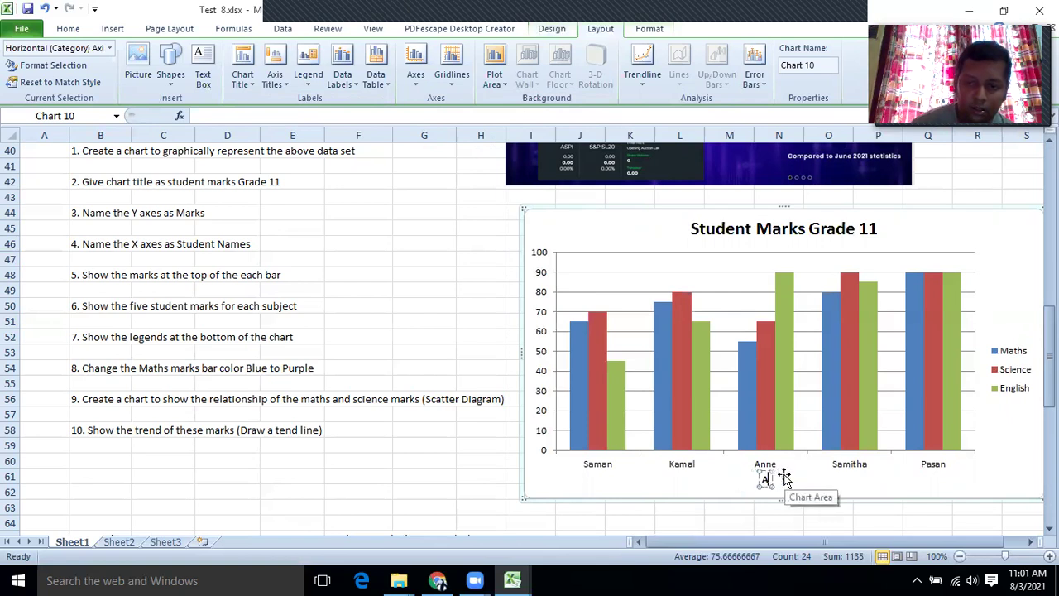
pyautogui.write('Student')
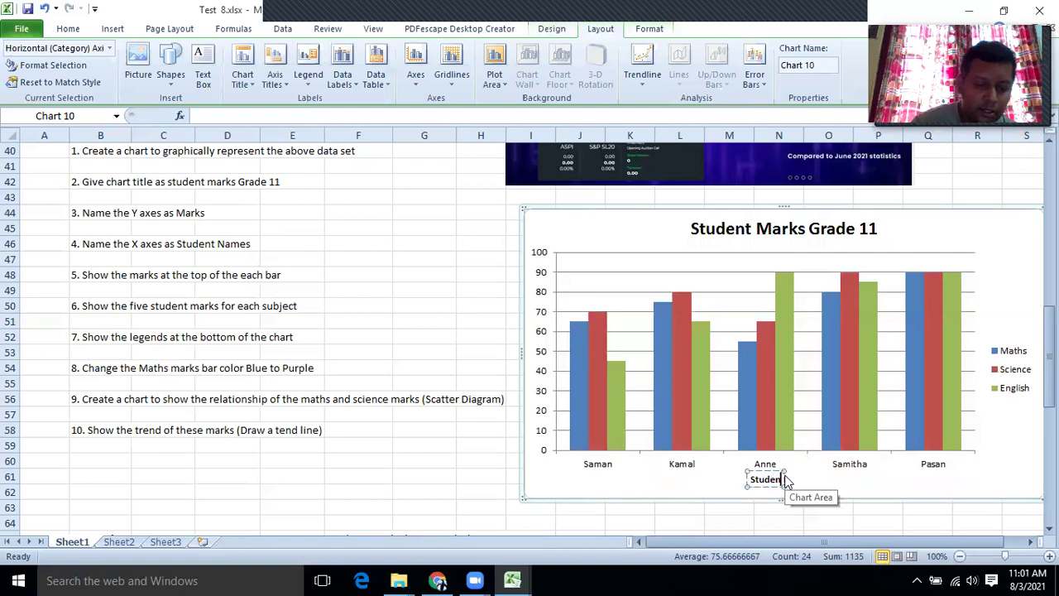
pyautogui.write(' Names')
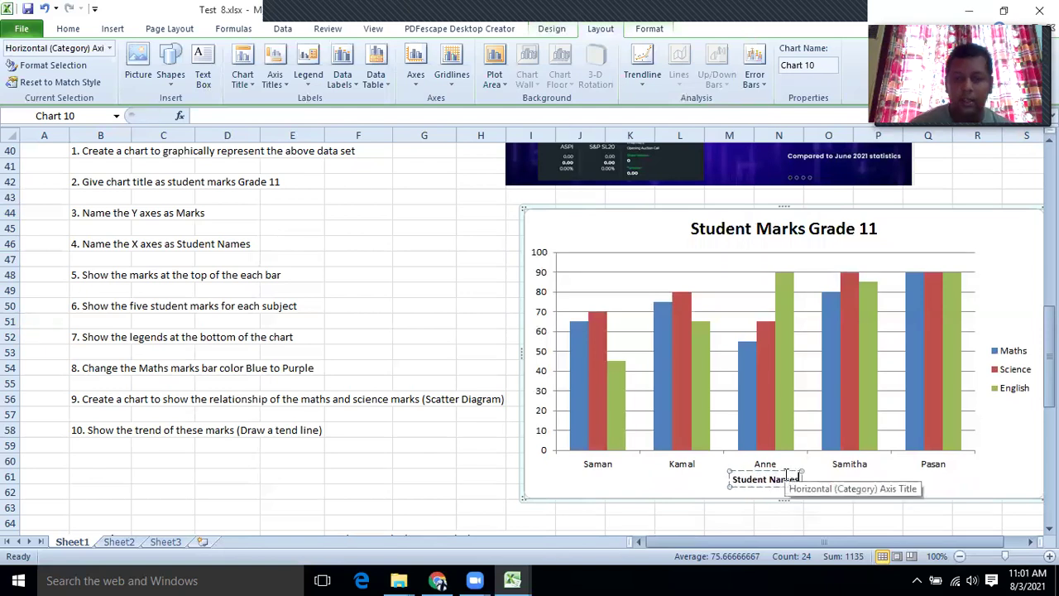
pyautogui.click(547, 347)
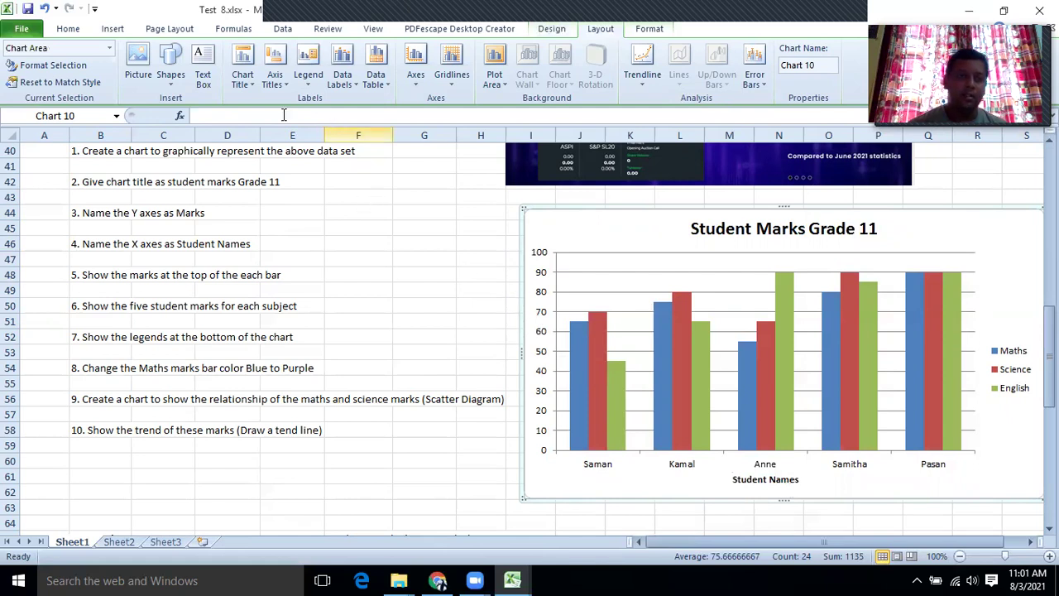
# Step: Add a horizontally displayed title to the chart's vertical axis reading "Marks"
pyautogui.click(275, 91)
pyautogui.moveTo(303, 122)
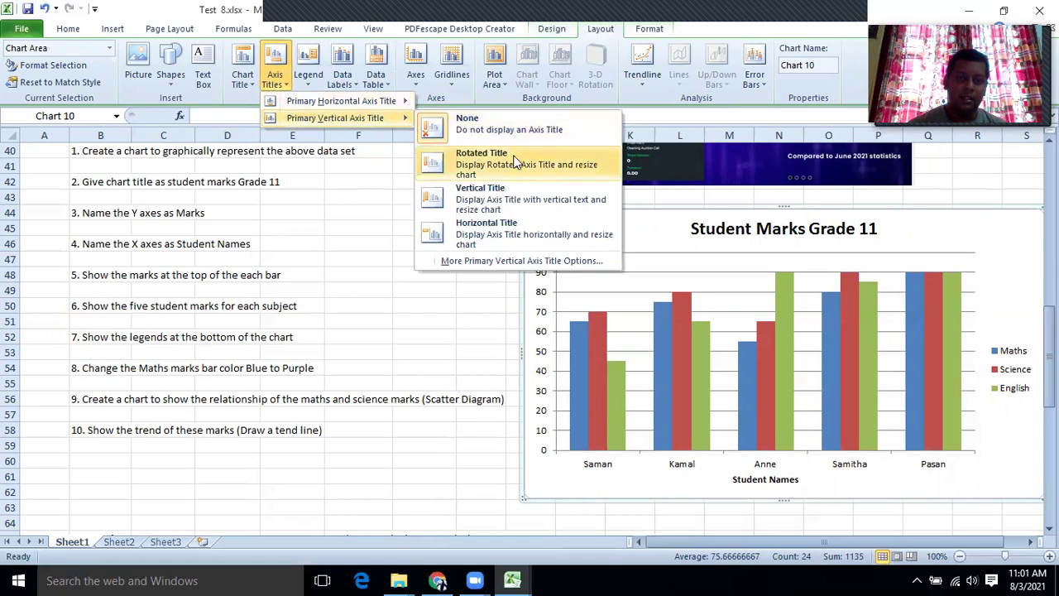
pyautogui.click(496, 228)
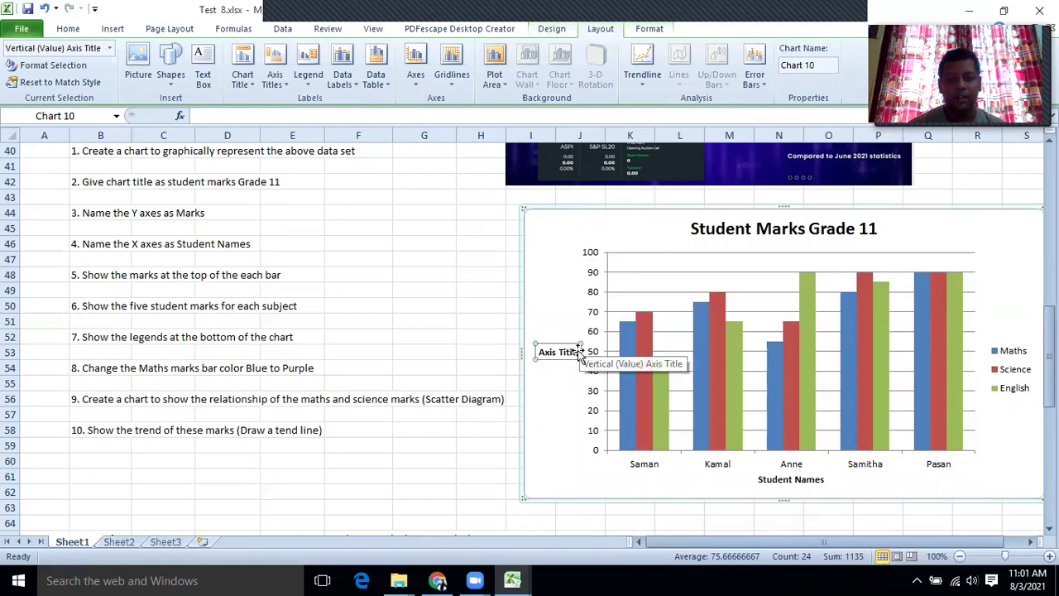
pyautogui.moveTo(579, 354); pyautogui.dragTo(523, 351)
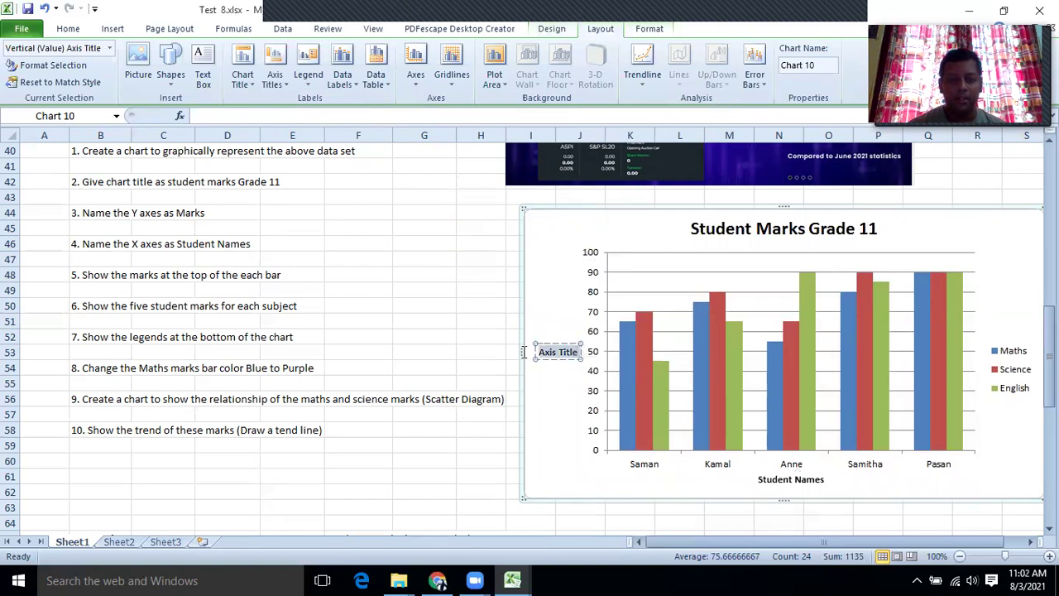
pyautogui.write('Marks')
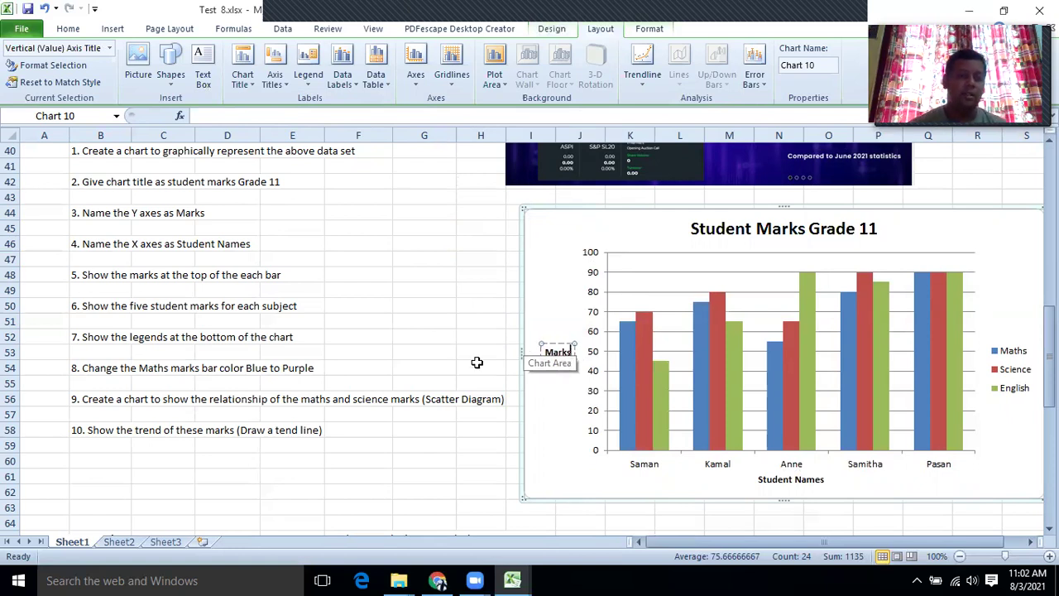
pyautogui.click(551, 436)
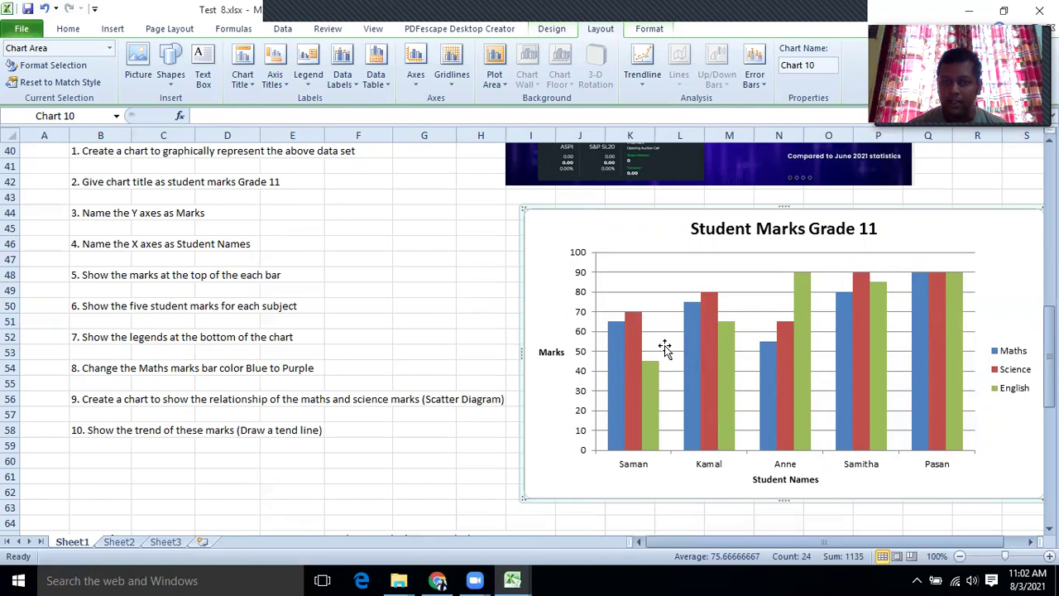
# Step: Show data labels at the outside end of every bar in the student marks chart
pyautogui.moveTo(693, 358)
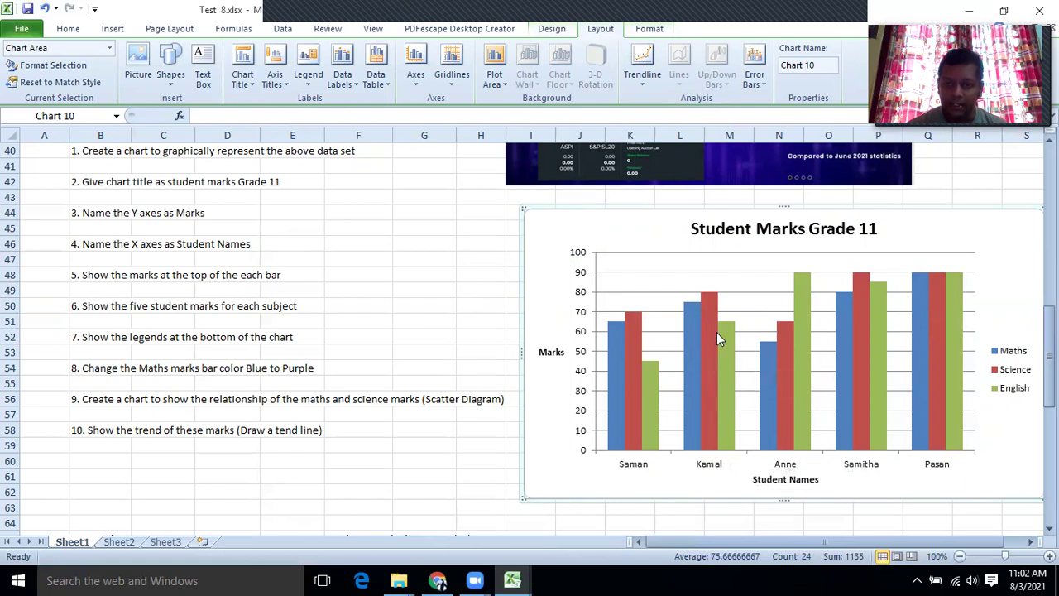
pyautogui.moveTo(725, 334)
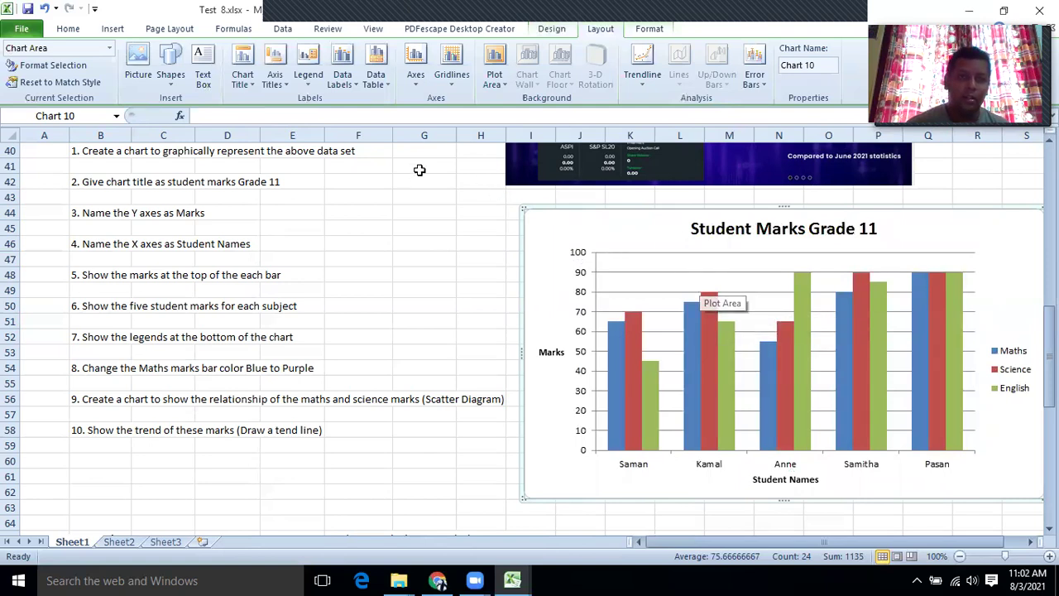
pyautogui.click(348, 81)
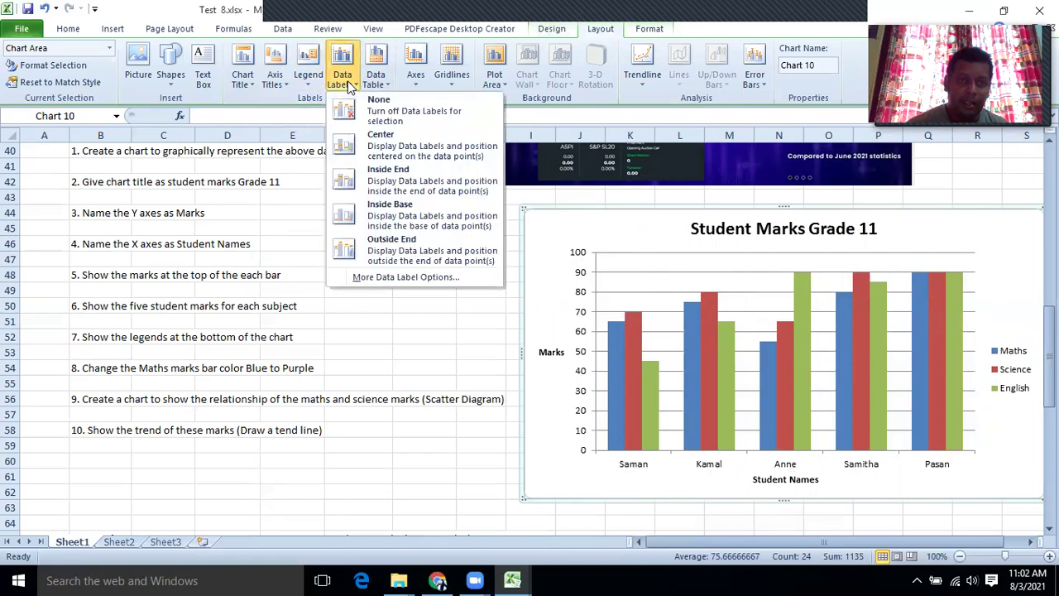
pyautogui.click(383, 250)
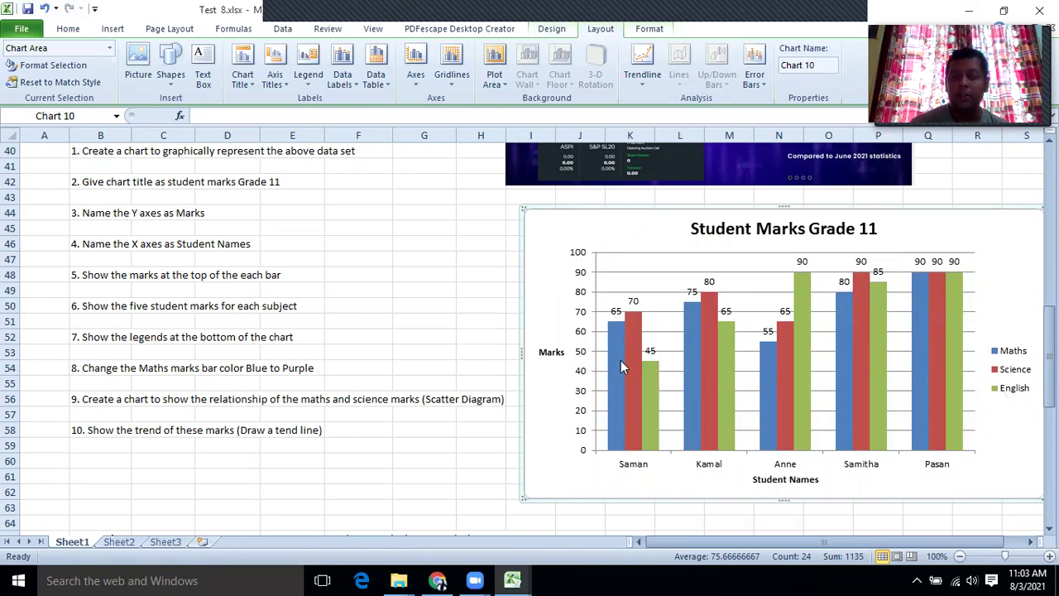
# Step: Switch the chart's rows and columns to group the marks by subject, and switch back to grouping by student
pyautogui.moveTo(620, 362)
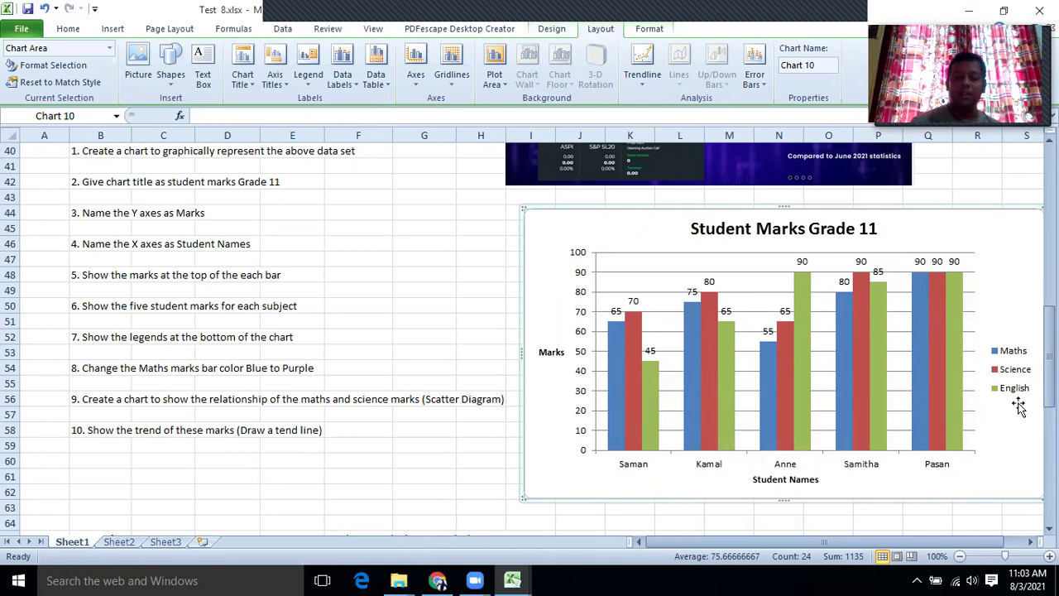
pyautogui.moveTo(950, 404)
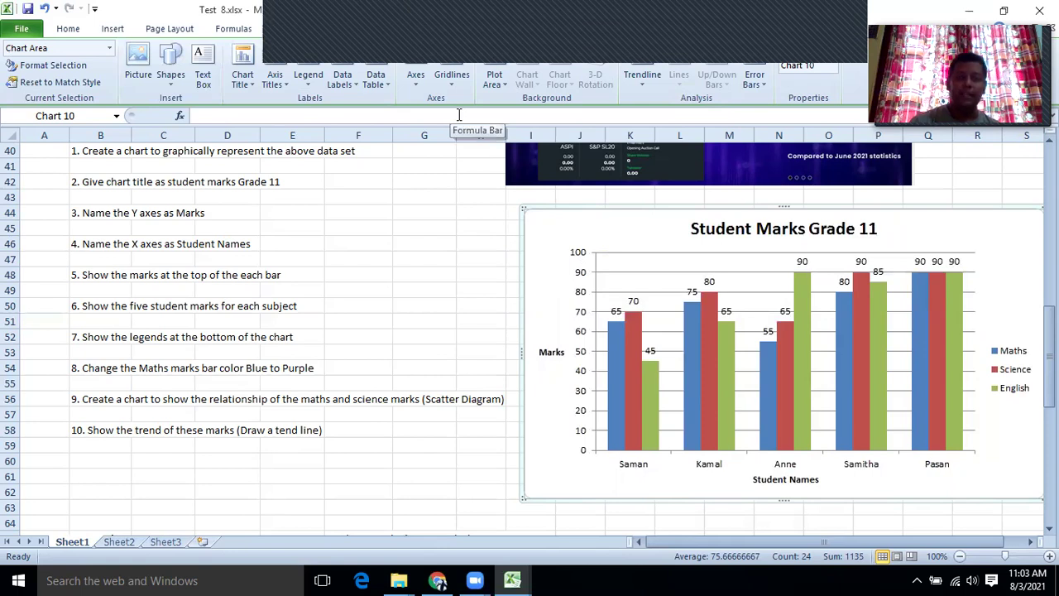
pyautogui.click(537, 31)
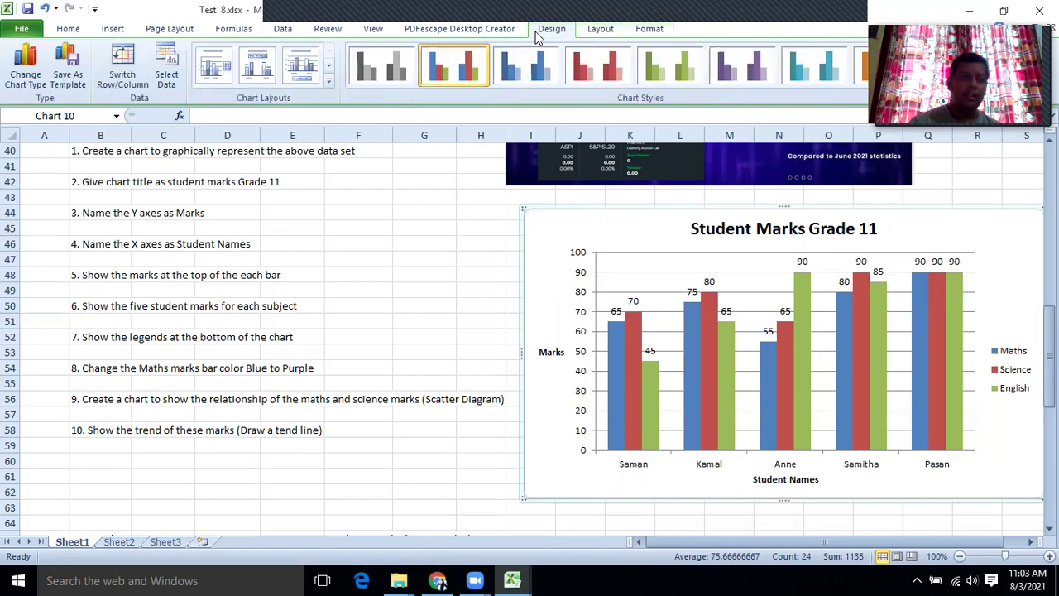
pyautogui.click(137, 74)
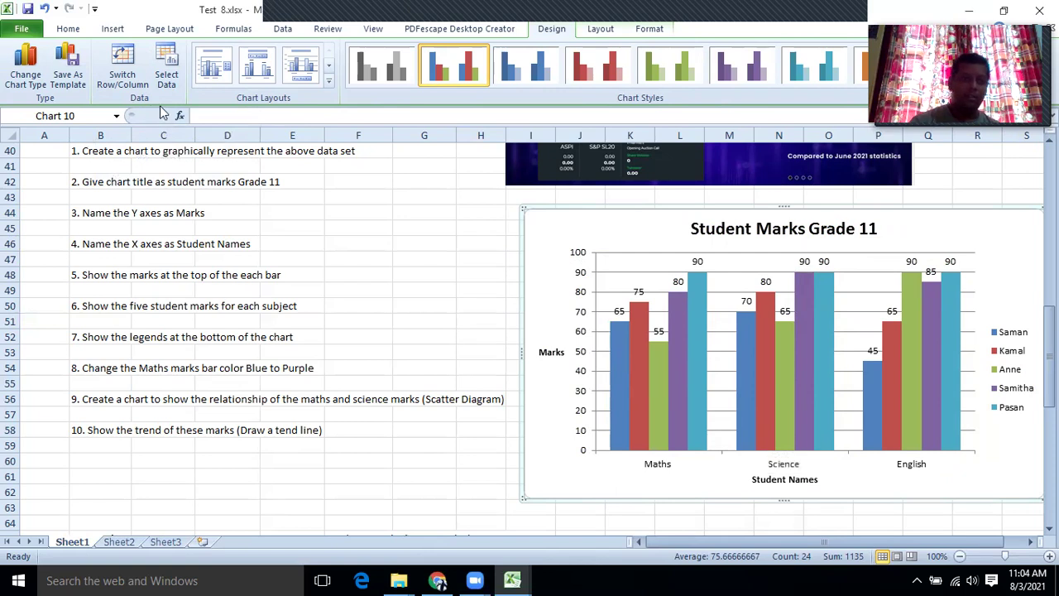
pyautogui.click(122, 73)
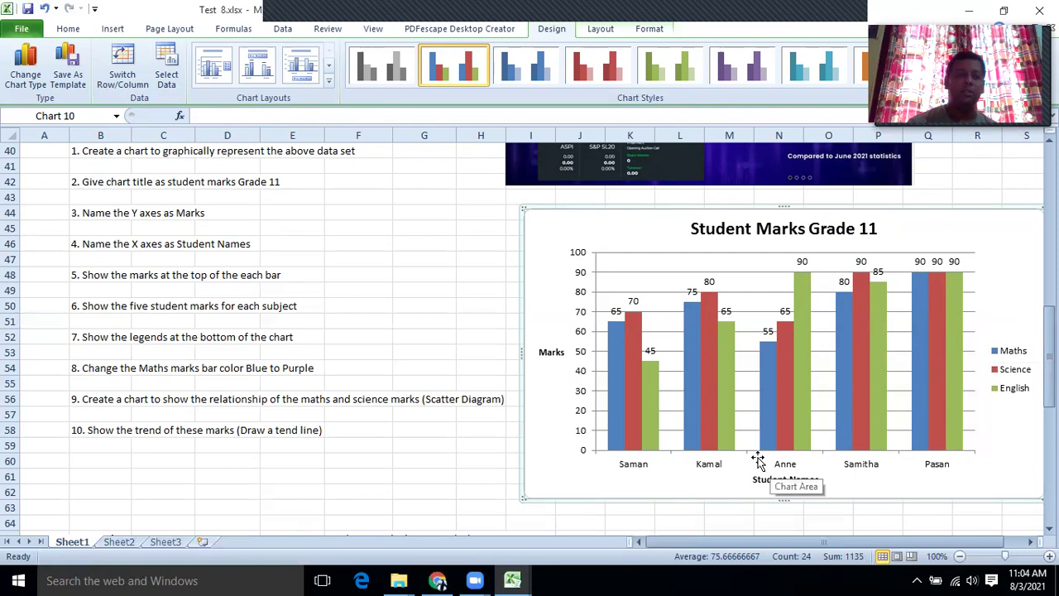
# Step: Show the legend at the bottom of the student marks chart
pyautogui.click(594, 31)
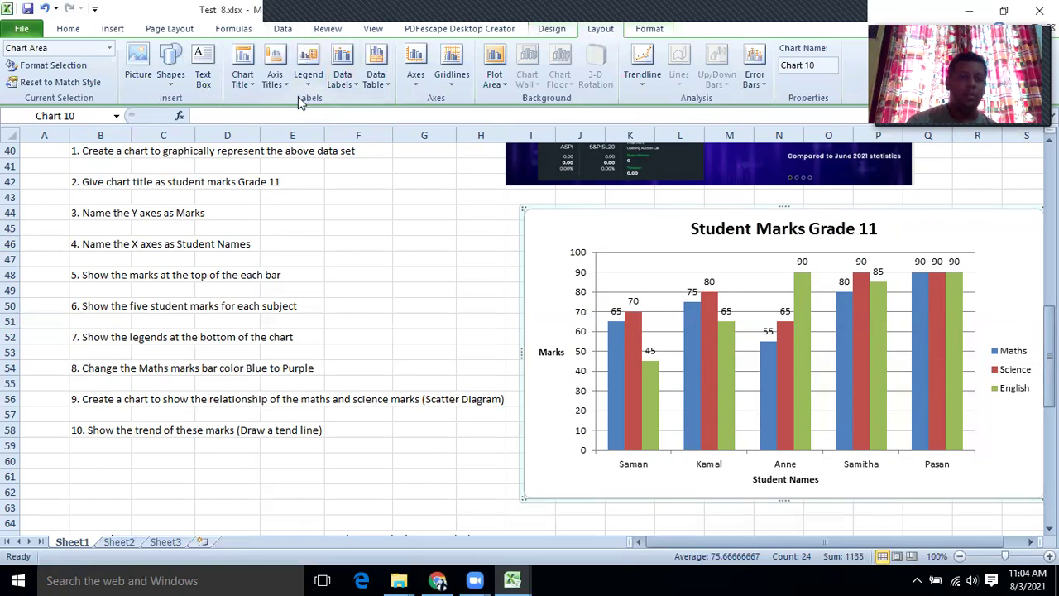
pyautogui.click(307, 76)
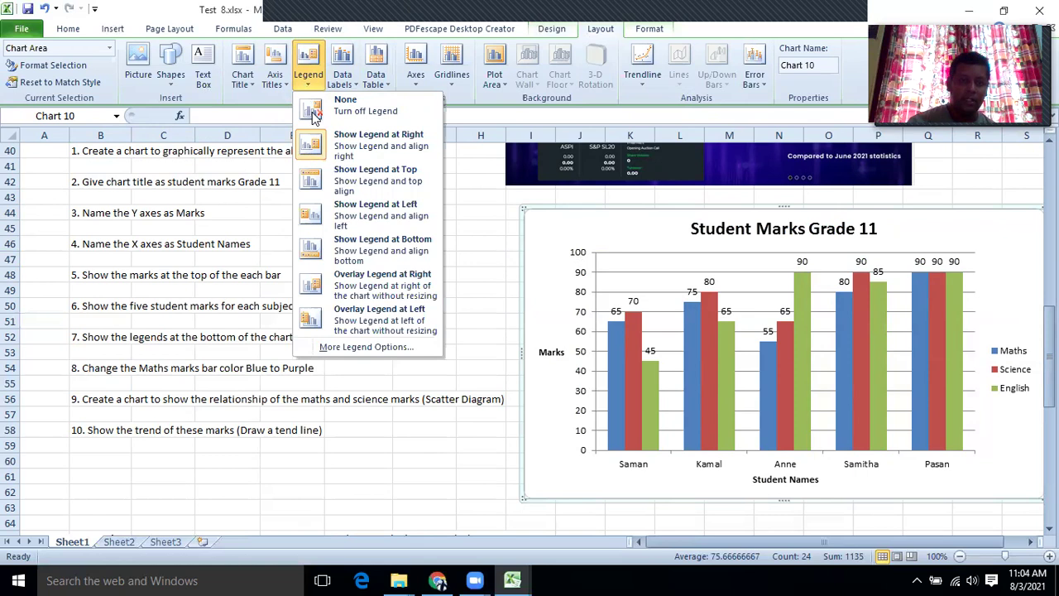
pyautogui.click(328, 247)
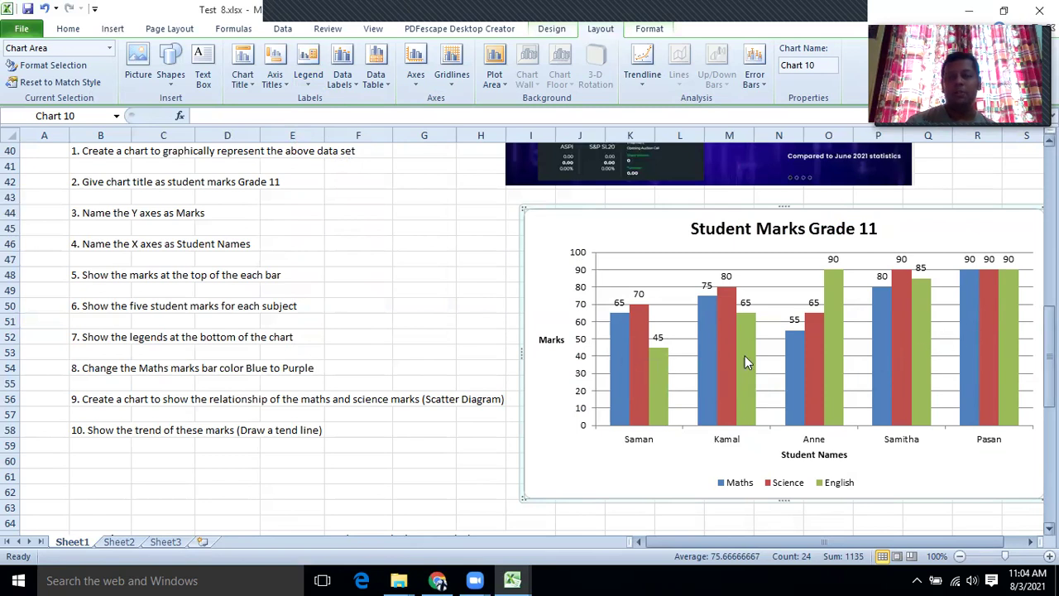
# Step: Apply a solid fill to the first student's Maths bar in the student marks chart
pyautogui.click(619, 349)
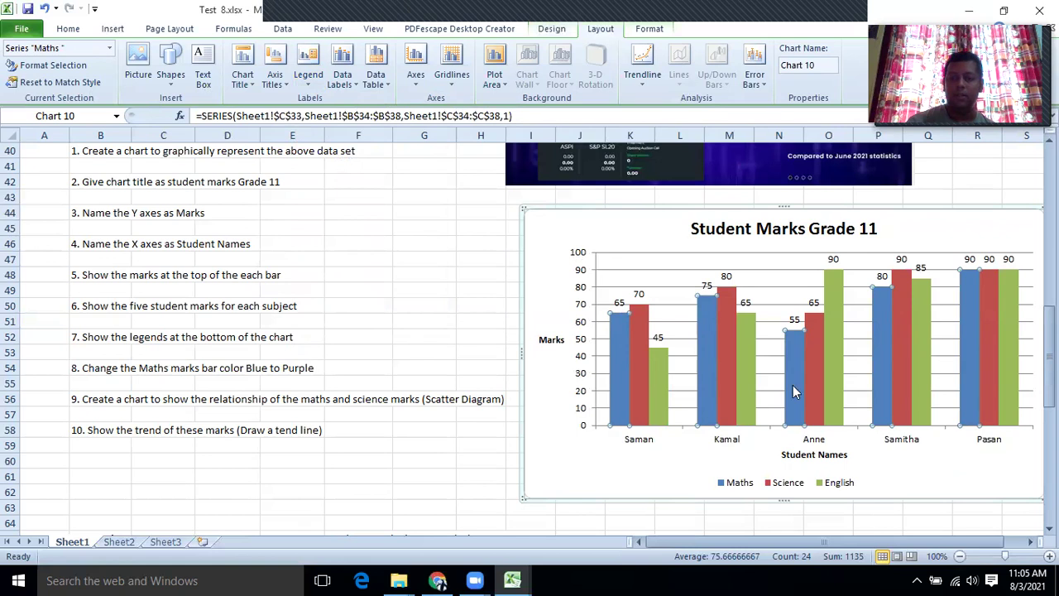
pyautogui.rightClick(616, 339)
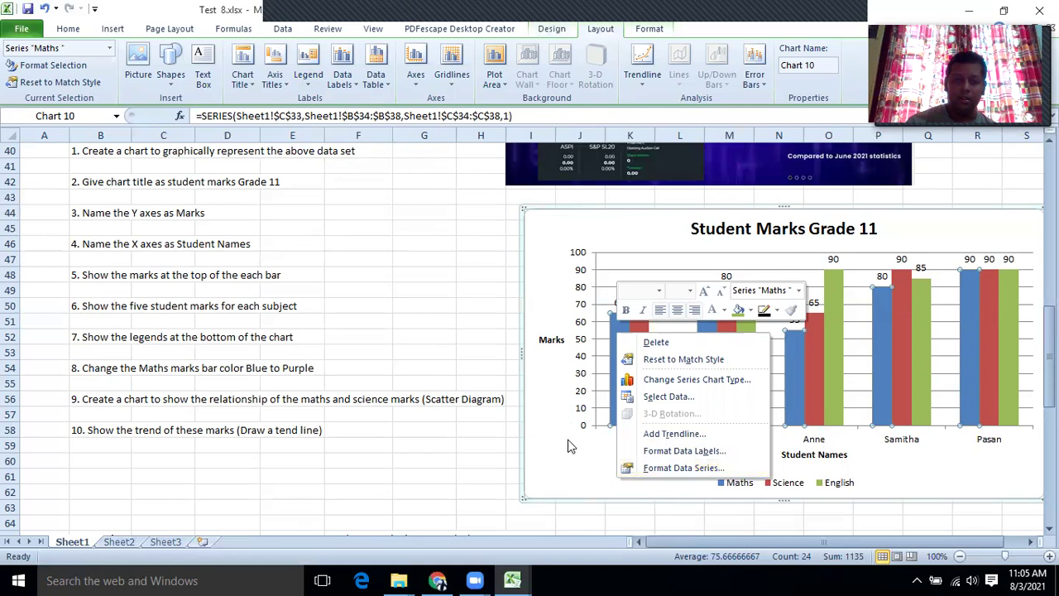
pyautogui.press('Escape')
pyautogui.click(615, 396)
pyautogui.doubleClick(615, 396)
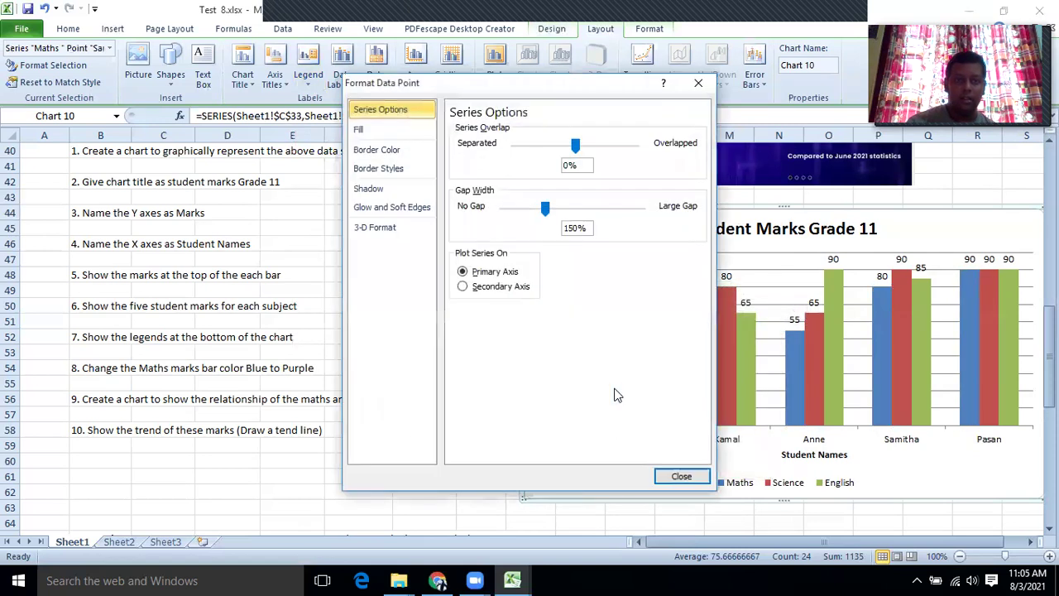
pyautogui.click(383, 130)
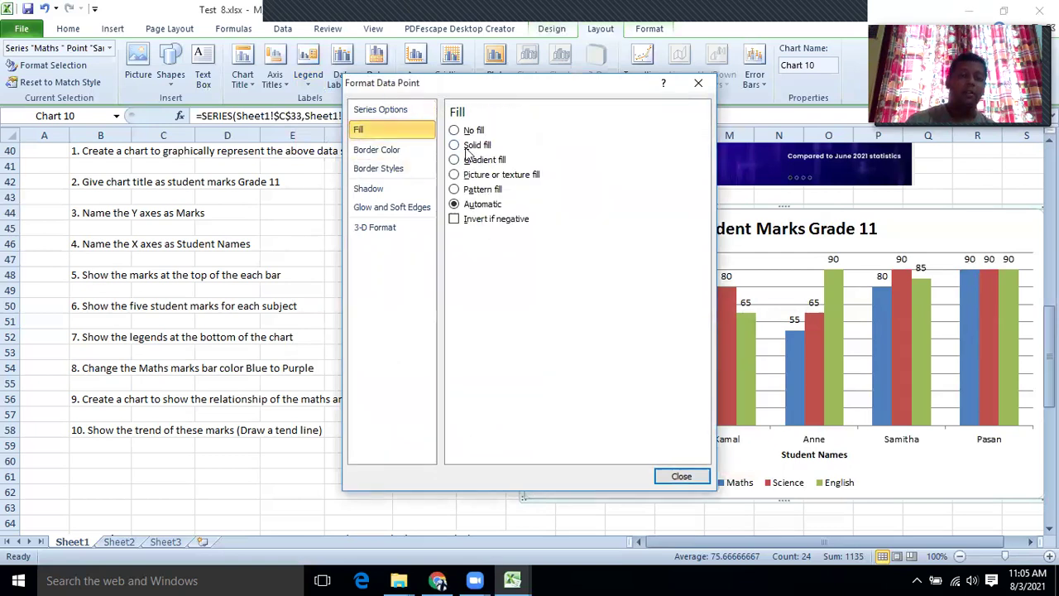
pyautogui.click(466, 147)
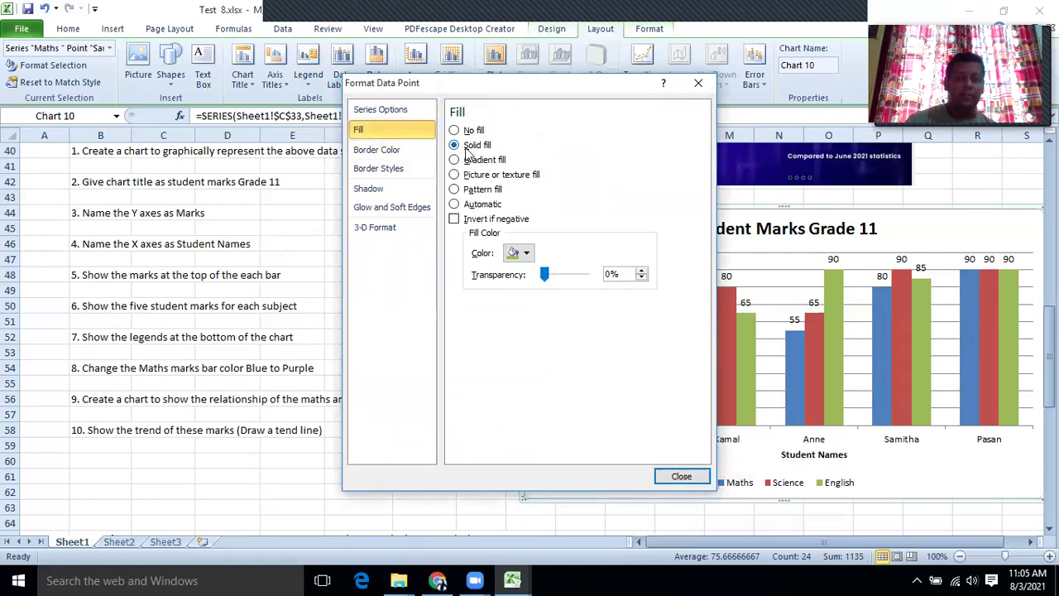
pyautogui.click(526, 253)
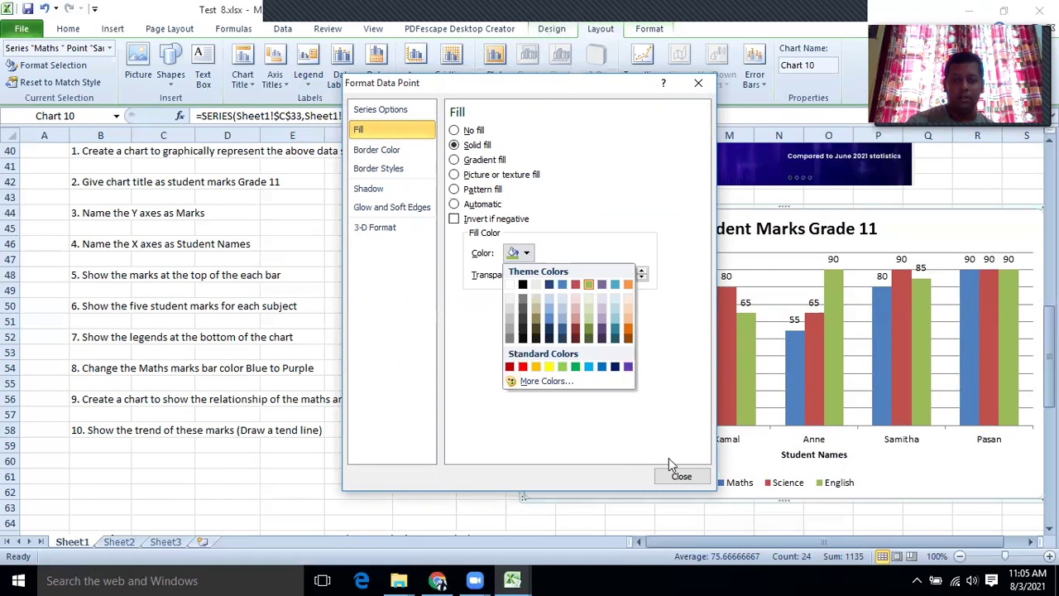
pyautogui.click(678, 481)
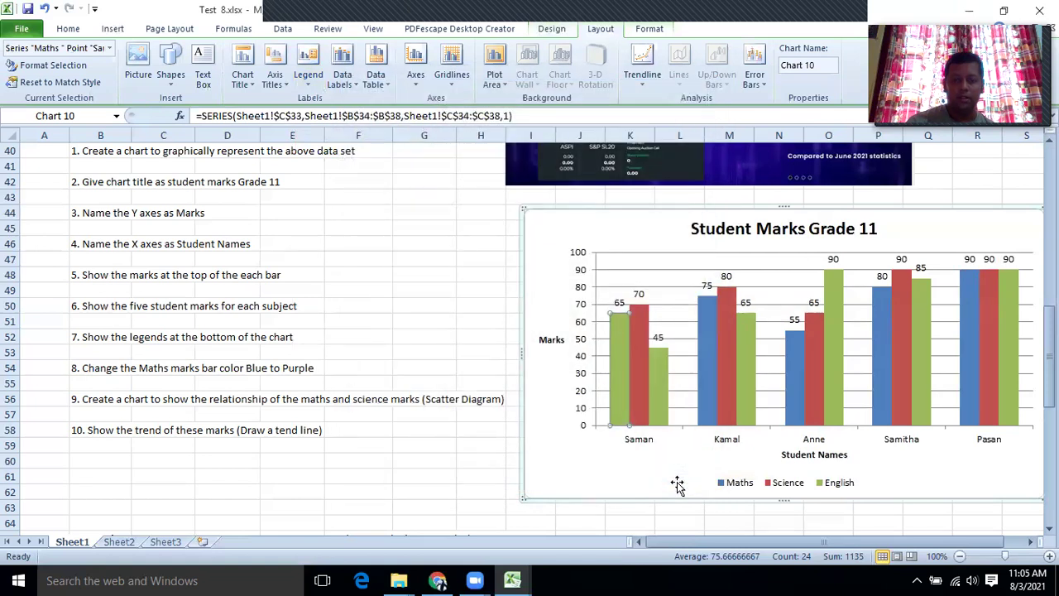
# Step: Undo the solid fill on the first student's Maths bar
pyautogui.doubleClick(614, 365)
pyautogui.click(681, 476)
pyautogui.click(722, 374)
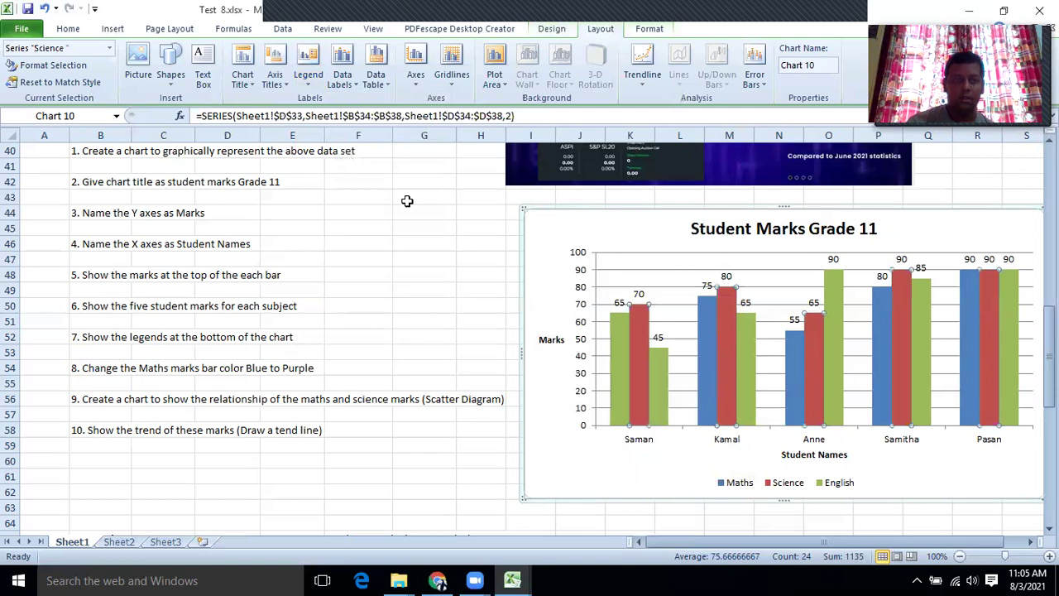
pyautogui.click(44, 8)
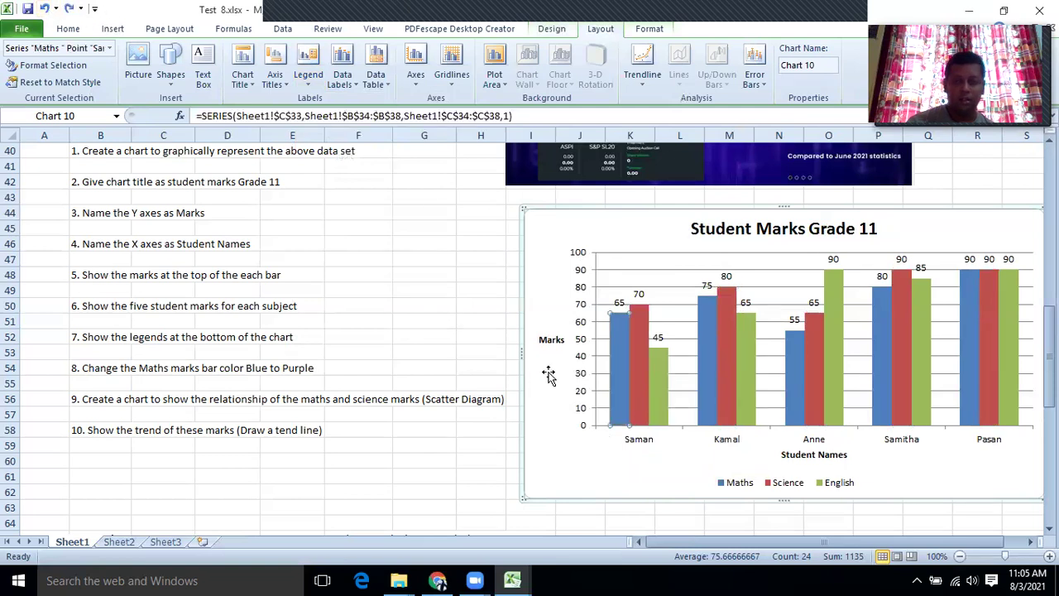
# Step: Give the whole Maths series in the student marks chart a solid purple fill from the standard colors
pyautogui.click(610, 461)
pyautogui.click(619, 397)
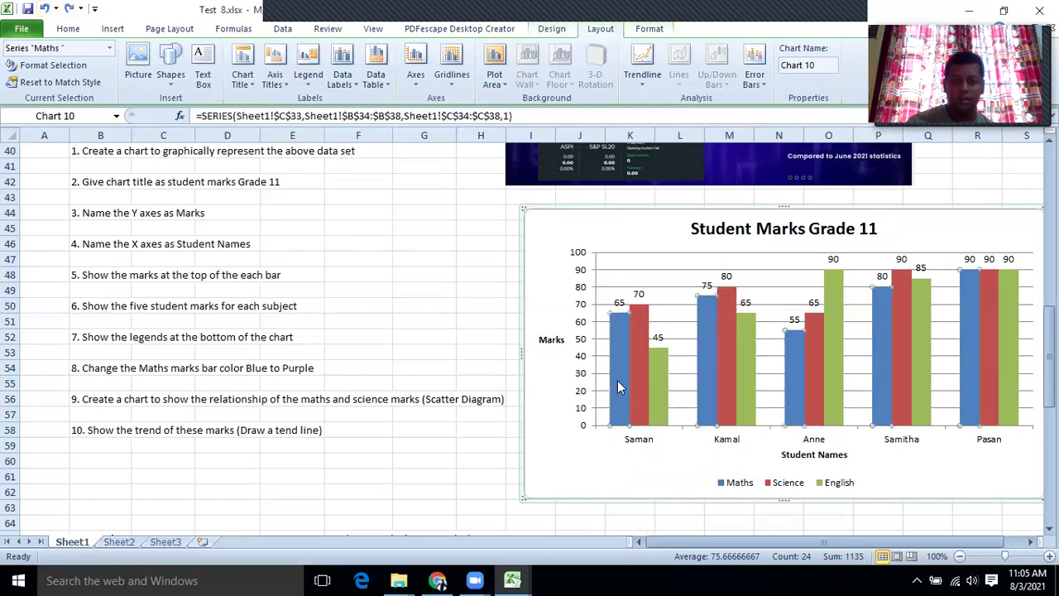
pyautogui.rightClick(619, 377)
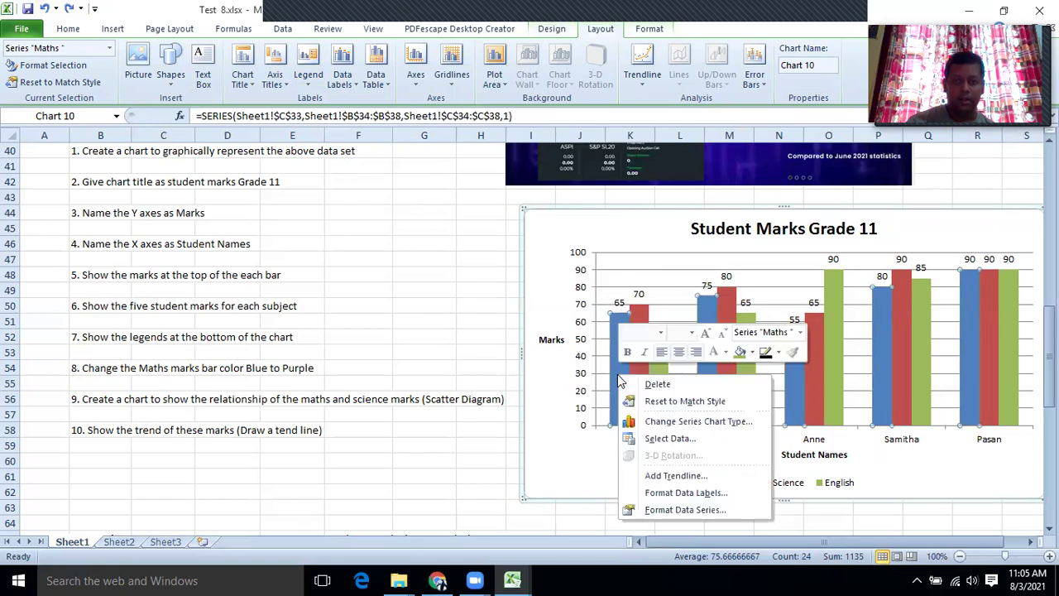
pyautogui.click(653, 510)
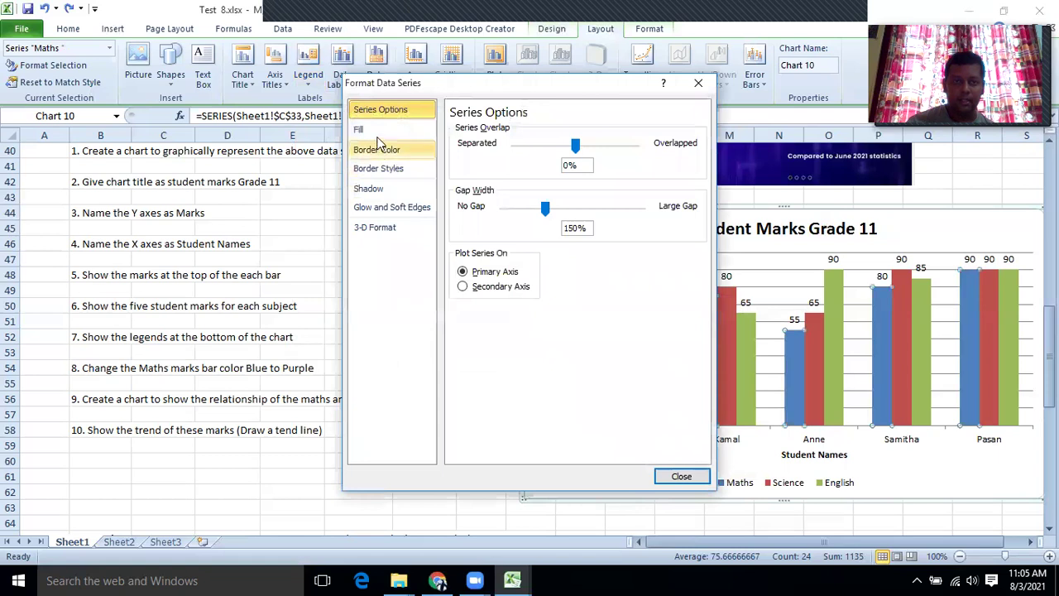
pyautogui.click(371, 131)
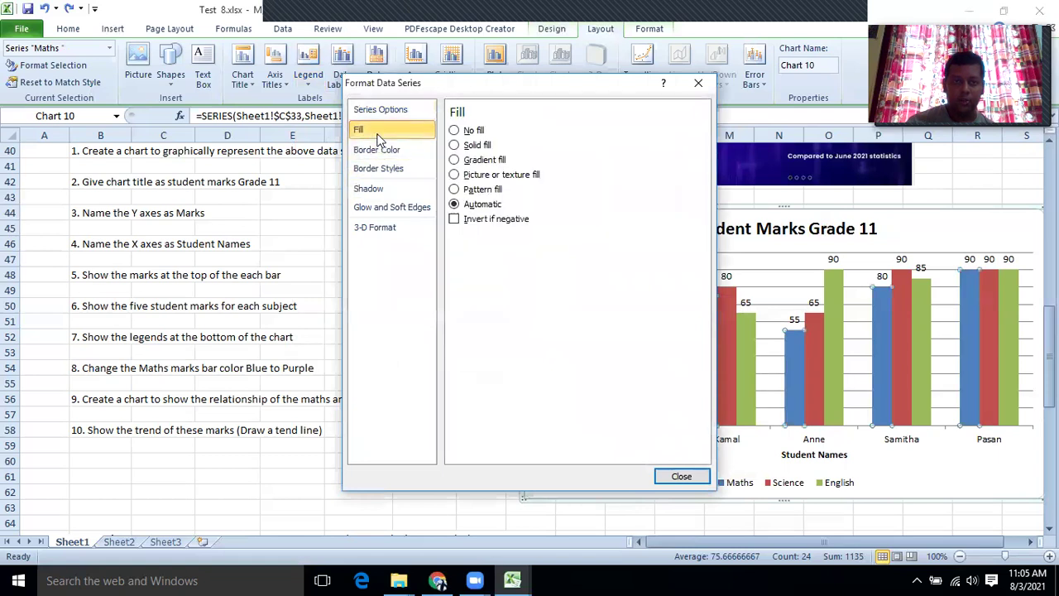
pyautogui.click(460, 146)
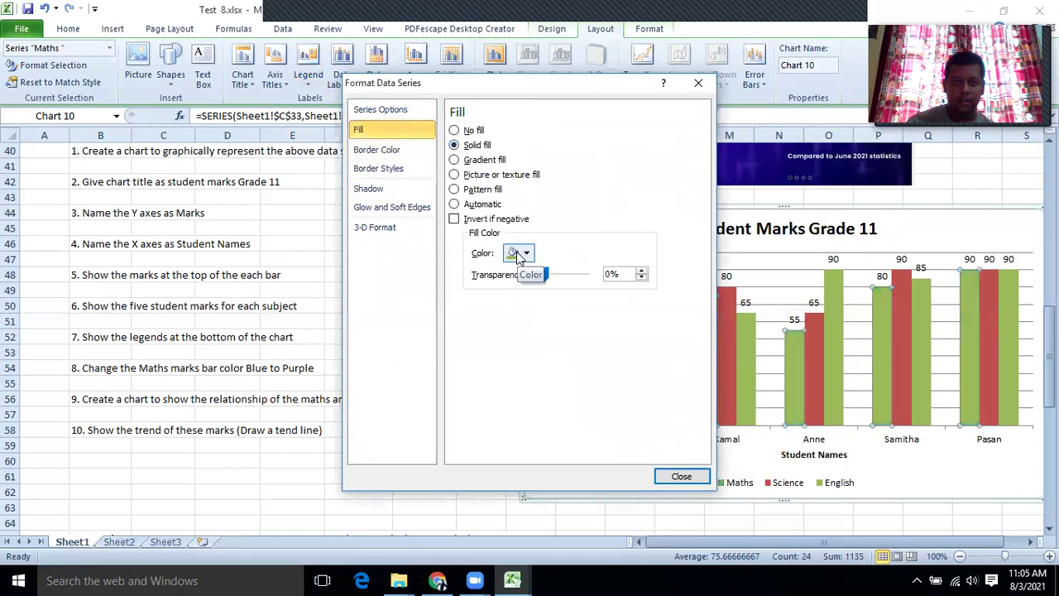
pyautogui.click(518, 254)
pyautogui.click(627, 367)
pyautogui.click(681, 476)
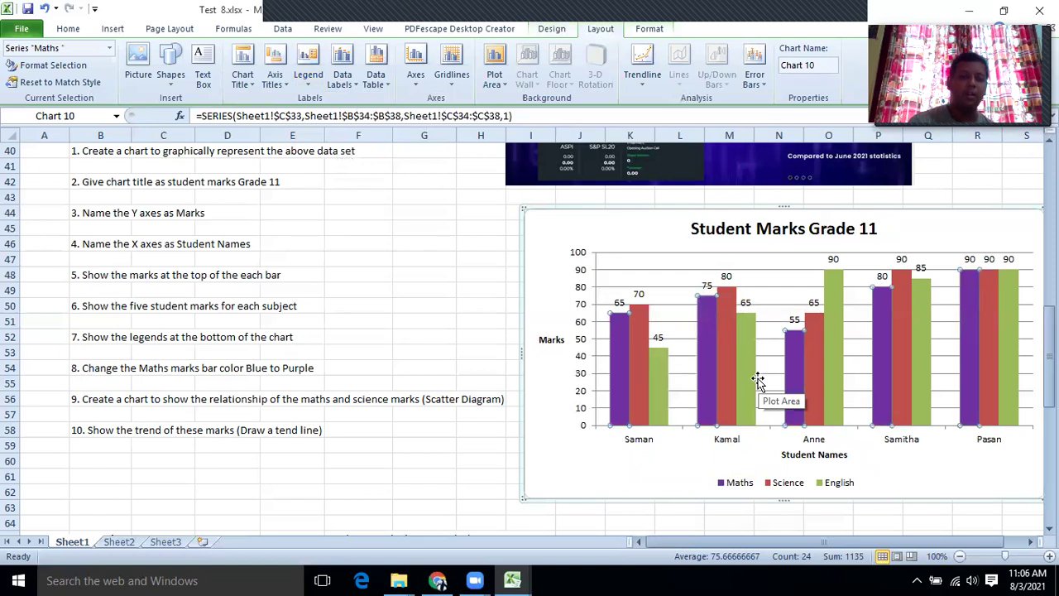
# Step: Insert a markers-only scatter chart of the Maths and Science marks in C33:D38
pyautogui.scroll(5, 382, 310)
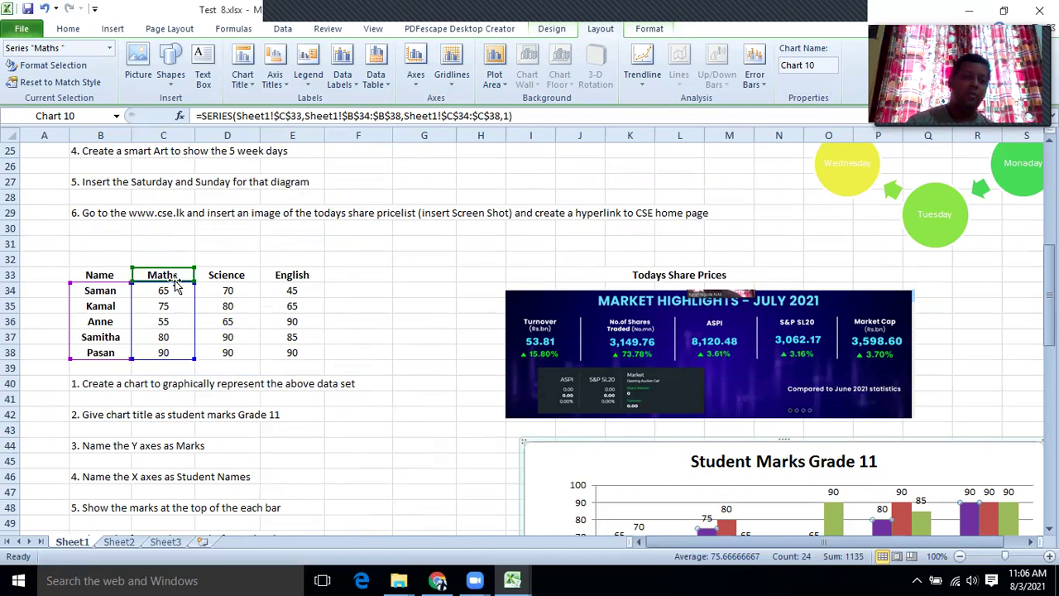
pyautogui.click(347, 240)
pyautogui.click(165, 273)
pyautogui.moveTo(166, 273); pyautogui.dragTo(217, 352)
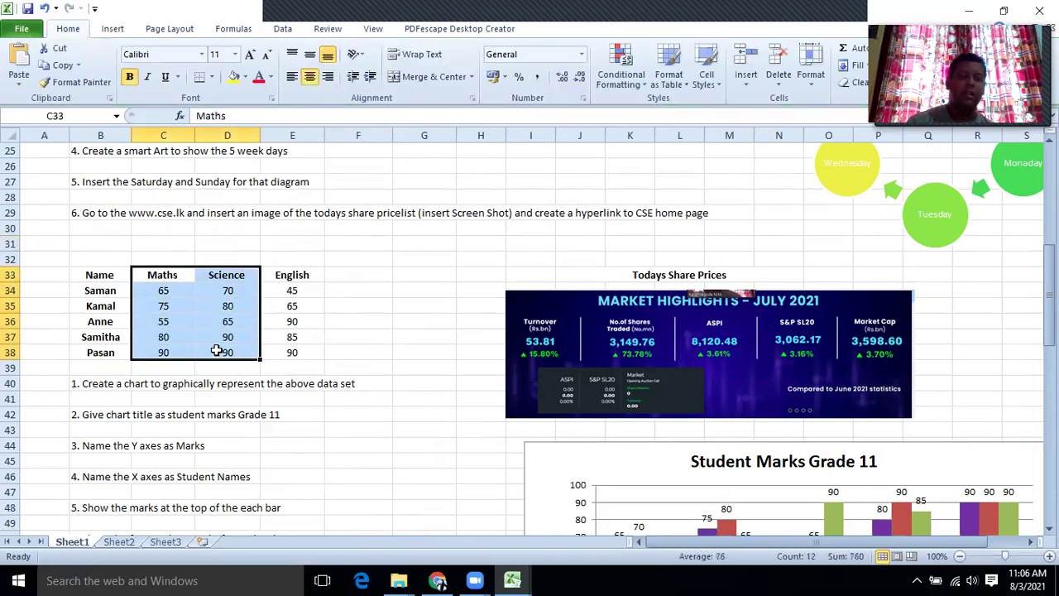
pyautogui.click(116, 29)
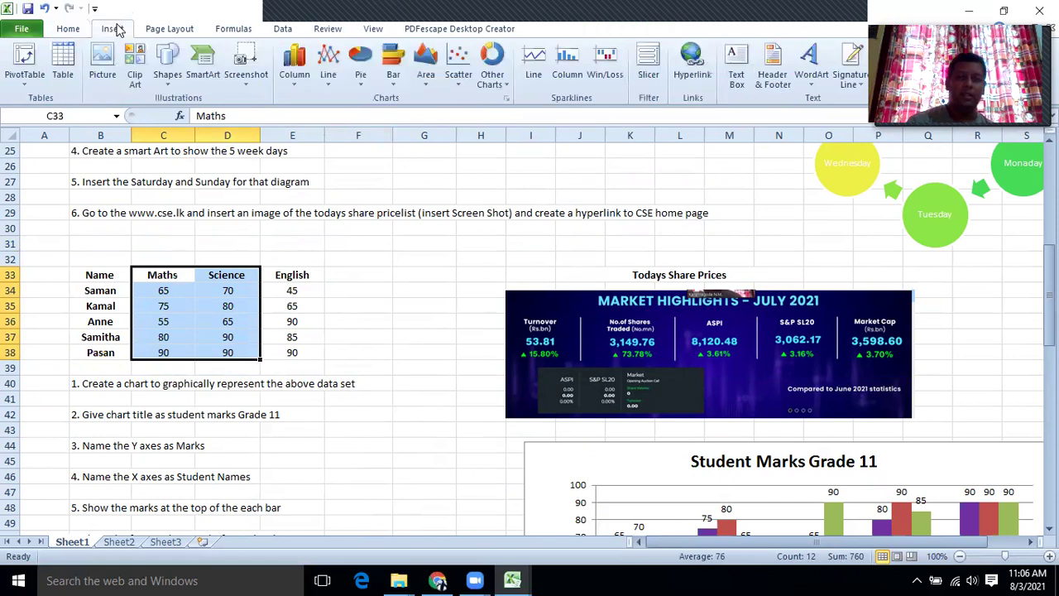
pyautogui.click(459, 90)
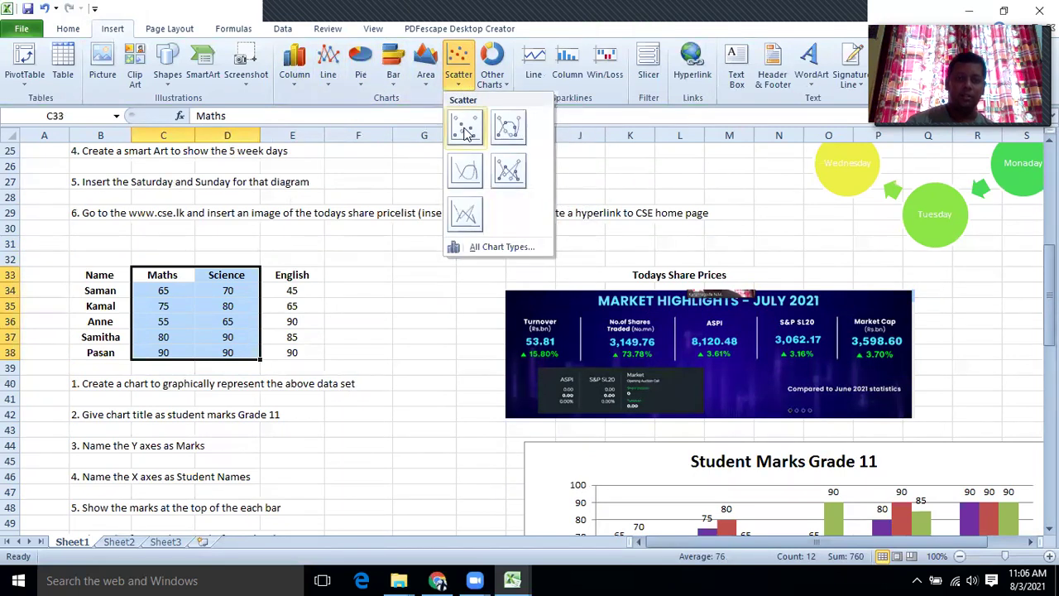
pyautogui.click(466, 131)
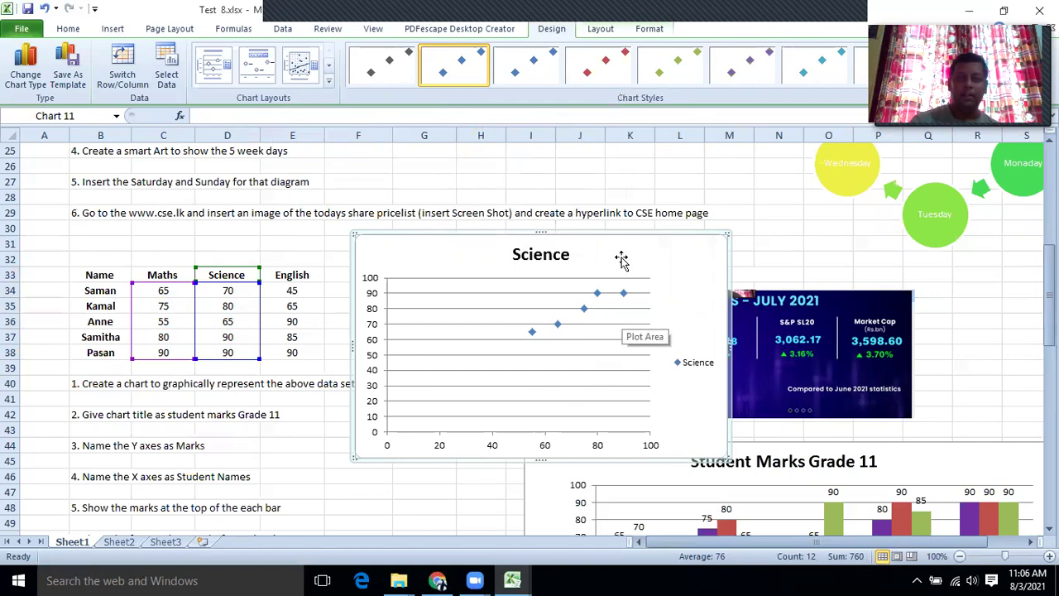
# Step: Apply the scatter chart layout with a linear trendline and axis titles, and place the chart below the student marks chart
pyautogui.moveTo(939, 21); pyautogui.dragTo(939, 60)
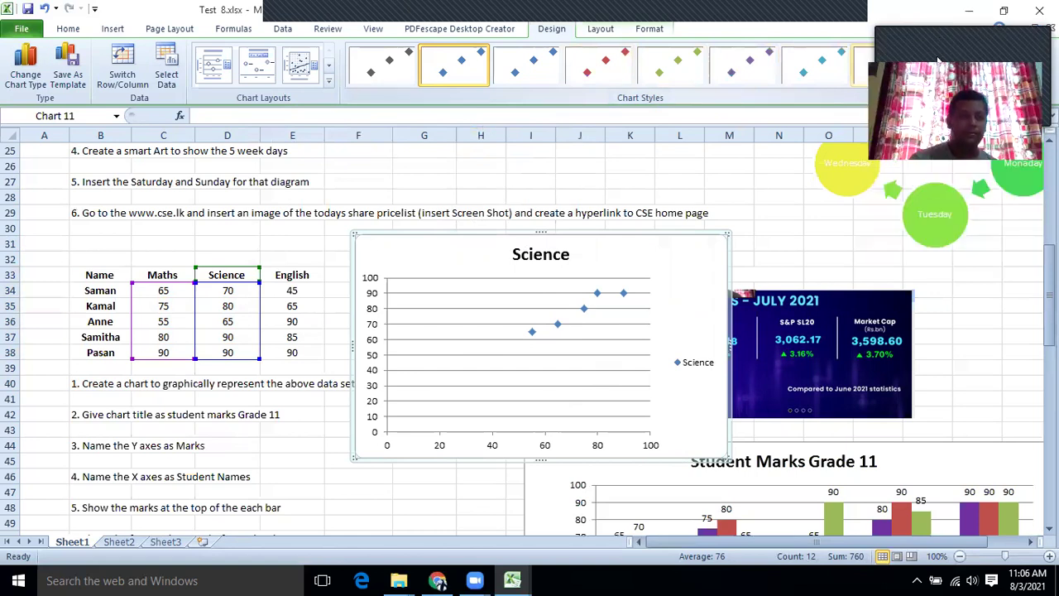
pyautogui.click(300, 68)
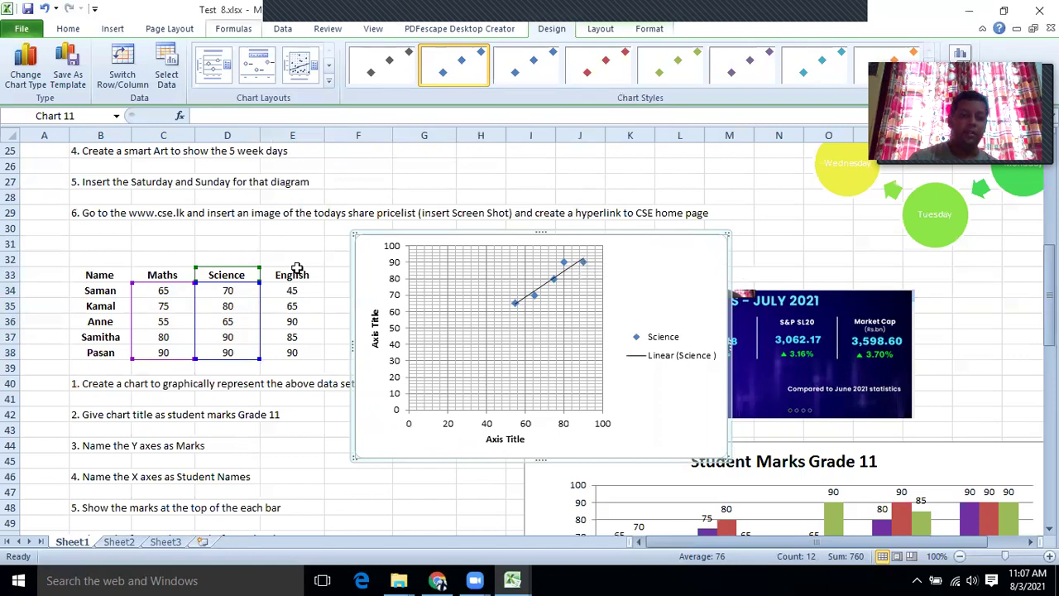
pyautogui.scroll(-3, 399, 344)
pyautogui.moveTo(374, 183); pyautogui.dragTo(511, 443)
pyautogui.scroll(-5, 510, 443)
pyautogui.moveTo(520, 308); pyautogui.dragTo(622, 520)
pyautogui.moveTo(617, 390); pyautogui.dragTo(579, 429)
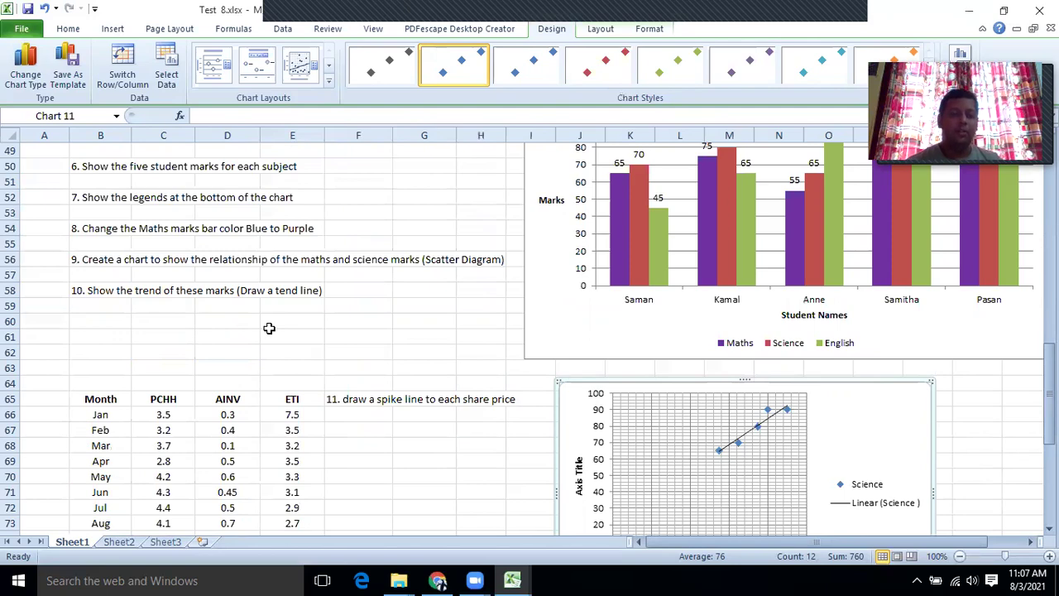
# Step: Try to create line sparklines from the marks in C33:E38 with cell J83 as their location
pyautogui.scroll(8, 269, 327)
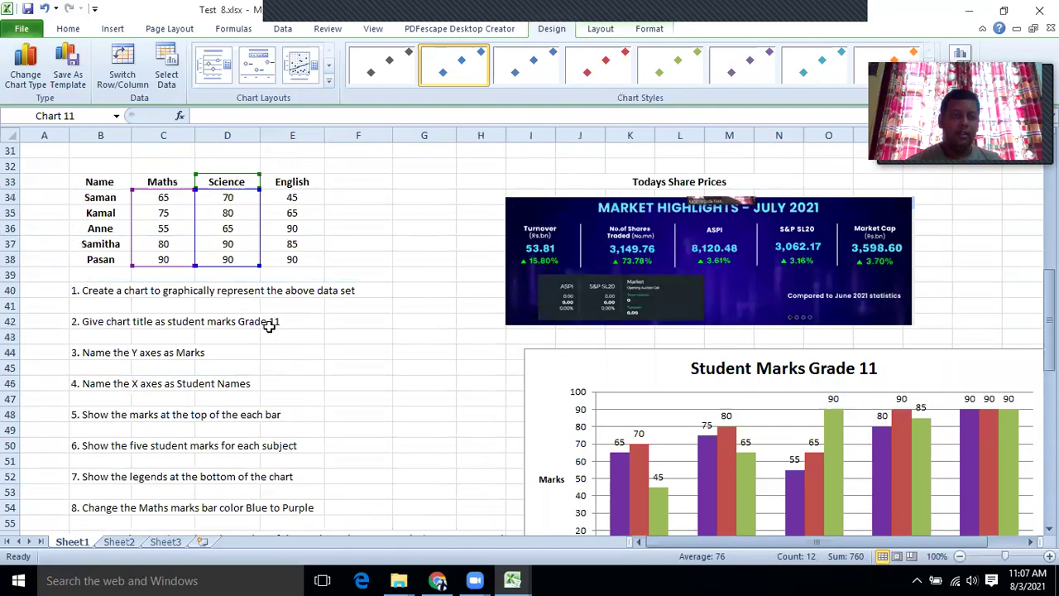
pyautogui.scroll(8, 269, 326)
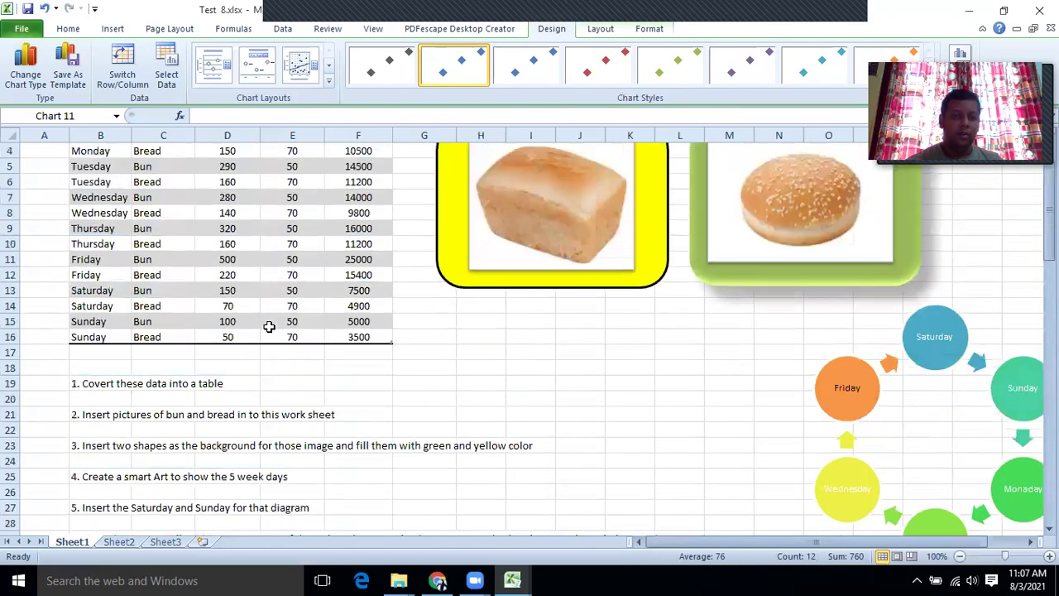
pyautogui.scroll(-9, 269, 327)
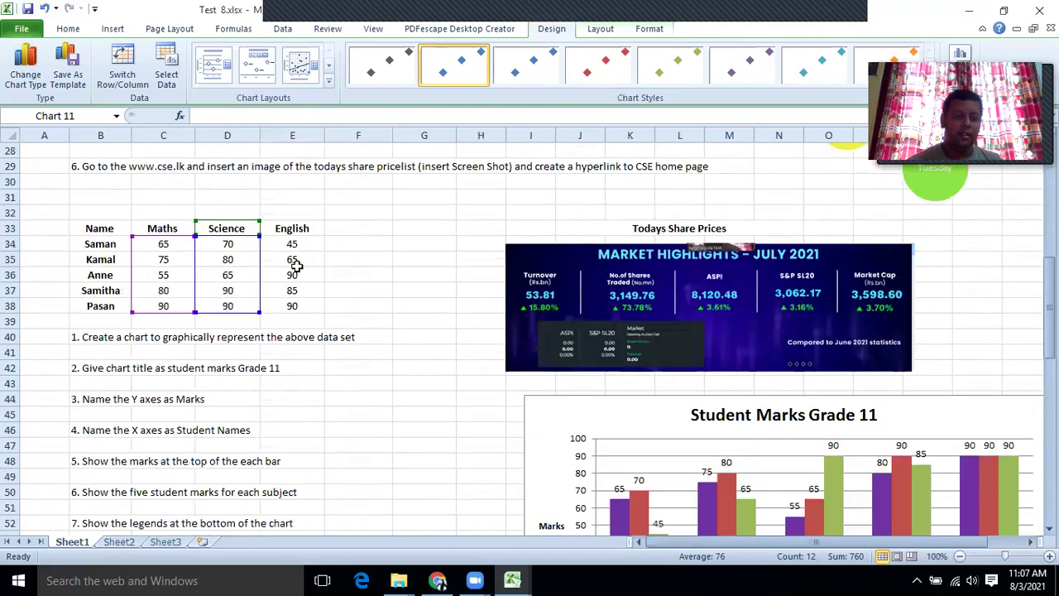
pyautogui.click(151, 226)
pyautogui.moveTo(151, 226); pyautogui.dragTo(292, 306)
pyautogui.click(112, 28)
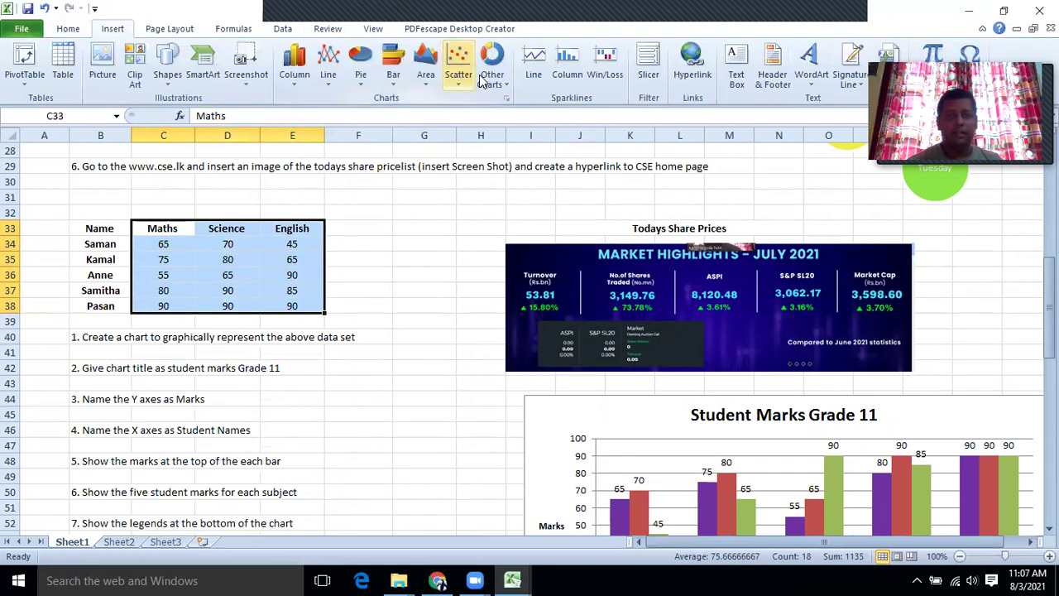
pyautogui.click(533, 75)
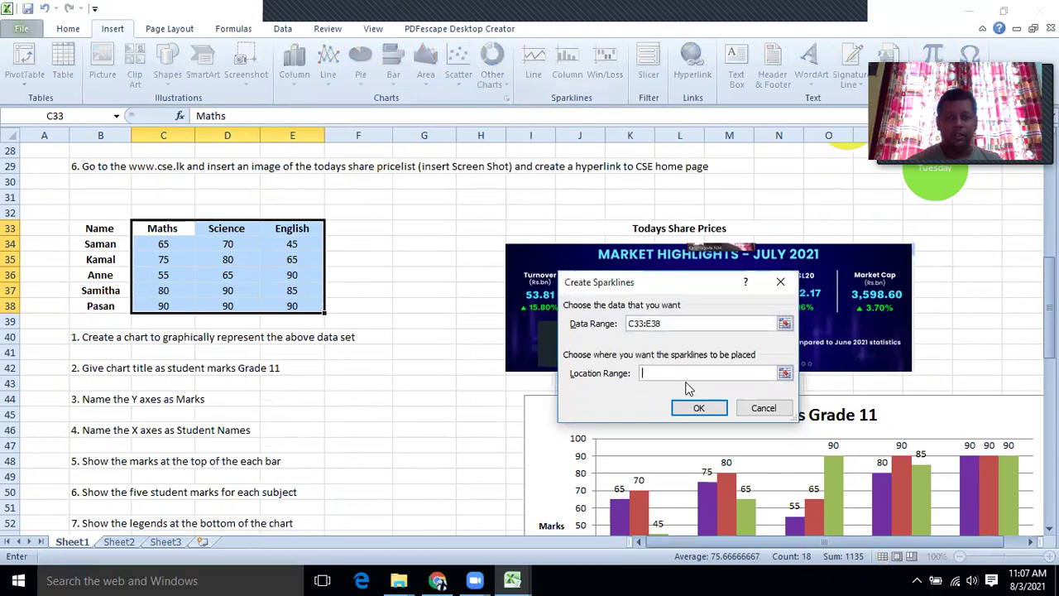
pyautogui.scroll(-3, 641, 351)
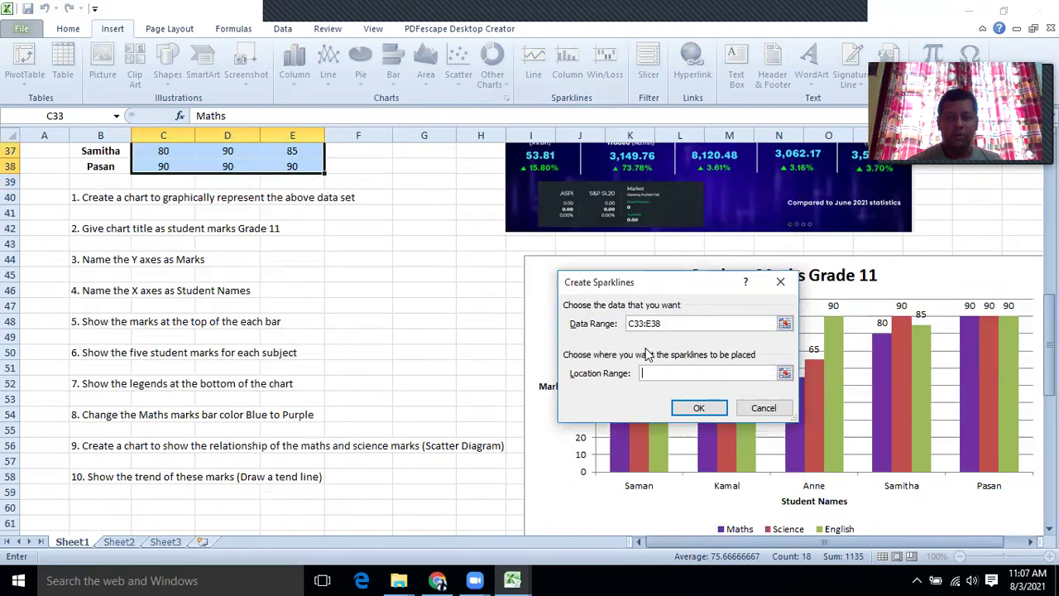
pyautogui.click(785, 373)
pyautogui.scroll(-10, 709, 336)
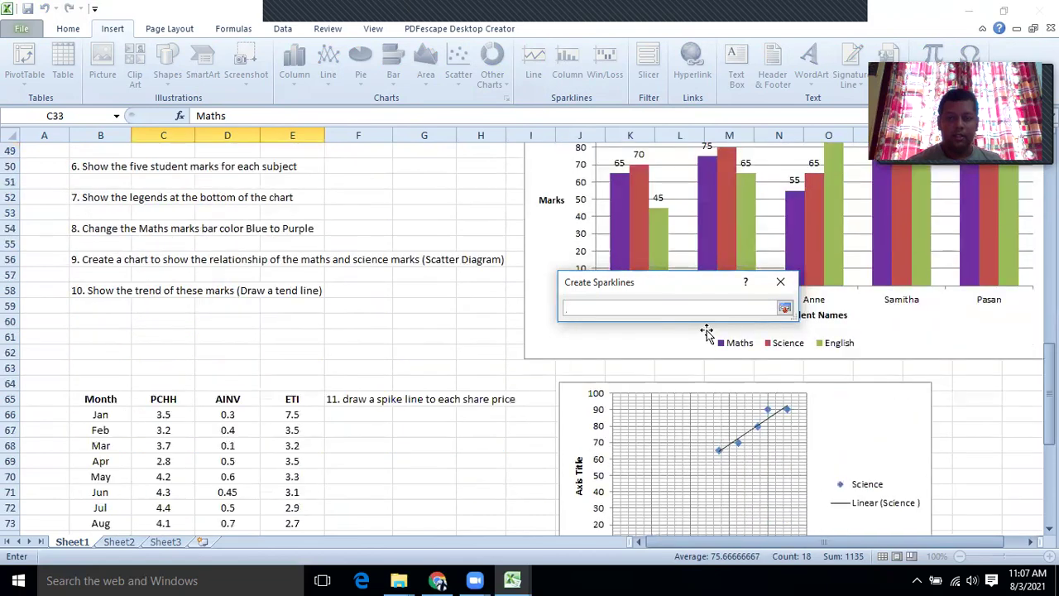
pyautogui.click(593, 401)
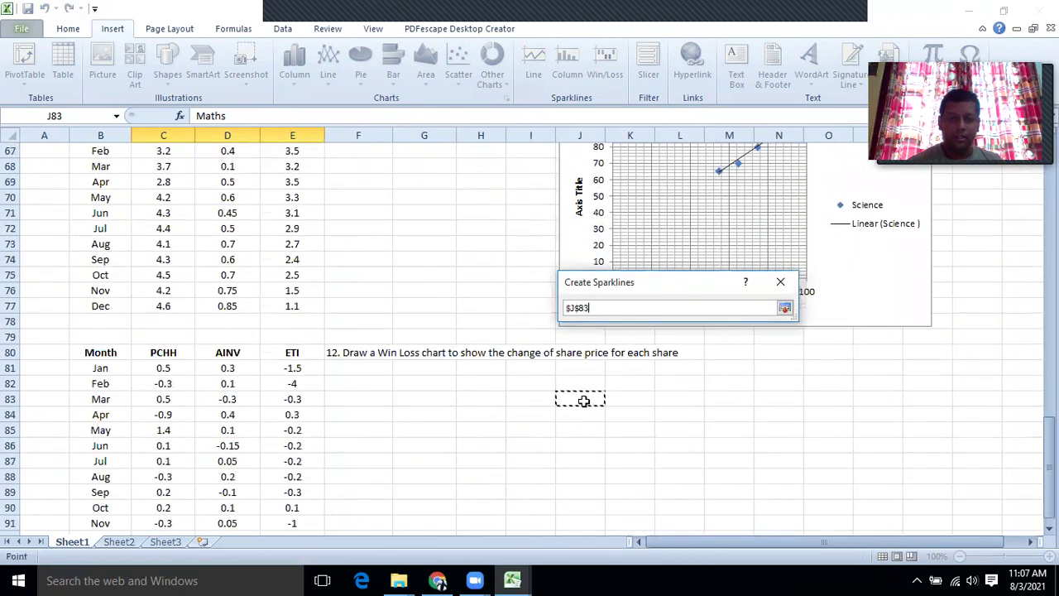
pyautogui.click(784, 307)
pyautogui.click(699, 405)
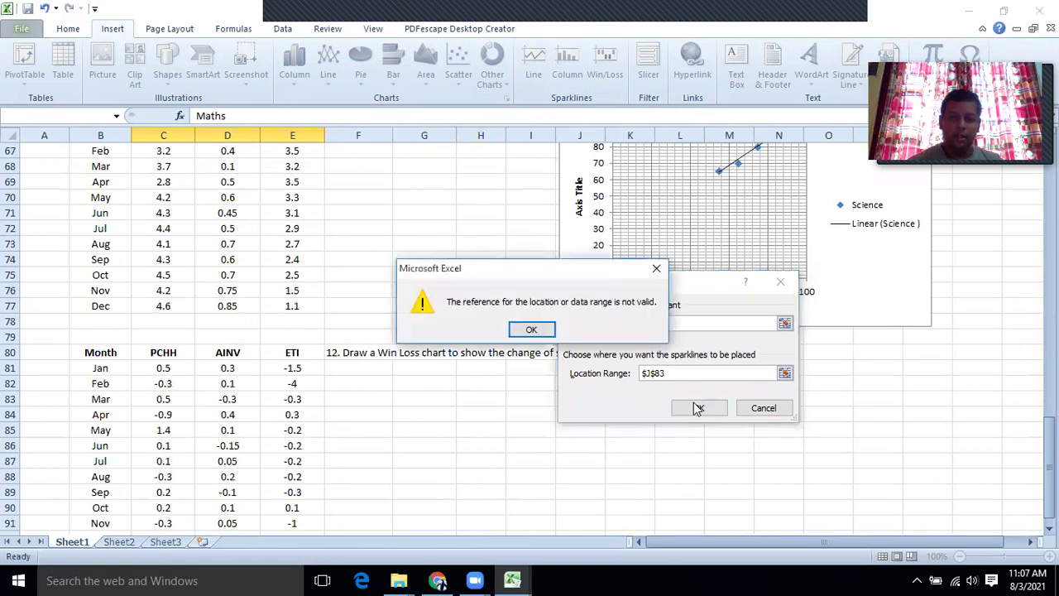
pyautogui.click(535, 329)
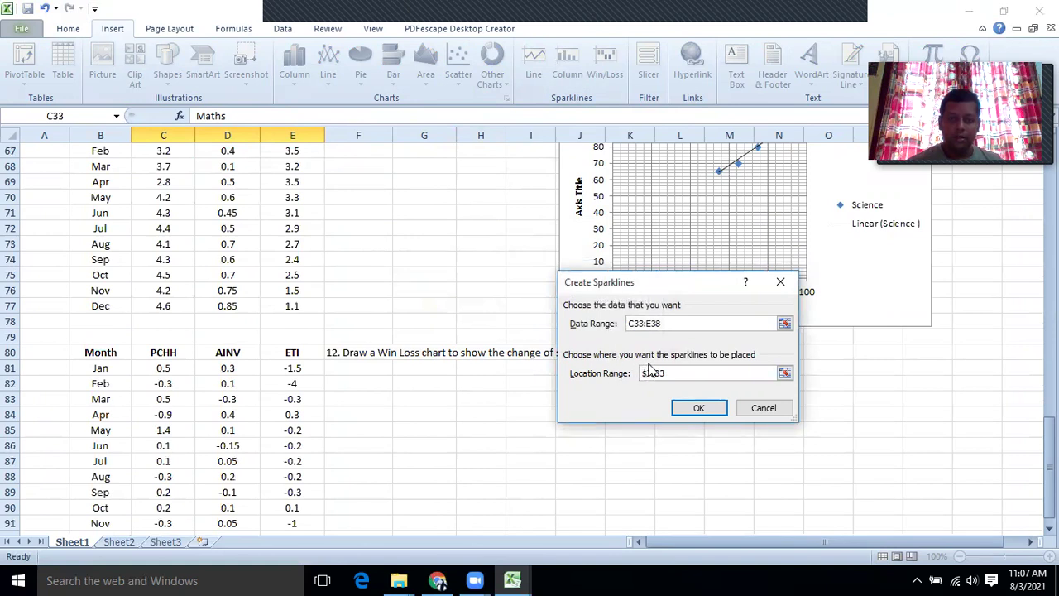
pyautogui.click(778, 408)
# Step: Insert a line chart with markers of the marks in C33:E38 and move it down over the student marks chart
pyautogui.scroll(8, 570, 395)
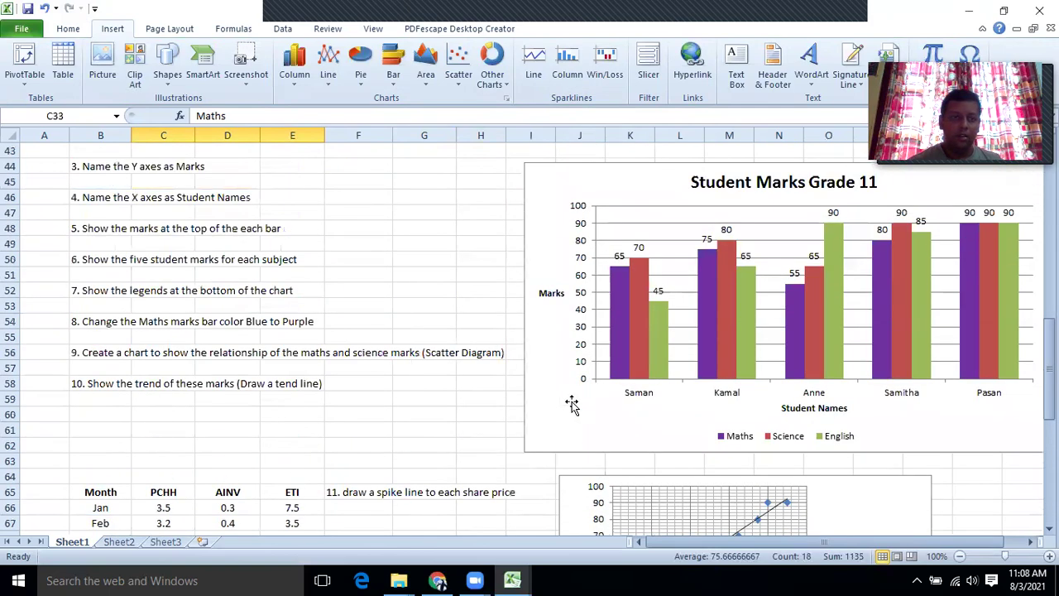
pyautogui.scroll(6, 570, 395)
pyautogui.click(112, 306)
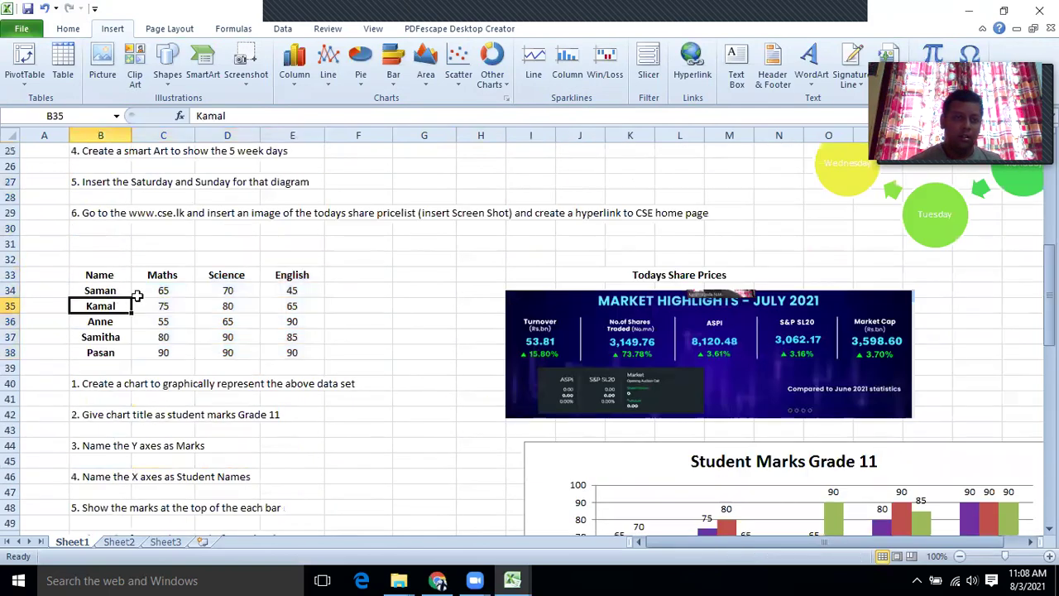
pyautogui.moveTo(140, 275); pyautogui.dragTo(318, 354)
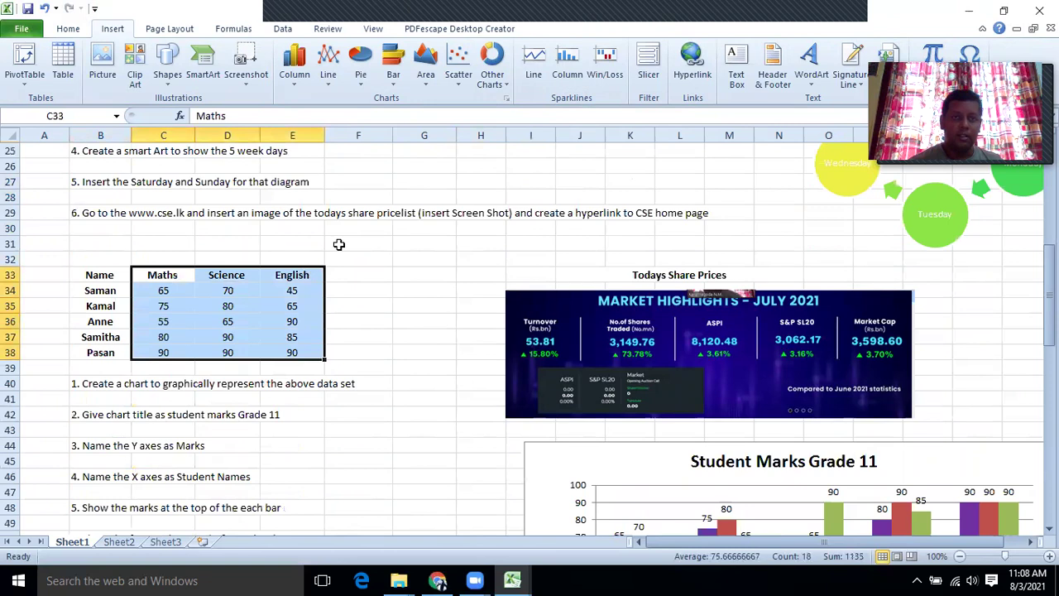
pyautogui.click(327, 78)
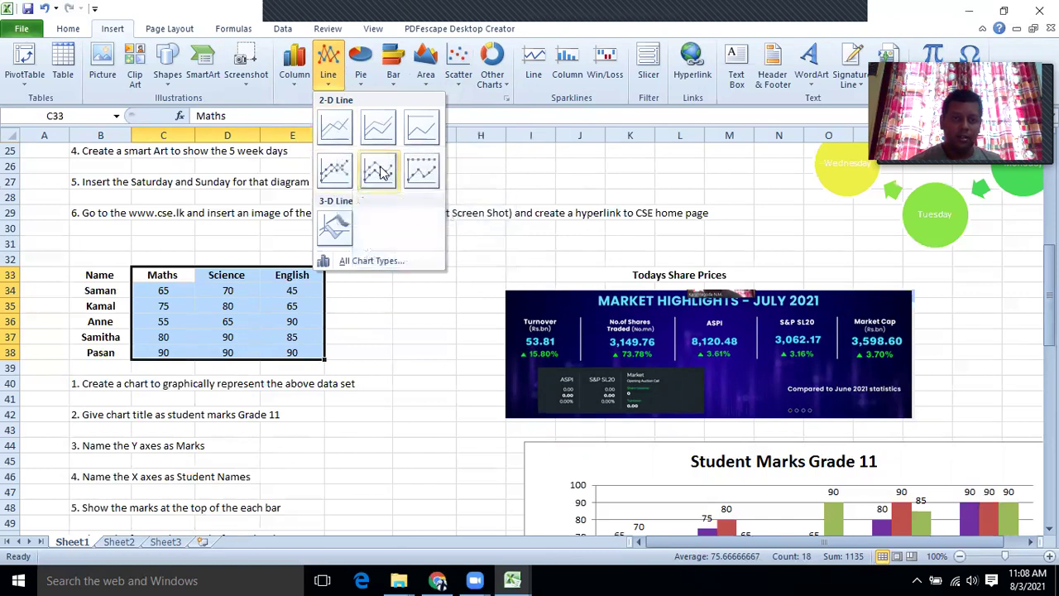
pyautogui.click(335, 170)
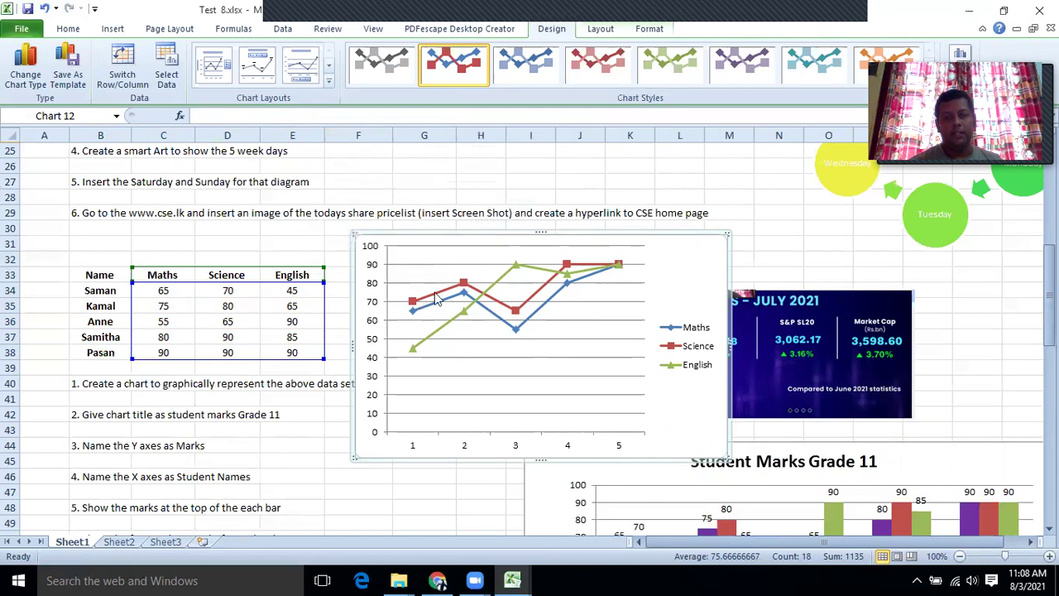
pyautogui.moveTo(577, 281)
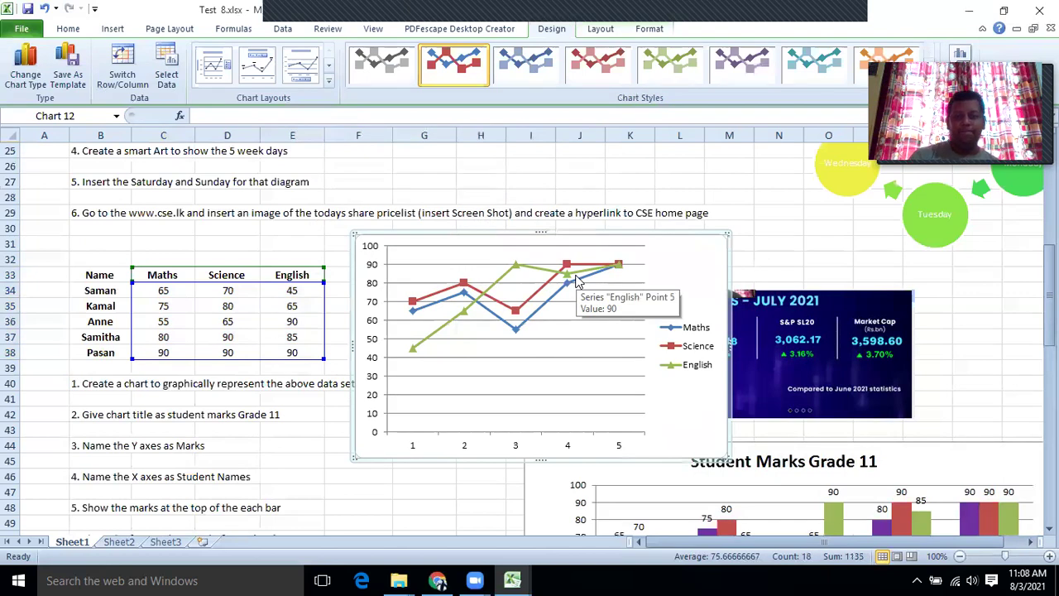
pyautogui.scroll(-3, 399, 220)
pyautogui.scroll(1, 395, 217)
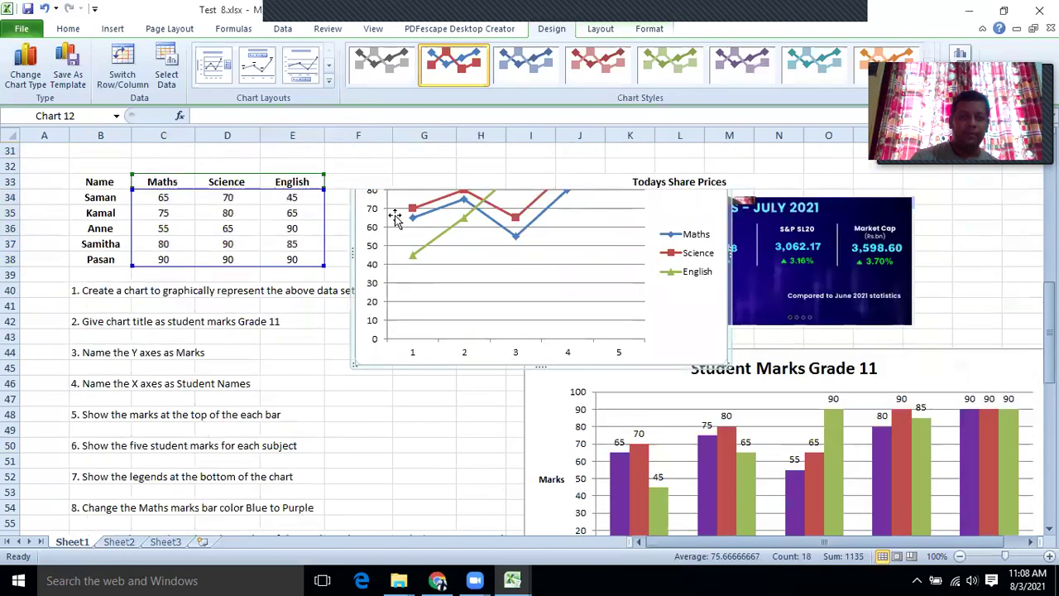
pyautogui.moveTo(350, 194); pyautogui.dragTo(542, 460)
pyautogui.scroll(-3, 543, 380)
pyautogui.moveTo(541, 291); pyautogui.dragTo(566, 382)
pyautogui.scroll(2, 566, 382)
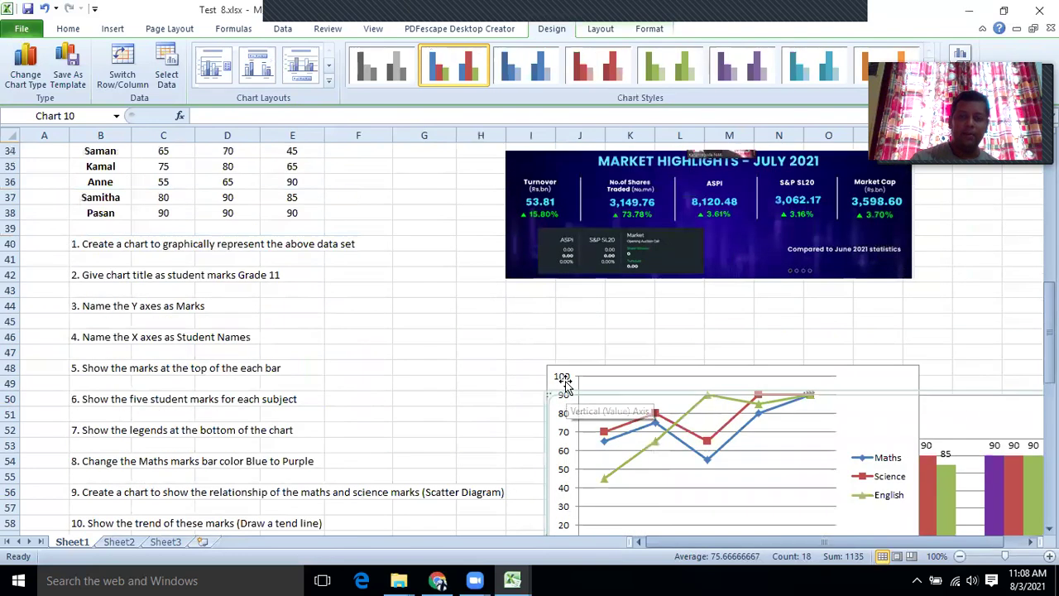
pyautogui.click(549, 368)
pyautogui.moveTo(549, 368); pyautogui.dragTo(562, 503)
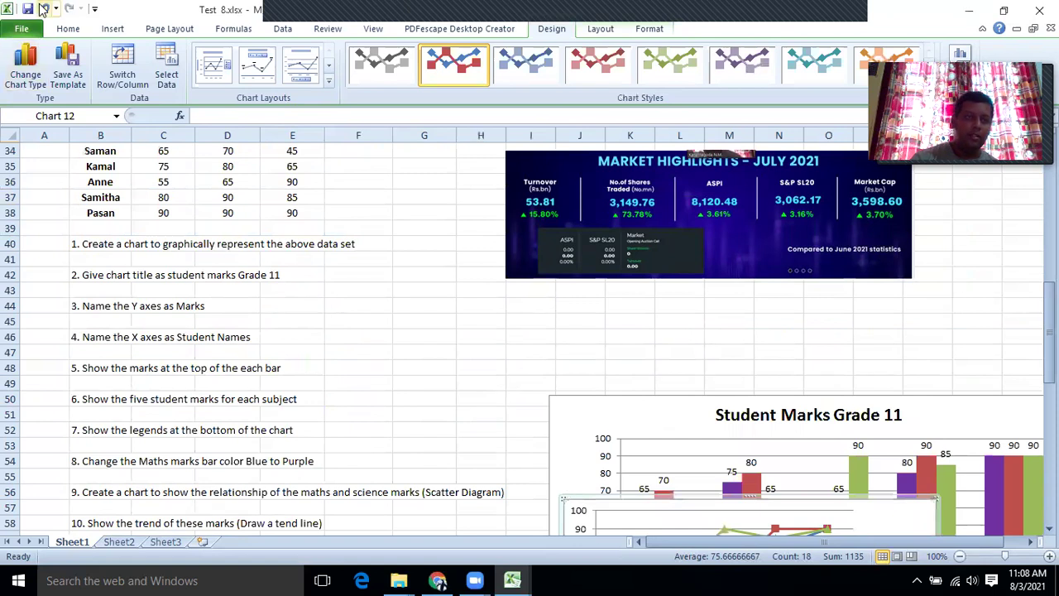
pyautogui.click(43, 8)
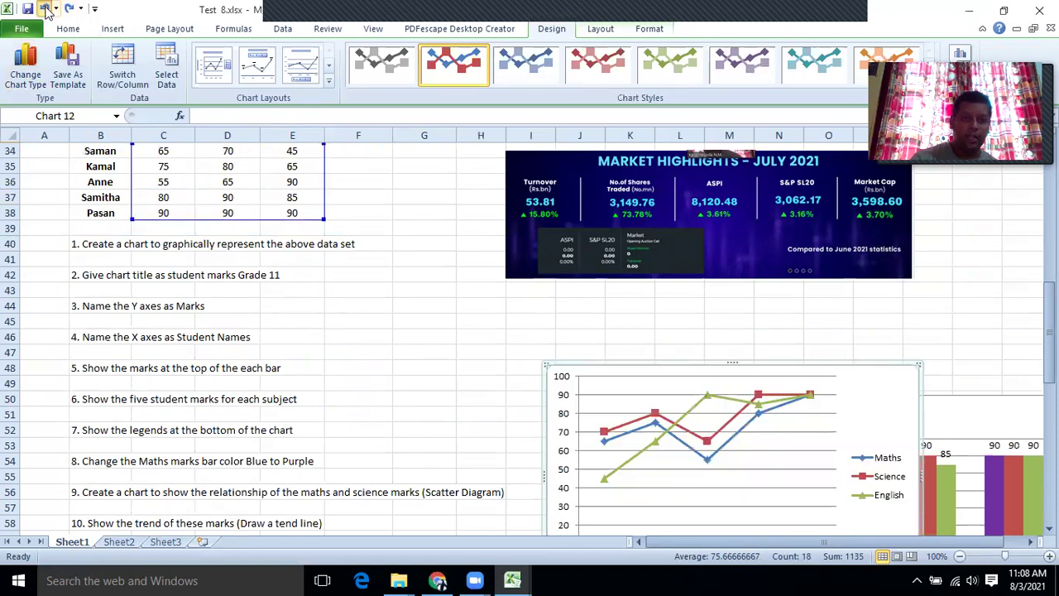
pyautogui.click(43, 8)
# Step: Move the line chart down the sheet to the empty area below the scatter chart
pyautogui.scroll(-3, 478, 397)
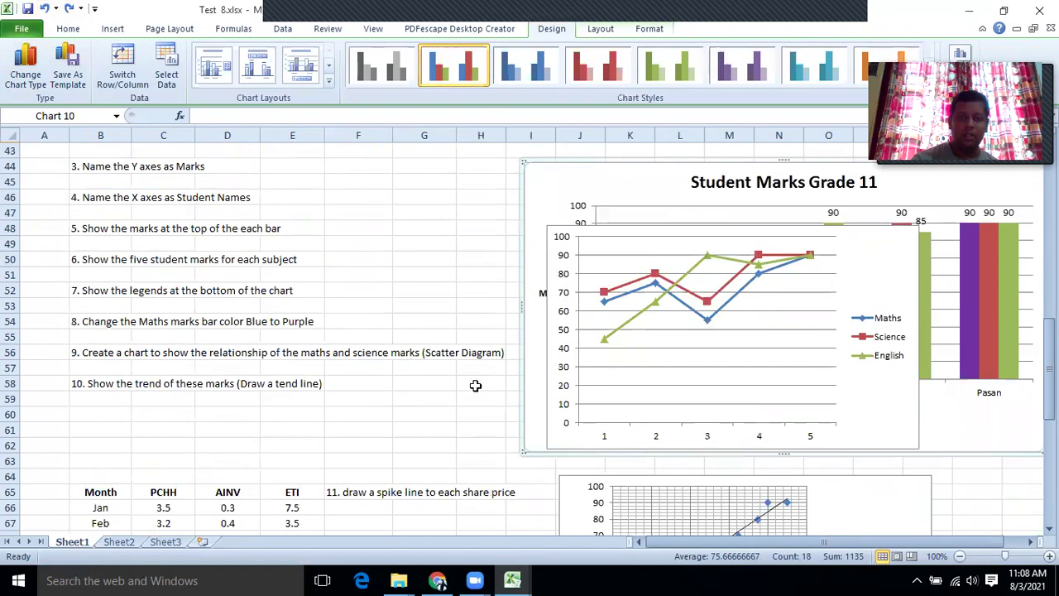
pyautogui.click(561, 232)
pyautogui.moveTo(560, 232); pyautogui.dragTo(598, 416)
pyautogui.scroll(-3, 599, 414)
pyautogui.moveTo(606, 283); pyautogui.dragTo(604, 407)
pyautogui.scroll(-3, 603, 407)
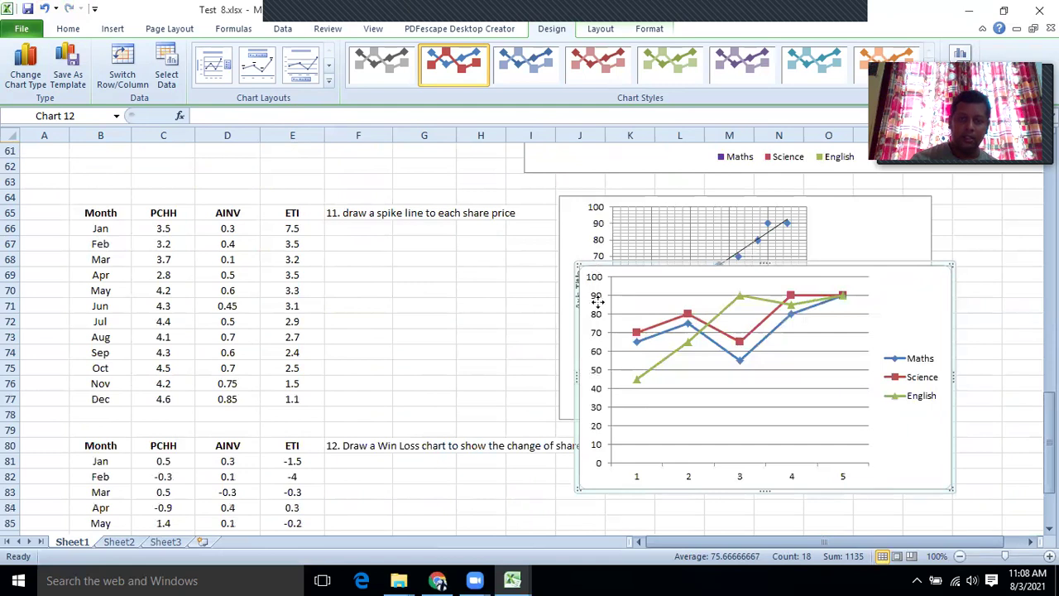
pyautogui.moveTo(597, 304); pyautogui.dragTo(598, 433)
pyautogui.scroll(-3, 598, 433)
pyautogui.moveTo(597, 306); pyautogui.dragTo(575, 349)
pyautogui.scroll(2, 295, 387)
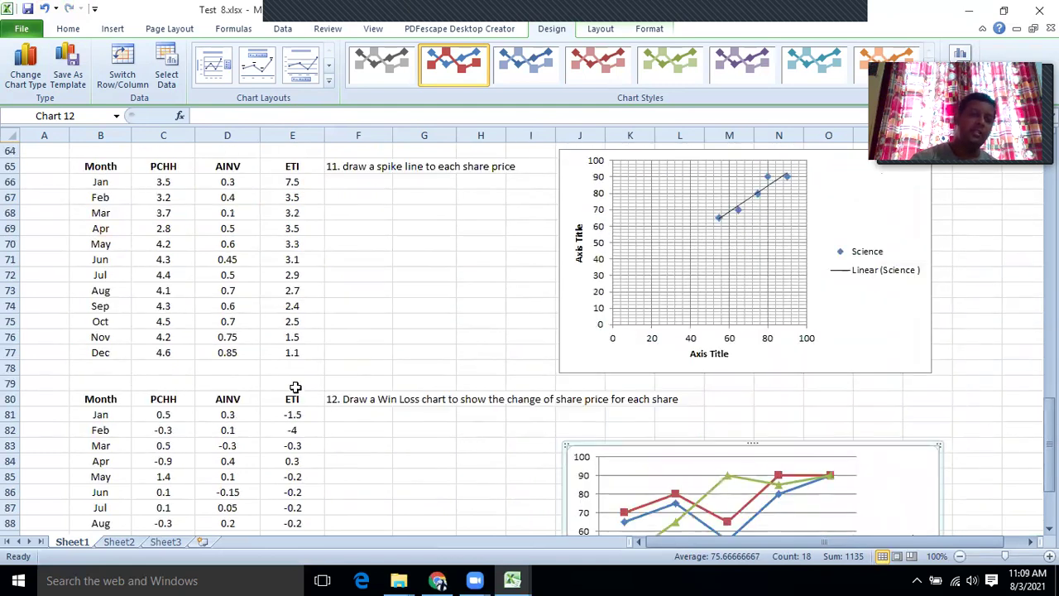
# Step: Create a line sparkline of the PCHH prices in C66:C77 in cell C78 and fill it across to E78
pyautogui.scroll(2, 296, 387)
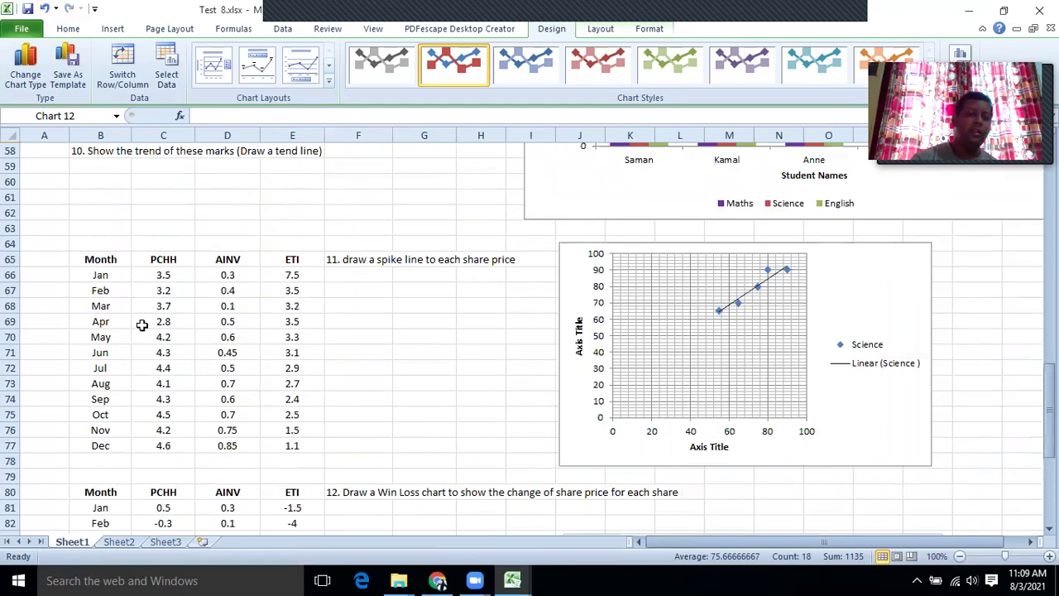
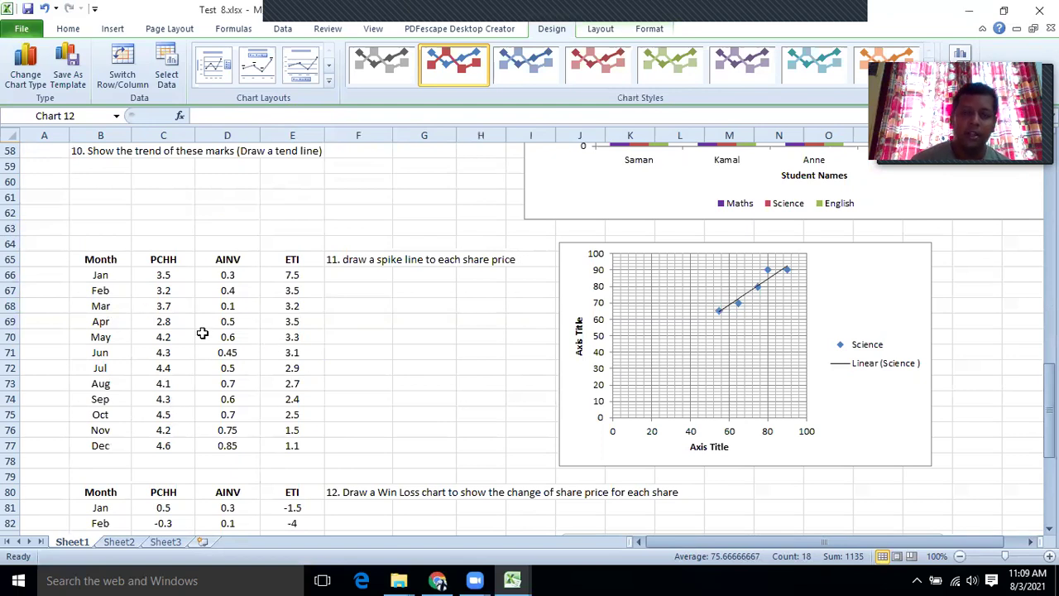
pyautogui.scroll(-1, 202, 332)
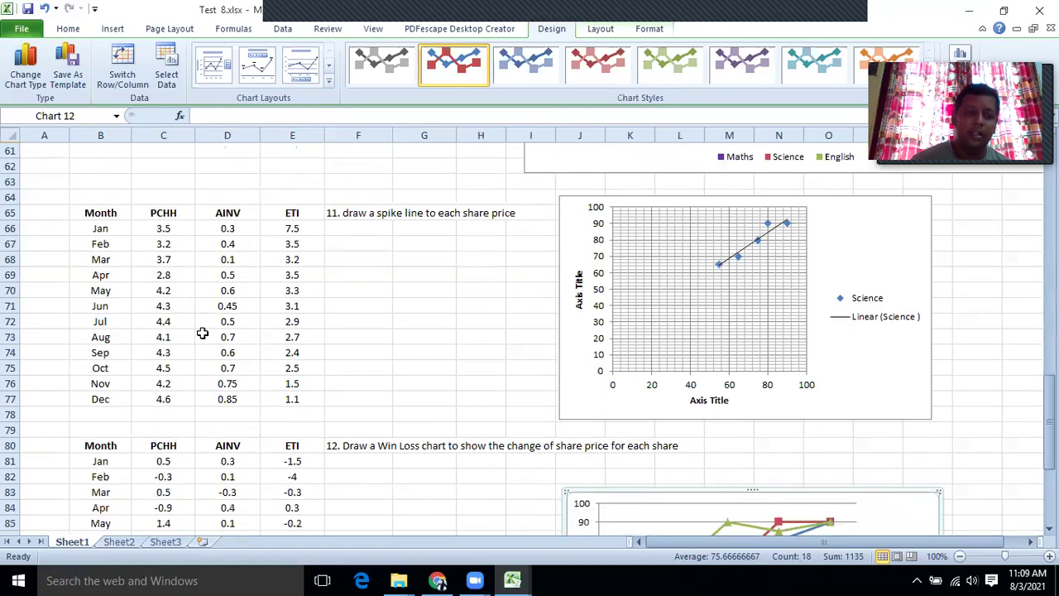
pyautogui.click(172, 416)
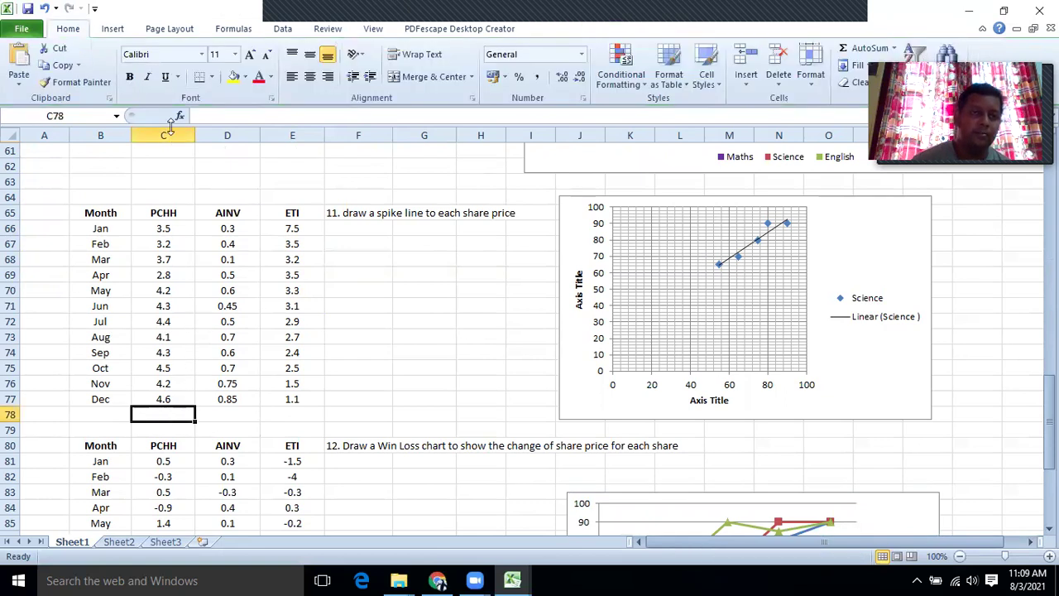
pyautogui.moveTo(167, 231); pyautogui.dragTo(169, 390)
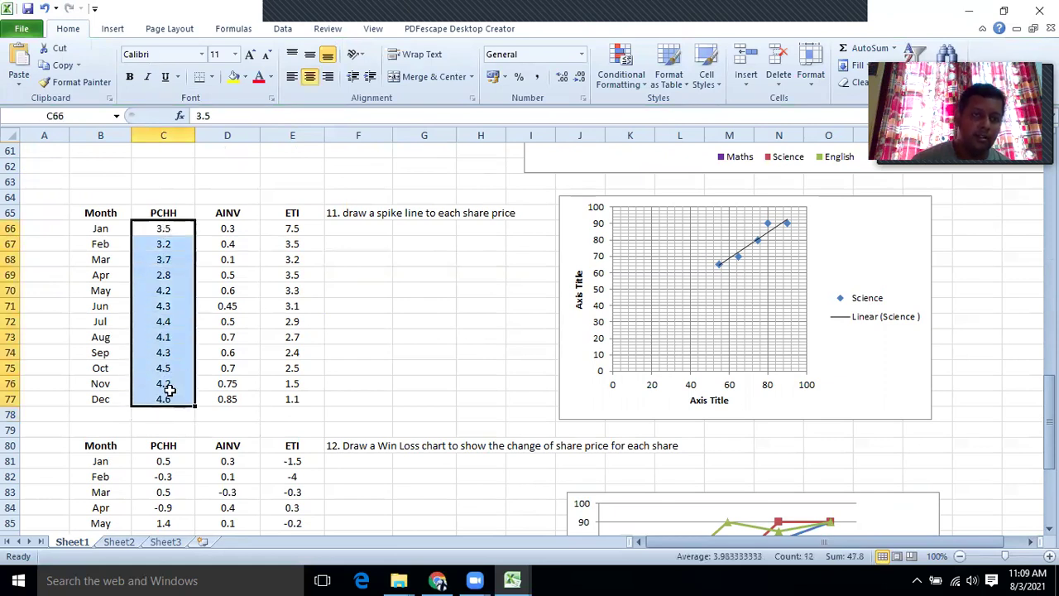
pyautogui.click(116, 29)
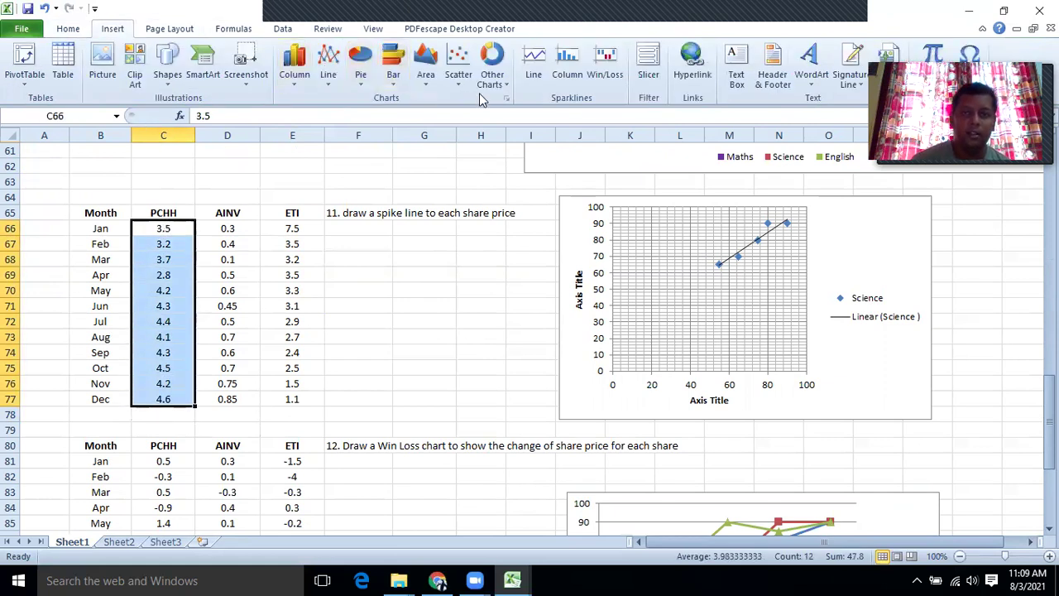
pyautogui.click(535, 86)
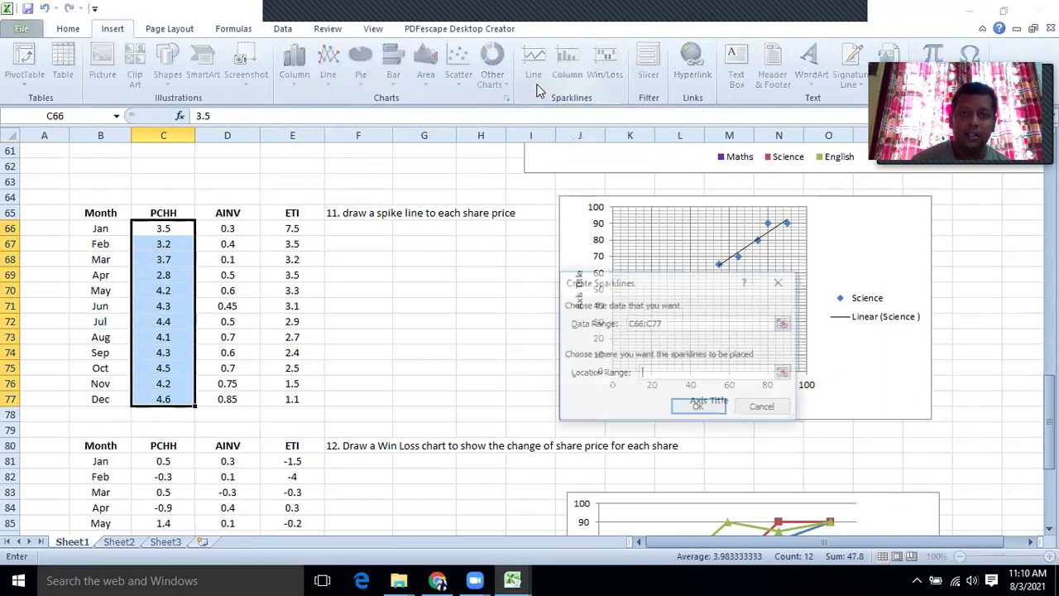
pyautogui.click(783, 374)
pyautogui.click(166, 413)
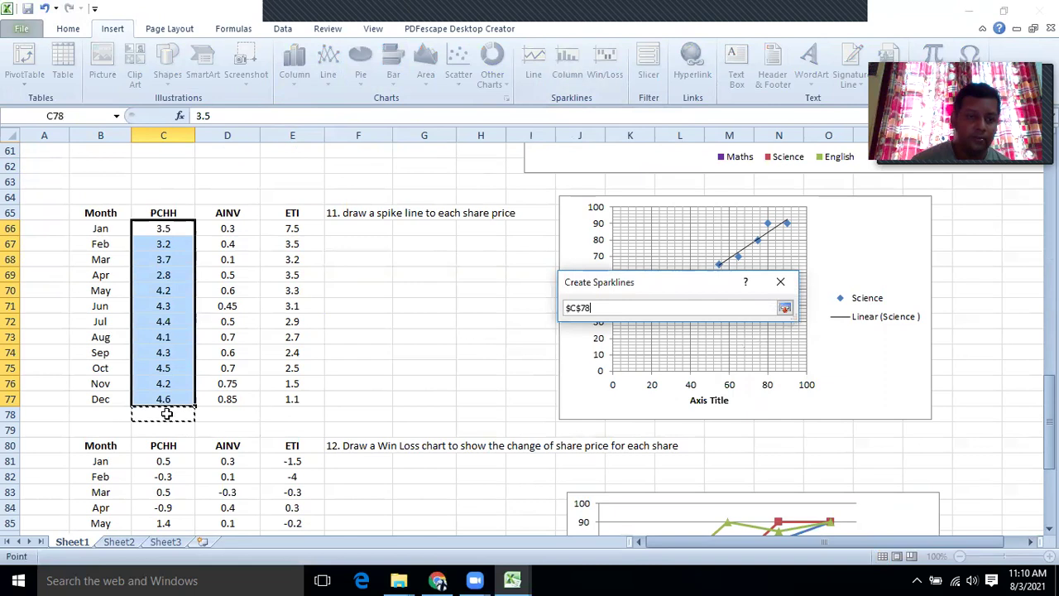
pyautogui.click(784, 309)
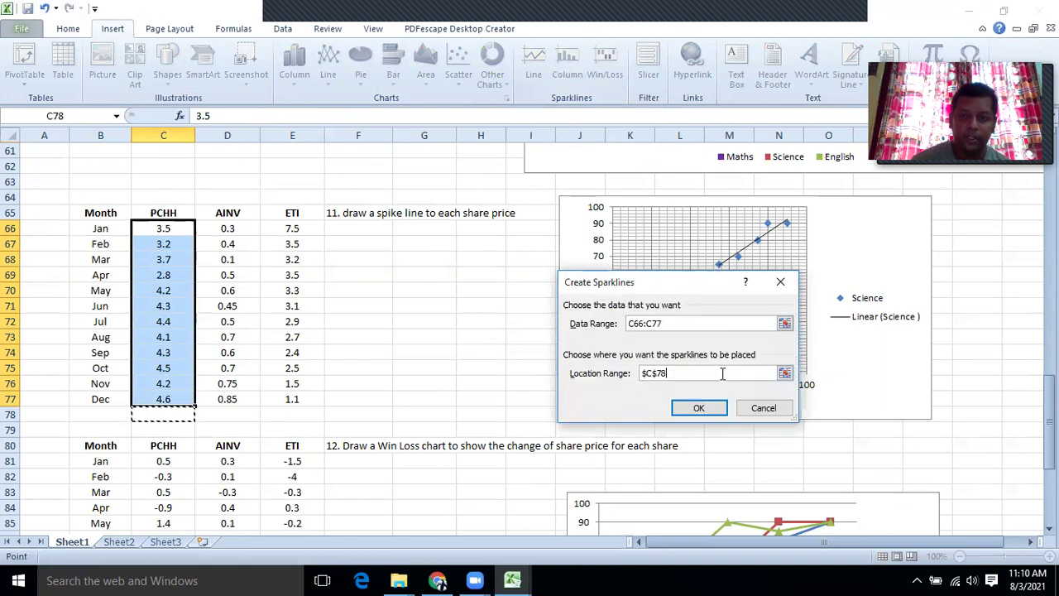
pyautogui.click(703, 407)
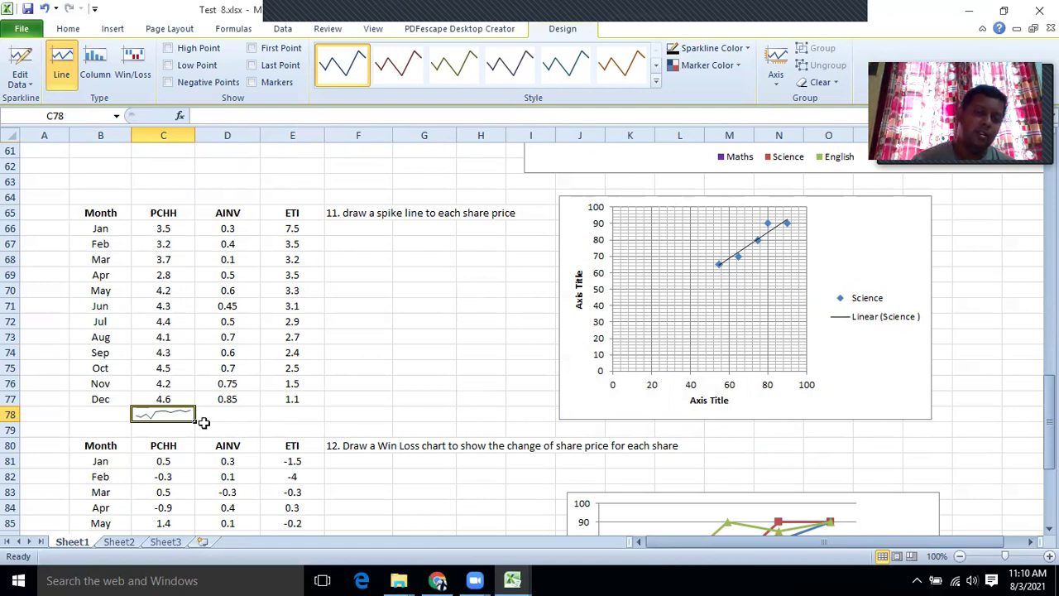
pyautogui.moveTo(194, 422); pyautogui.dragTo(310, 422)
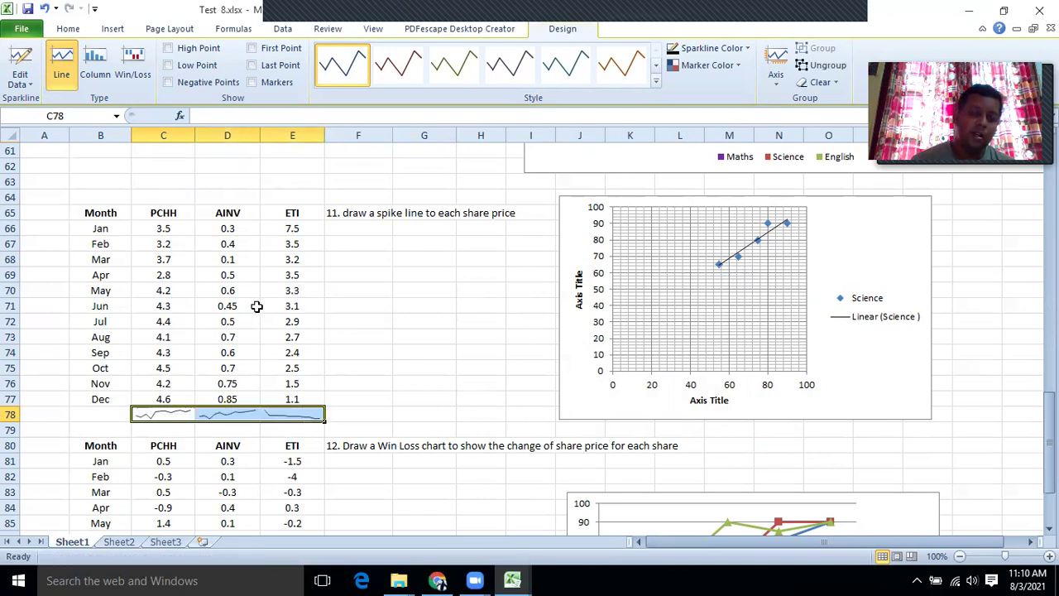
pyautogui.click(407, 304)
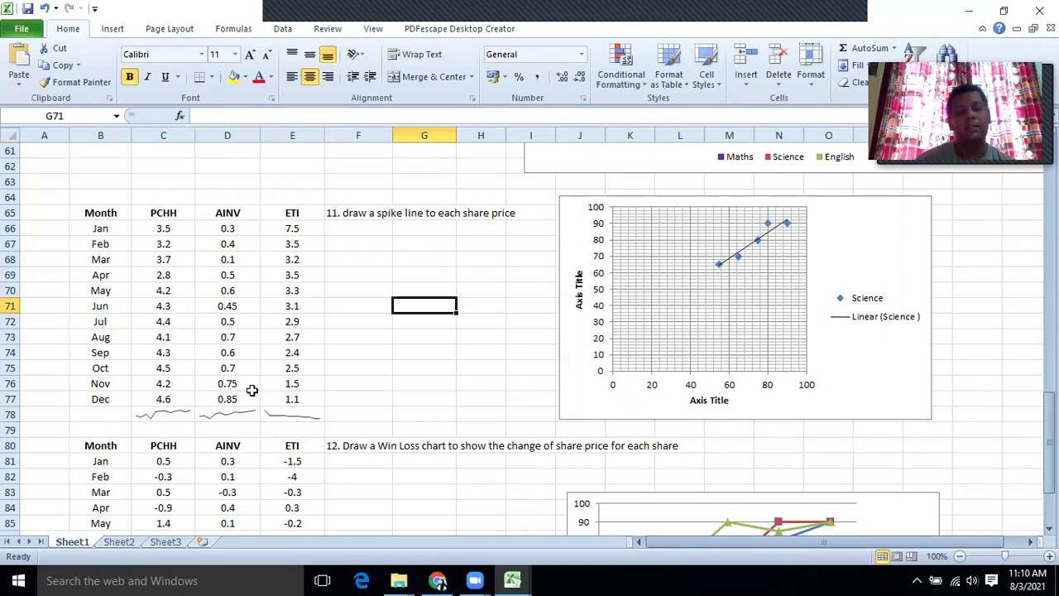
# Step: Compare the monthly share prices in rows 66 to 77 with the price changes in rows 81 to 92 for the Win Loss task
pyautogui.scroll(-4, 204, 352)
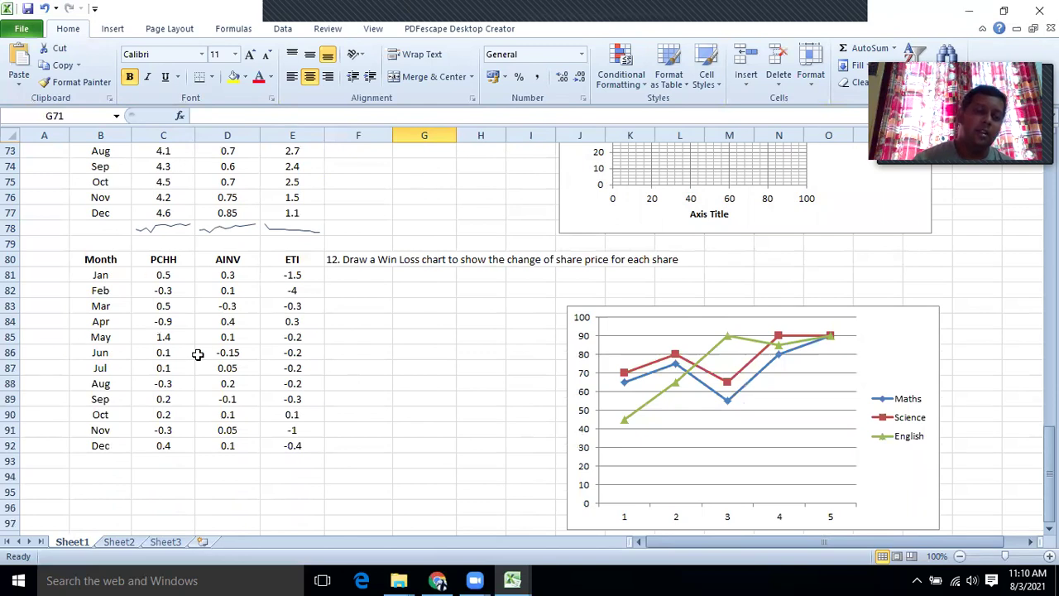
pyautogui.scroll(5, 168, 310)
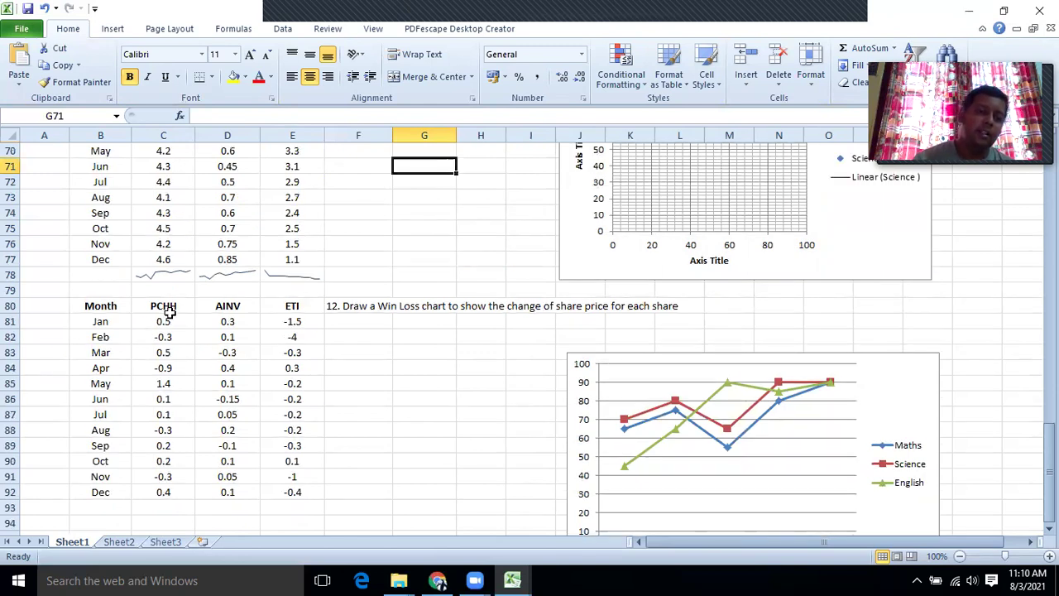
pyautogui.scroll(-3, 167, 311)
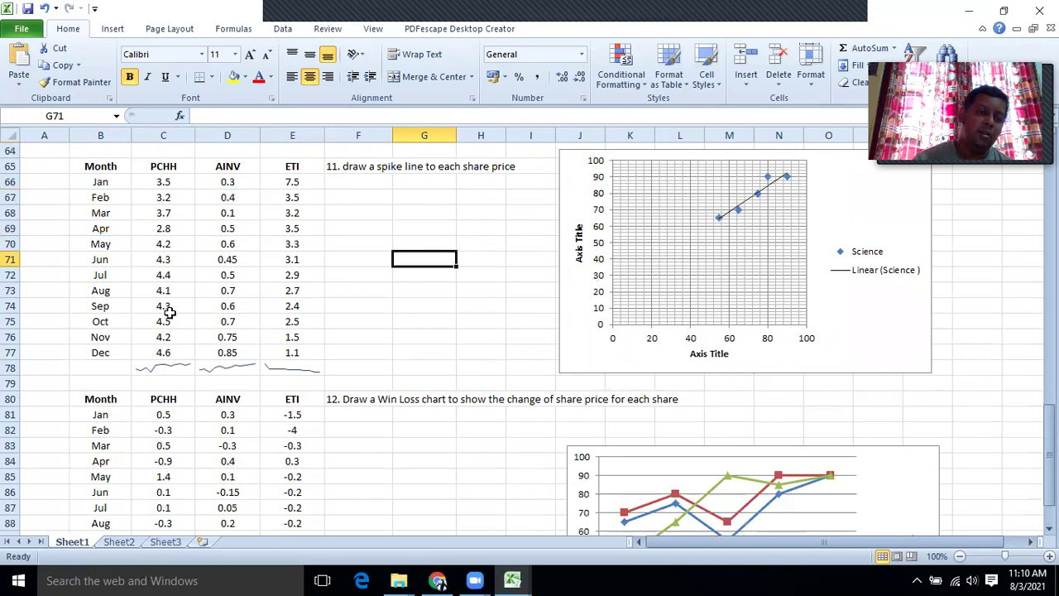
pyautogui.scroll(-1, 168, 310)
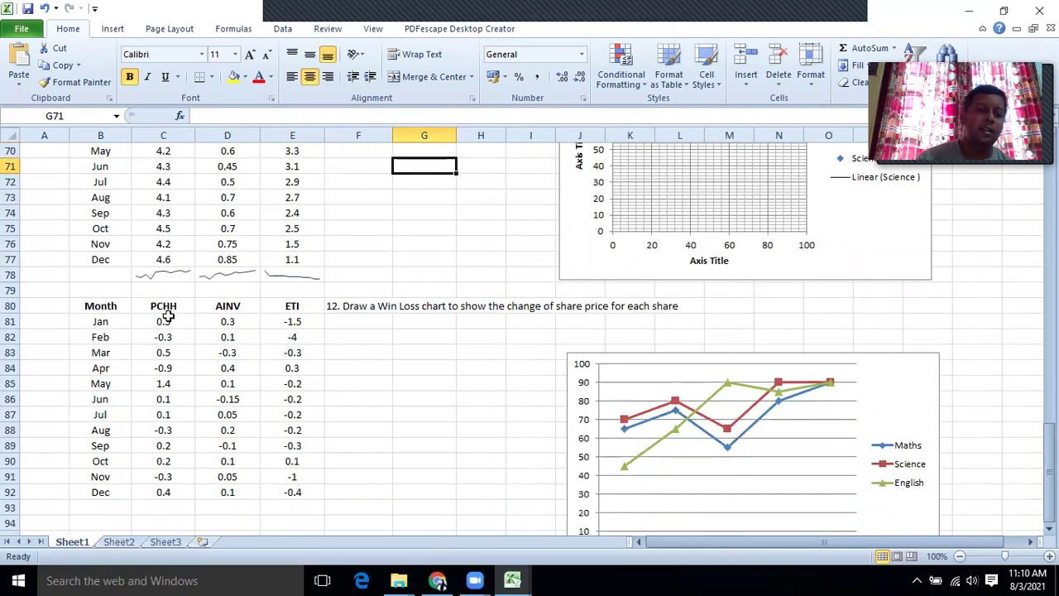
pyautogui.scroll(1, 168, 317)
pyautogui.scroll(1, 168, 351)
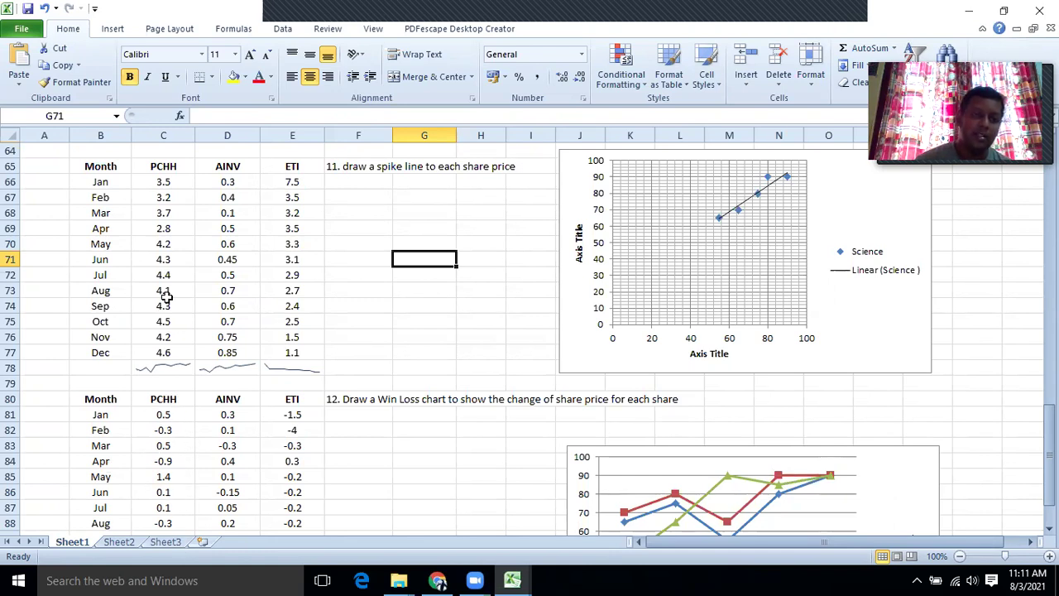
pyautogui.moveTo(164, 183); pyautogui.dragTo(155, 492)
pyautogui.scroll(-2, 162, 418)
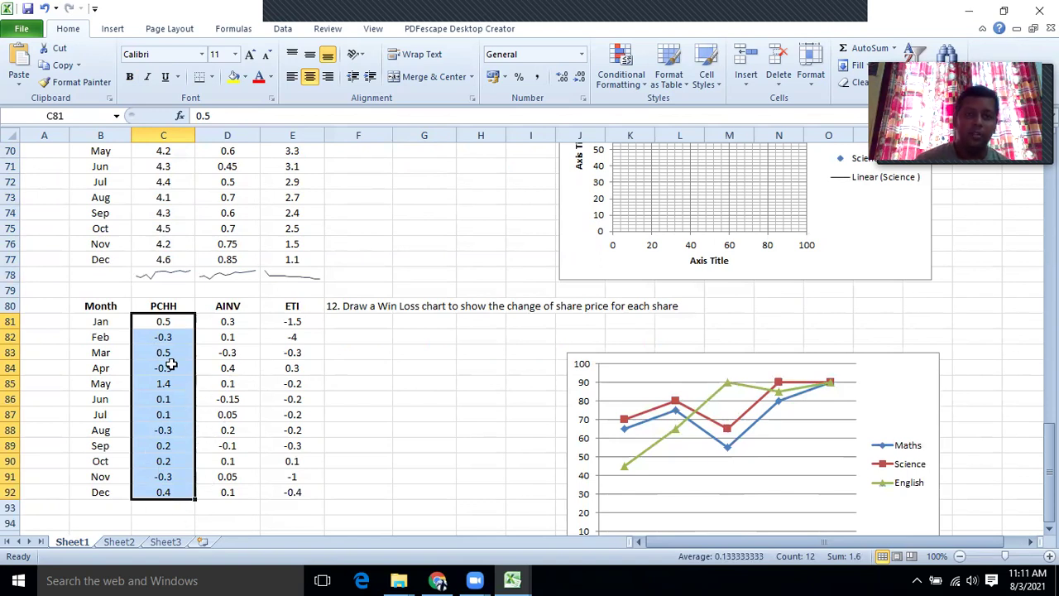
# Step: Create a Win/Loss sparkline of the PCHH price changes in C81:C92 in cell C93
pyautogui.click(163, 507)
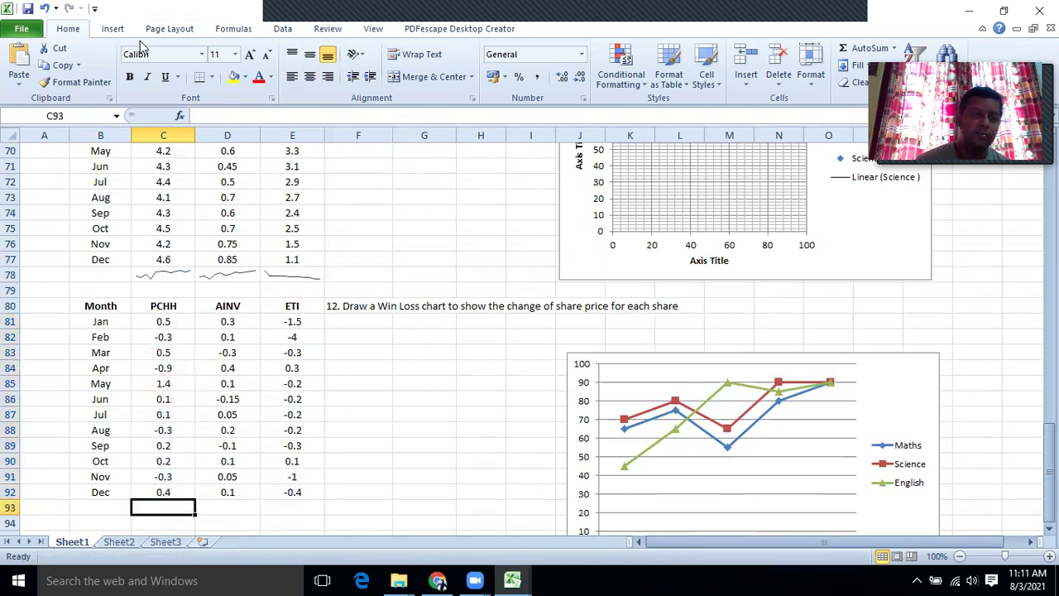
pyautogui.click(113, 29)
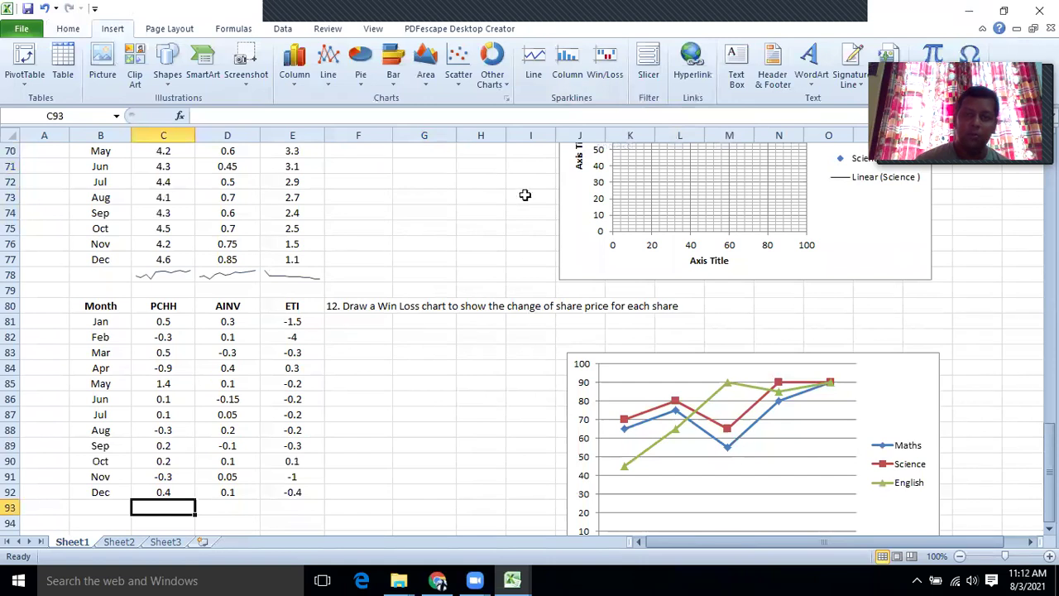
pyautogui.click(609, 73)
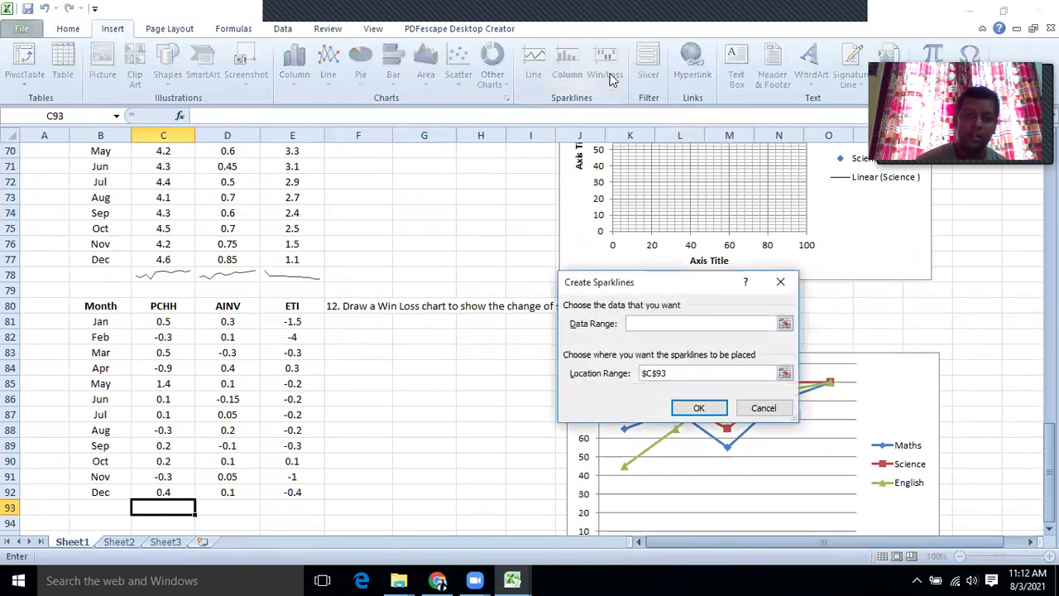
pyautogui.click(784, 322)
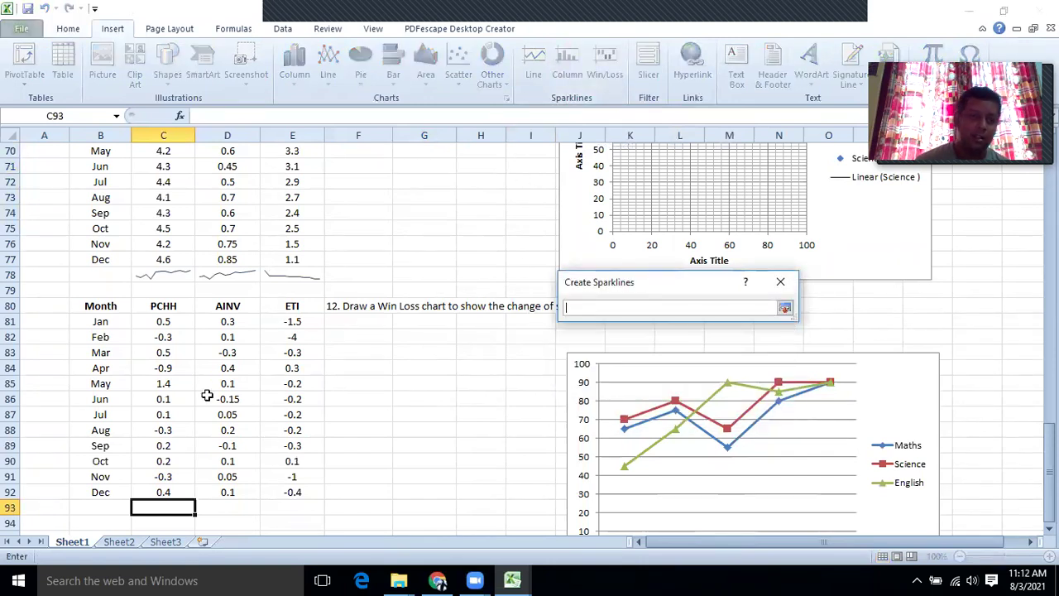
pyautogui.moveTo(172, 321); pyautogui.dragTo(176, 493)
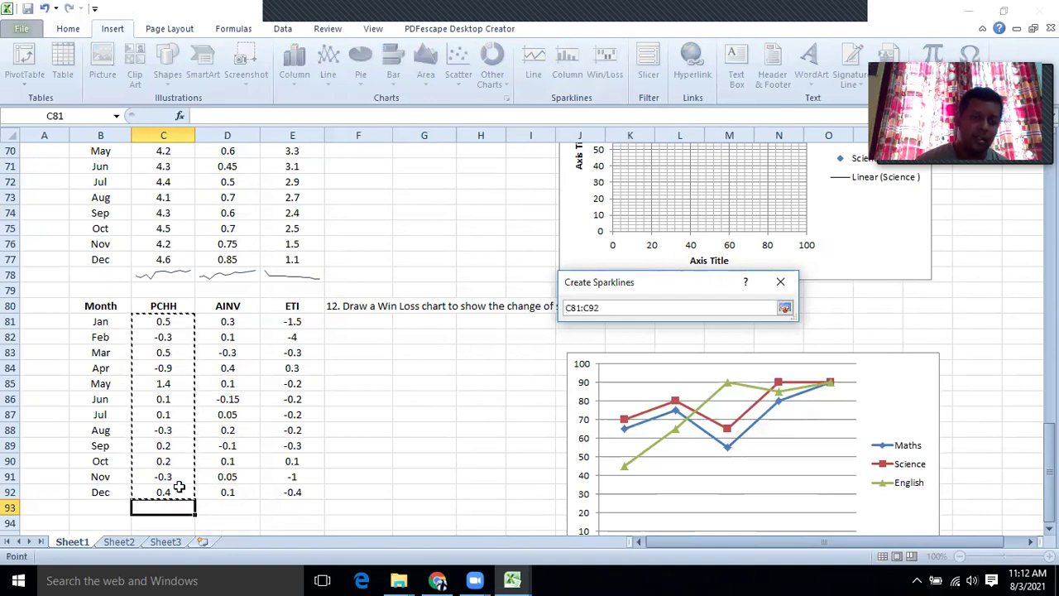
pyautogui.click(785, 308)
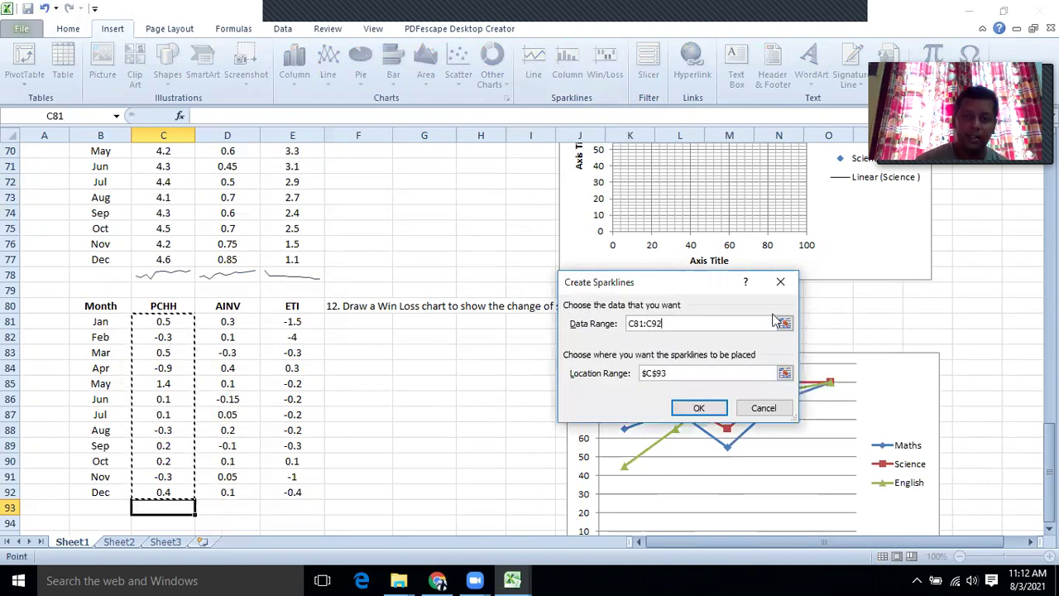
pyautogui.click(784, 373)
pyautogui.click(177, 508)
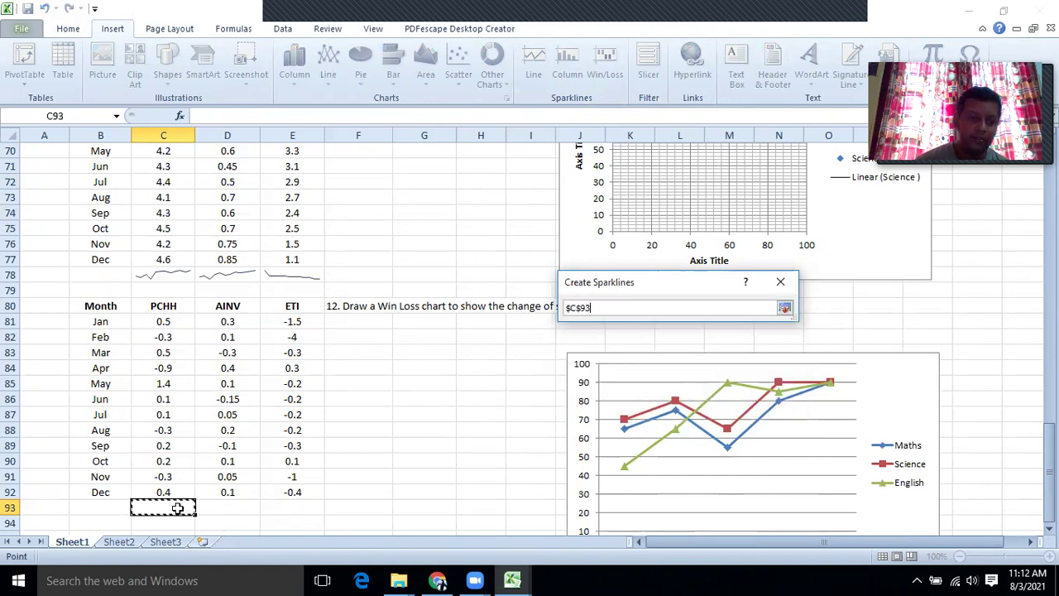
pyautogui.click(784, 308)
pyautogui.click(698, 406)
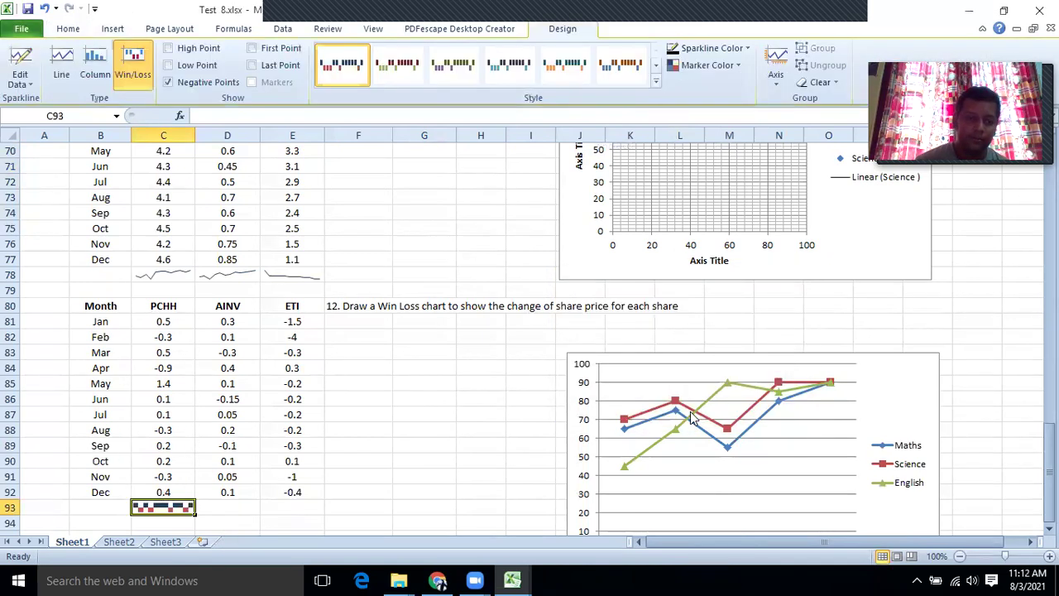
# Step: Fill the PCHH Win/Loss sparkline across to E93 for the AINV and ETI shares
pyautogui.click(208, 503)
pyautogui.click(160, 507)
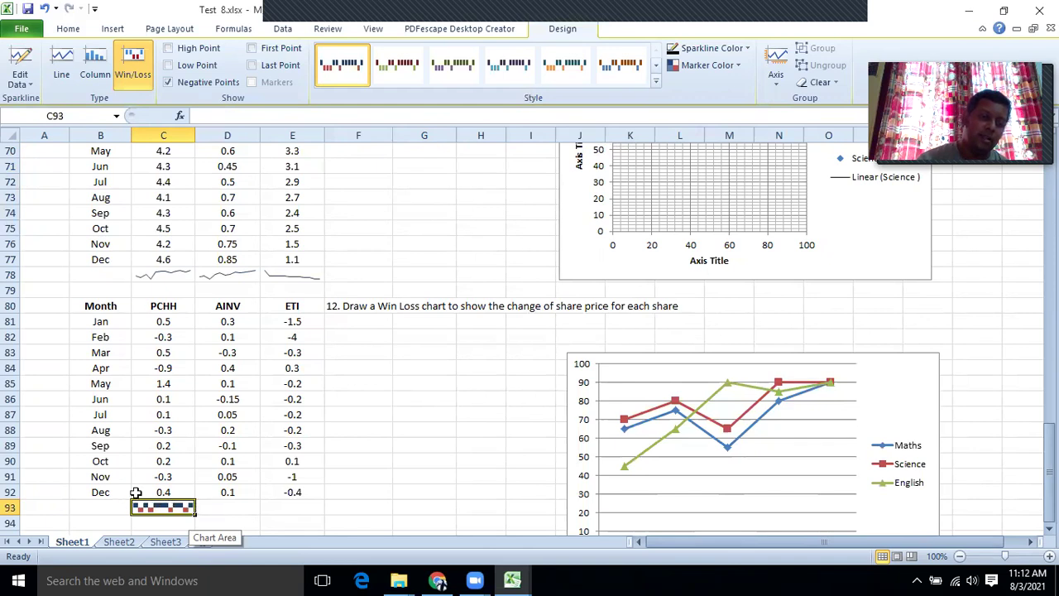
pyautogui.scroll(-2, 158, 488)
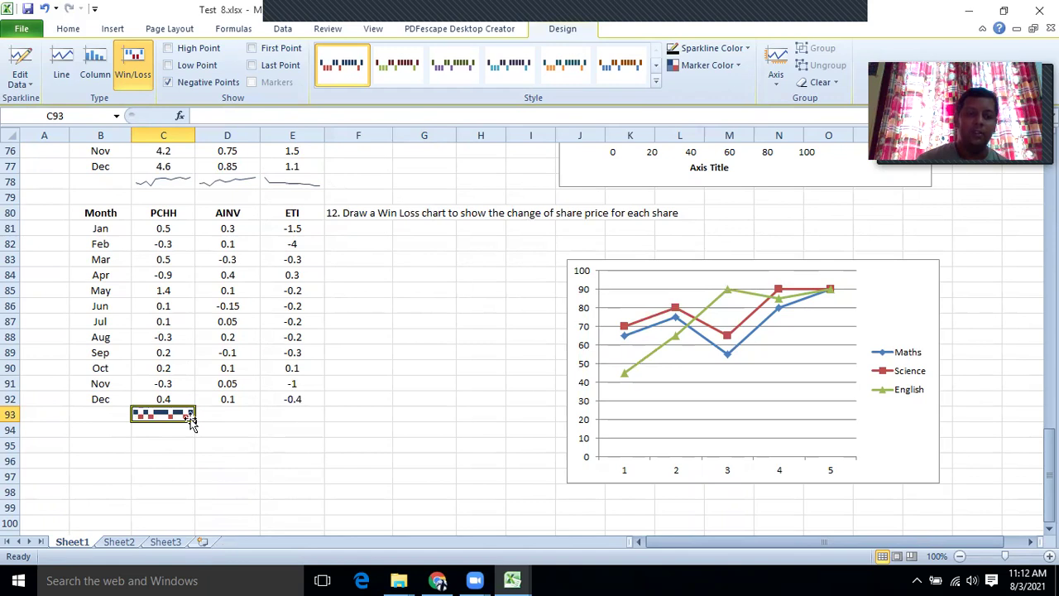
pyautogui.moveTo(193, 422); pyautogui.dragTo(303, 419)
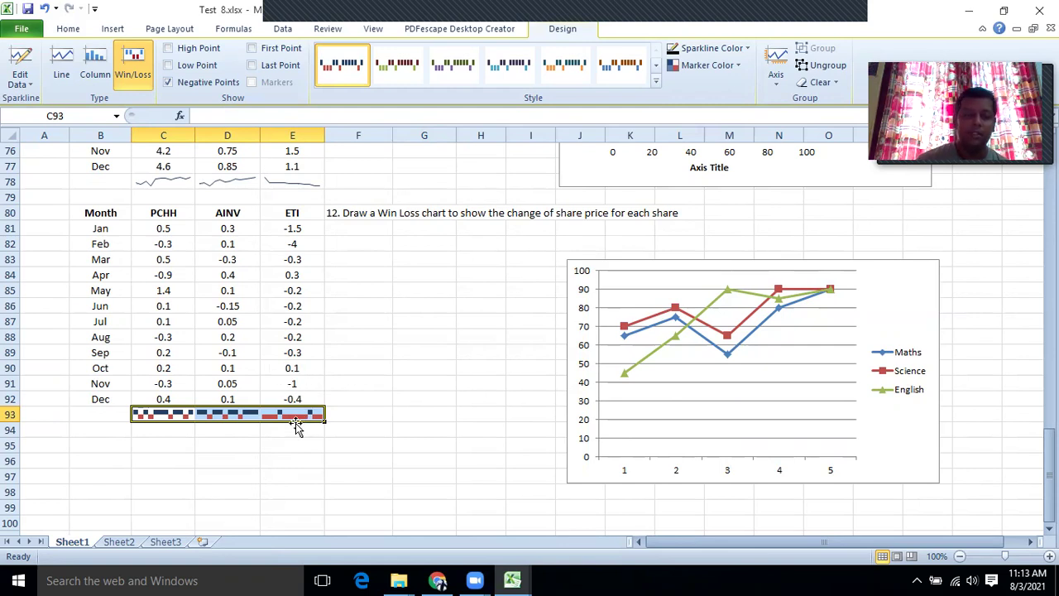
pyautogui.click(222, 414)
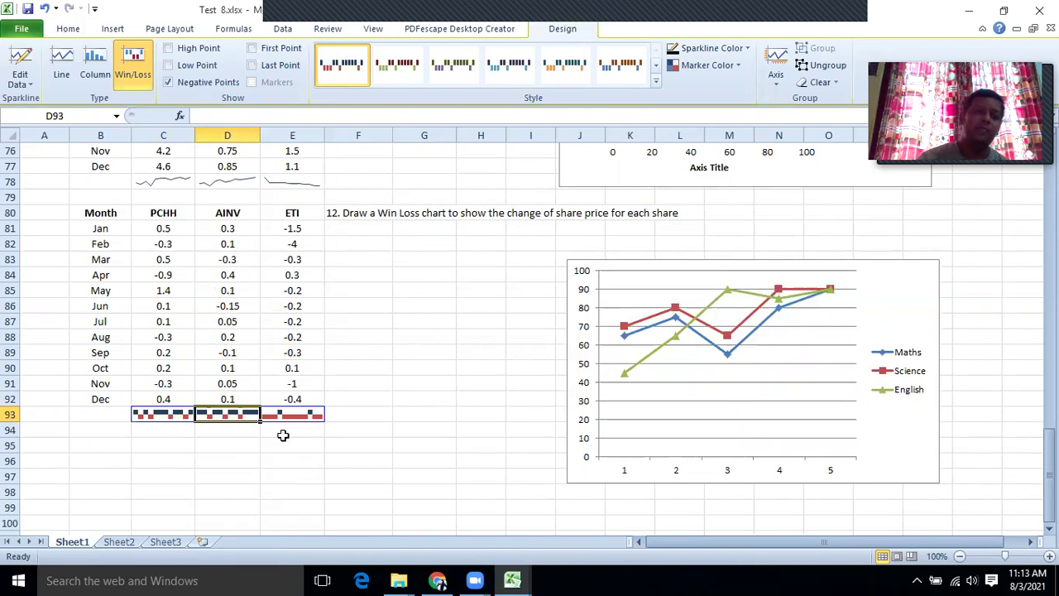
pyautogui.scroll(3, 282, 434)
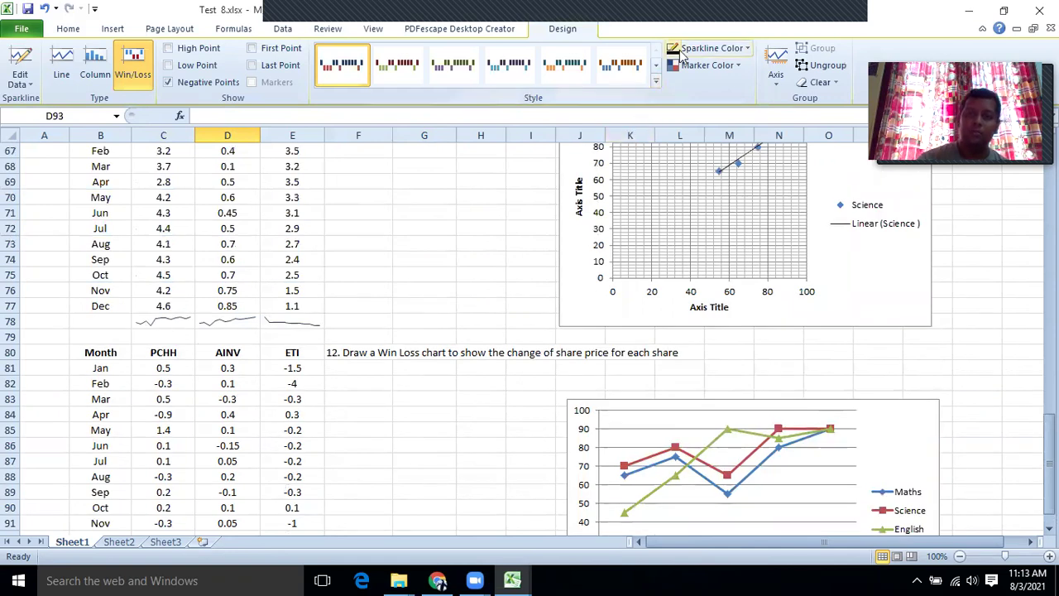
pyautogui.scroll(-3, 280, 353)
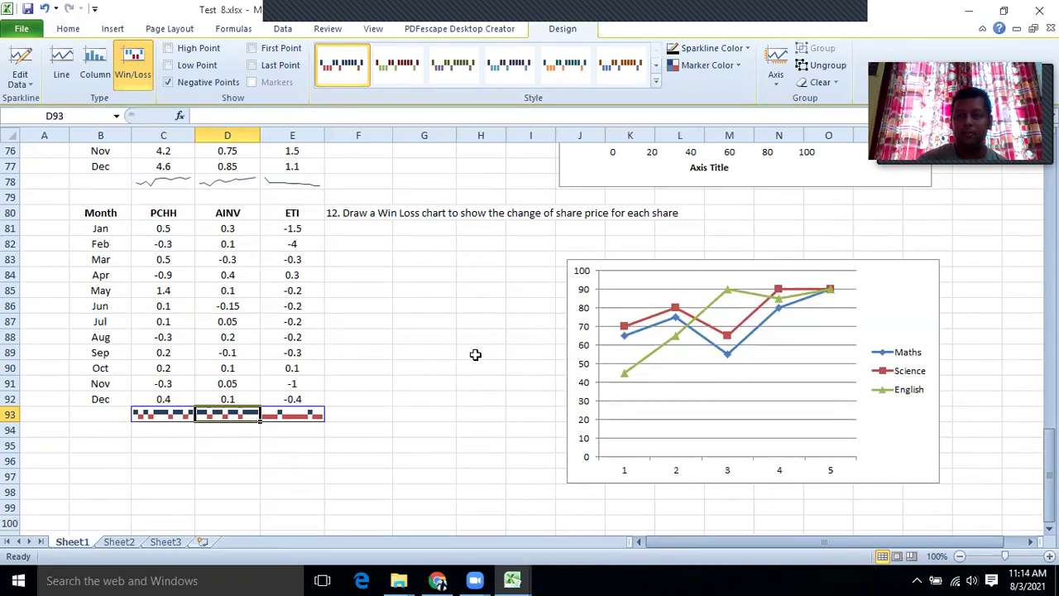
pyautogui.scroll(2, 453, 340)
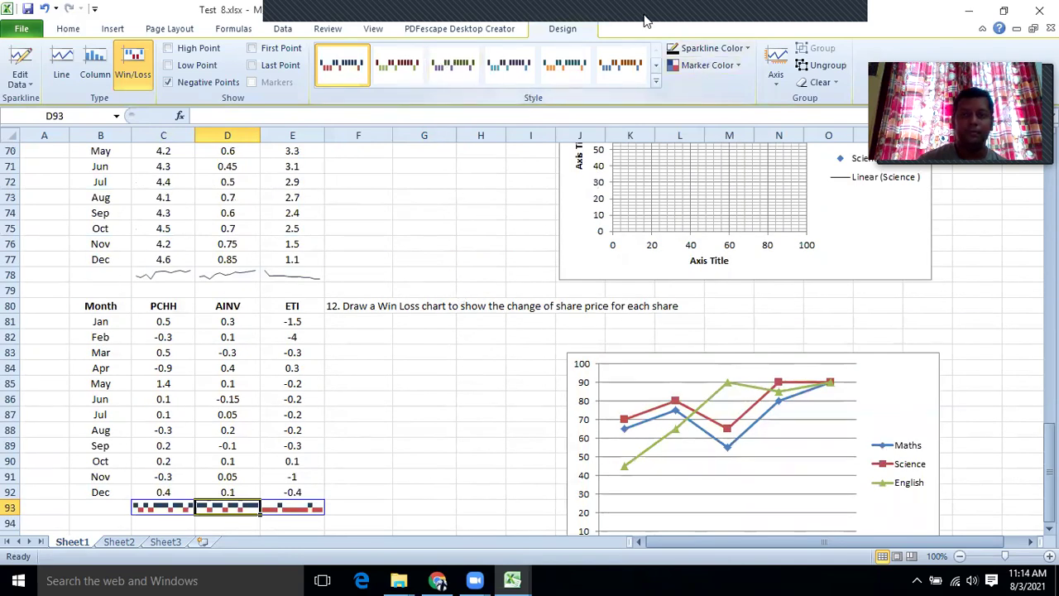
pyautogui.doubleClick(834, 17)
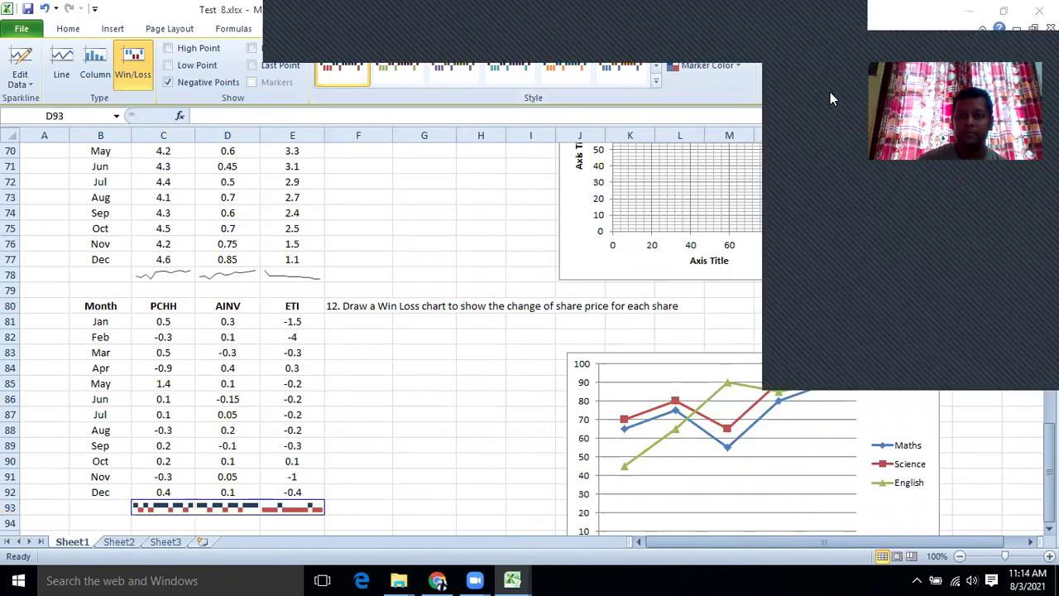